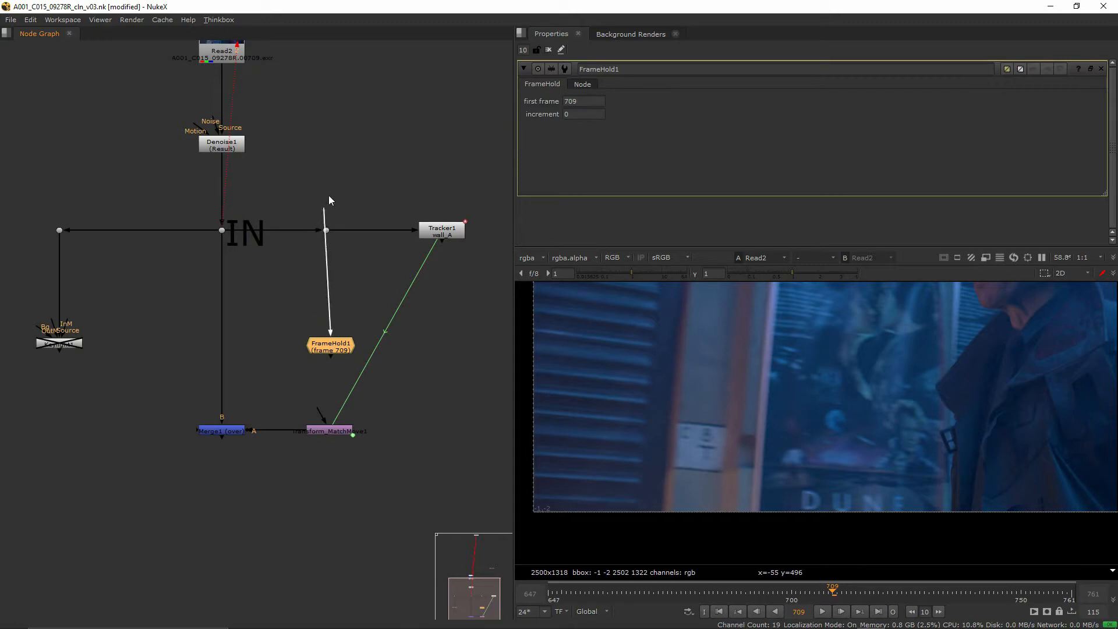
Step: Connect the FrameHold node beneath the dot beside IN and view its output, keeping the first frame at 709
{"action": "left_click_drag", "start_coordinate": [339, 352], "coordinate": [335, 336]}
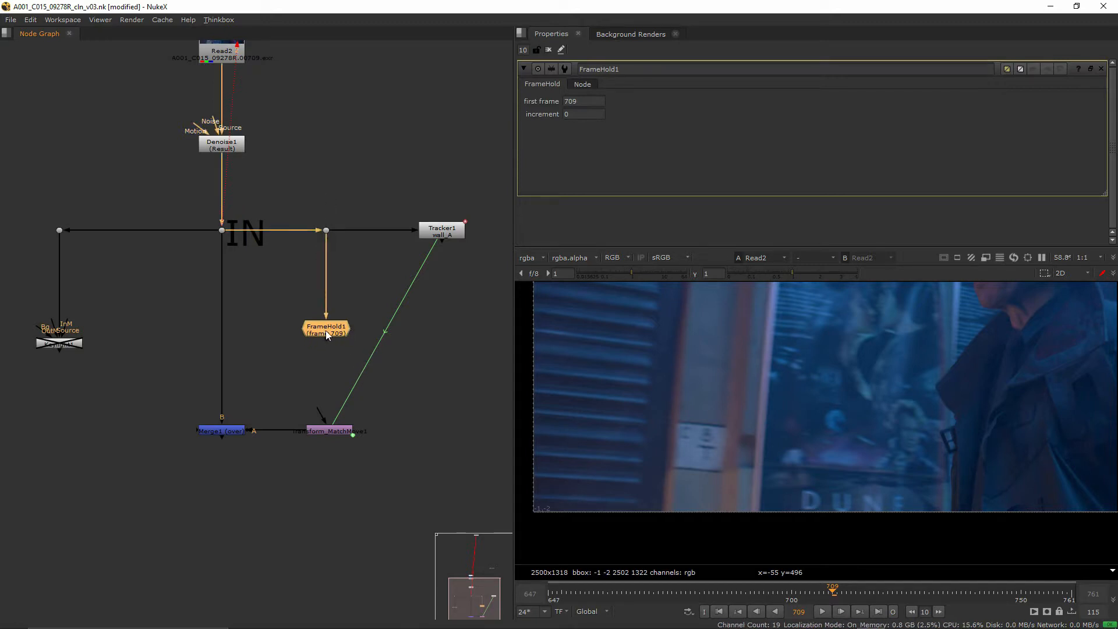
{"action": "key", "text": "2"}
{"action": "key", "text": "Return"}
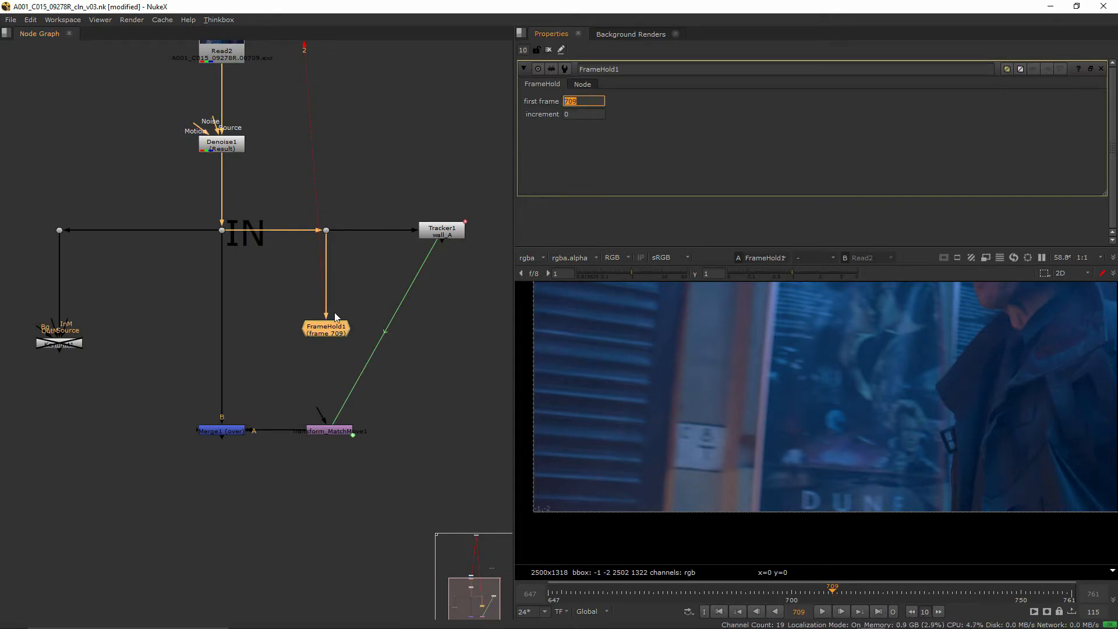
{"action": "left_click", "coordinate": [598, 101]}
{"action": "left_click_drag", "start_coordinate": [587, 102], "coordinate": [384, 89]}
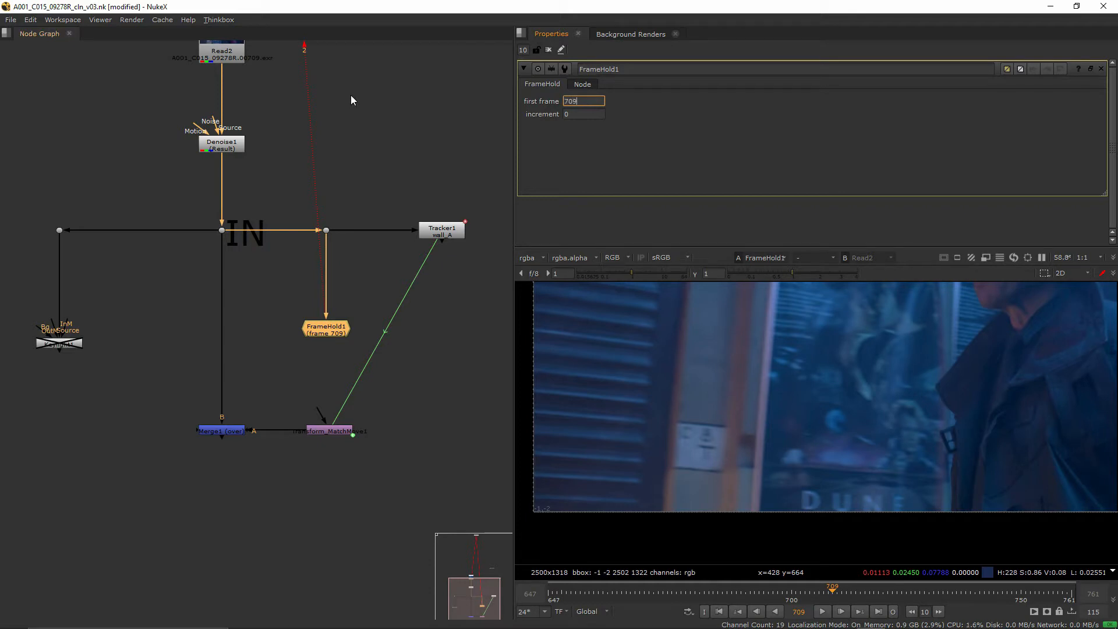
Step: Scrub the timeline and open the wall_A tracker's transform settings to check its reference frame against the frame hold
{"action": "middle_click_drag", "start_coordinate": [375, 342], "coordinate": [364, 274]}
{"action": "scroll", "coordinate": [367, 276], "scroll_direction": "up", "scroll_amount": 2}
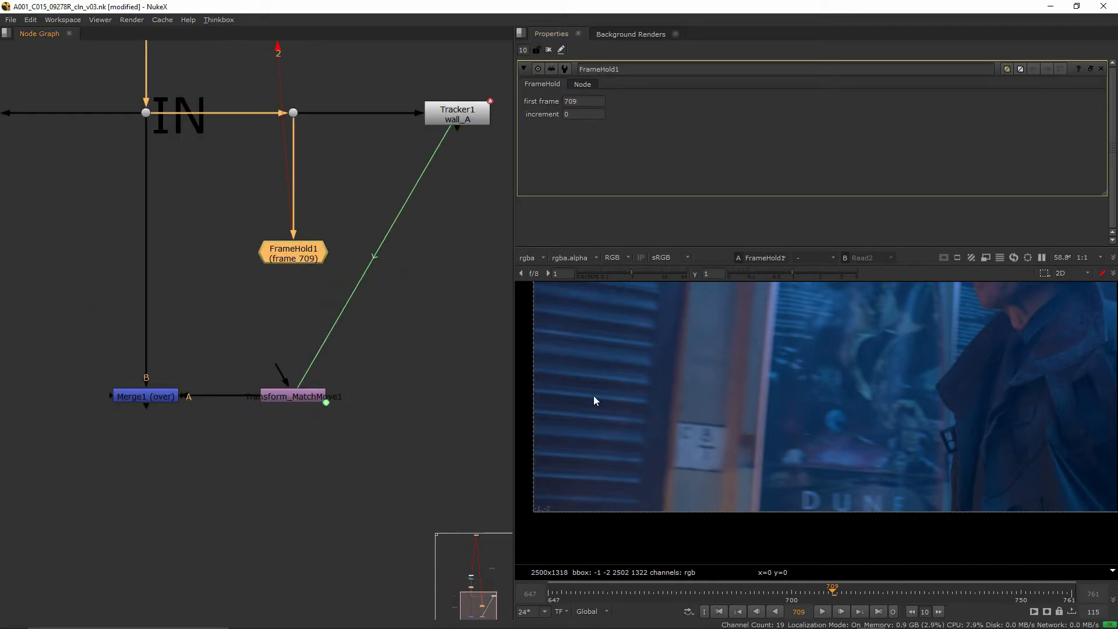
{"action": "left_click_drag", "start_coordinate": [767, 591], "coordinate": [823, 591]}
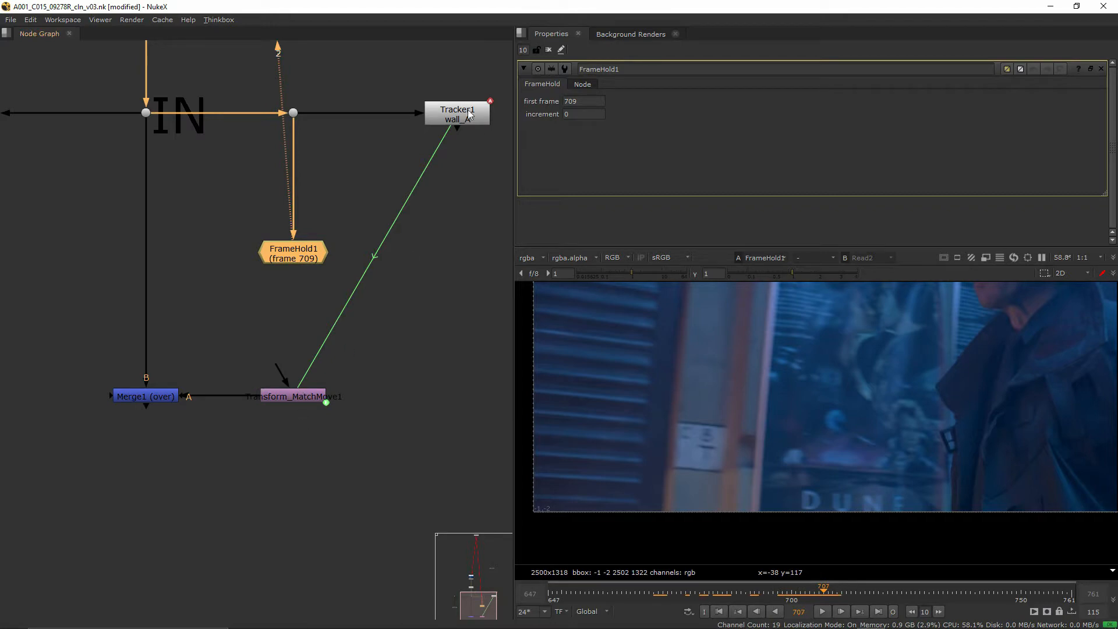
{"action": "double_click", "coordinate": [470, 114]}
{"action": "left_click", "coordinate": [620, 84]}
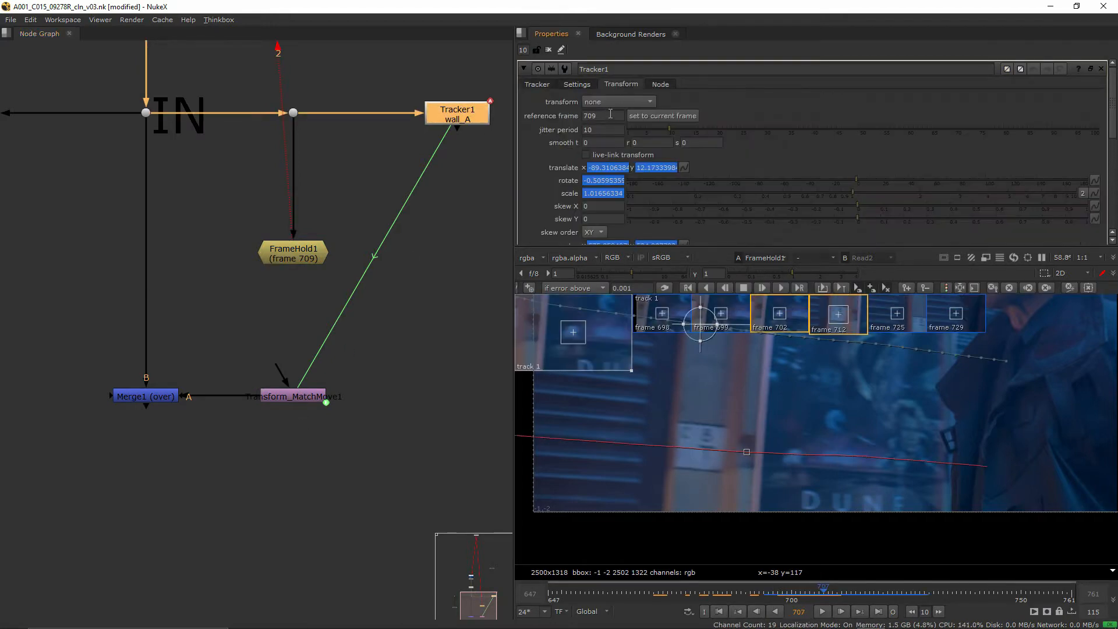
{"action": "left_click_drag", "start_coordinate": [606, 248], "coordinate": [605, 118]}
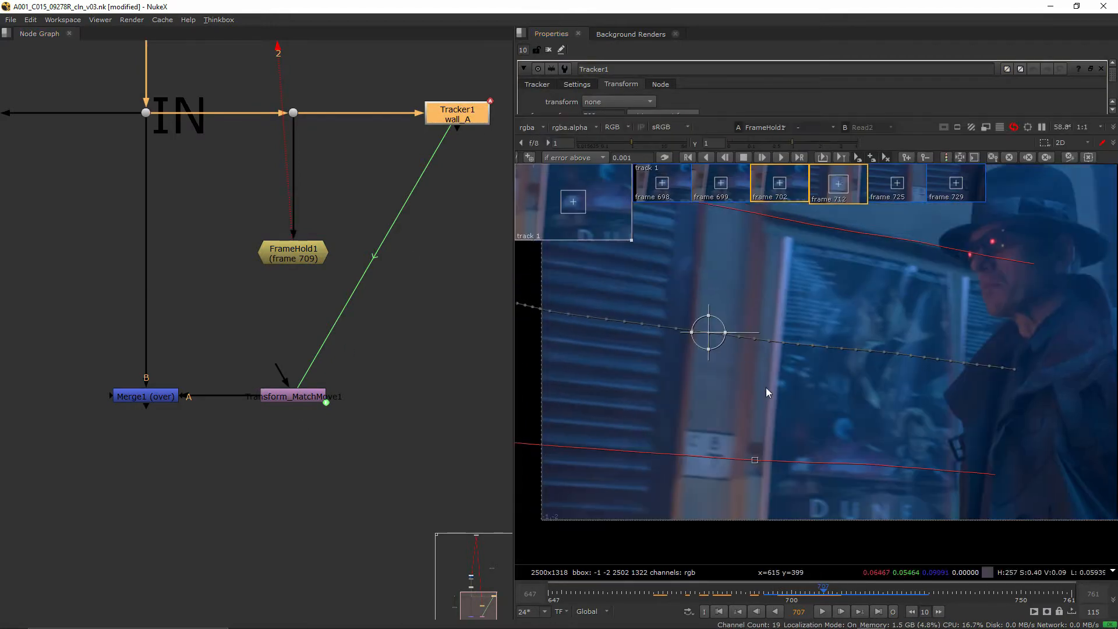
Step: Close the tracker's properties and scrub through the FrameHold output to check that the image is frozen
{"action": "left_click", "coordinate": [302, 261]}
{"action": "key", "text": "2"}
{"action": "left_click_drag", "start_coordinate": [826, 597], "coordinate": [796, 598]}
{"action": "left_click", "coordinate": [1100, 68]}
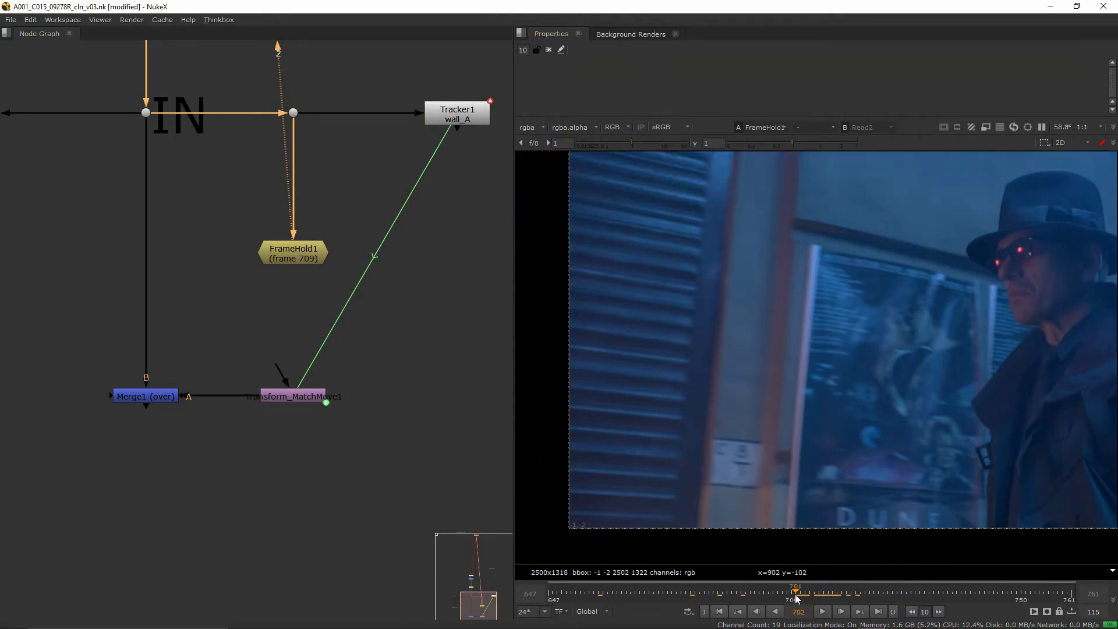
{"action": "left_click_drag", "start_coordinate": [796, 597], "coordinate": [829, 597]}
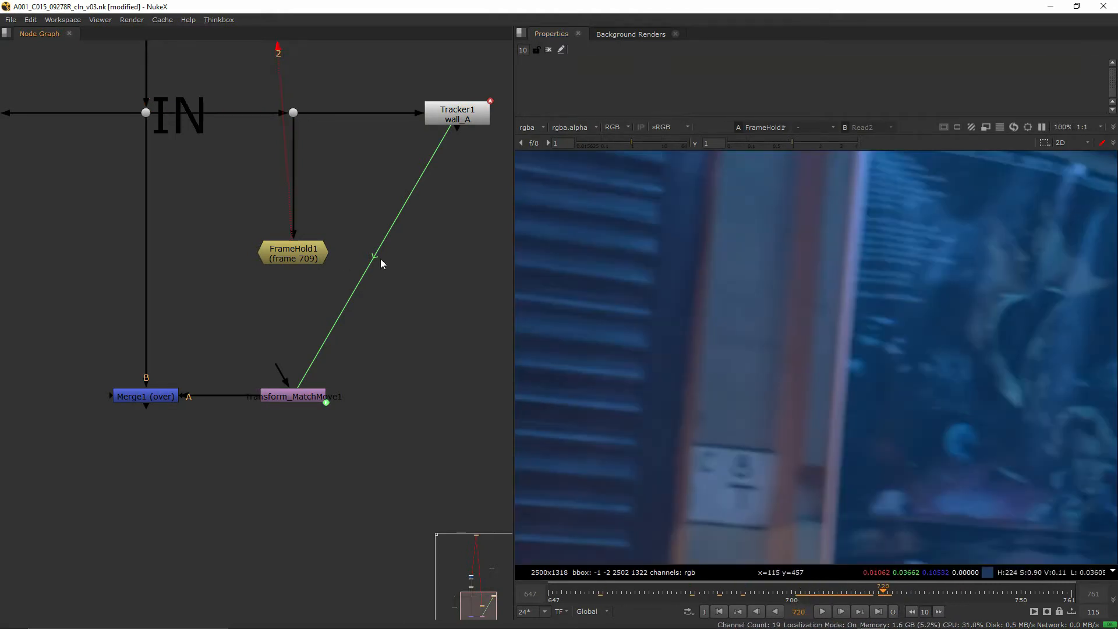
Step: Move the Merge and Transform_MatchMove nodes down to make room below the FrameHold node
{"action": "scroll", "coordinate": [314, 326], "scroll_direction": "down", "scroll_amount": 1}
{"action": "middle_click_drag", "start_coordinate": [396, 343], "coordinate": [308, 311]}
{"action": "left_click_drag", "start_coordinate": [312, 312], "coordinate": [25, 418]}
{"action": "left_click_drag", "start_coordinate": [206, 351], "coordinate": [206, 451]}
{"action": "middle_click_drag", "start_coordinate": [687, 342], "coordinate": [654, 320]}
{"action": "scroll", "coordinate": [656, 321], "scroll_direction": "down", "scroll_amount": 1}
{"action": "scroll", "coordinate": [672, 324], "scroll_direction": "down", "scroll_amount": 3}
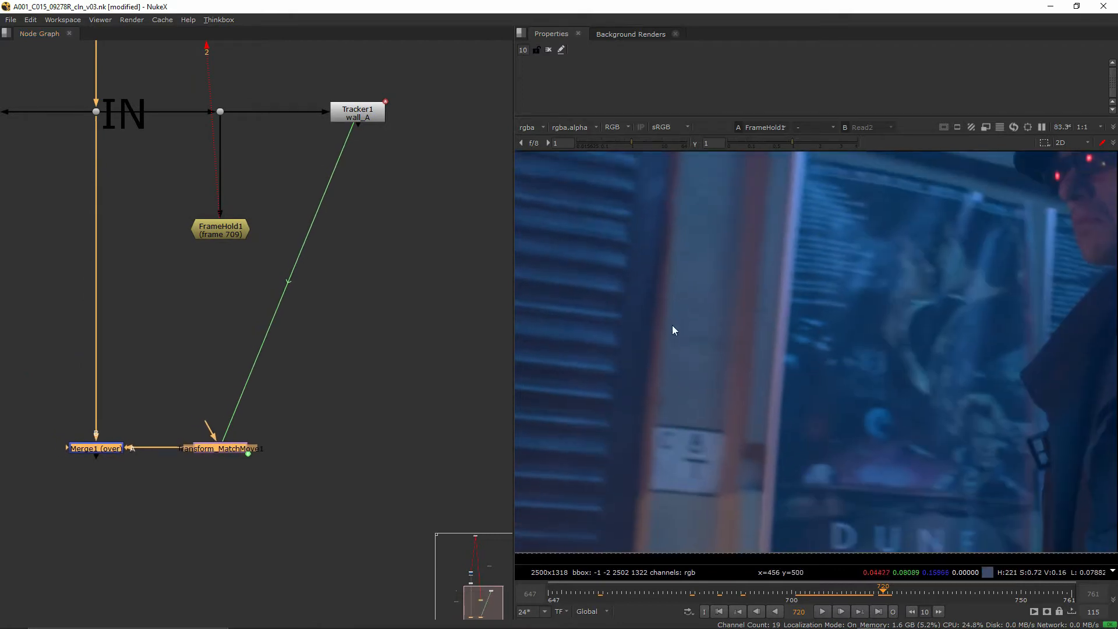
{"action": "scroll", "coordinate": [667, 373], "scroll_direction": "up", "scroll_amount": 2}
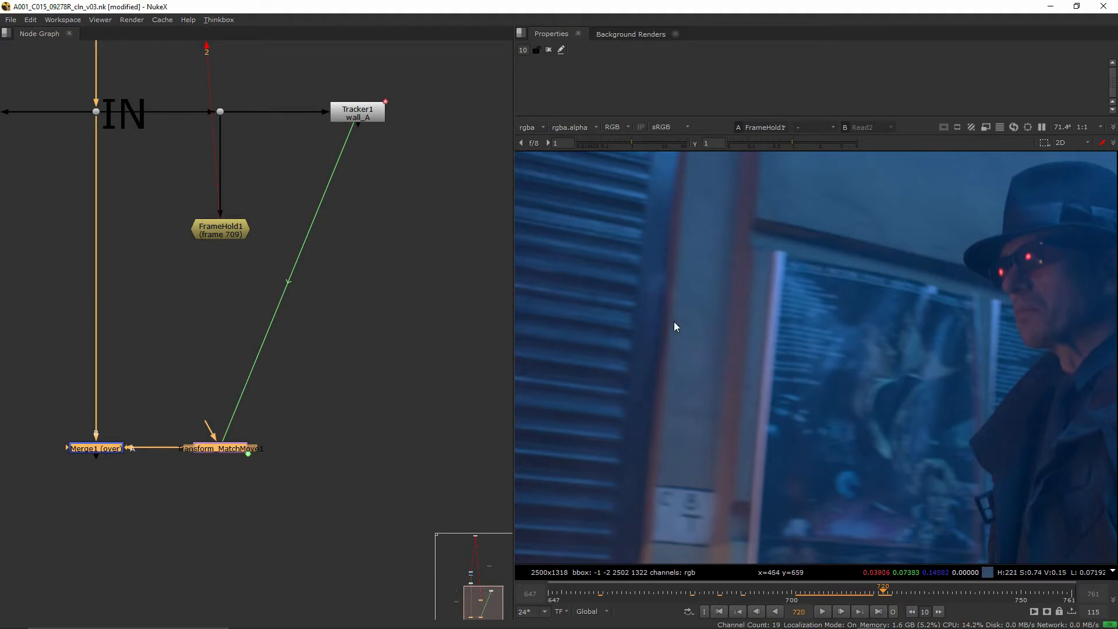
Step: Add a Roto node after the FrameHold node and space it slightly below
{"action": "left_click", "coordinate": [225, 234]}
{"action": "key", "text": "o"}
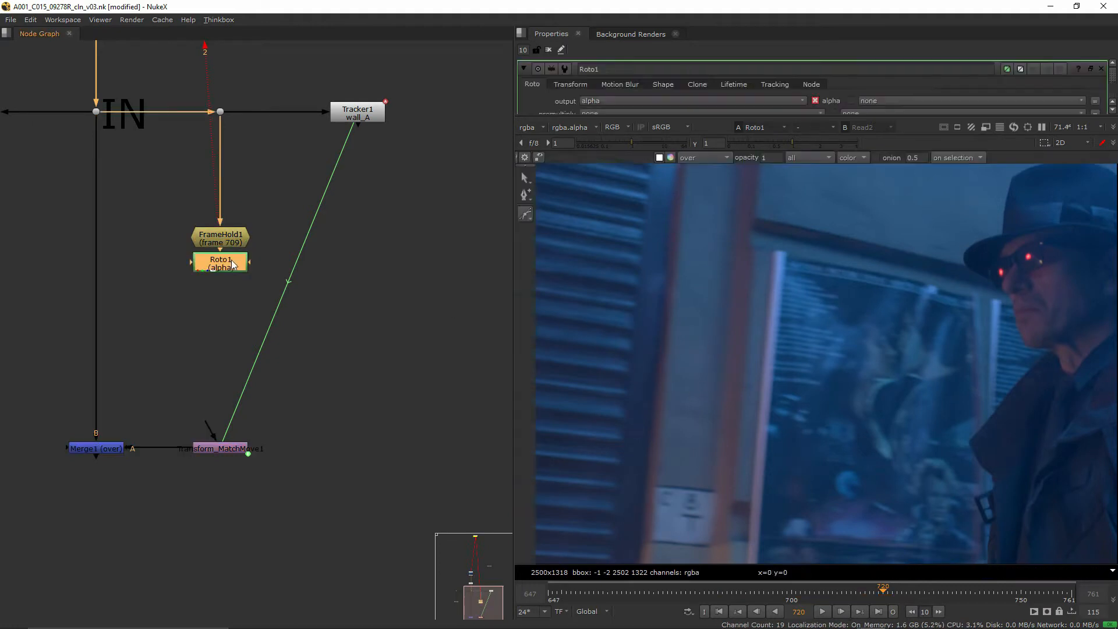
{"action": "left_click_drag", "start_coordinate": [232, 265], "coordinate": [231, 291]}
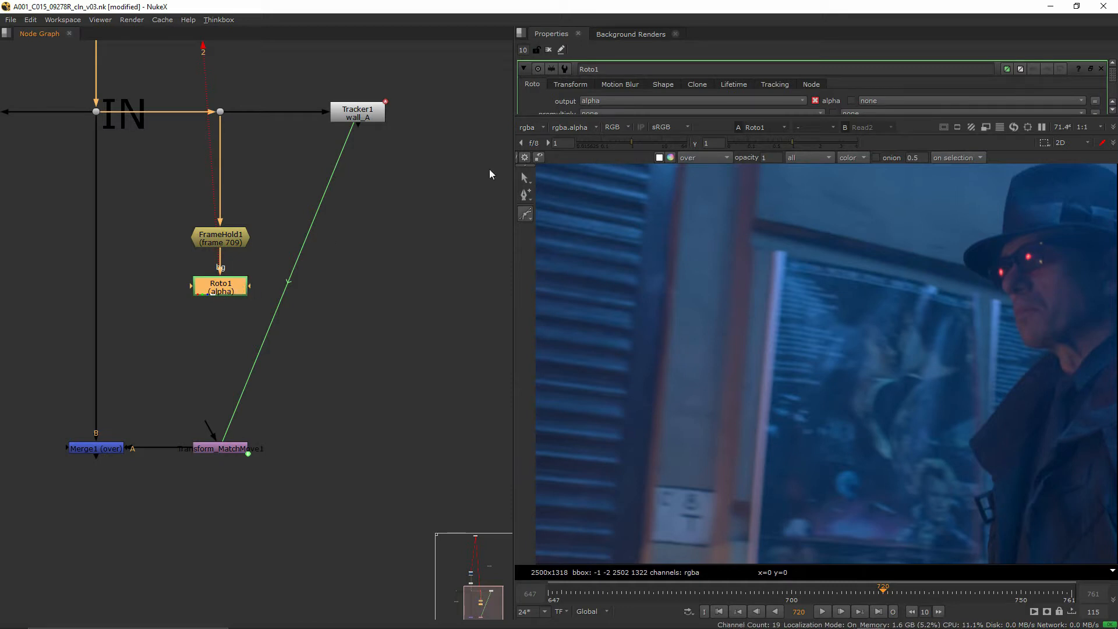
{"action": "left_click", "coordinate": [304, 302]}
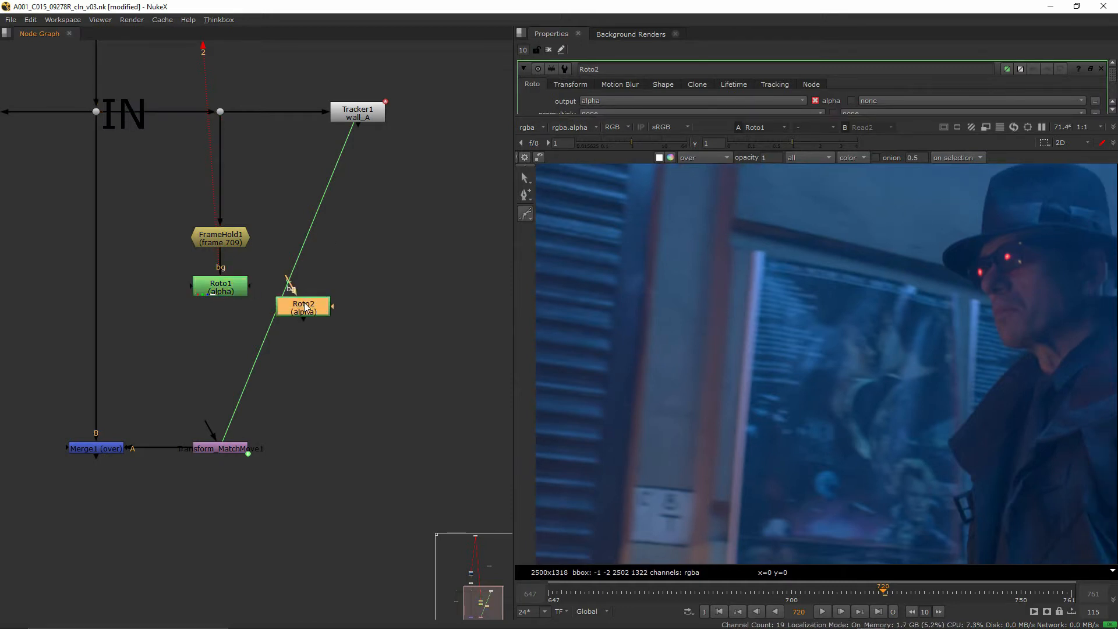
{"action": "key", "text": "Tab"}
{"action": "type", "text": "roto"}
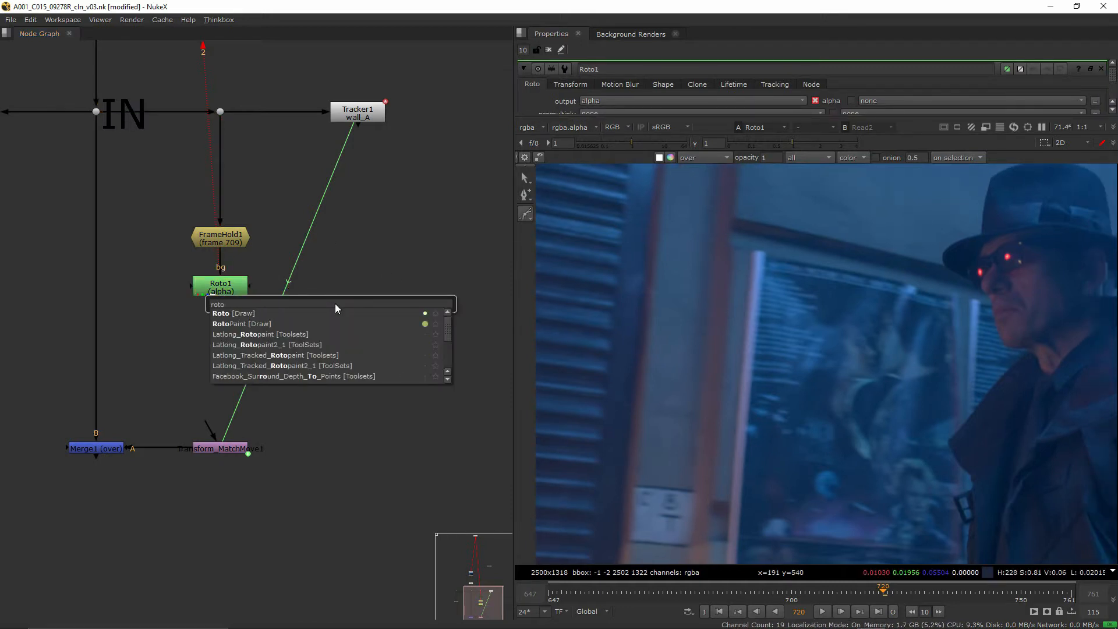
{"action": "left_click", "coordinate": [351, 254]}
Step: Draw a closed four-point roto shape on the bare wall strip above the small sign, between the shutter and the poster
{"action": "left_click", "coordinate": [228, 290]}
{"action": "middle_click_drag", "start_coordinate": [705, 340], "coordinate": [773, 252]}
{"action": "scroll", "coordinate": [772, 252], "scroll_direction": "up", "scroll_amount": 2}
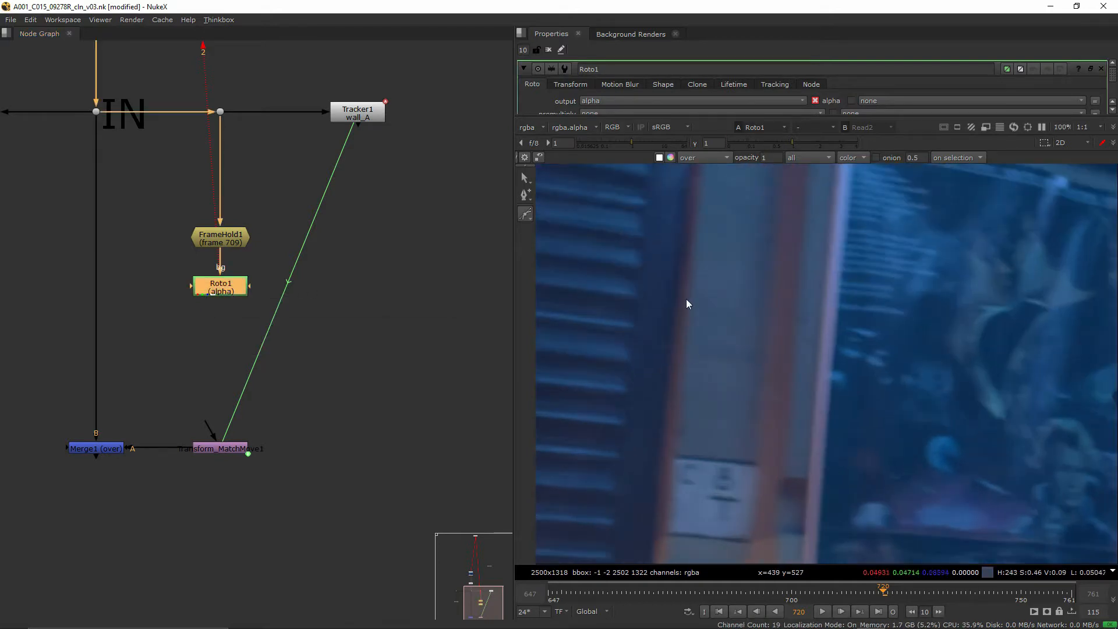
{"action": "left_click", "coordinate": [695, 240]}
{"action": "left_click", "coordinate": [782, 247]}
{"action": "left_click", "coordinate": [773, 333]}
{"action": "left_click", "coordinate": [685, 324]}
{"action": "key", "text": "Return"}
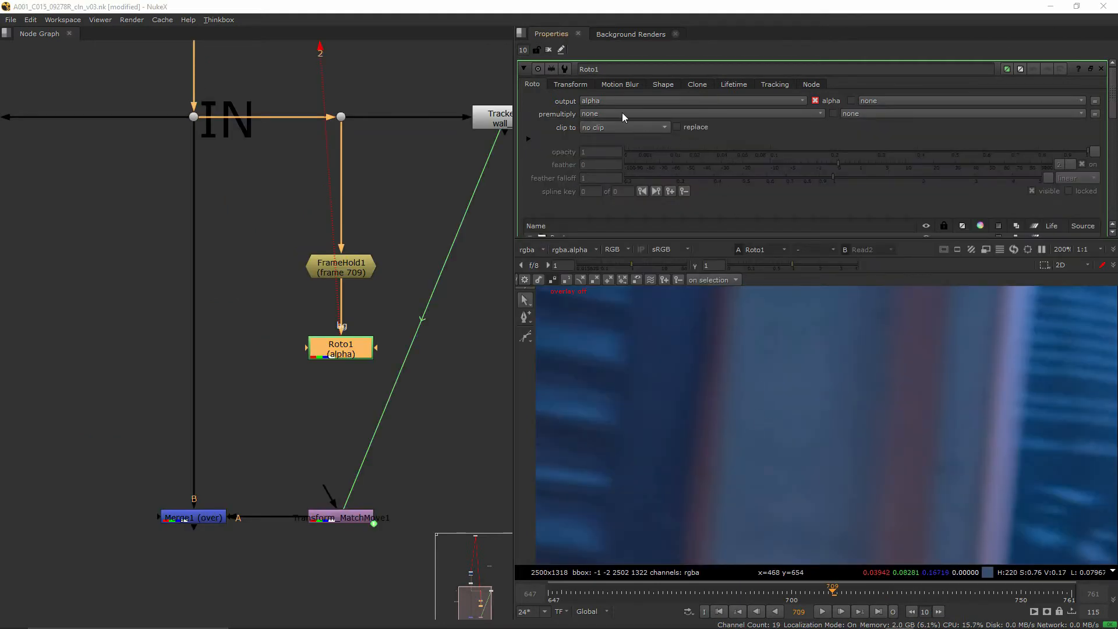
Step: Set the Roto node's premultiply to rgb and connect the Transform_MatchMove input to the Roto output
{"action": "left_click", "coordinate": [622, 113]}
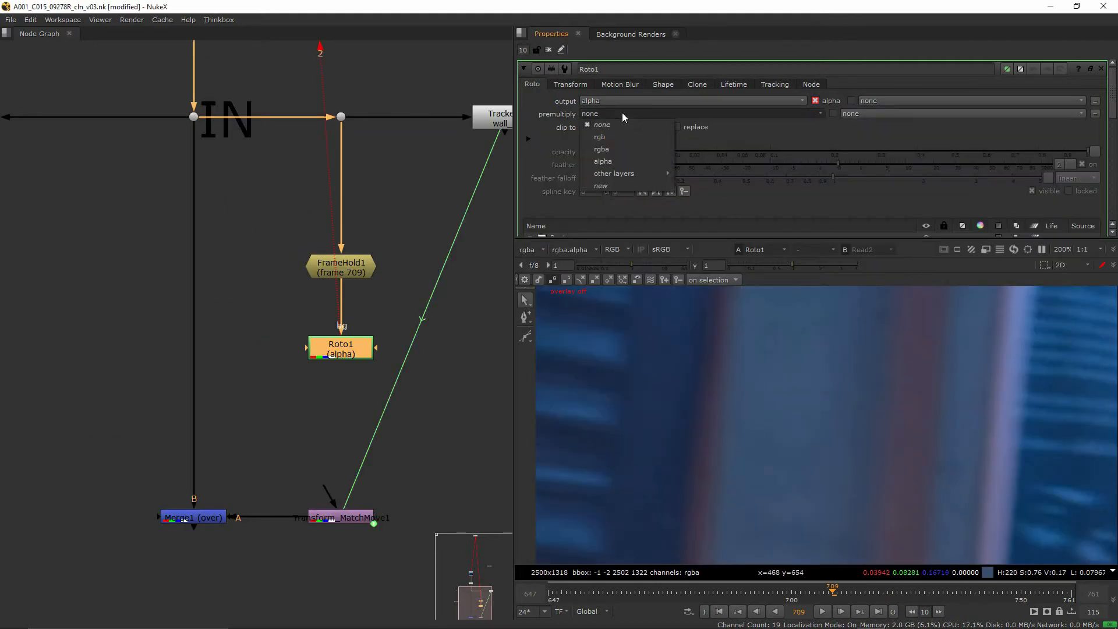
{"action": "left_click", "coordinate": [609, 138]}
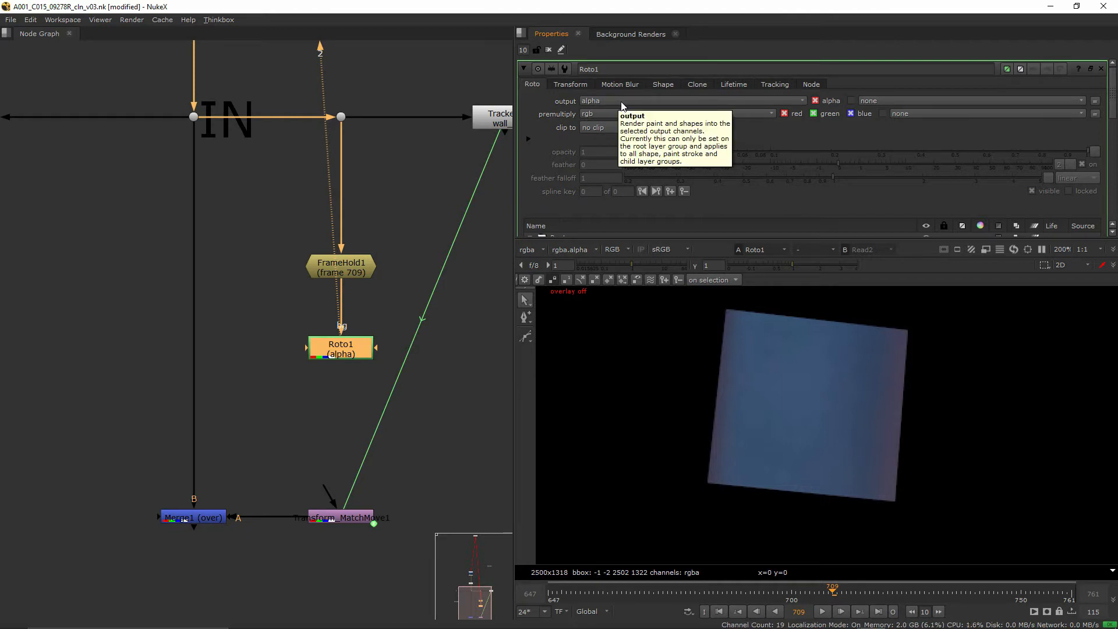
{"action": "left_click", "coordinate": [350, 357]}
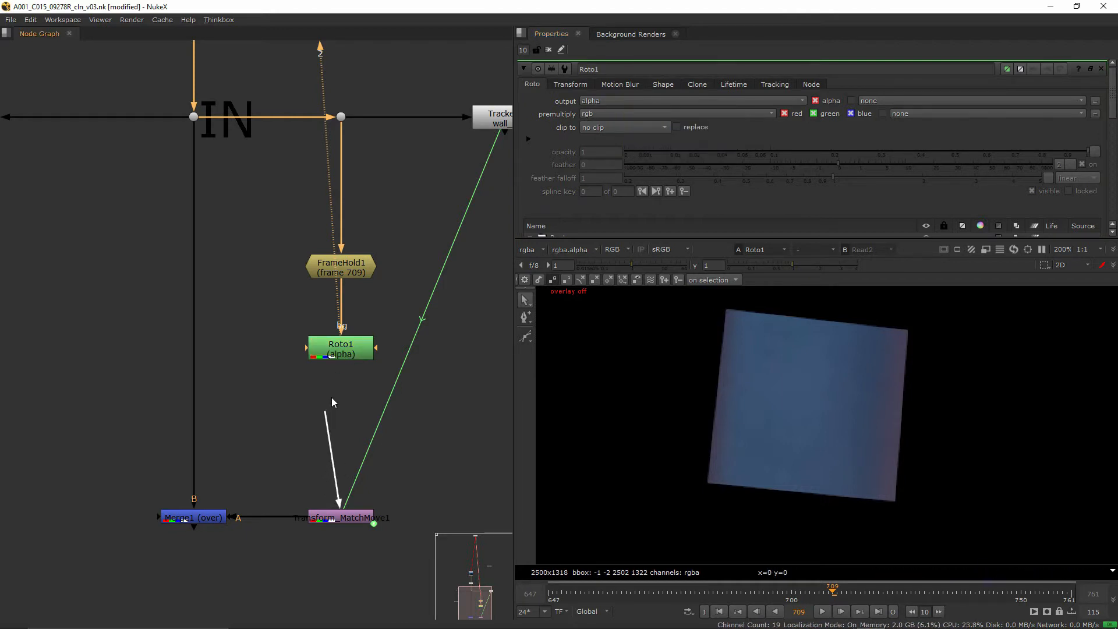
{"action": "left_click_drag", "start_coordinate": [332, 398], "coordinate": [354, 357]}
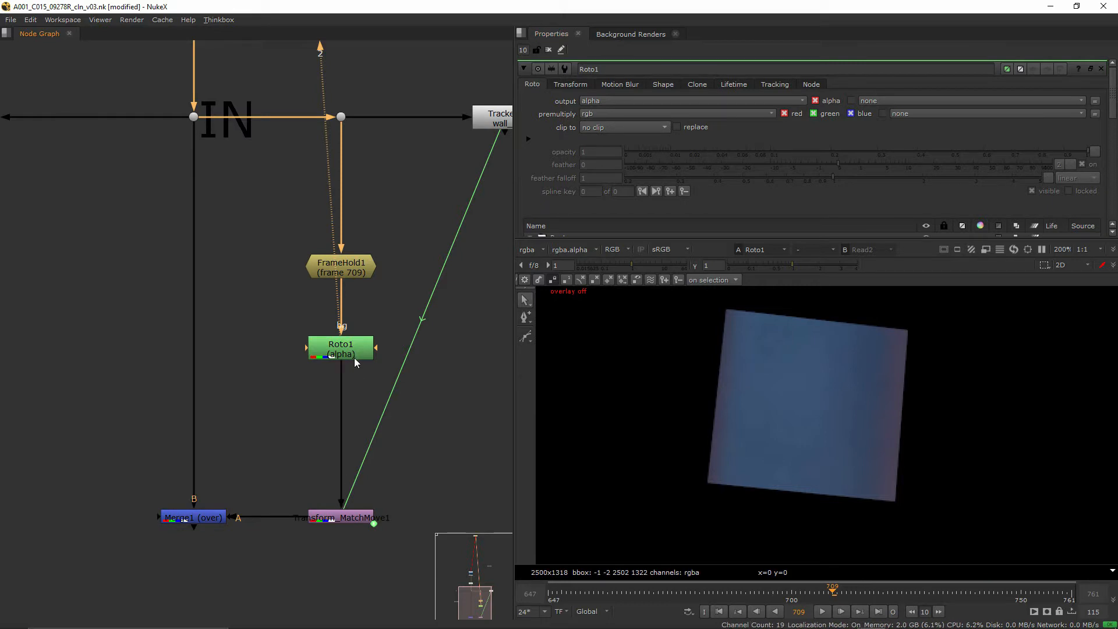
Step: View the Transform_MatchMove output and scrub between frames 709 and 716 to check how the patch moves
{"action": "left_click", "coordinate": [335, 520]}
{"action": "key", "text": "1"}
{"action": "mouse_move", "coordinate": [833, 592]}
{"action": "left_mouse_down"}
{"action": "mouse_move", "coordinate": [851, 595]}
{"action": "mouse_move", "coordinate": [814, 597]}
{"action": "mouse_move", "coordinate": [874, 596]}
{"action": "mouse_move", "coordinate": [806, 595]}
{"action": "mouse_move", "coordinate": [833, 595]}
{"action": "left_mouse_up"}
{"action": "scroll", "coordinate": [808, 480], "scroll_direction": "down", "scroll_amount": 5}
{"action": "scroll", "coordinate": [790, 503], "scroll_direction": "up", "scroll_amount": 2}
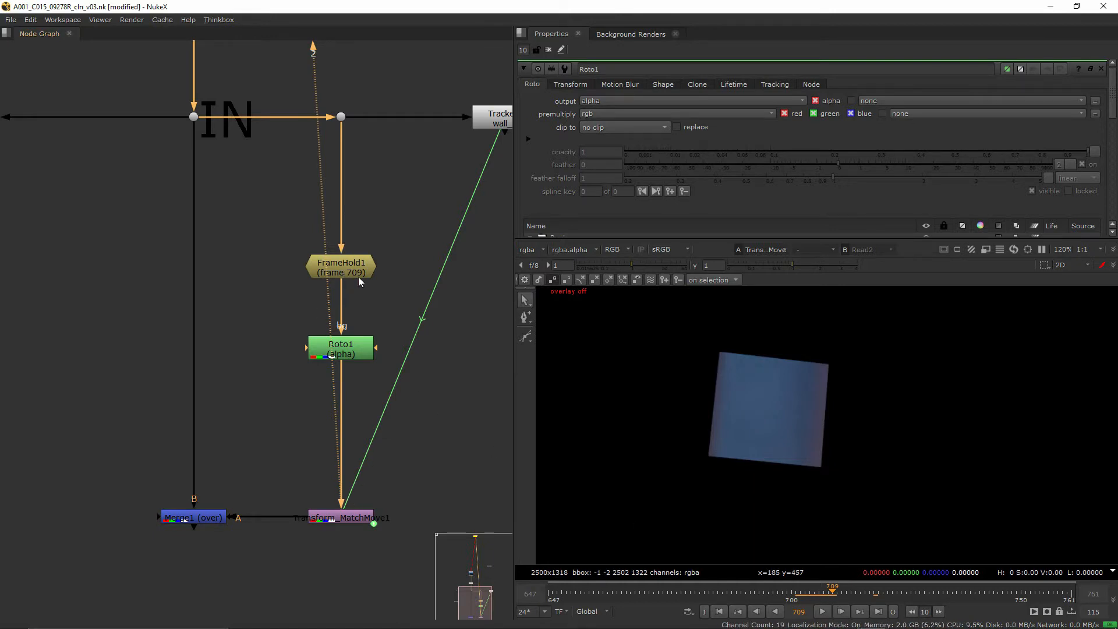
{"action": "left_click_drag", "start_coordinate": [358, 278], "coordinate": [357, 266]}
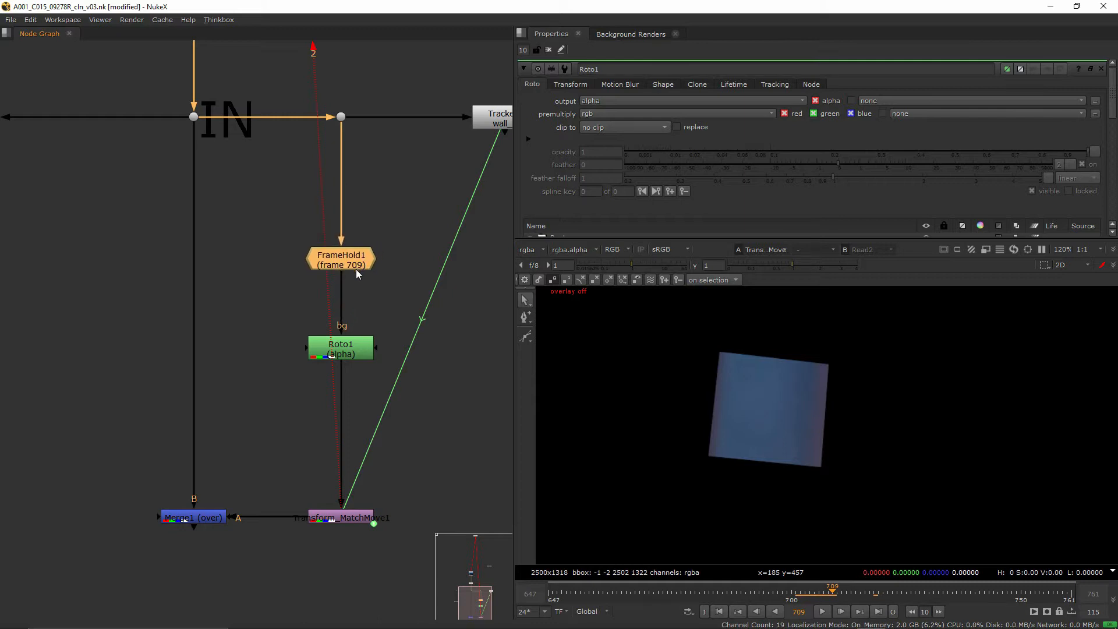
{"action": "left_click", "coordinate": [830, 610]}
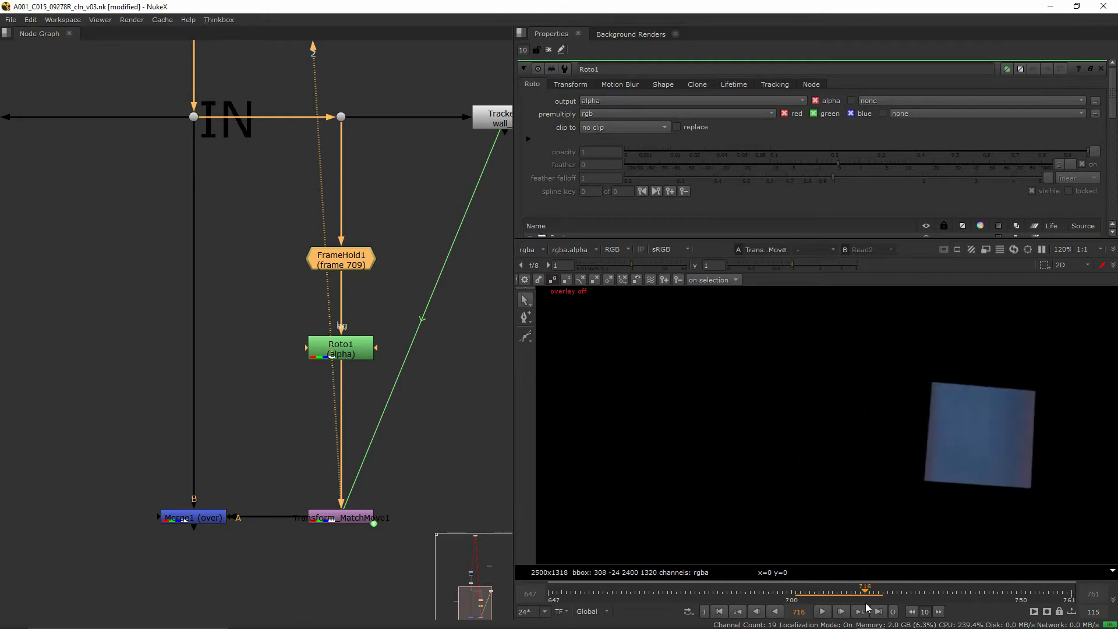
{"action": "left_click_drag", "start_coordinate": [866, 604], "coordinate": [855, 603]}
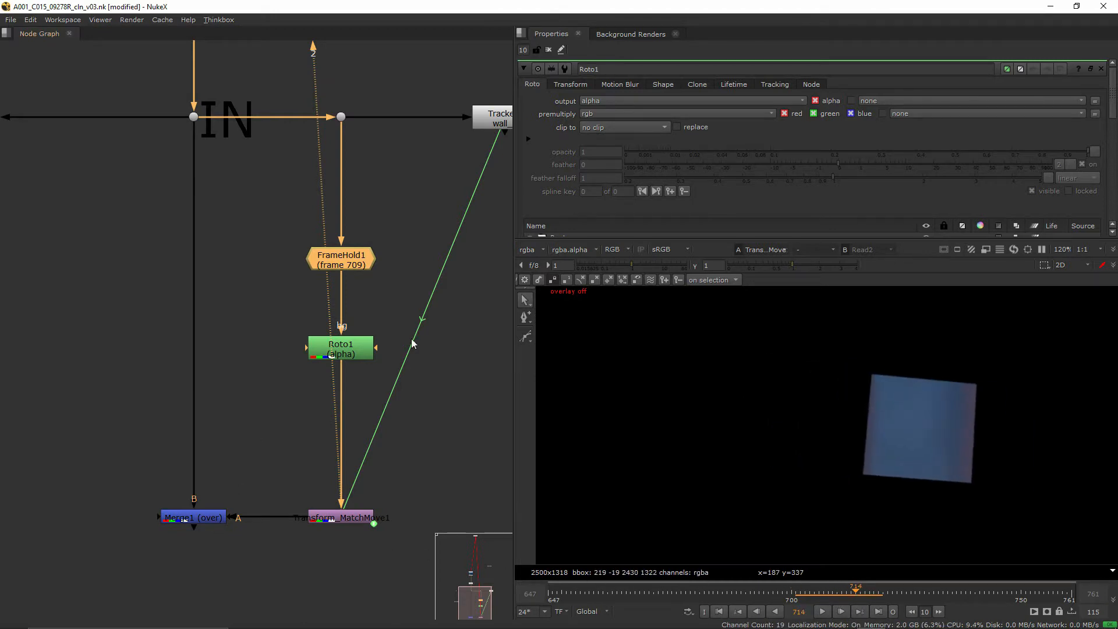
{"action": "left_click", "coordinate": [832, 595]}
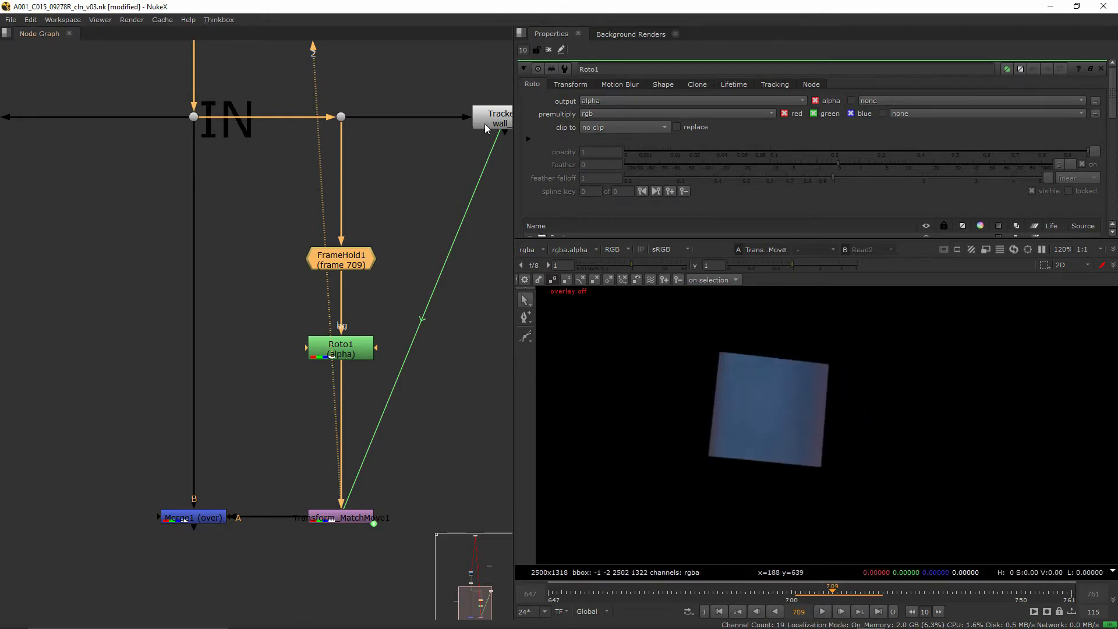
Step: Check the wall_A tracker's reference frame in its transform settings and view the Merge output
{"action": "double_click", "coordinate": [485, 123]}
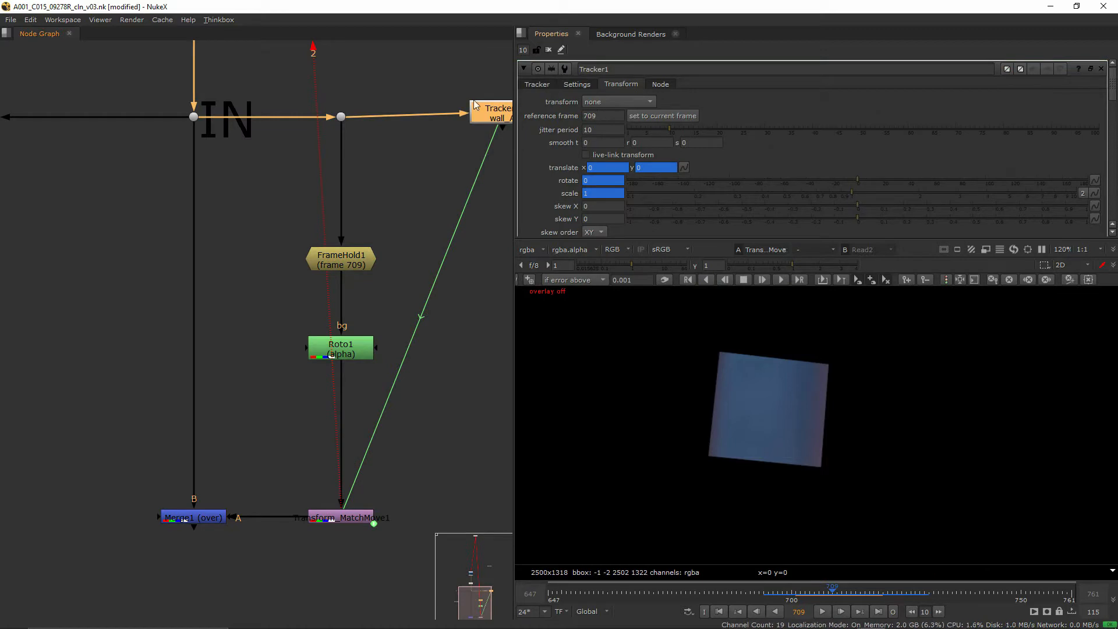
{"action": "left_click_drag", "start_coordinate": [492, 113], "coordinate": [498, 118]}
{"action": "middle_click_drag", "start_coordinate": [385, 479], "coordinate": [371, 424]}
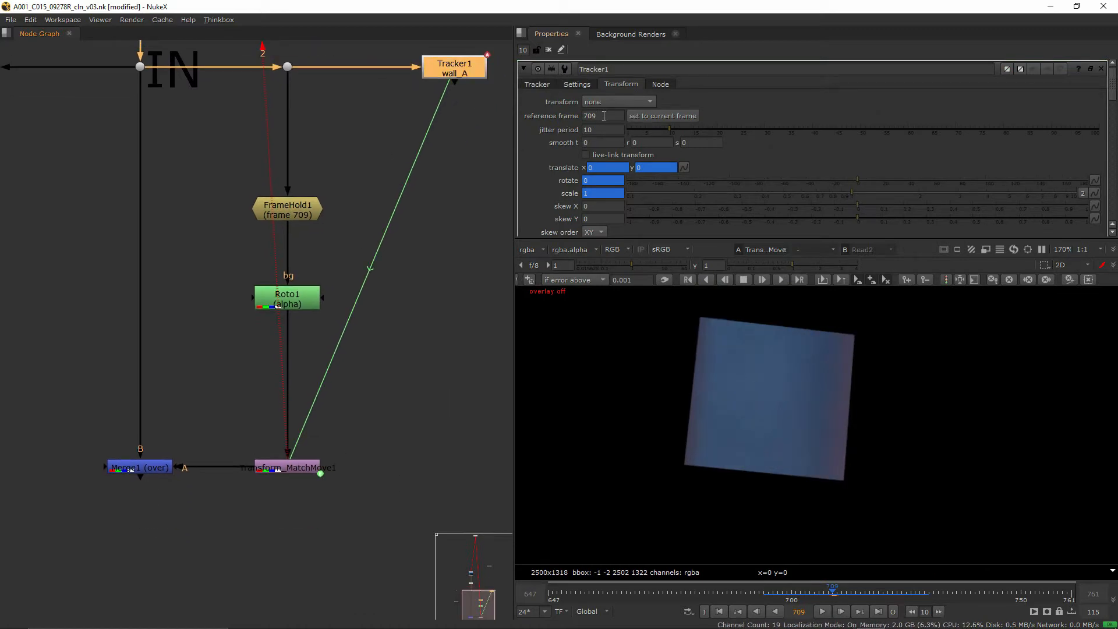
{"action": "left_click_drag", "start_coordinate": [216, 390], "coordinate": [59, 523]}
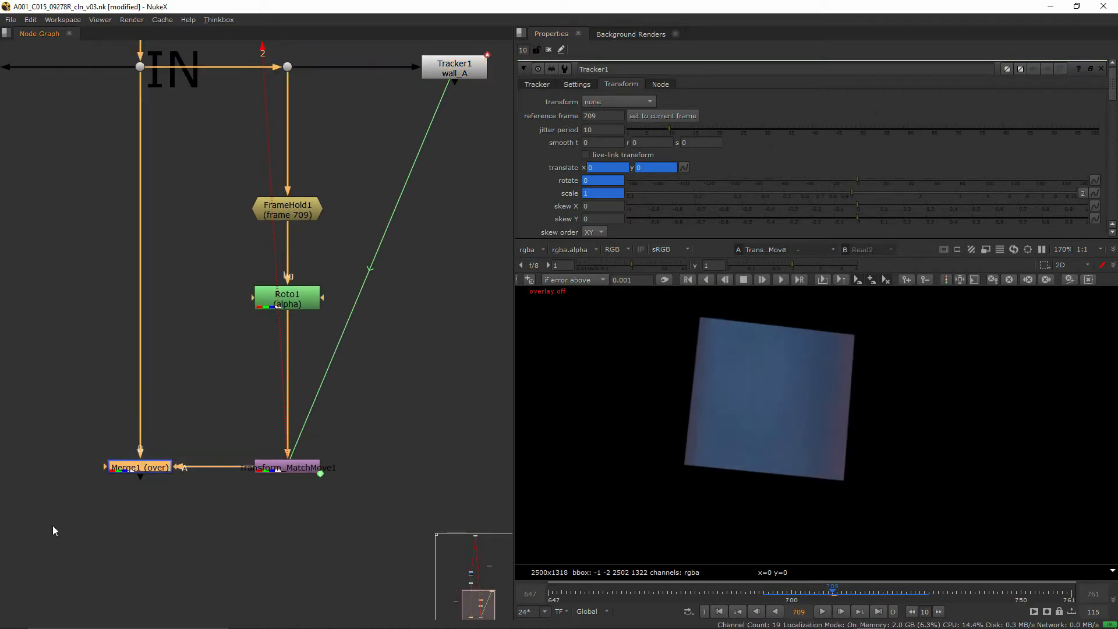
{"action": "key", "text": "1"}
{"action": "left_click", "coordinate": [56, 526]}
{"action": "middle_click_drag", "start_coordinate": [246, 509], "coordinate": [278, 489]}
Step: Insert a Transform node between the Roto and Transform_MatchMove nodes, and compare its output with the Merge result
{"action": "left_click_drag", "start_coordinate": [322, 283], "coordinate": [322, 270]}
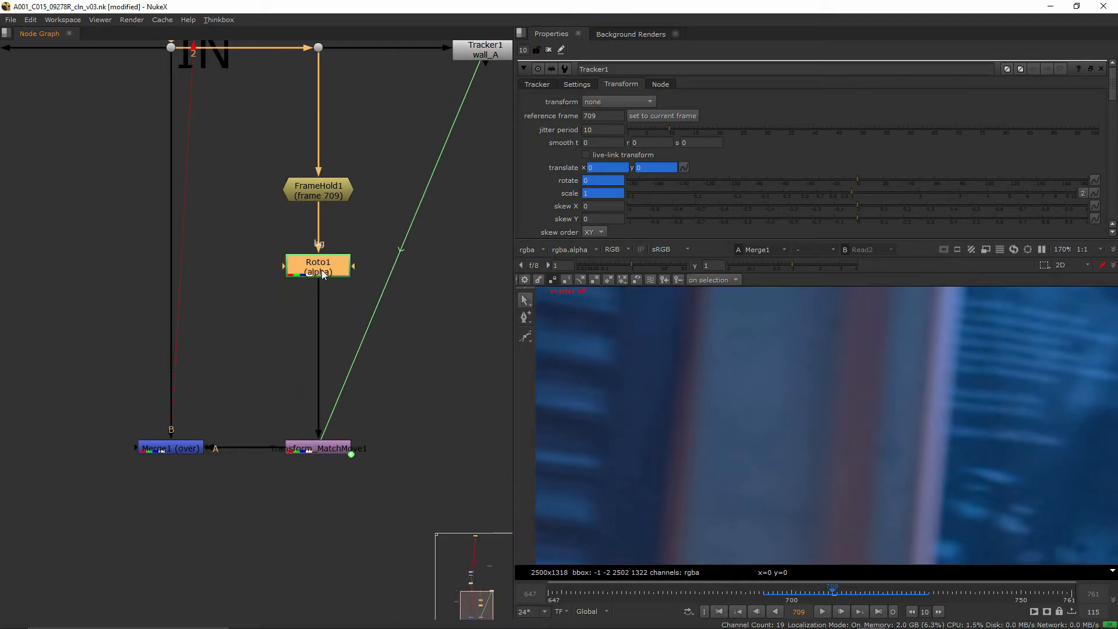
{"action": "key", "text": "t"}
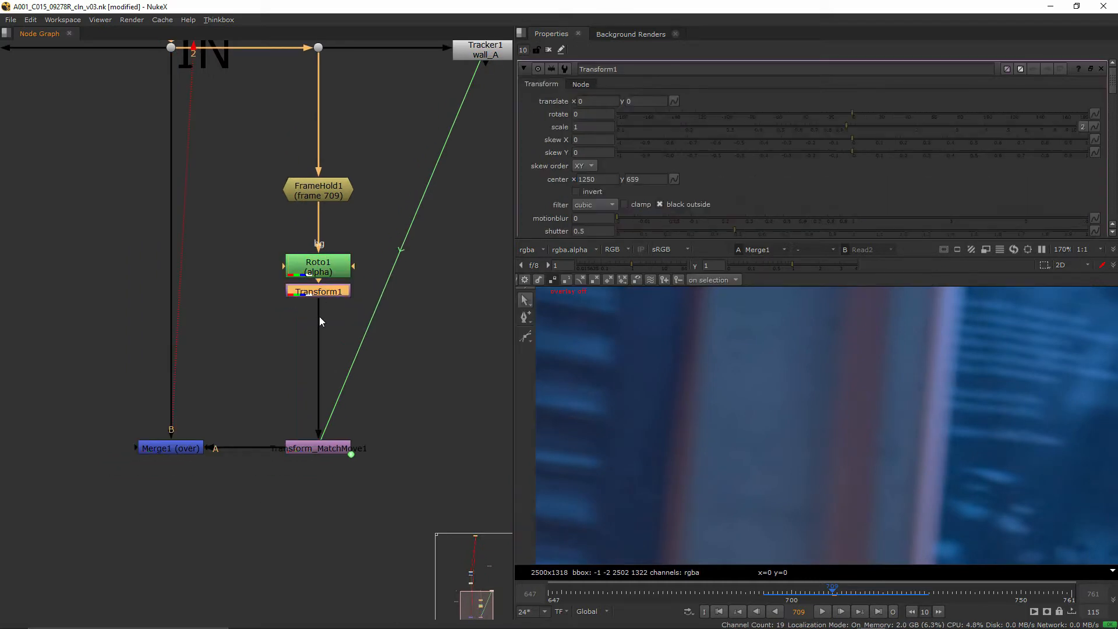
{"action": "left_click_drag", "start_coordinate": [330, 293], "coordinate": [331, 319]}
{"action": "left_click", "coordinate": [220, 424]}
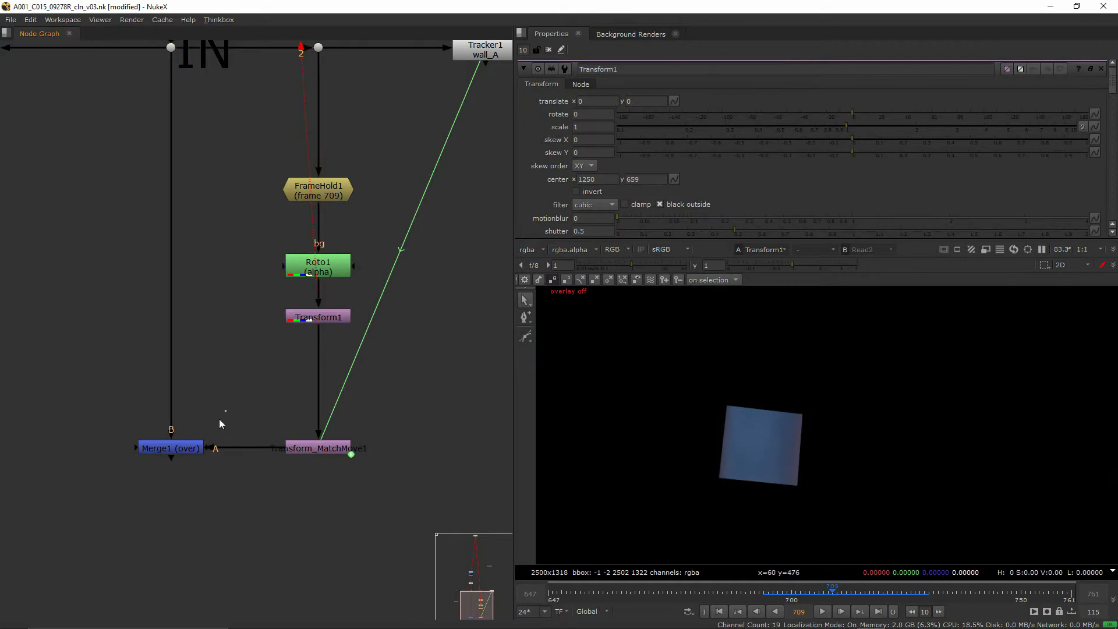
{"action": "left_click", "coordinate": [333, 318]}
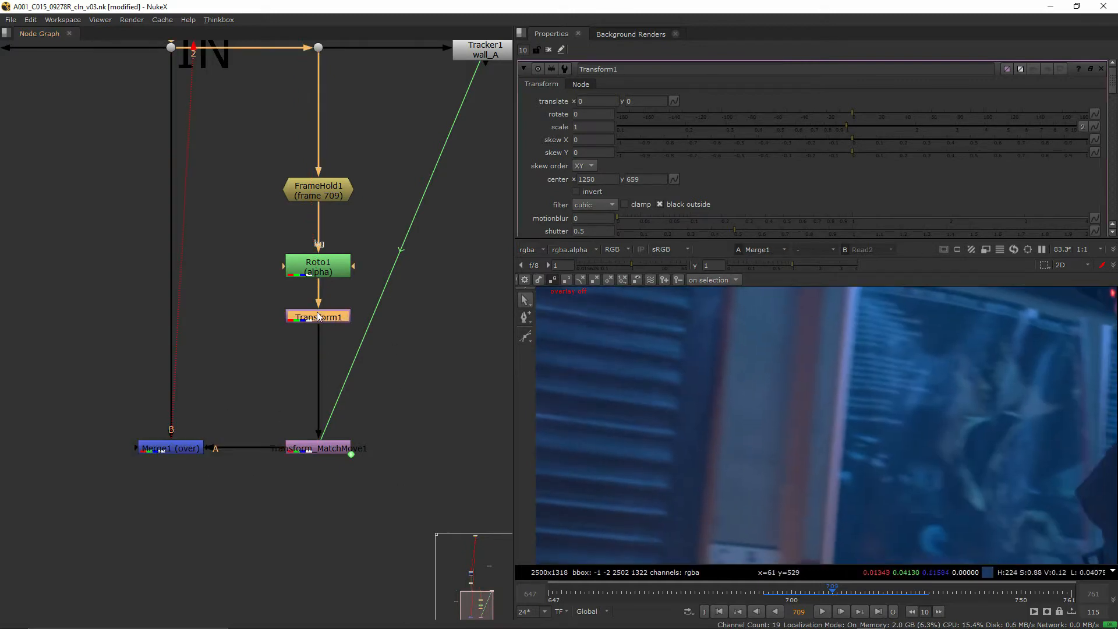
{"action": "left_click", "coordinate": [313, 267]}
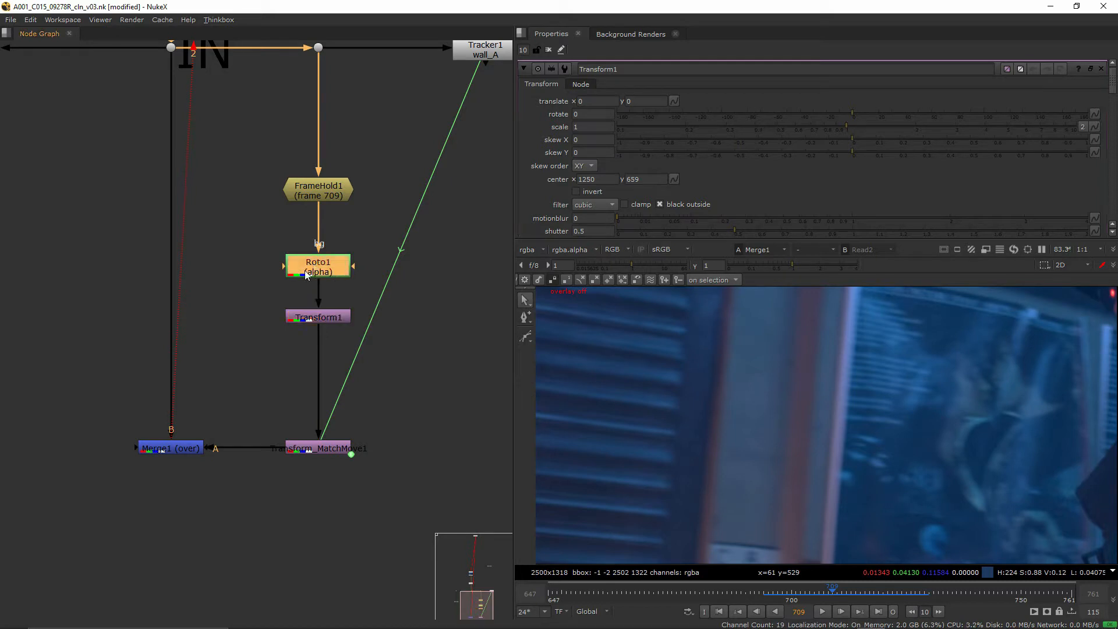
{"action": "left_click", "coordinate": [318, 317]}
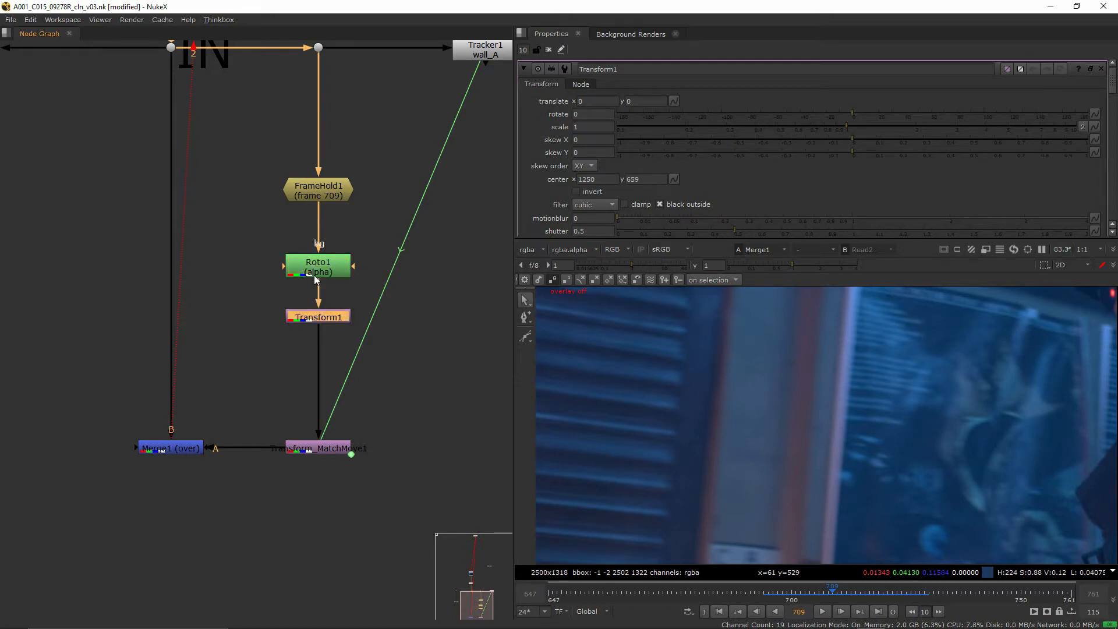
Step: Recreate the Transform node between the Roto and Transform_MatchMove nodes and open its settings while viewing the Merge output
{"action": "key", "text": "Delete"}
{"action": "key", "text": "t"}
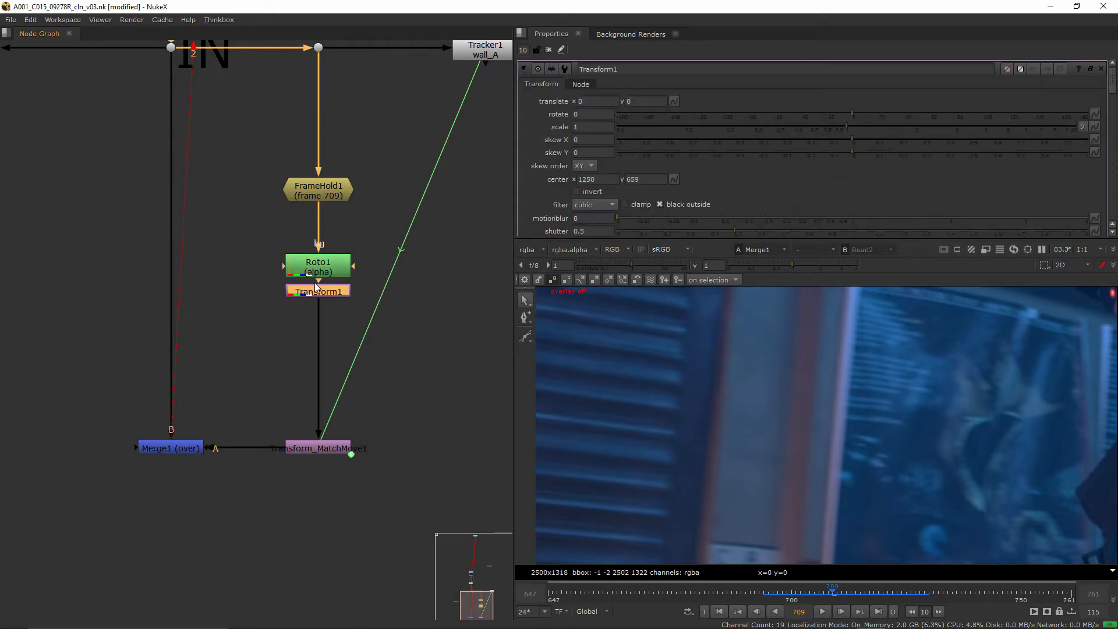
{"action": "key", "text": "t"}
{"action": "left_click_drag", "start_coordinate": [330, 317], "coordinate": [379, 344]}
{"action": "key", "text": "Delete"}
{"action": "left_click_drag", "start_coordinate": [330, 292], "coordinate": [330, 330]}
{"action": "double_click", "coordinate": [176, 450]}
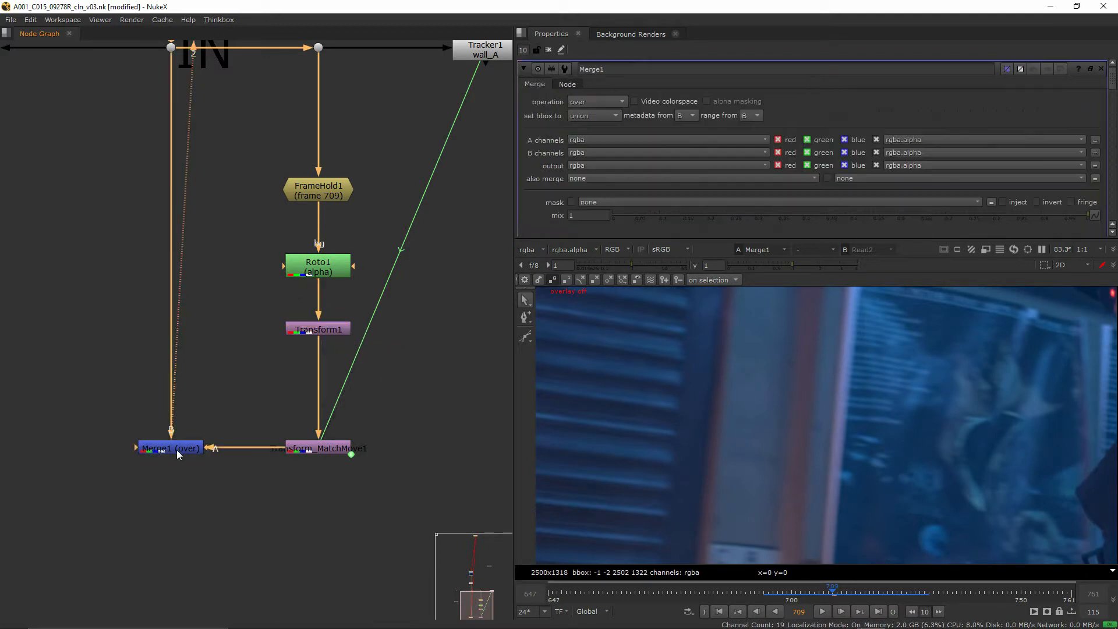
{"action": "double_click", "coordinate": [317, 330]}
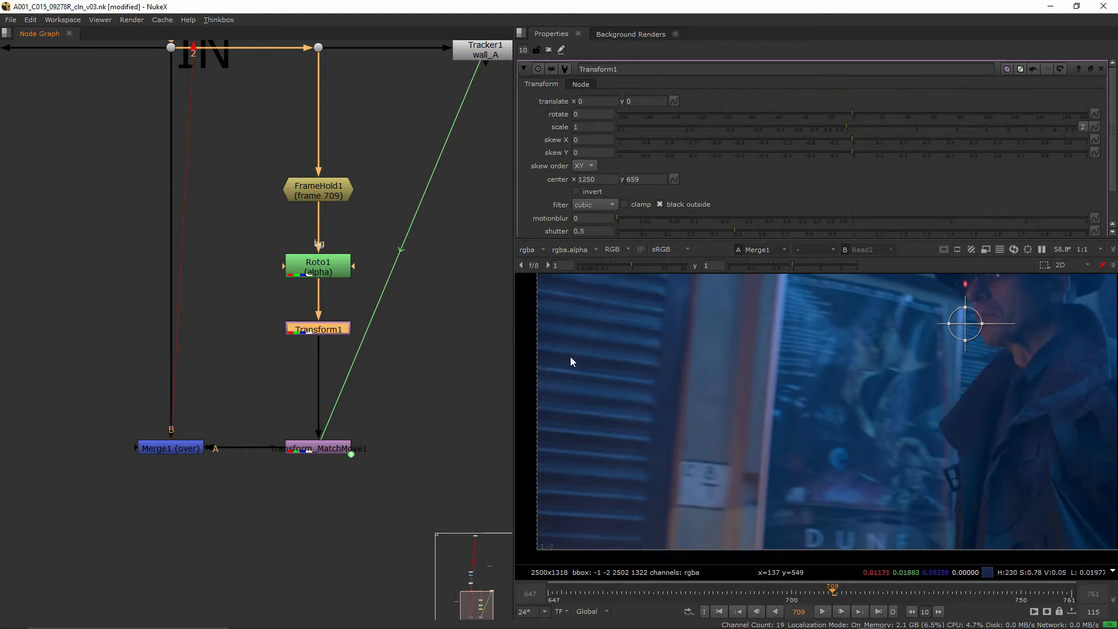
{"action": "left_click", "coordinate": [190, 457]}
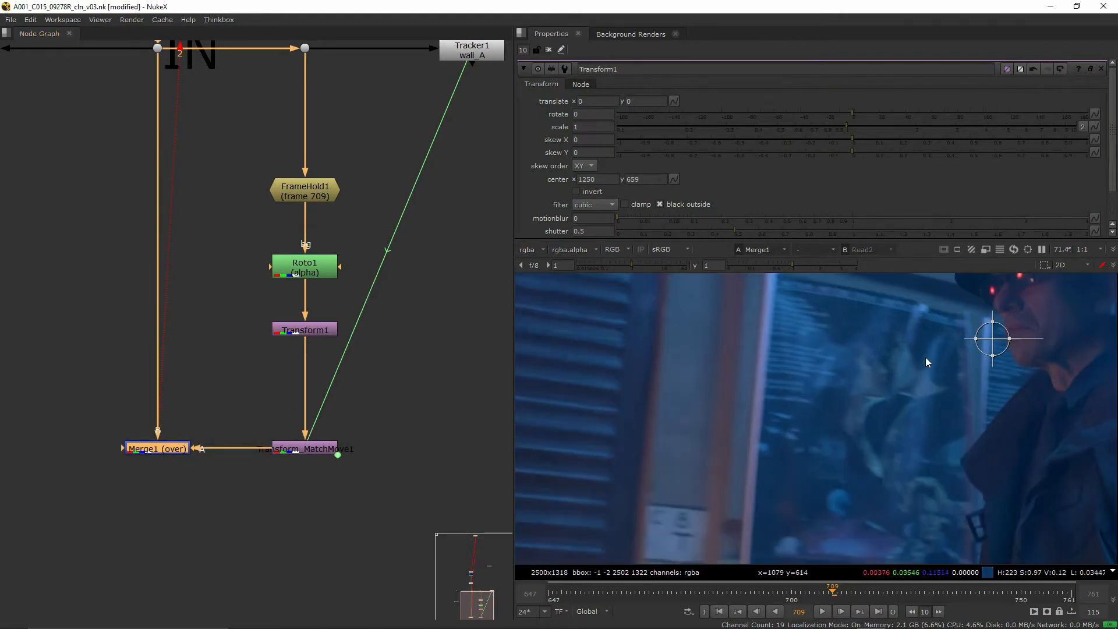
Step: Place the Transform's pivot on the wall column at about 525, 546 and move the patch over the sign, translate about -28, -359
{"action": "left_click_drag", "start_coordinate": [994, 333], "coordinate": [690, 386]}
{"action": "scroll", "coordinate": [672, 414], "scroll_direction": "down", "scroll_amount": 2}
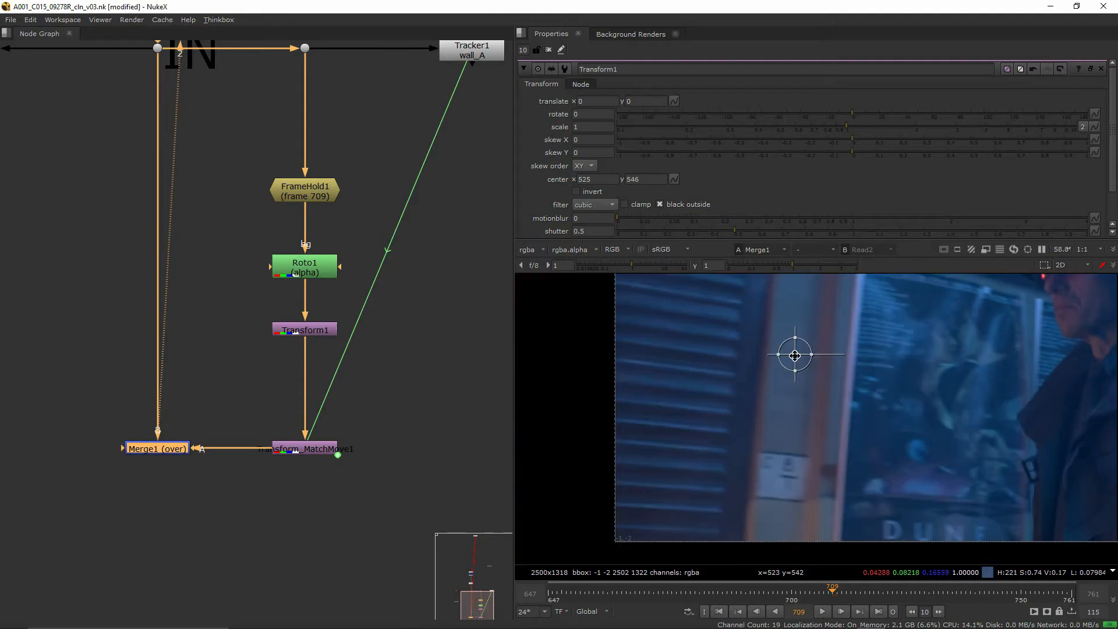
{"action": "left_click_drag", "start_coordinate": [793, 352], "coordinate": [794, 457]}
{"action": "scroll", "coordinate": [784, 477], "scroll_direction": "up", "scroll_amount": 5}
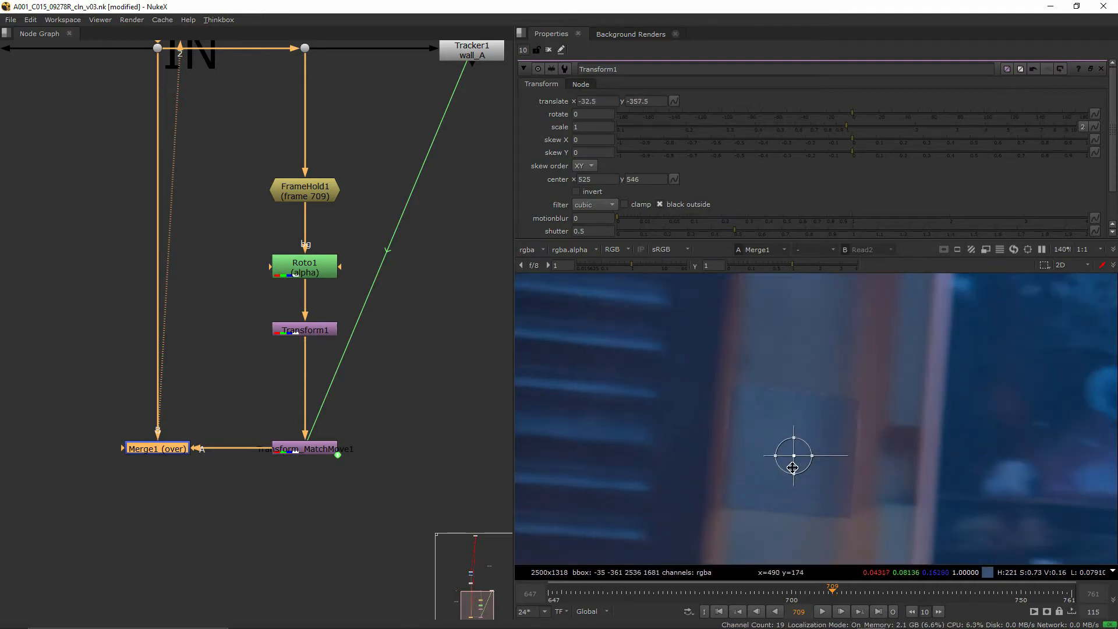
{"action": "scroll", "coordinate": [779, 524], "scroll_direction": "up", "scroll_amount": 2}
{"action": "scroll", "coordinate": [724, 488], "scroll_direction": "down", "scroll_amount": 1}
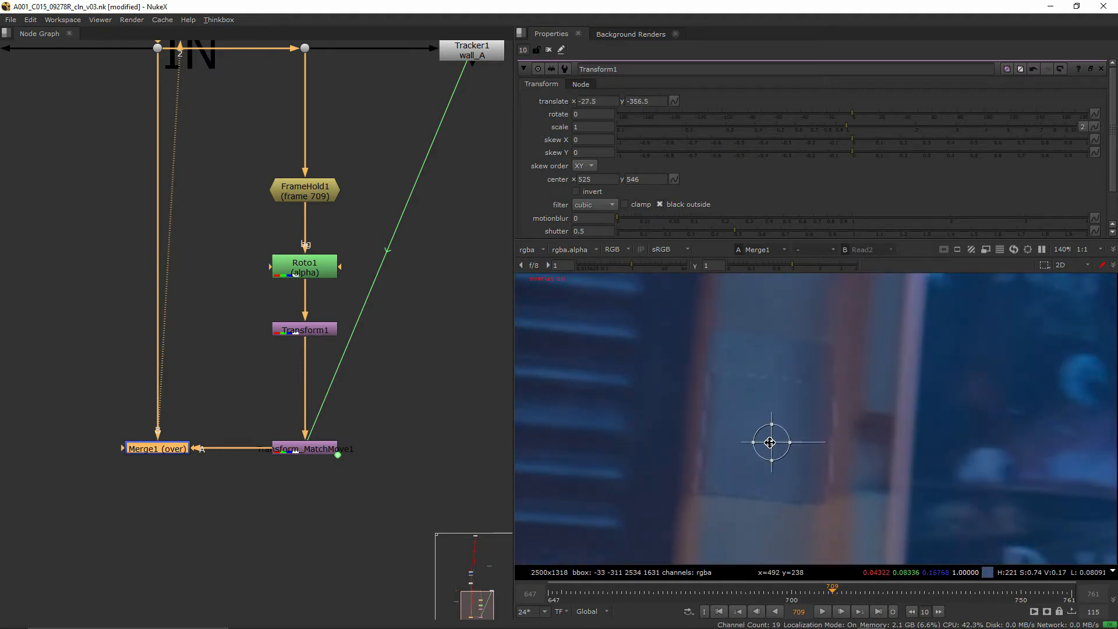
{"action": "left_click_drag", "start_coordinate": [766, 443], "coordinate": [768, 444]}
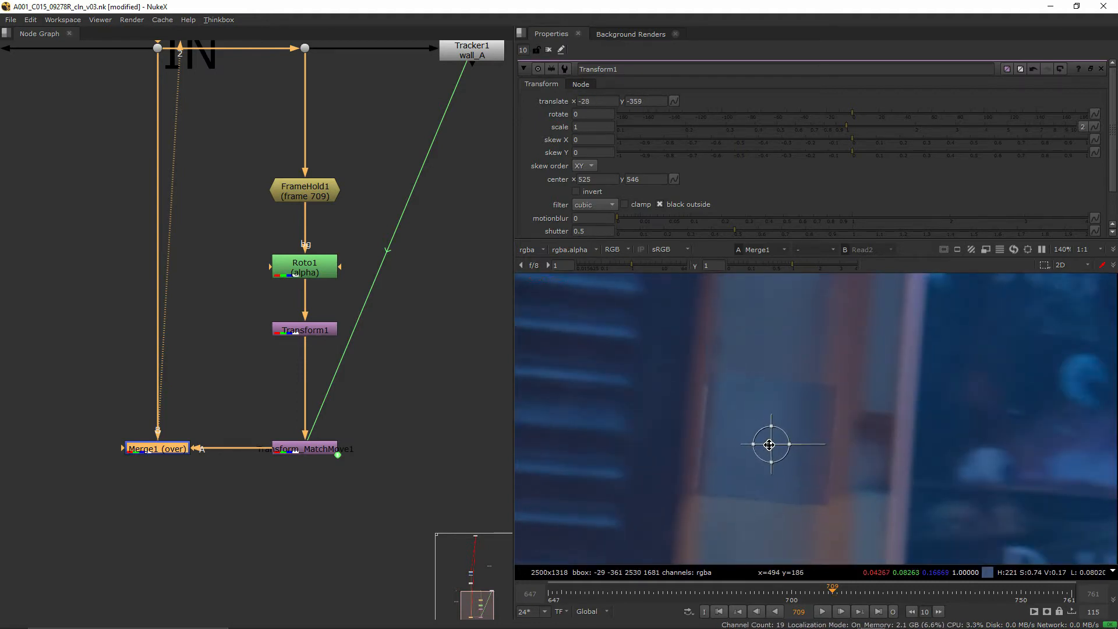
{"action": "scroll", "coordinate": [640, 524], "scroll_direction": "down", "scroll_amount": 1}
Step: Pull feather points outward from the roto shape's corners and bring its inner corners in to soften the patch edges
{"action": "double_click", "coordinate": [304, 267]}
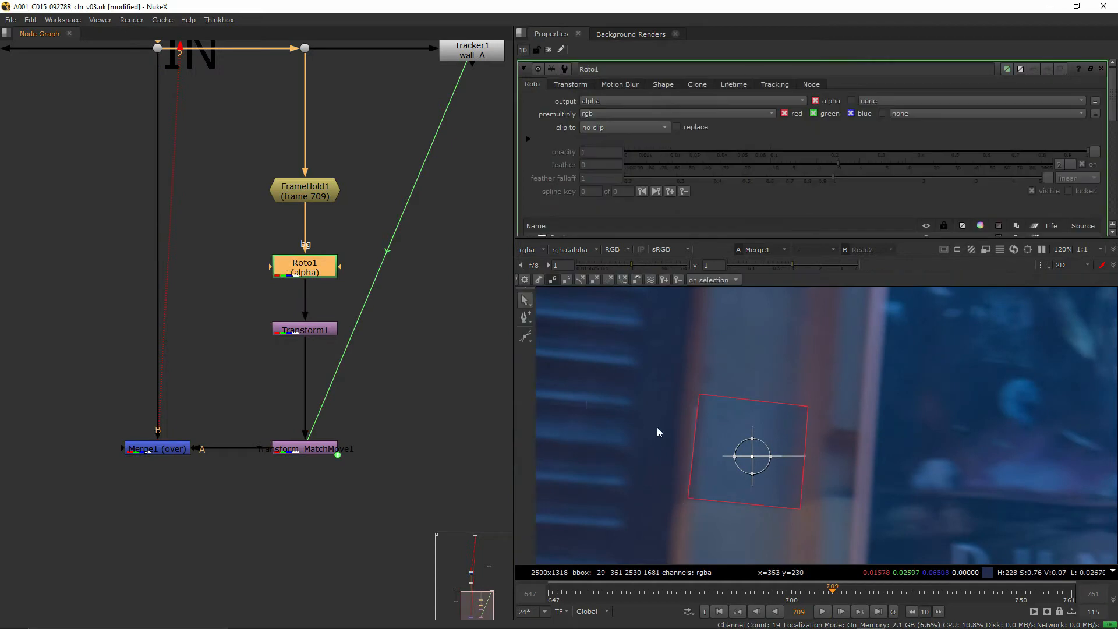
{"action": "scroll", "coordinate": [681, 443], "scroll_direction": "up", "scroll_amount": 3}
{"action": "left_click", "coordinate": [705, 383]}
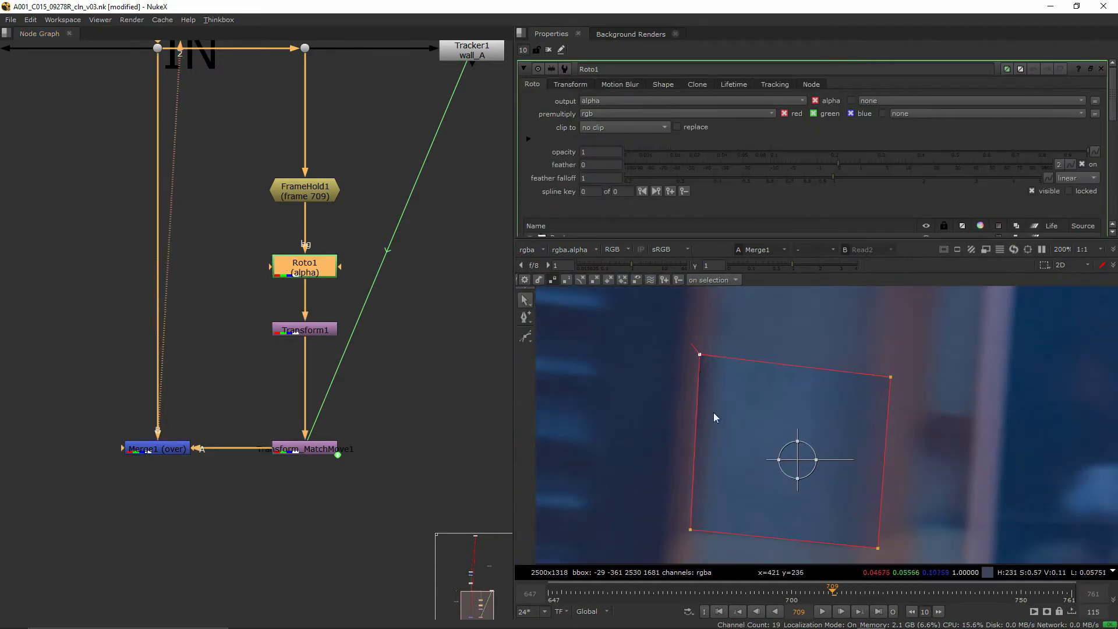
{"action": "left_click_drag", "start_coordinate": [690, 529], "coordinate": [688, 528]}
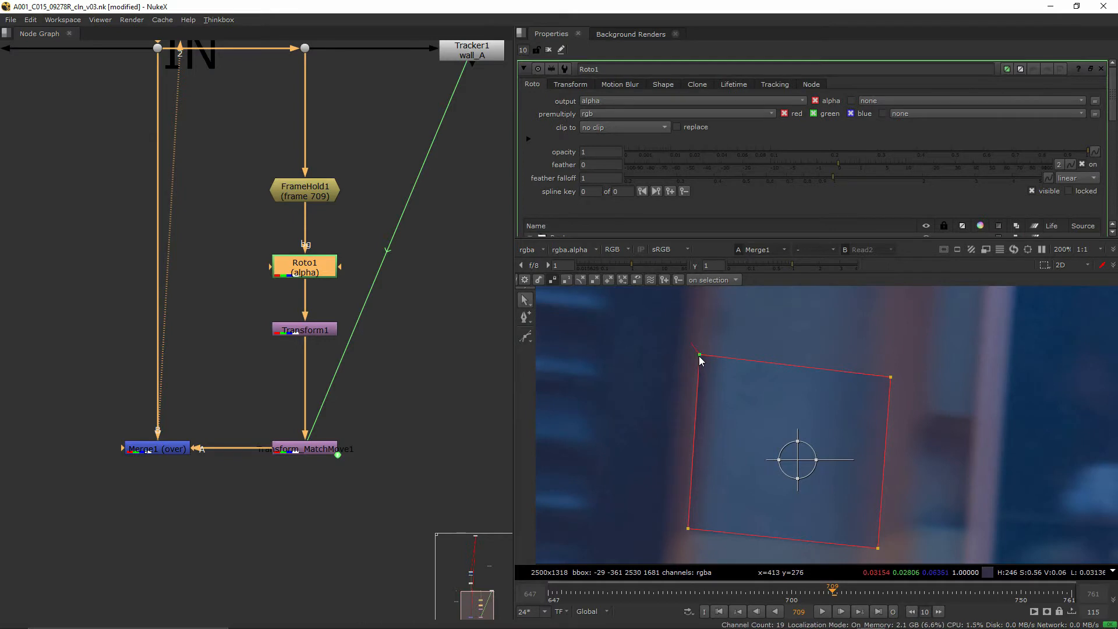
{"action": "left_click_drag", "start_coordinate": [699, 356], "coordinate": [682, 340], "text": "ctrl"}
{"action": "left_click_drag", "start_coordinate": [688, 529], "coordinate": [666, 540], "text": "ctrl"}
{"action": "mouse_move", "coordinate": [877, 548]}
{"action": "left_mouse_down", "text": "ctrl"}
{"action": "mouse_move", "coordinate": [924, 546]}
{"action": "mouse_move", "coordinate": [876, 544]}
{"action": "left_mouse_up", "text": "ctrl"}
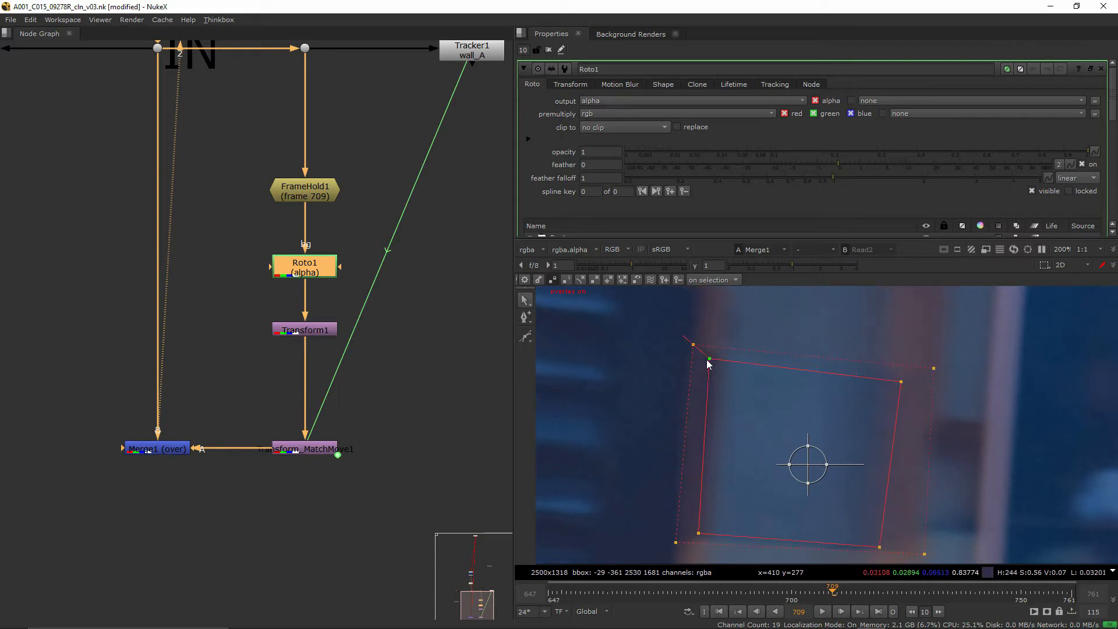
{"action": "left_click_drag", "start_coordinate": [708, 359], "coordinate": [716, 379]}
{"action": "middle_click_drag", "start_coordinate": [755, 492], "coordinate": [706, 477]}
Step: Recenter the Transform's pivot on the patch at about 506.5, 557 and turn off the viewer overlay
{"action": "double_click", "coordinate": [319, 332]}
{"action": "middle_click_drag", "start_coordinate": [732, 438], "coordinate": [728, 438]}
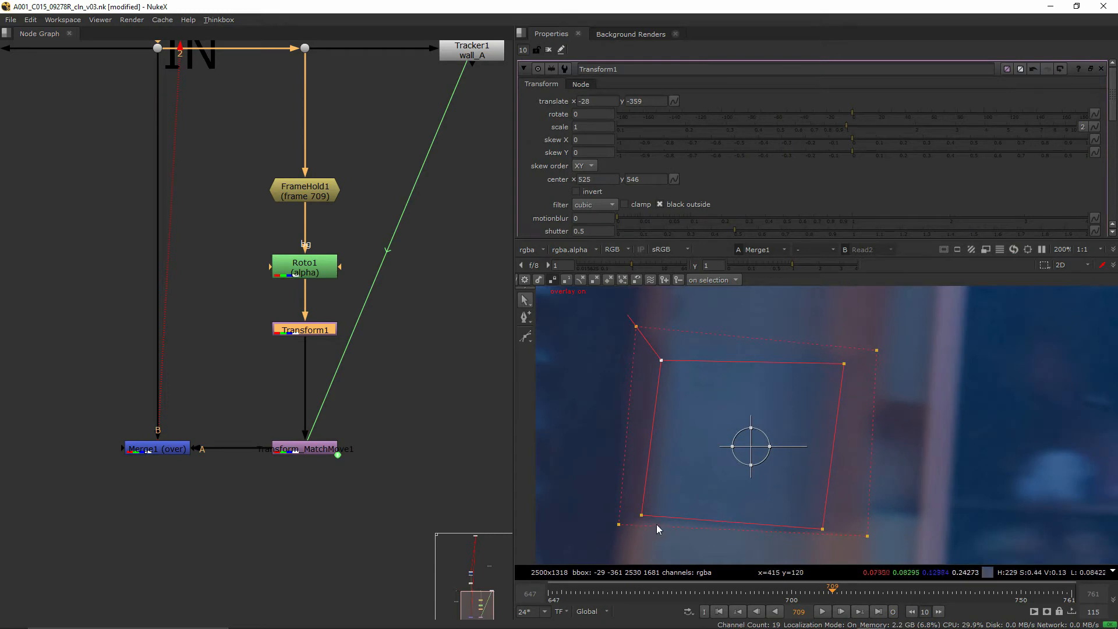
{"action": "middle_click_drag", "start_coordinate": [656, 529], "coordinate": [679, 523]}
{"action": "left_click_drag", "start_coordinate": [772, 441], "coordinate": [751, 428], "text": "ctrl"}
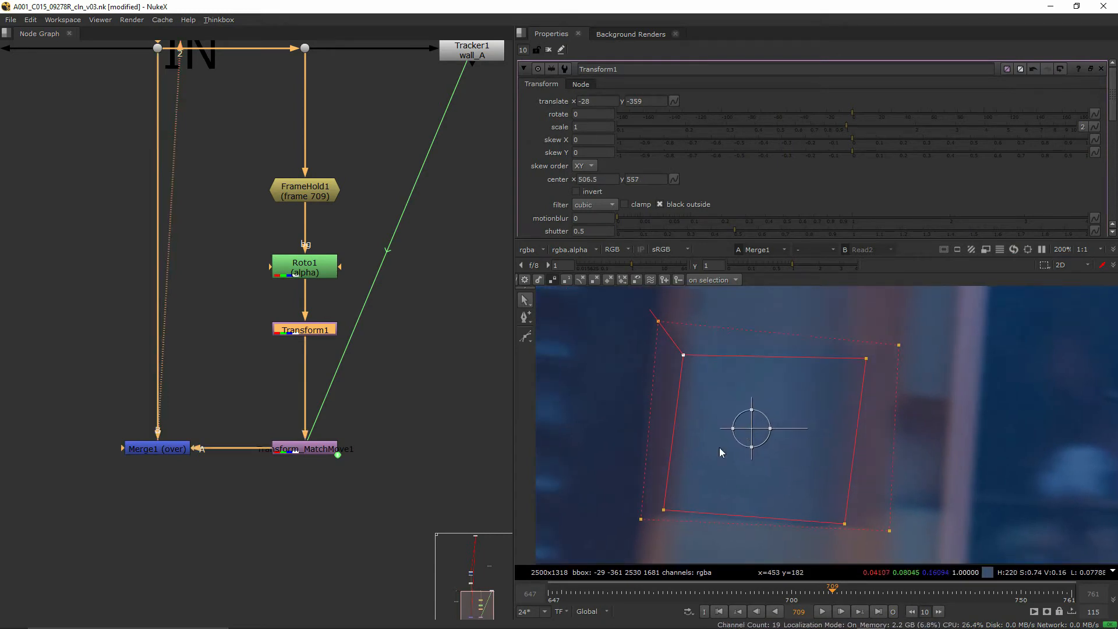
{"action": "middle_click_drag", "start_coordinate": [688, 463], "coordinate": [690, 470]}
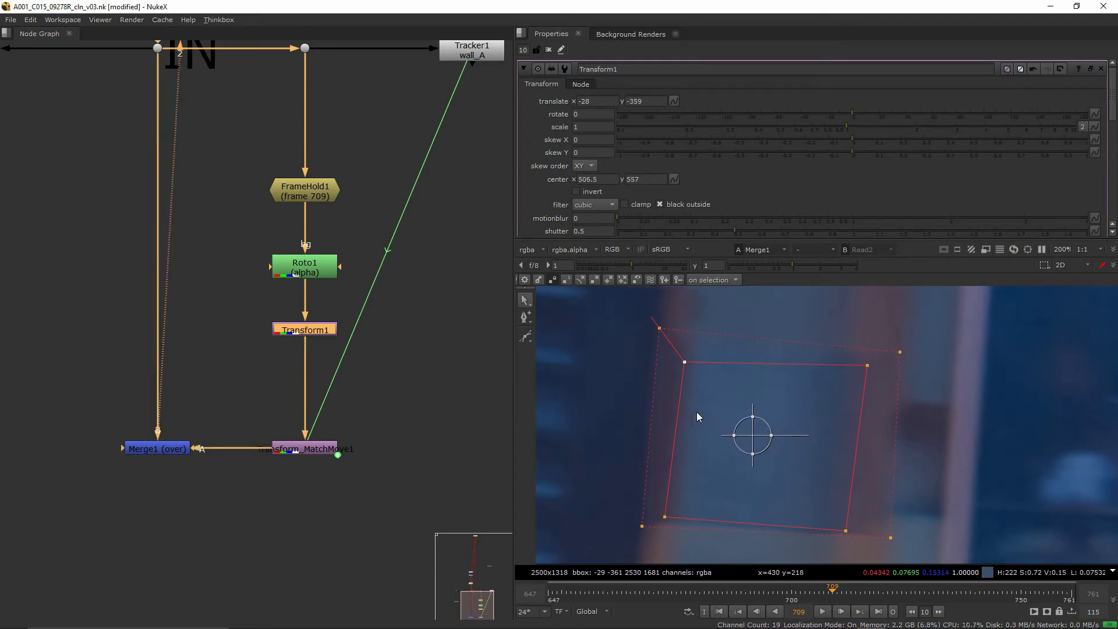
{"action": "key", "text": "o"}
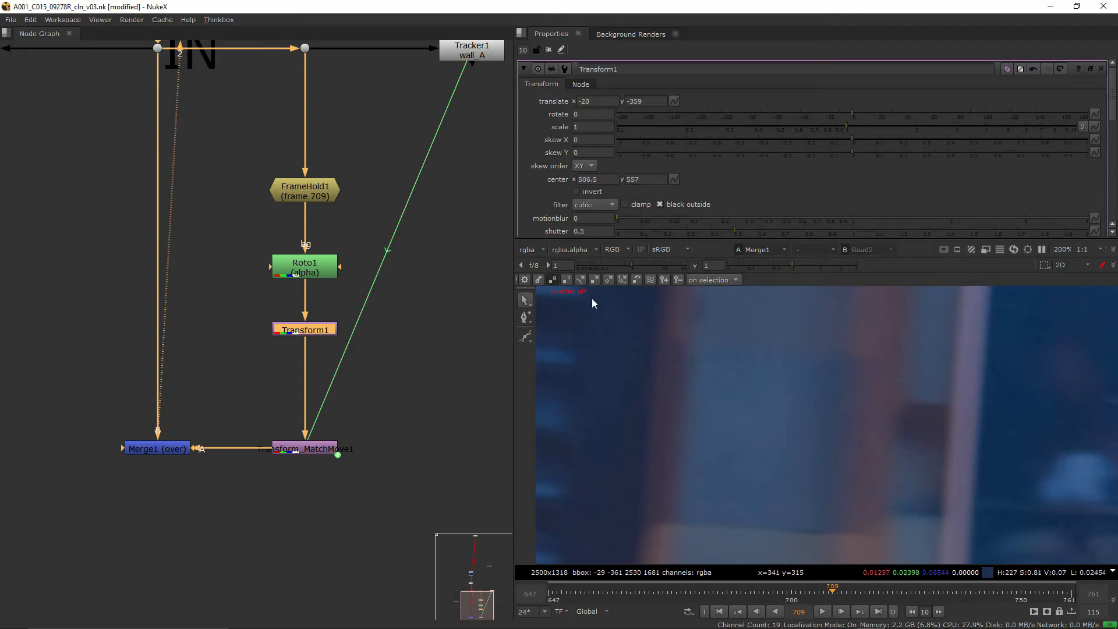
Step: Split the Transform's scale into separate width and height and increase the width to 1.07
{"action": "left_click", "coordinate": [1082, 127]}
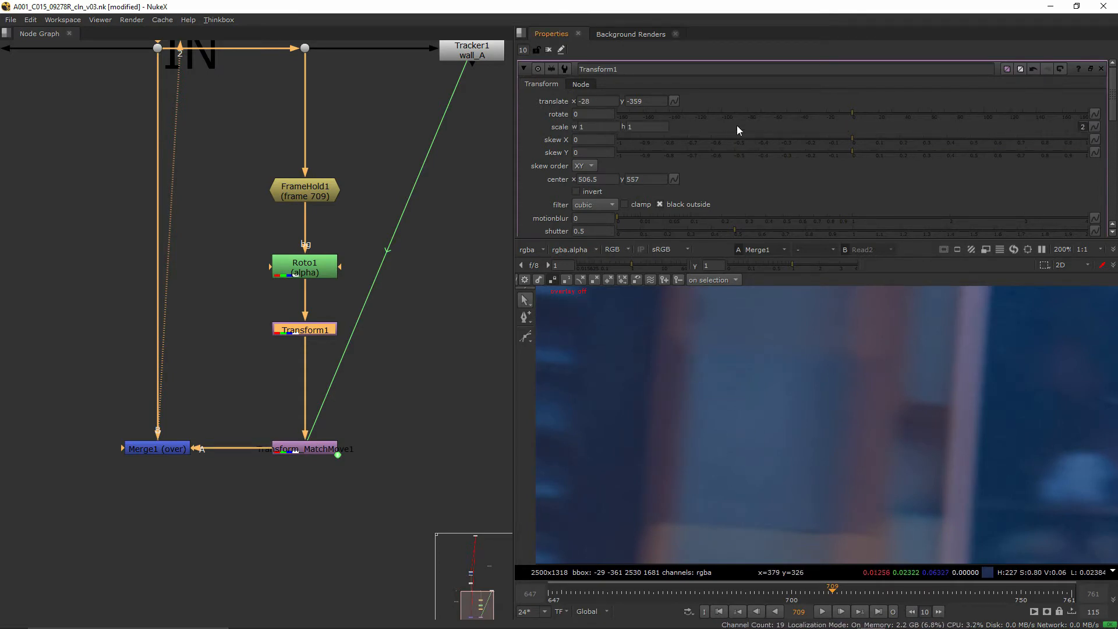
{"action": "left_click", "coordinate": [586, 126]}
{"action": "type", "text": ".1"}
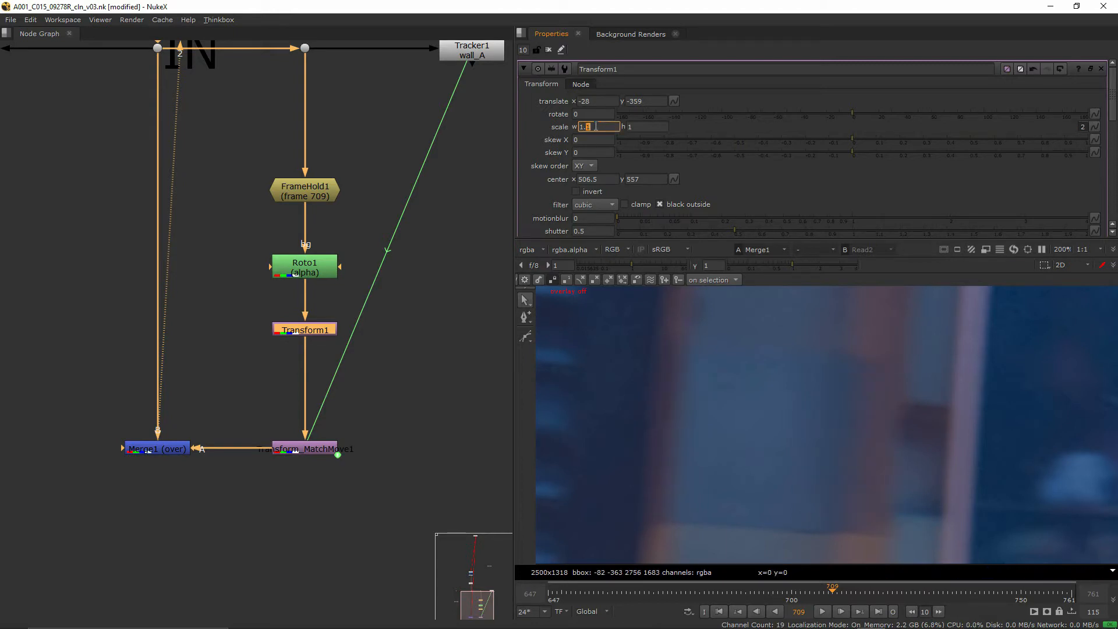
{"action": "key", "text": "Down"}
Step: Shift the patch to translate about -31, -360 and toggle the overlay to compare its edges with the wall
{"action": "key", "text": "q"}
{"action": "left_click_drag", "start_coordinate": [745, 433], "coordinate": [724, 431]}
{"action": "key", "text": "q"}
{"action": "scroll", "coordinate": [675, 449], "scroll_direction": "down", "scroll_amount": 3}
{"action": "scroll", "coordinate": [678, 447], "scroll_direction": "up", "scroll_amount": 3}
{"action": "key", "text": "q"}
{"action": "key", "text": "q"}
{"action": "scroll", "coordinate": [687, 463], "scroll_direction": "down", "scroll_amount": 3}
{"action": "scroll", "coordinate": [714, 451], "scroll_direction": "up", "scroll_amount": 3}
{"action": "key", "text": "q"}
Step: Lower the Transform's width scale to 1.05 and check the patch edges without the overlay
{"action": "left_click", "coordinate": [596, 127]}
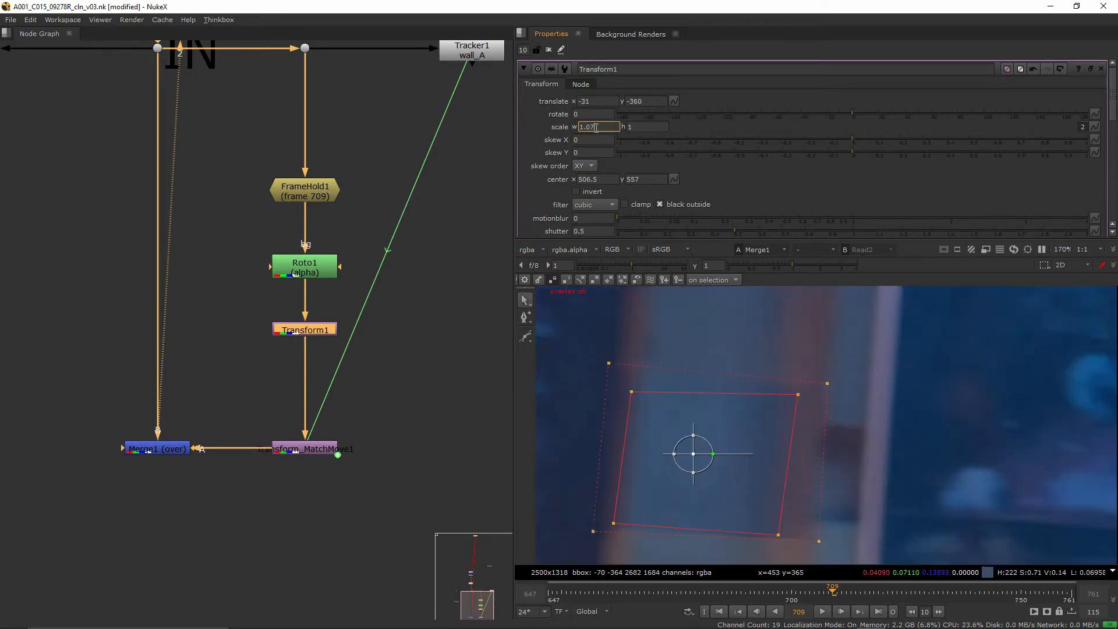
{"action": "key", "text": "Down"}
{"action": "key", "text": "Down"}
{"action": "key", "text": "q"}
{"action": "scroll", "coordinate": [753, 463], "scroll_direction": "down", "scroll_amount": 2}
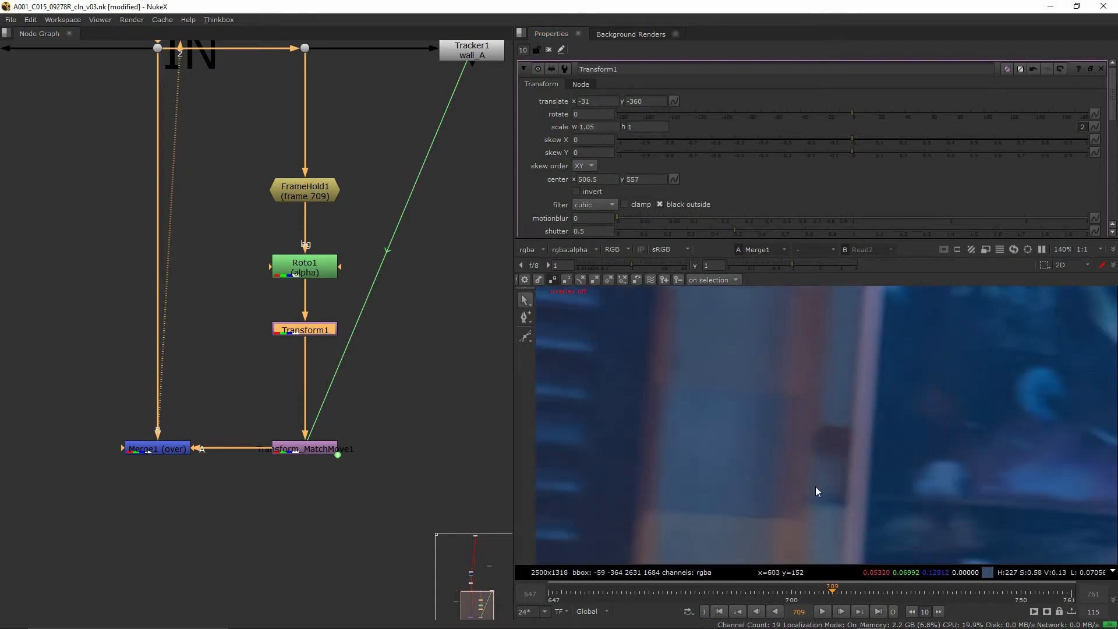
{"action": "scroll", "coordinate": [806, 490], "scroll_direction": "down", "scroll_amount": 1}
{"action": "scroll", "coordinate": [764, 492], "scroll_direction": "up", "scroll_amount": 1}
Step: Make room below the FrameHold node and insert a Grade node between it and the Roto node
{"action": "middle_click_drag", "start_coordinate": [319, 421], "coordinate": [338, 441]}
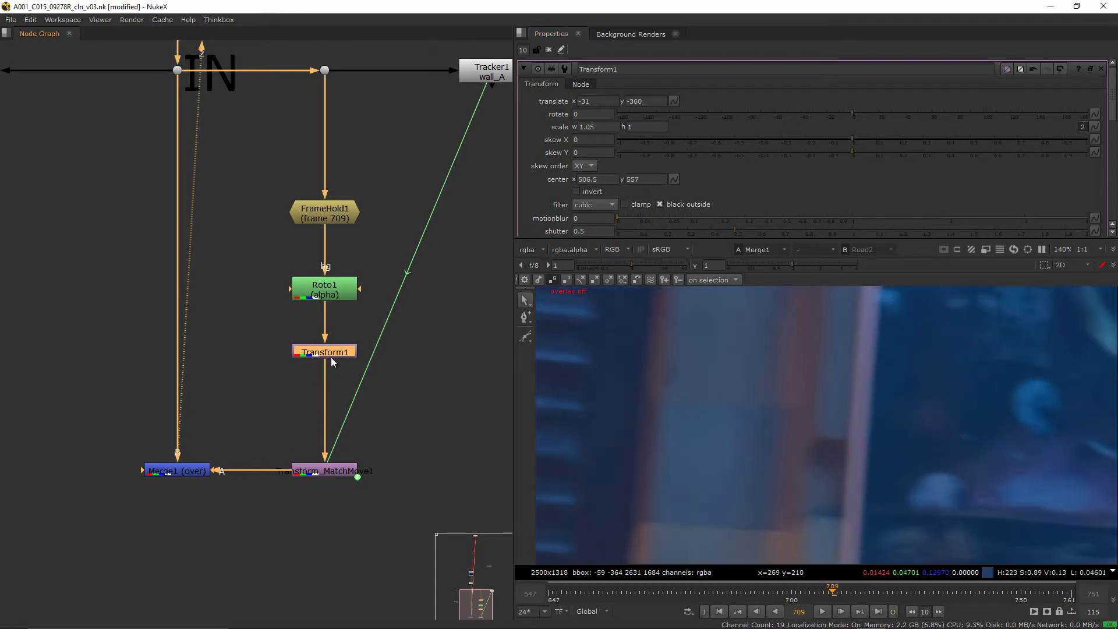
{"action": "left_click_drag", "start_coordinate": [326, 291], "coordinate": [326, 361]}
{"action": "left_click", "coordinate": [314, 219]}
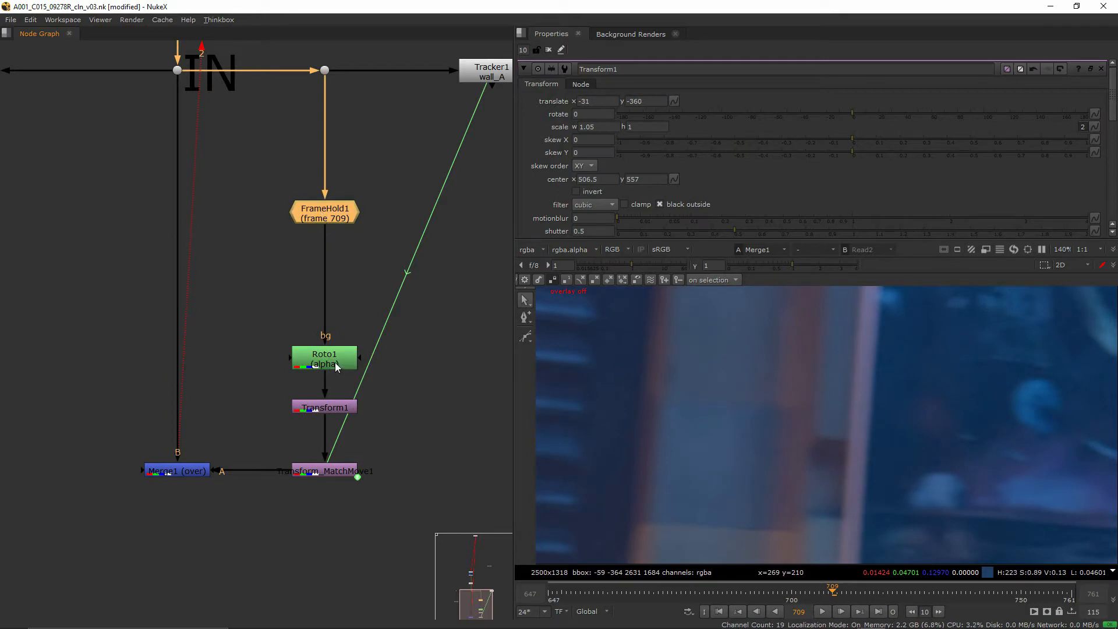
{"action": "left_click_drag", "start_coordinate": [325, 217], "coordinate": [327, 198]}
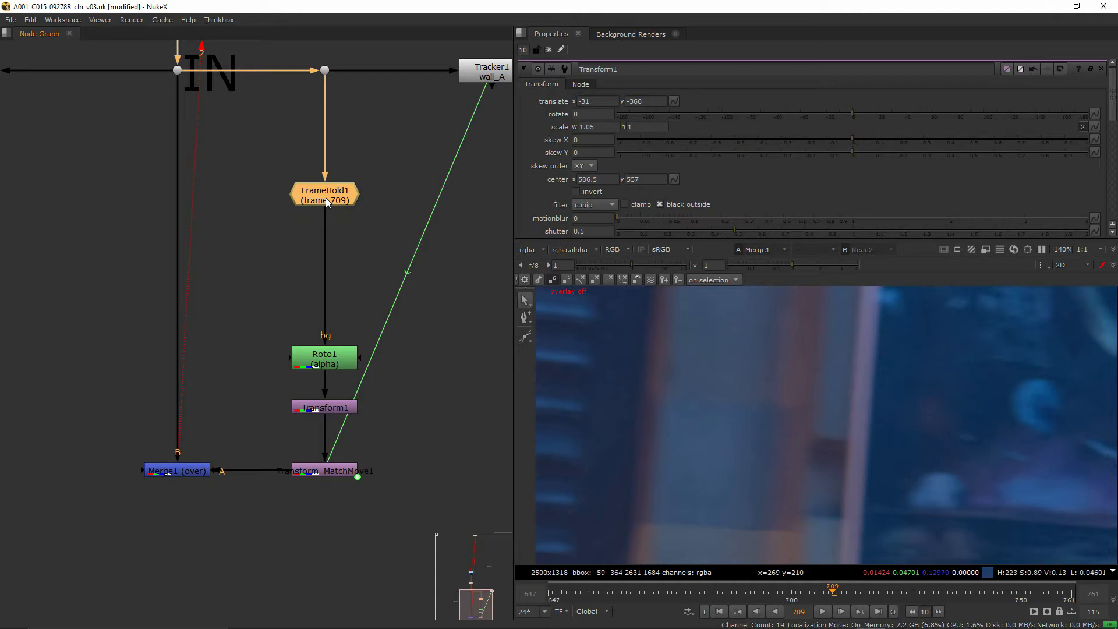
{"action": "key", "text": "g"}
{"action": "left_click_drag", "start_coordinate": [327, 220], "coordinate": [327, 243]}
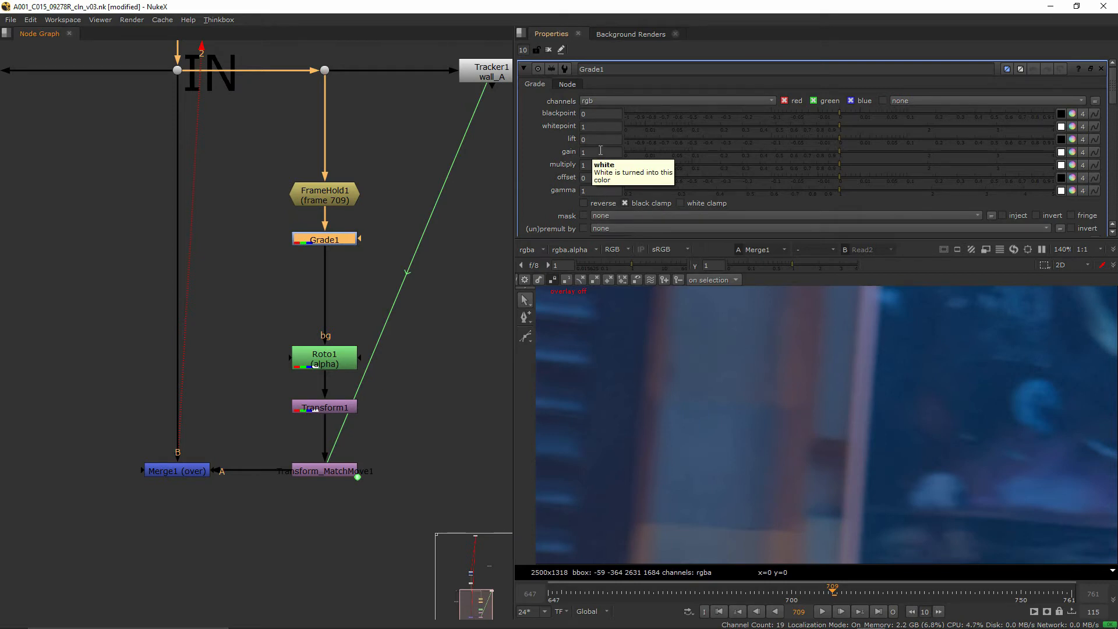
Step: Open the colour sliders for the Grade's gain and warm the patch to temperature -0.34 and magenta 0.04
{"action": "left_click", "coordinate": [1071, 157], "text": "ctrl"}
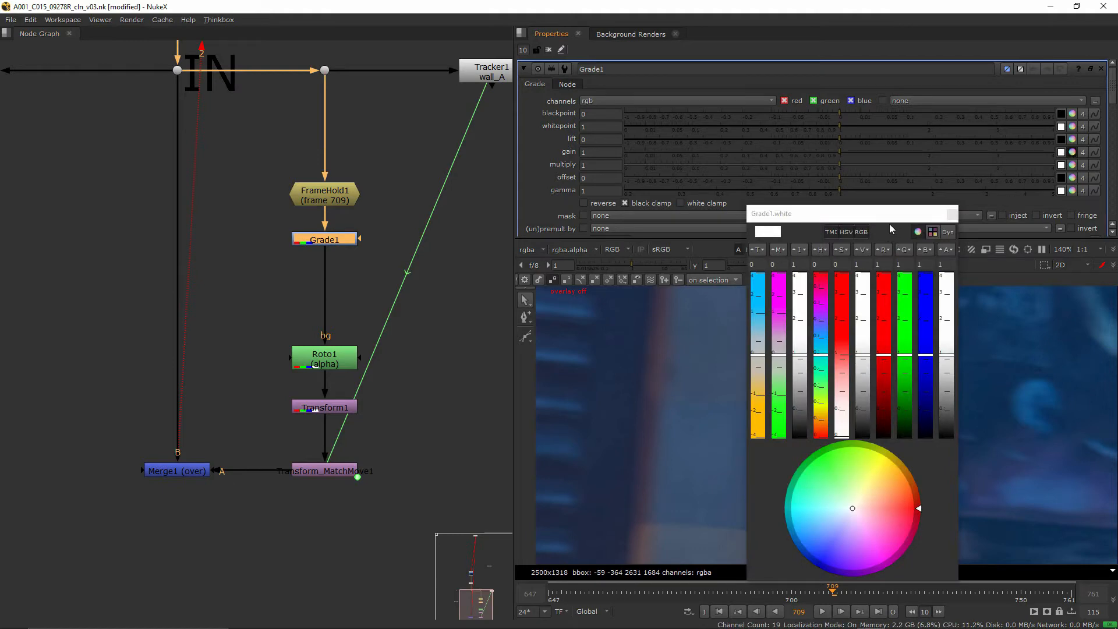
{"action": "left_click_drag", "start_coordinate": [874, 274], "coordinate": [352, 278]}
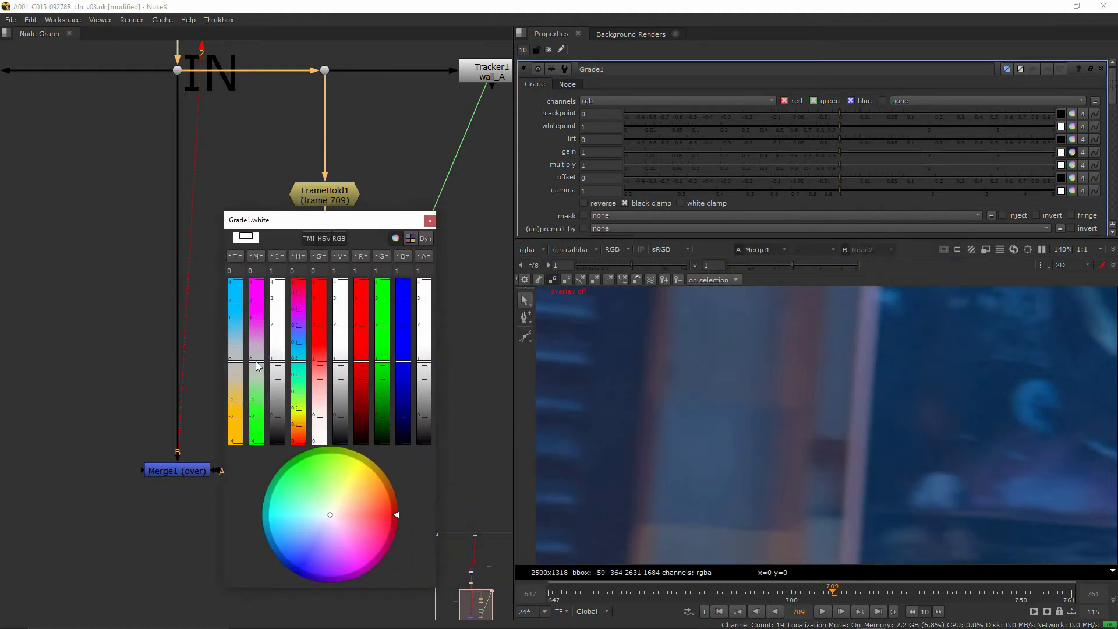
{"action": "mouse_move", "coordinate": [256, 362]}
{"action": "left_mouse_down"}
{"action": "mouse_move", "coordinate": [276, 367]}
{"action": "mouse_move", "coordinate": [257, 354]}
{"action": "left_mouse_up"}
{"action": "left_click_drag", "start_coordinate": [254, 353], "coordinate": [228, 385]}
{"action": "scroll", "coordinate": [745, 457], "scroll_direction": "down", "scroll_amount": 5}
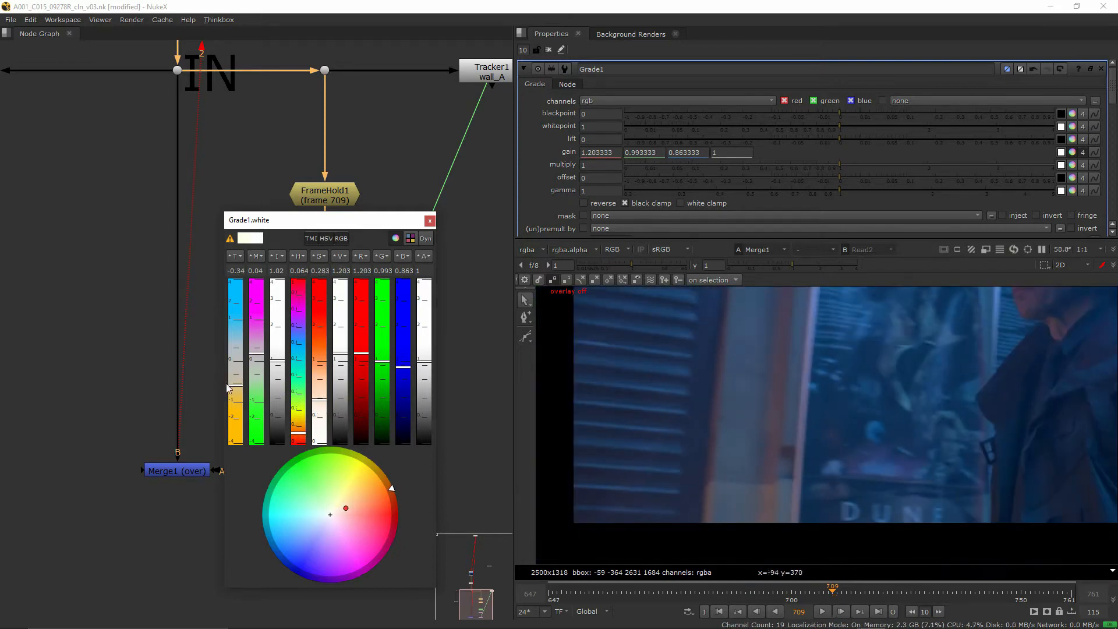
Step: Fine-tune the Grade's gain to temperature -0.34 and magenta 0.05, comparing the patch with the surrounding wall
{"action": "mouse_move", "coordinate": [228, 387]}
{"action": "left_mouse_down"}
{"action": "mouse_move", "coordinate": [228, 338]}
{"action": "mouse_move", "coordinate": [228, 413]}
{"action": "mouse_move", "coordinate": [230, 369]}
{"action": "mouse_move", "coordinate": [235, 387]}
{"action": "left_mouse_up"}
{"action": "scroll", "coordinate": [710, 453], "scroll_direction": "up", "scroll_amount": 5}
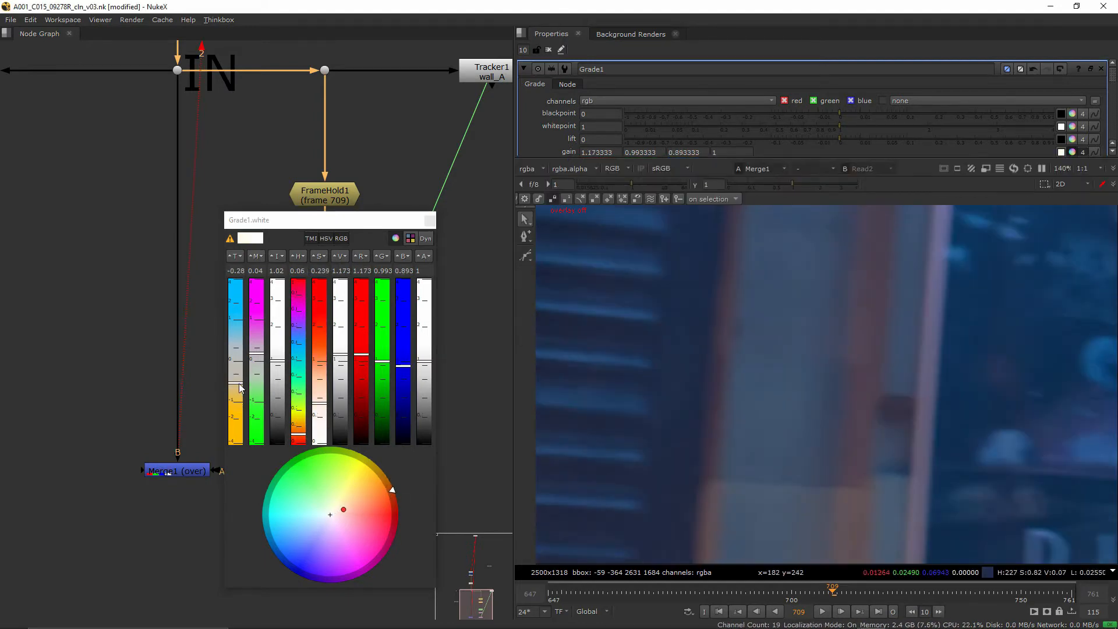
{"action": "left_click_drag", "start_coordinate": [239, 387], "coordinate": [256, 353]}
{"action": "scroll", "coordinate": [793, 384], "scroll_direction": "down", "scroll_amount": 5}
{"action": "scroll", "coordinate": [793, 390], "scroll_direction": "up", "scroll_amount": 3}
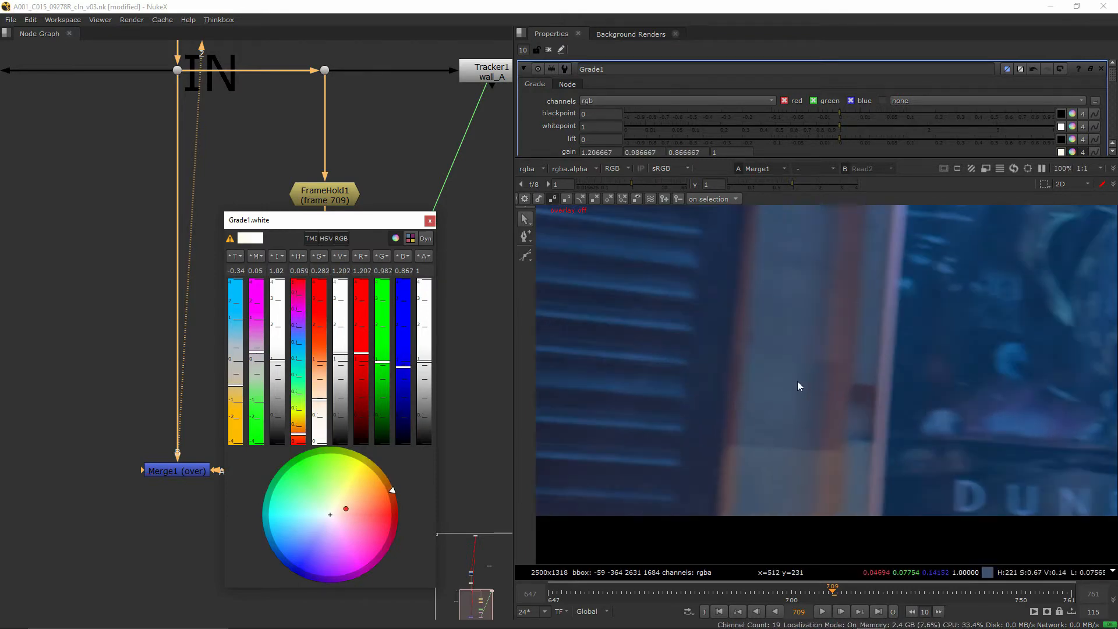
{"action": "scroll", "coordinate": [798, 380], "scroll_direction": "down", "scroll_amount": 1}
{"action": "scroll", "coordinate": [815, 387], "scroll_direction": "up", "scroll_amount": 2}
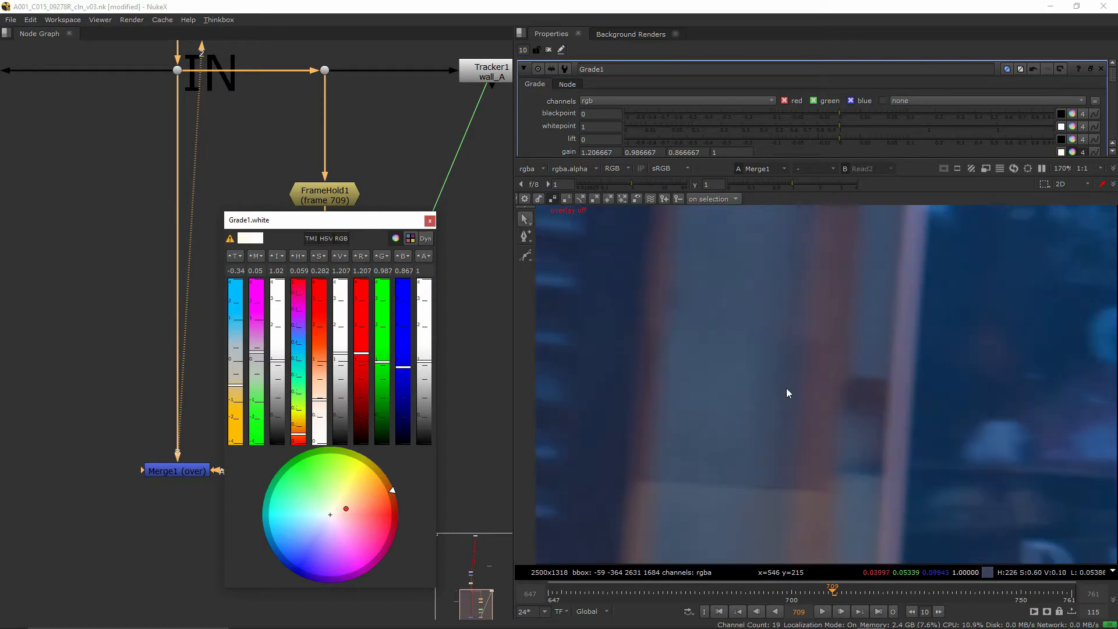
{"action": "scroll", "coordinate": [774, 384], "scroll_direction": "up", "scroll_amount": 1}
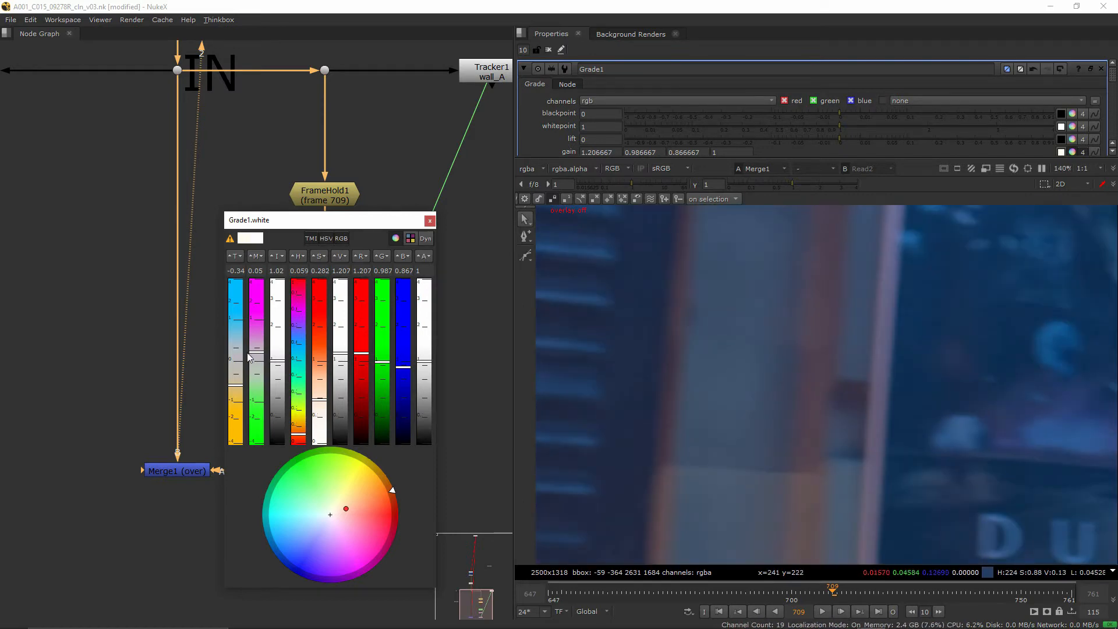
Step: Set the gain's magenta to 0.08 and its intensity to 1.05, and check the match on the wall
{"action": "left_click_drag", "start_coordinate": [257, 353], "coordinate": [256, 349]}
{"action": "scroll", "coordinate": [701, 405], "scroll_direction": "down", "scroll_amount": 5}
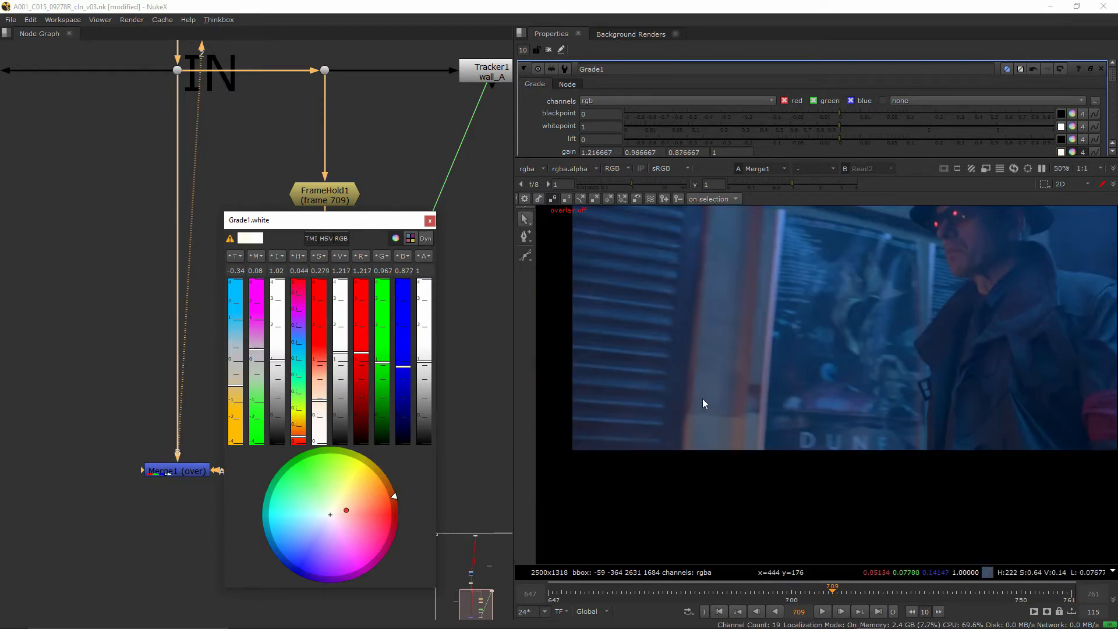
{"action": "scroll", "coordinate": [664, 387], "scroll_direction": "up", "scroll_amount": 2}
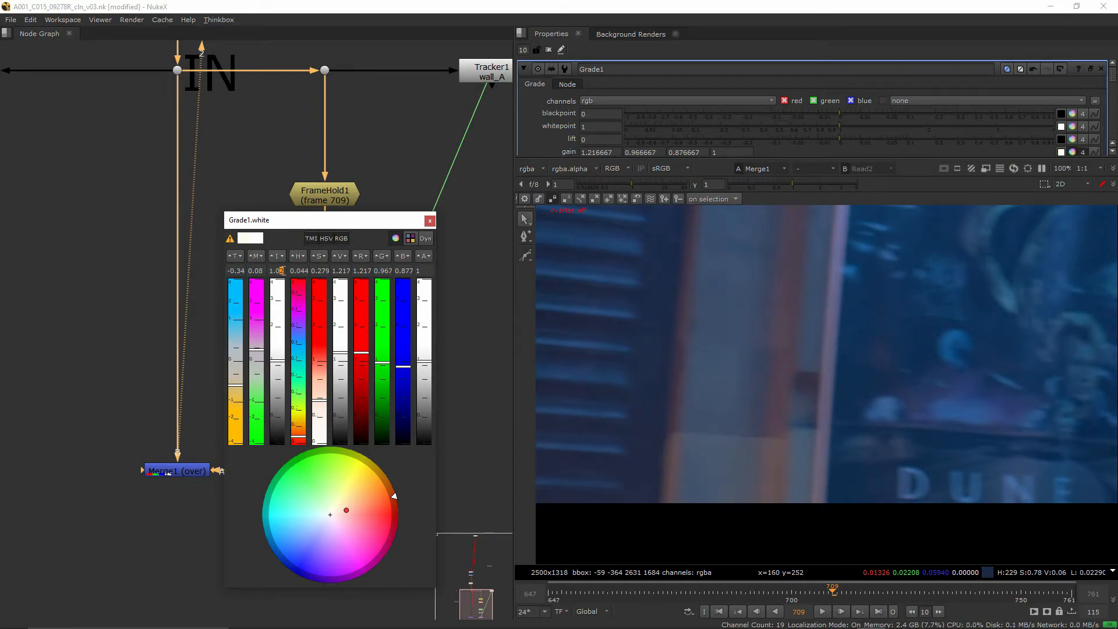
{"action": "key", "text": "Up"}
{"action": "key", "text": "Up"}
{"action": "key", "text": "Up"}
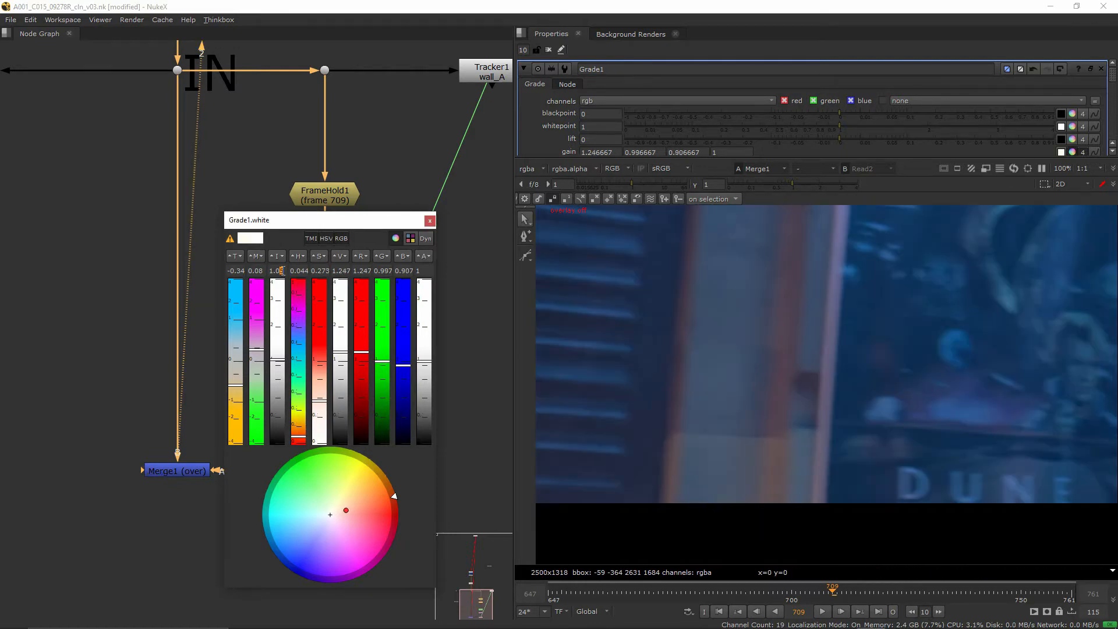
{"action": "scroll", "coordinate": [844, 444], "scroll_direction": "down", "scroll_amount": 3}
{"action": "scroll", "coordinate": [847, 450], "scroll_direction": "up", "scroll_amount": 5}
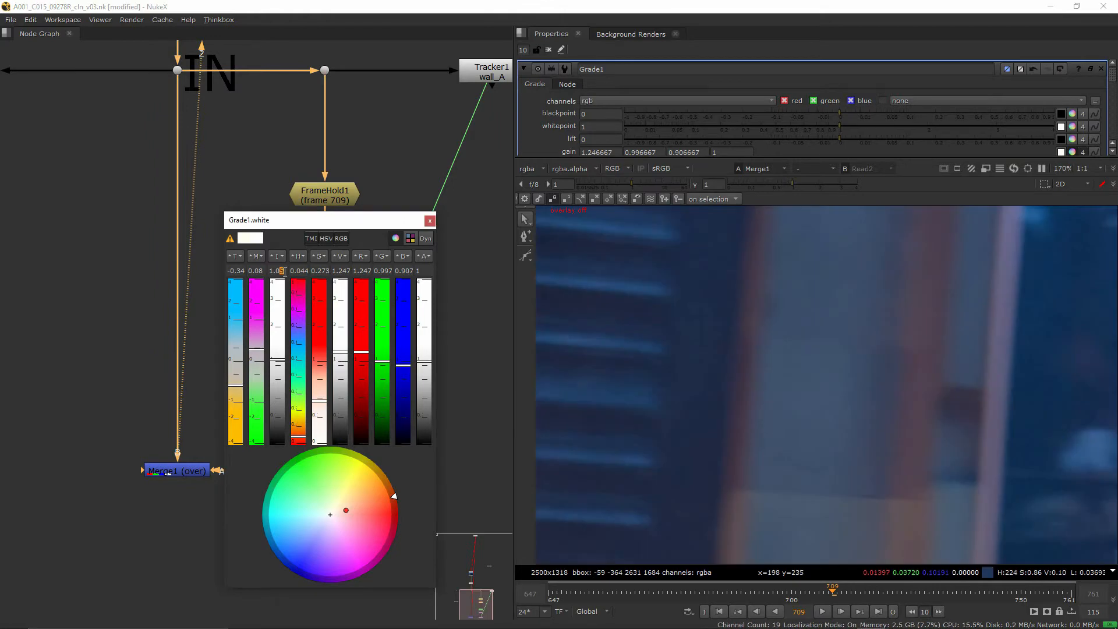
Step: Set the Grade1 gain's intensity to 1.07 and magenta to 0.09, and close its colour sliders
{"action": "key", "text": "Up"}
{"action": "scroll", "coordinate": [813, 462], "scroll_direction": "down", "scroll_amount": 4}
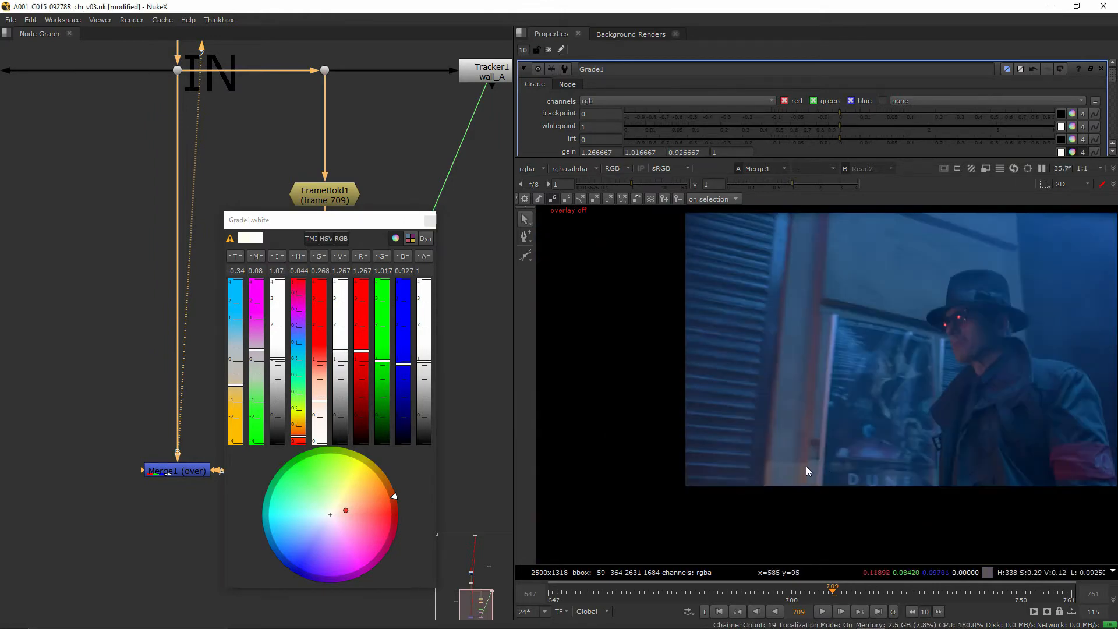
{"action": "scroll", "coordinate": [804, 442], "scroll_direction": "up", "scroll_amount": 3}
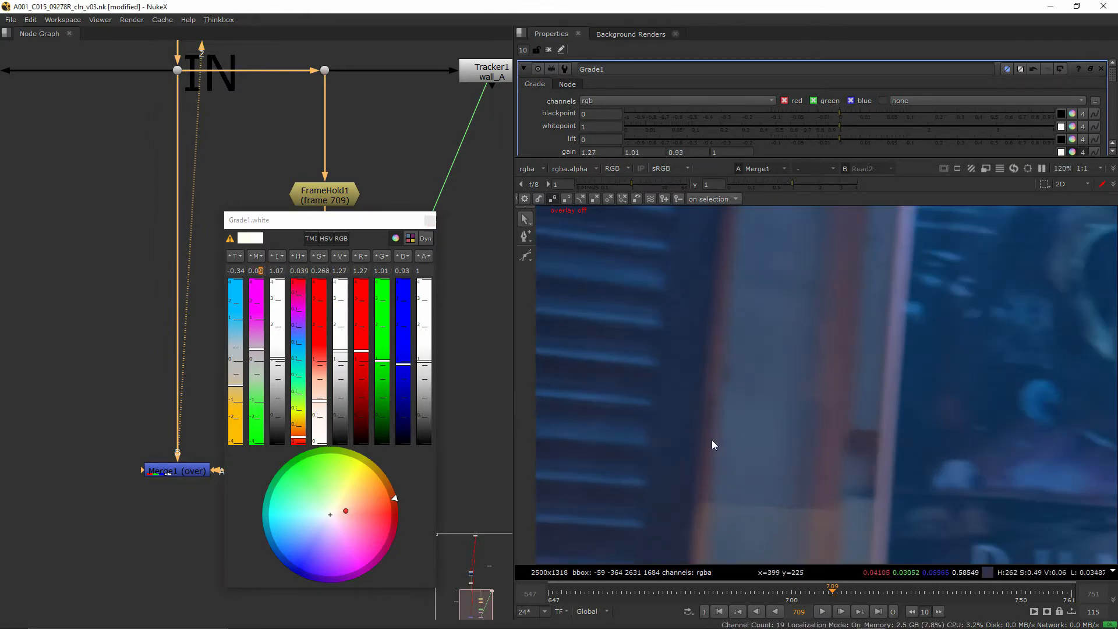
{"action": "scroll", "coordinate": [724, 470], "scroll_direction": "down", "scroll_amount": 5}
{"action": "scroll", "coordinate": [777, 472], "scroll_direction": "up", "scroll_amount": 3}
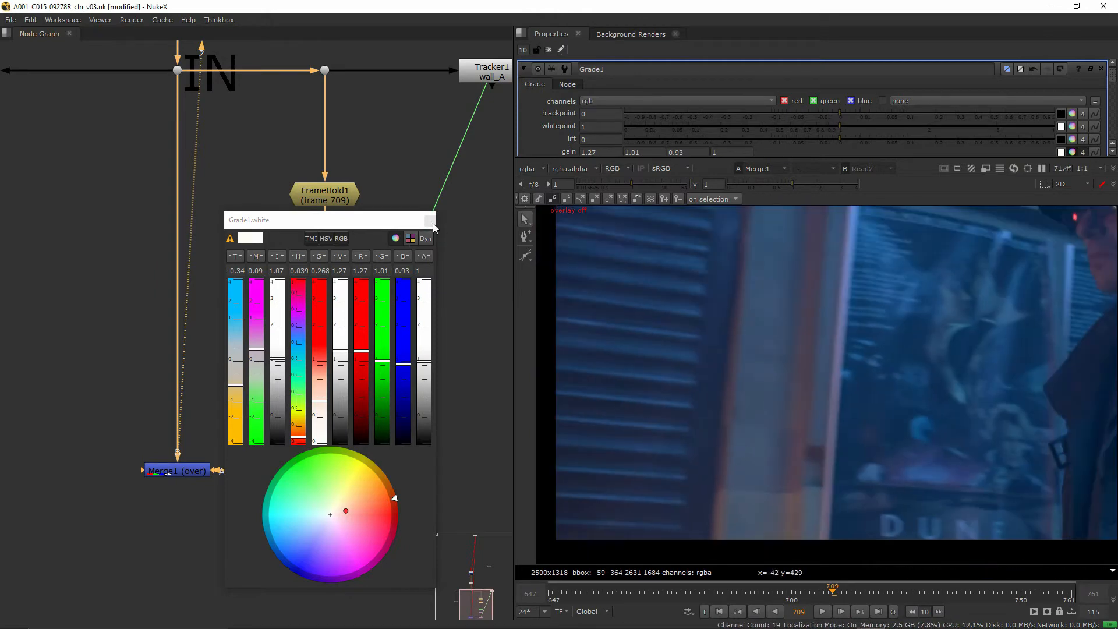
{"action": "left_click", "coordinate": [430, 219]}
Step: Compare the patched wall with the original plate by disabling and re-enabling the Merge1 node
{"action": "middle_click_drag", "start_coordinate": [413, 351], "coordinate": [383, 358]}
{"action": "scroll", "coordinate": [382, 353], "scroll_direction": "up", "scroll_amount": 2}
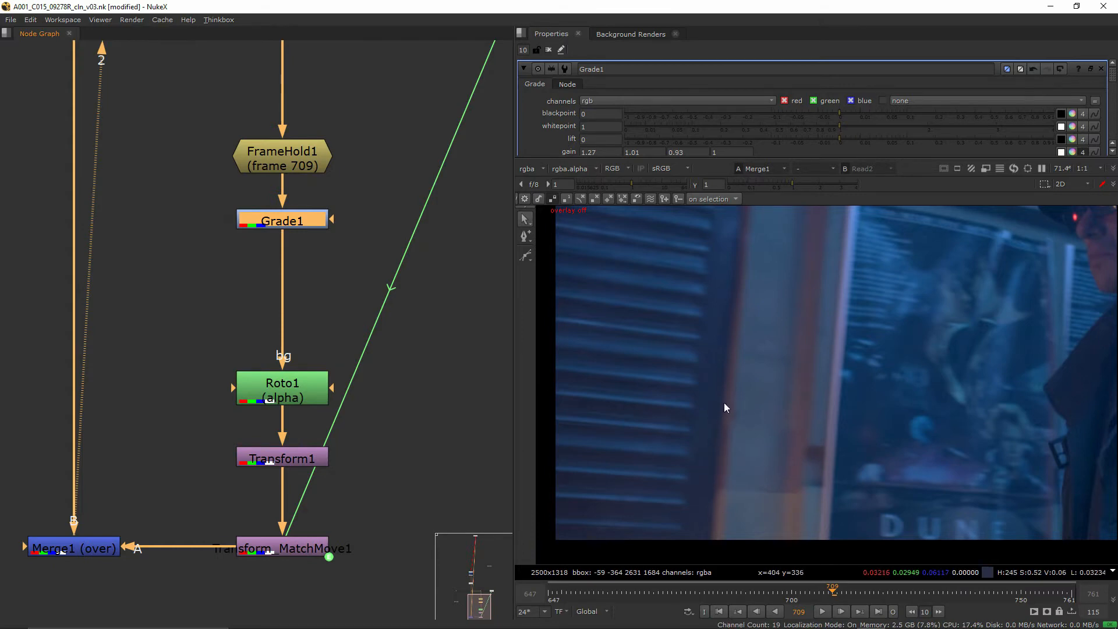
{"action": "scroll", "coordinate": [724, 405], "scroll_direction": "up", "scroll_amount": 5}
{"action": "scroll", "coordinate": [581, 468], "scroll_direction": "down", "scroll_amount": 2}
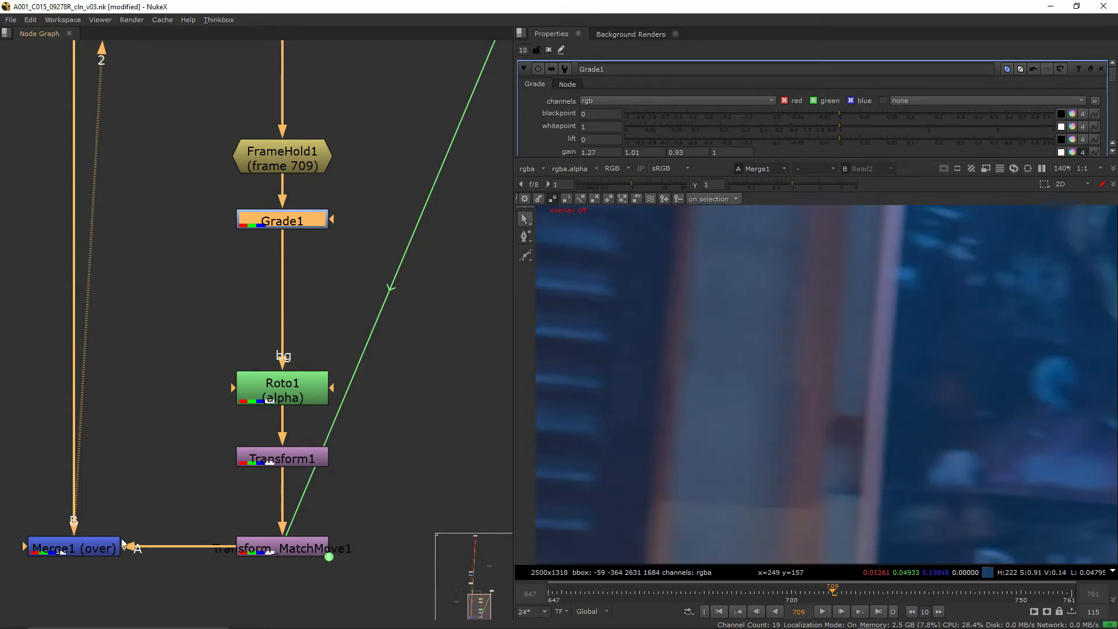
{"action": "left_click", "coordinate": [106, 549]}
{"action": "key", "text": "d"}
{"action": "key", "text": "d"}
Step: Insert a second Grade node after Grade1 and space it a little below
{"action": "scroll", "coordinate": [211, 280], "scroll_direction": "down", "scroll_amount": 2}
{"action": "middle_click_drag", "start_coordinate": [217, 275], "coordinate": [212, 387]}
{"action": "left_click", "coordinate": [273, 351]}
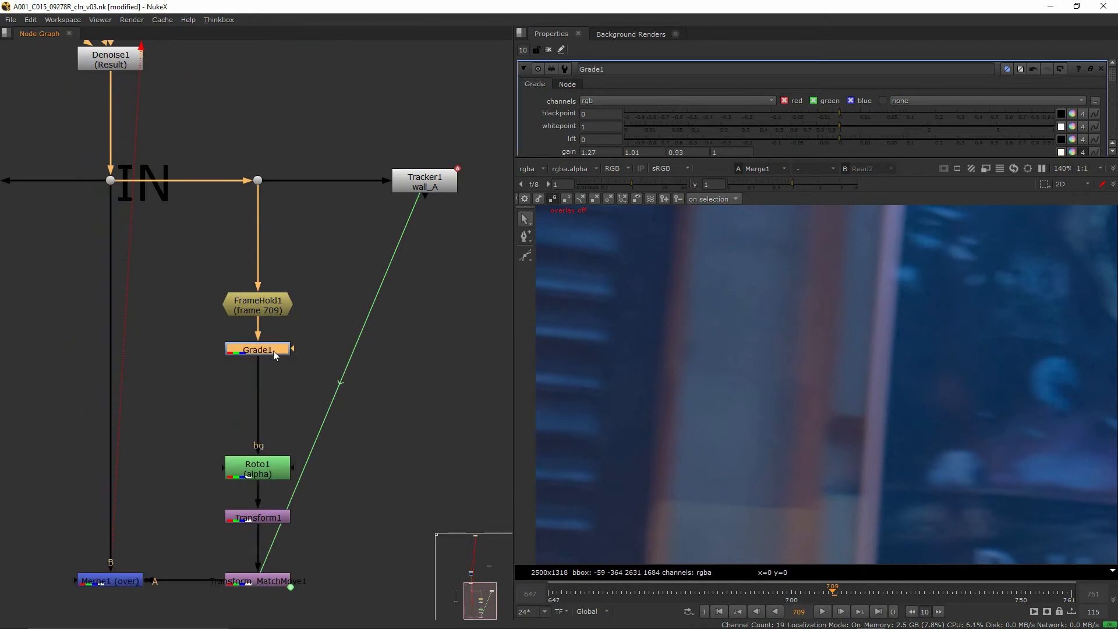
{"action": "key", "text": "g"}
{"action": "left_click_drag", "start_coordinate": [271, 371], "coordinate": [284, 394]}
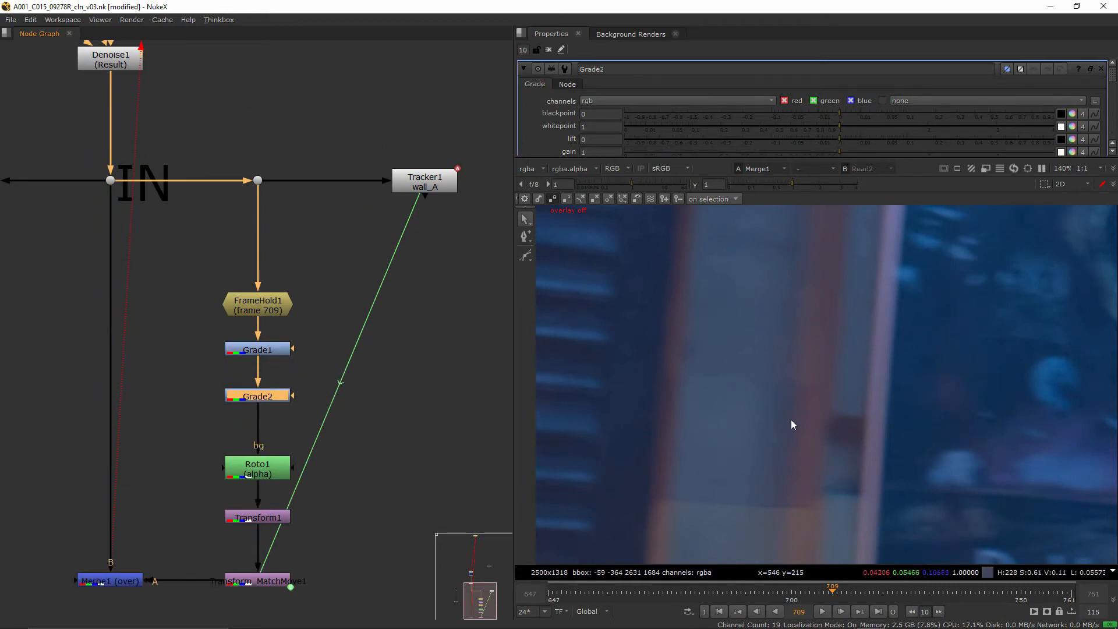
{"action": "left_click", "coordinate": [346, 365]}
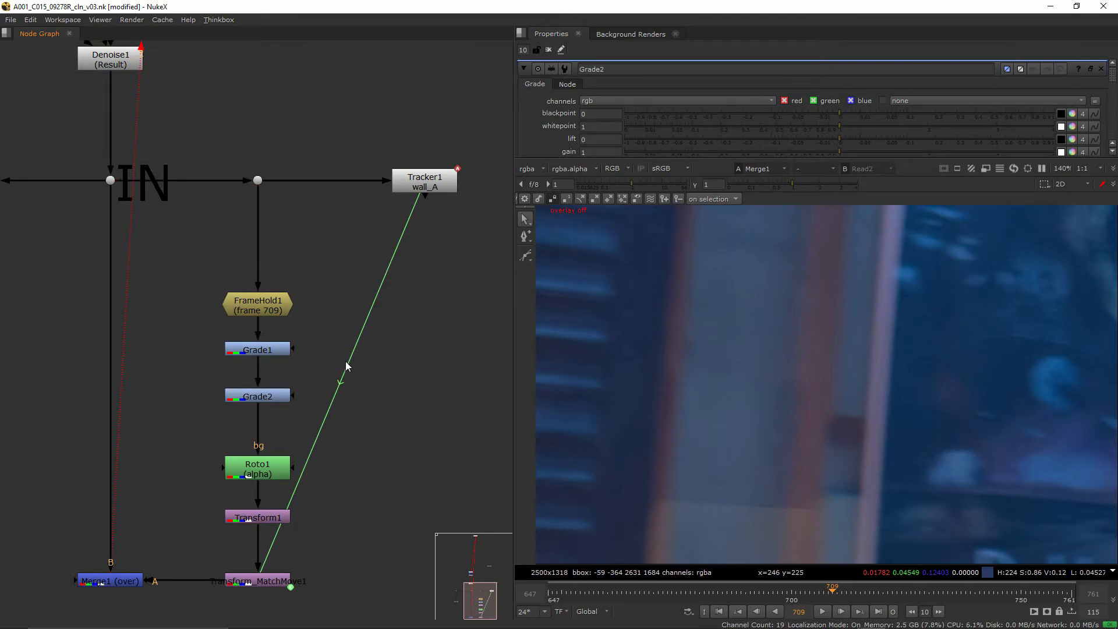
{"action": "key", "text": "o"}
{"action": "left_click_drag", "start_coordinate": [299, 394], "coordinate": [348, 375]}
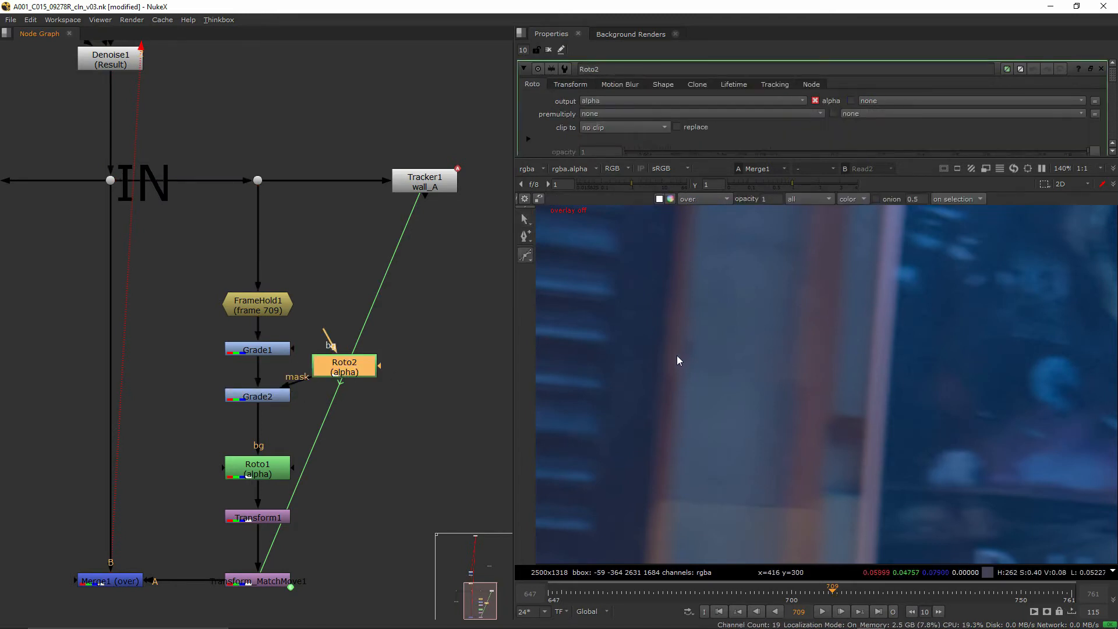
{"action": "key", "text": "Delete"}
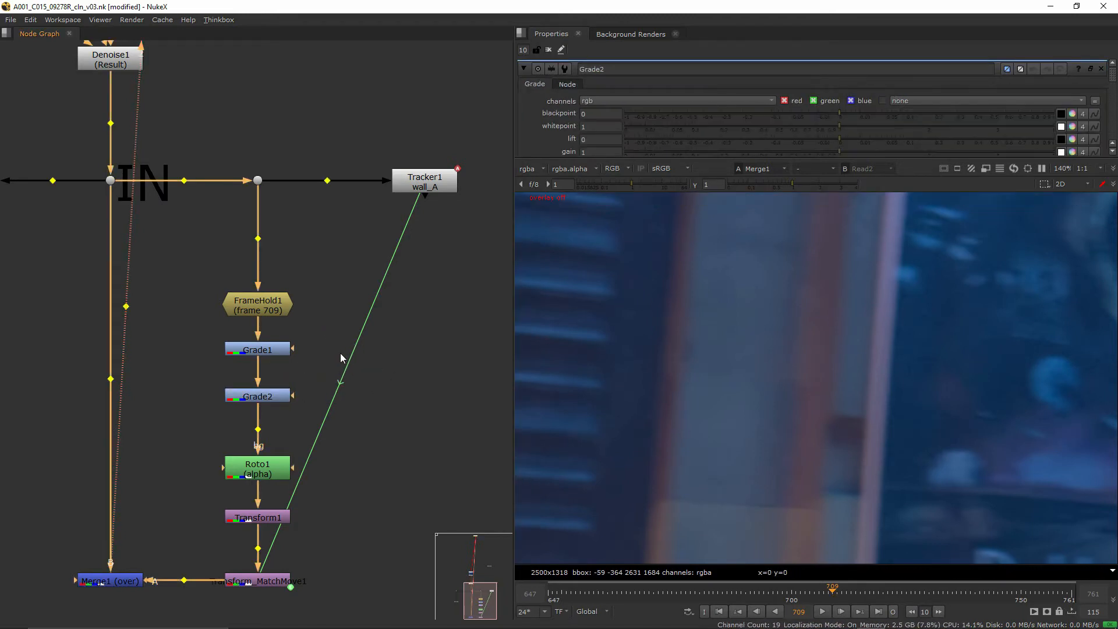
Step: Add a Roto node beside Grade2, connect it to Grade2's mask input and open its settings
{"action": "key", "text": "o"}
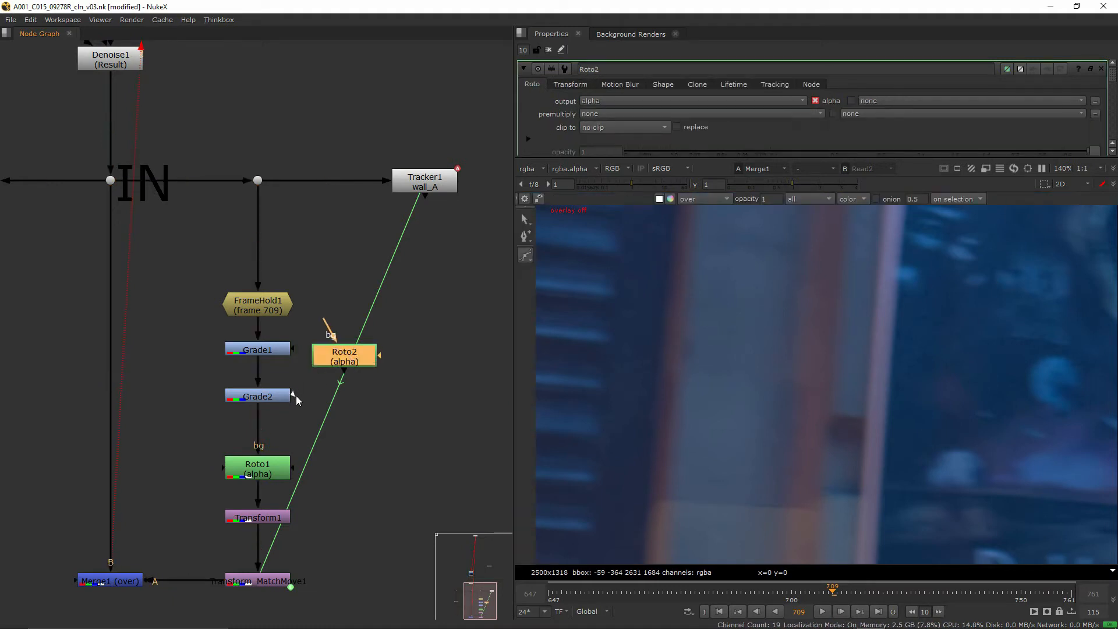
{"action": "left_click_drag", "start_coordinate": [294, 396], "coordinate": [327, 360]}
{"action": "double_click", "coordinate": [254, 397]}
{"action": "double_click", "coordinate": [341, 361]}
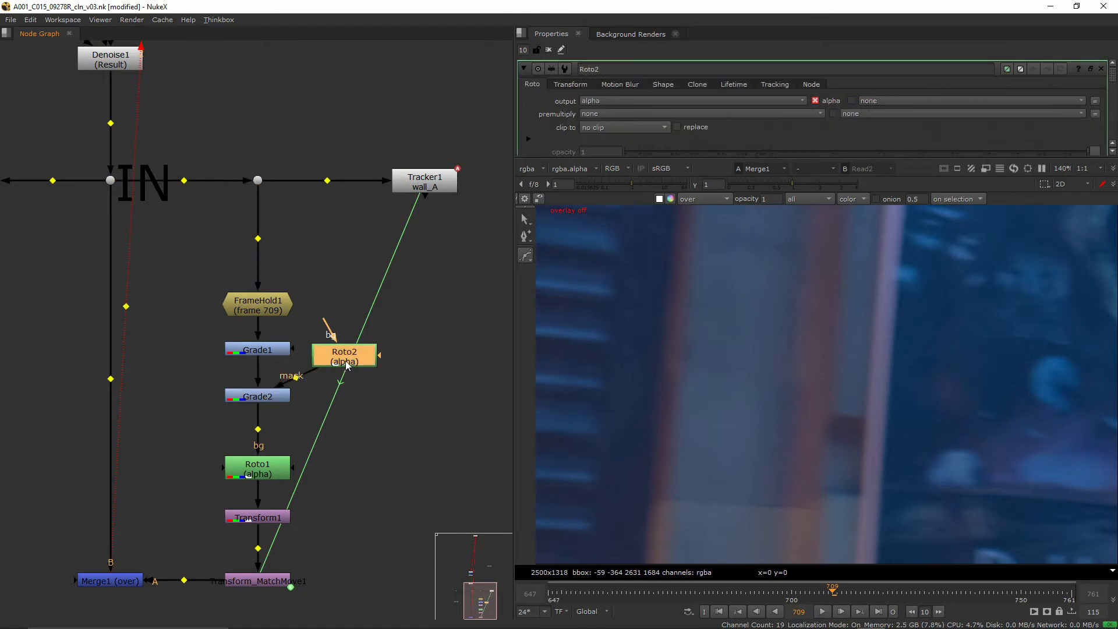
Step: Draw a closed four-point roto shape over the dark area along the wall strip's left edge
{"action": "key", "text": "o"}
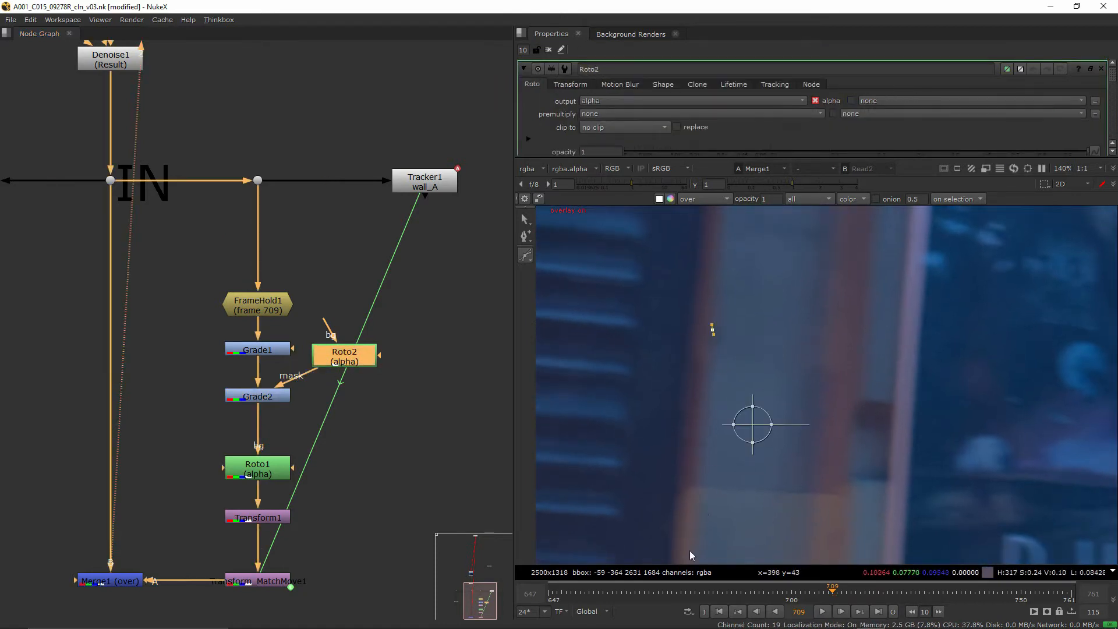
{"action": "left_click", "coordinate": [688, 551]}
{"action": "left_click", "coordinate": [611, 525]}
{"action": "left_click", "coordinate": [634, 341]}
{"action": "left_click", "coordinate": [712, 330]}
{"action": "key", "text": "o"}
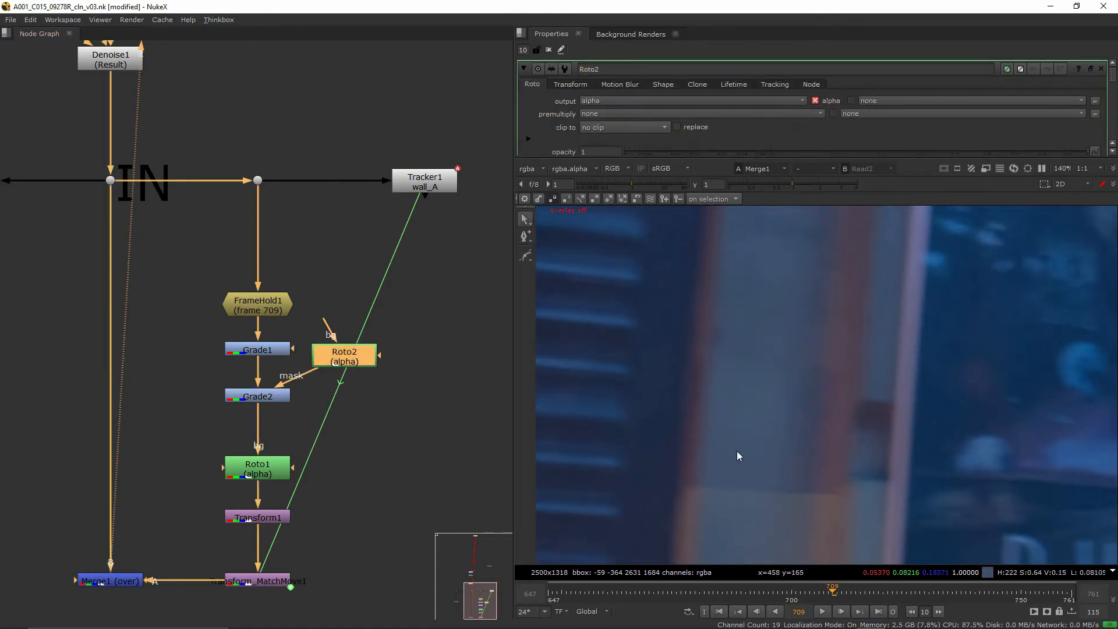
Step: Raise Grade2's lift to 0.21 to preview where the roto mask affects the patch
{"action": "double_click", "coordinate": [257, 397]}
{"action": "left_click_drag", "start_coordinate": [805, 145], "coordinate": [937, 146]}
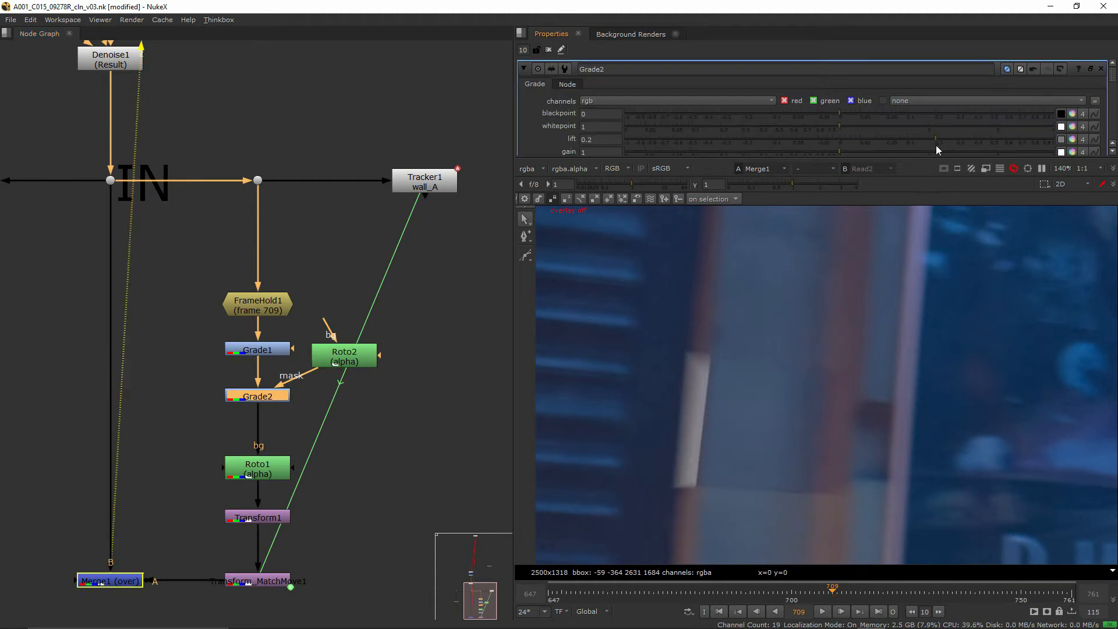
{"action": "middle_click_drag", "start_coordinate": [350, 476], "coordinate": [290, 387]}
{"action": "left_click", "coordinate": [298, 443]}
{"action": "key", "text": "Tab"}
{"action": "type", "text": "t"}
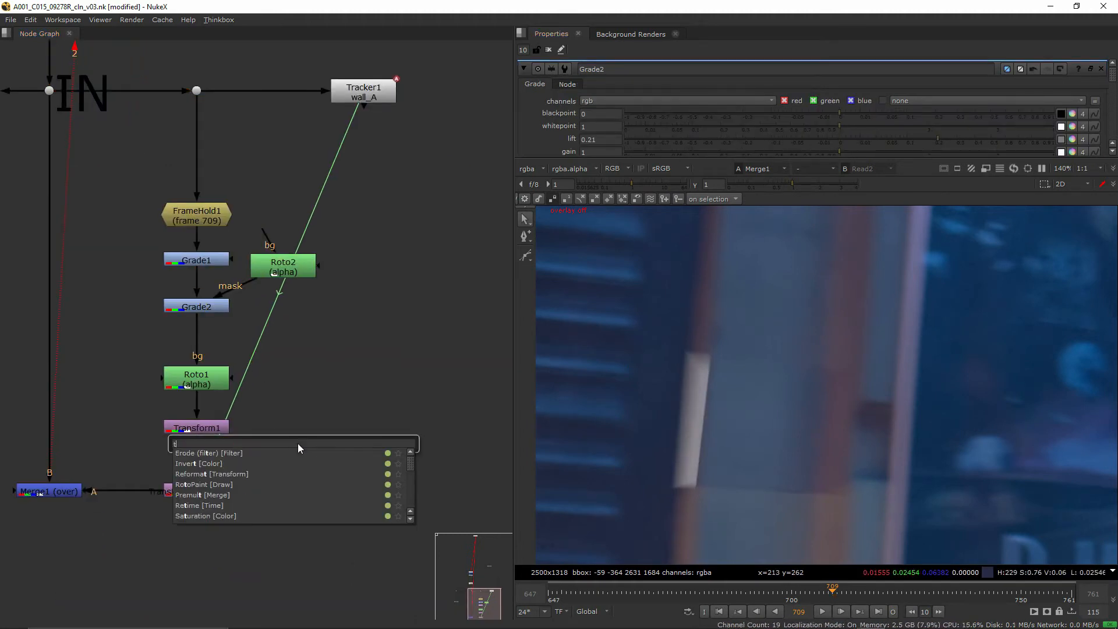
{"action": "type", "text": "ransform"}
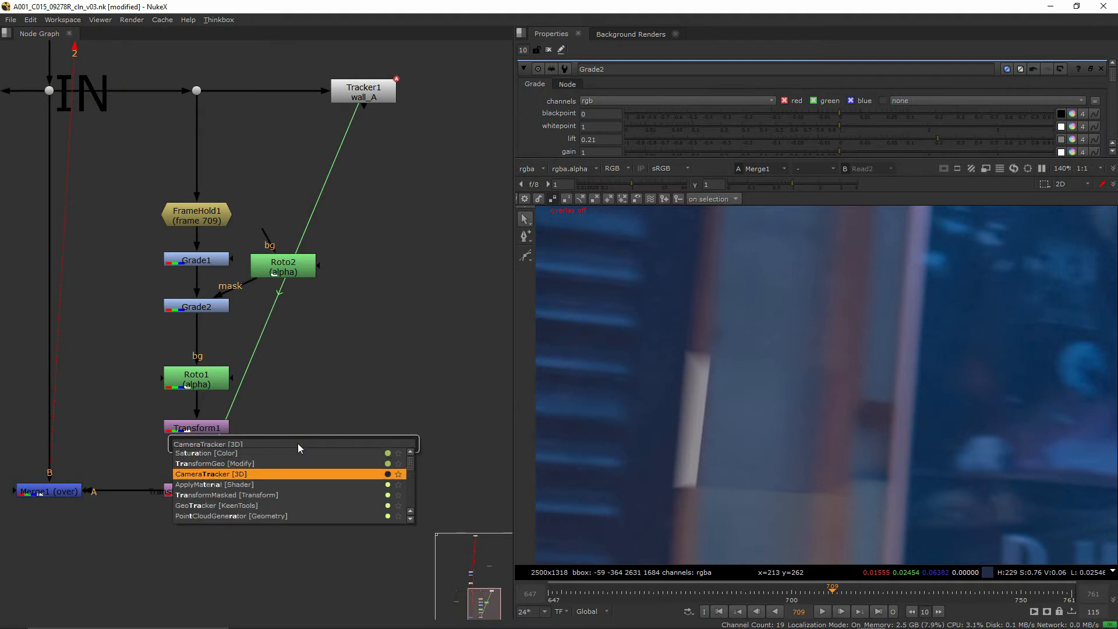
{"action": "key", "text": "Return"}
{"action": "key", "text": "ctrl+z"}
{"action": "key", "text": "ctrl+z"}
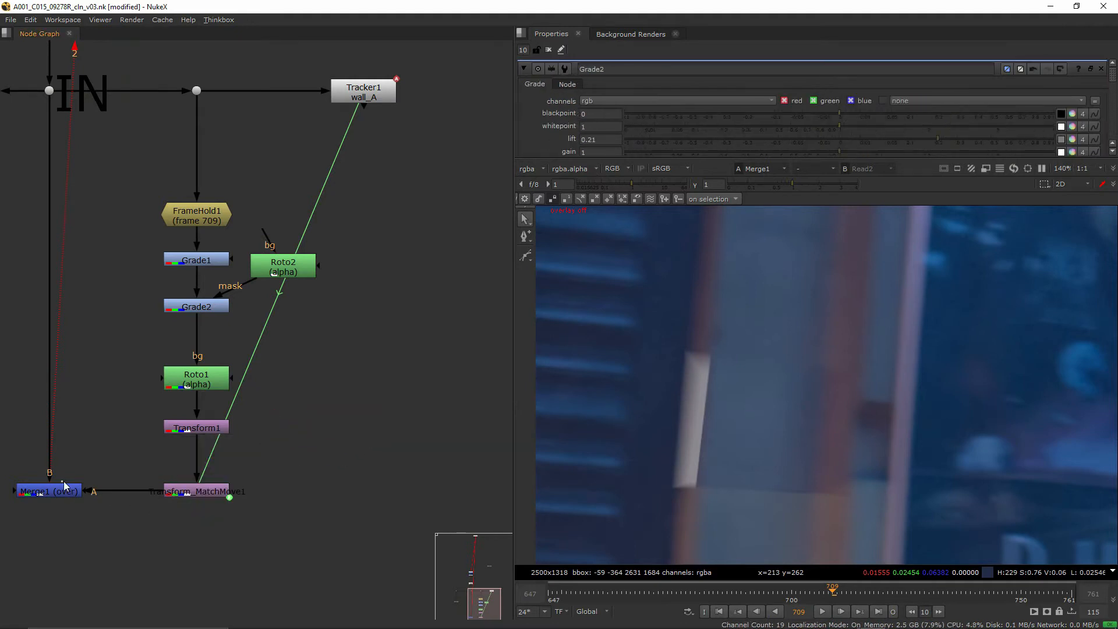
{"action": "left_click_drag", "start_coordinate": [53, 475], "coordinate": [143, 333]}
{"action": "key", "text": "ctrl+z"}
{"action": "key", "text": "ctrl+z"}
{"action": "scroll", "coordinate": [90, 480], "scroll_direction": "down", "scroll_amount": 1}
{"action": "middle_click_drag", "start_coordinate": [90, 480], "coordinate": [172, 493]}
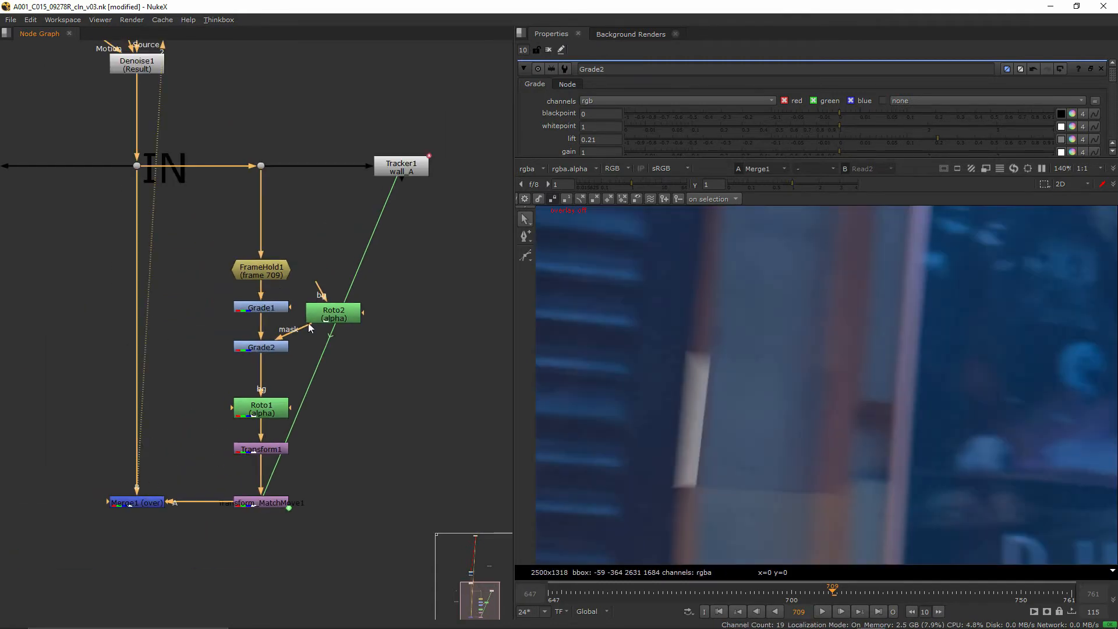
{"action": "scroll", "coordinate": [308, 322], "scroll_direction": "up", "scroll_amount": 2}
{"action": "left_click_drag", "start_coordinate": [366, 333], "coordinate": [361, 306]}
{"action": "left_click_drag", "start_coordinate": [291, 288], "coordinate": [370, 205]}
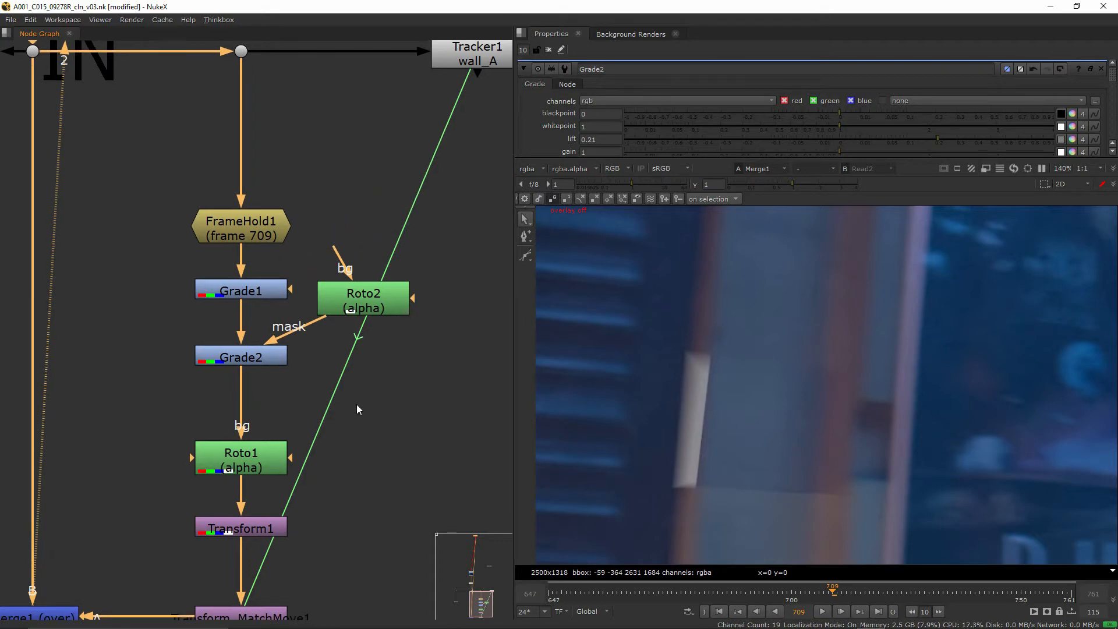
Step: Draw a second closed four-point shape in Roto2 around the reddish strip along the wall's right side
{"action": "scroll", "coordinate": [356, 404], "scroll_direction": "down", "scroll_amount": 1}
{"action": "middle_click_drag", "start_coordinate": [357, 404], "coordinate": [291, 420]}
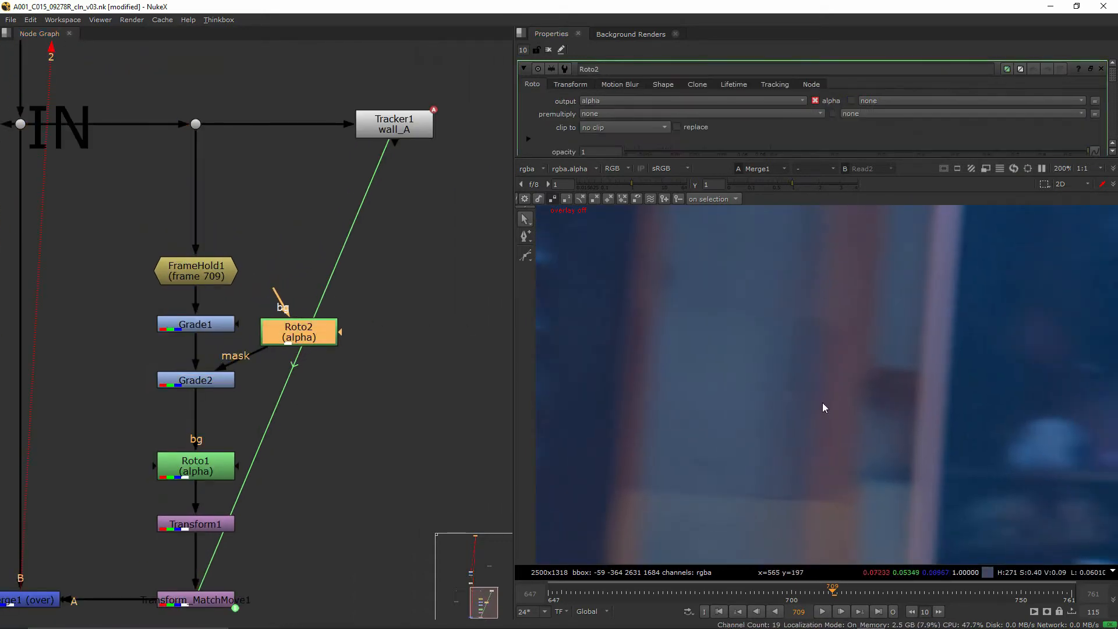
{"action": "key", "text": "o"}
{"action": "left_click", "coordinate": [813, 382]}
{"action": "middle_click_drag", "start_coordinate": [813, 383], "coordinate": [814, 363]}
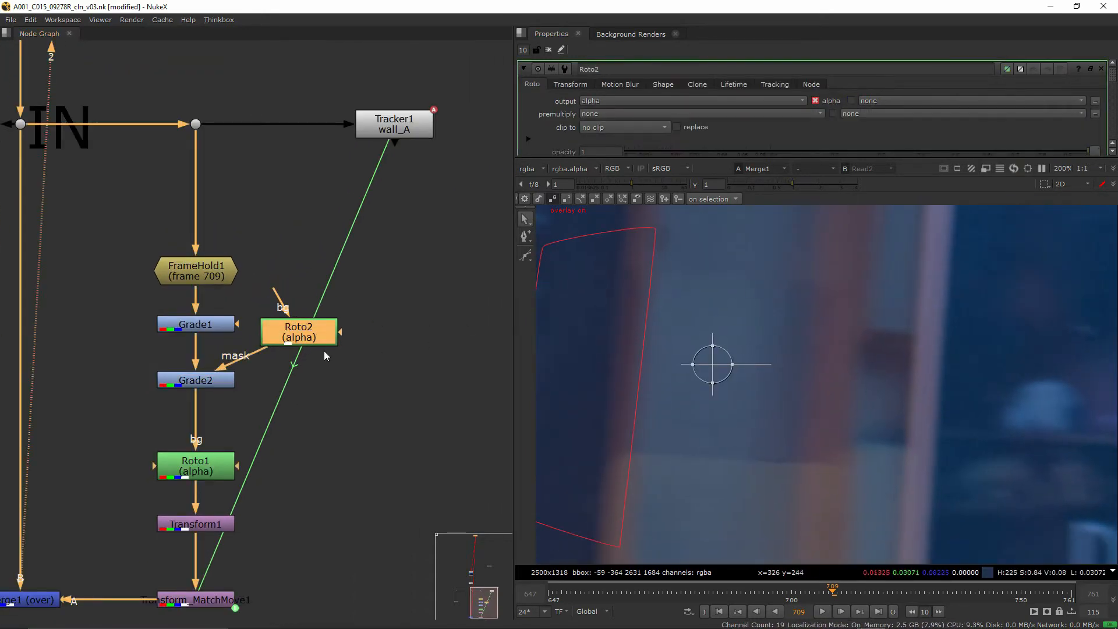
{"action": "scroll", "coordinate": [718, 335], "scroll_direction": "down", "scroll_amount": 2}
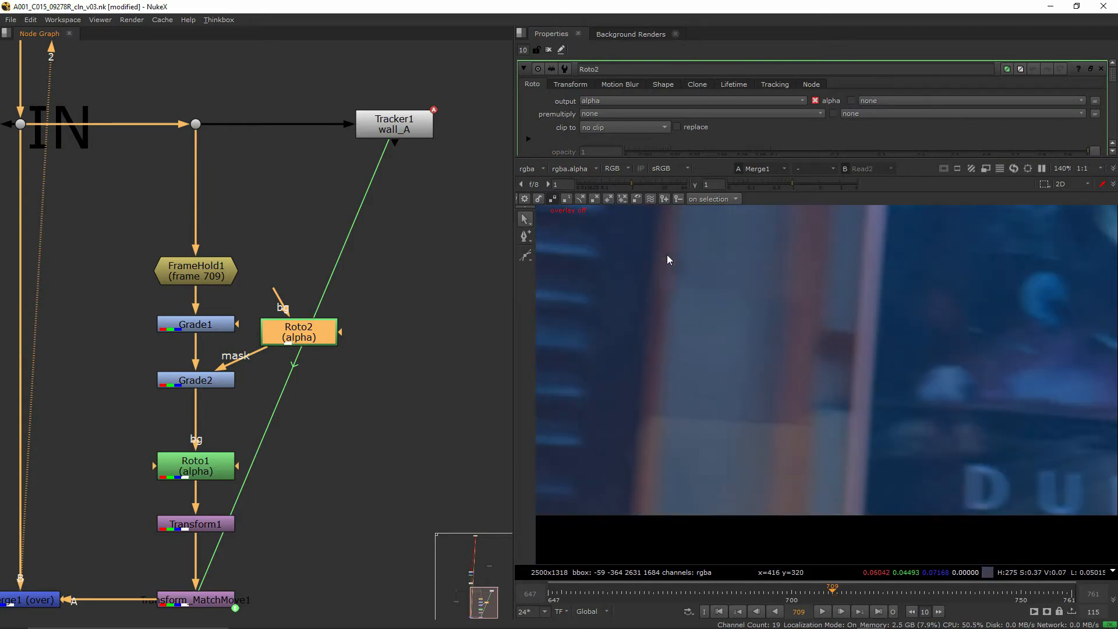
{"action": "left_click", "coordinate": [530, 238]}
{"action": "left_click", "coordinate": [787, 258]}
{"action": "left_click", "coordinate": [771, 464]}
{"action": "left_click", "coordinate": [838, 468]}
{"action": "left_click", "coordinate": [853, 244]}
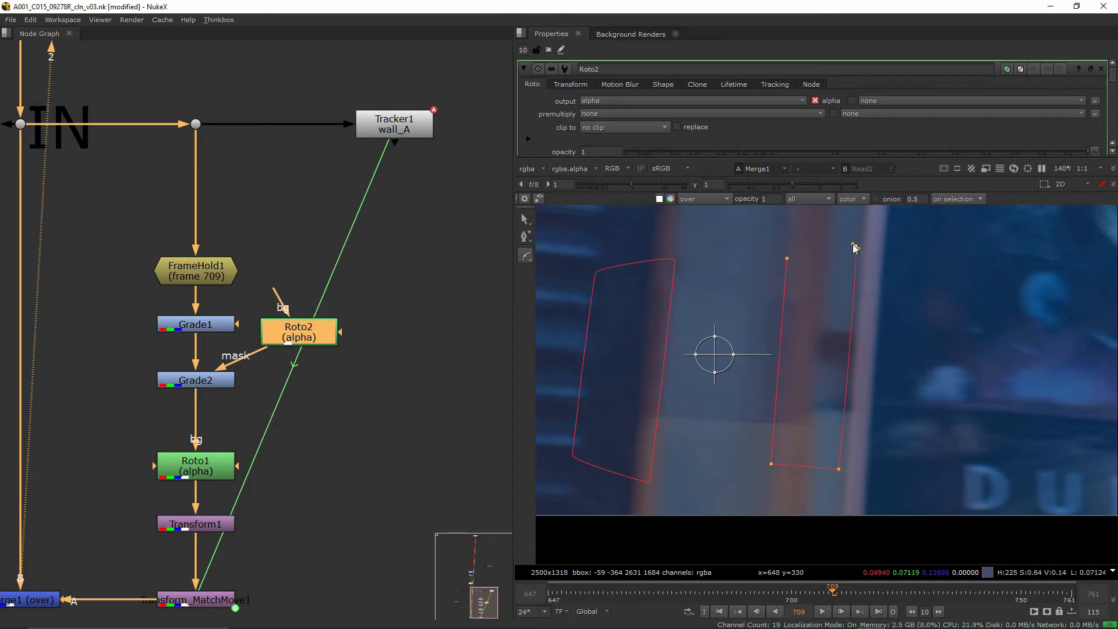
{"action": "left_click", "coordinate": [787, 259]}
Step: Check both roto shapes against the image and nudge the left shape's upper inner point
{"action": "middle_click_drag", "start_coordinate": [788, 392], "coordinate": [794, 411]}
{"action": "key", "text": "o"}
{"action": "key", "text": "o"}
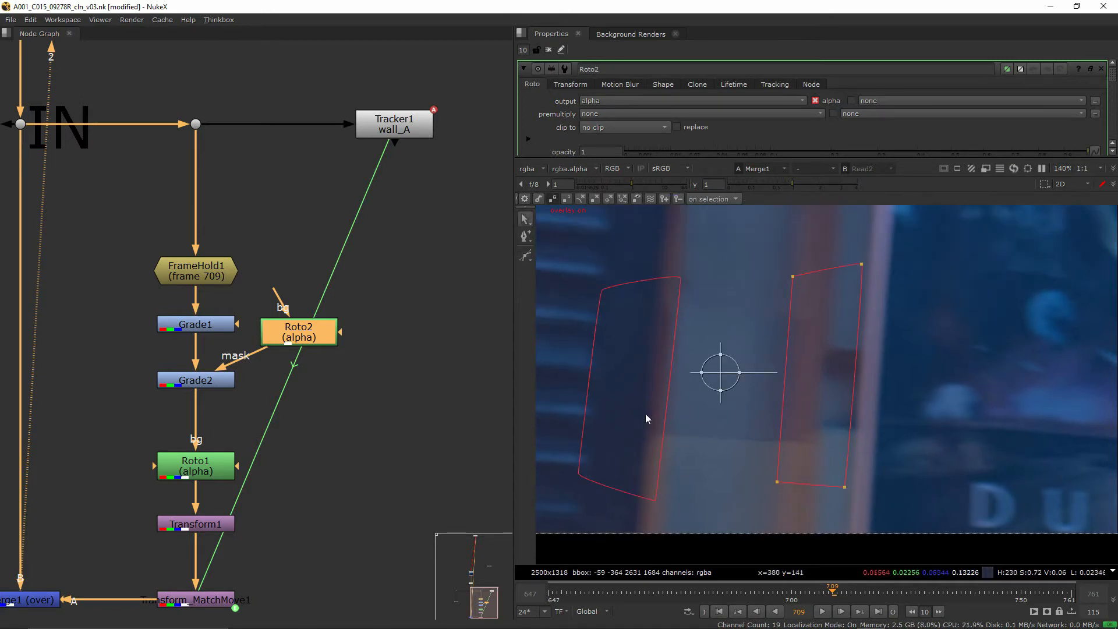
{"action": "left_click", "coordinate": [679, 278]}
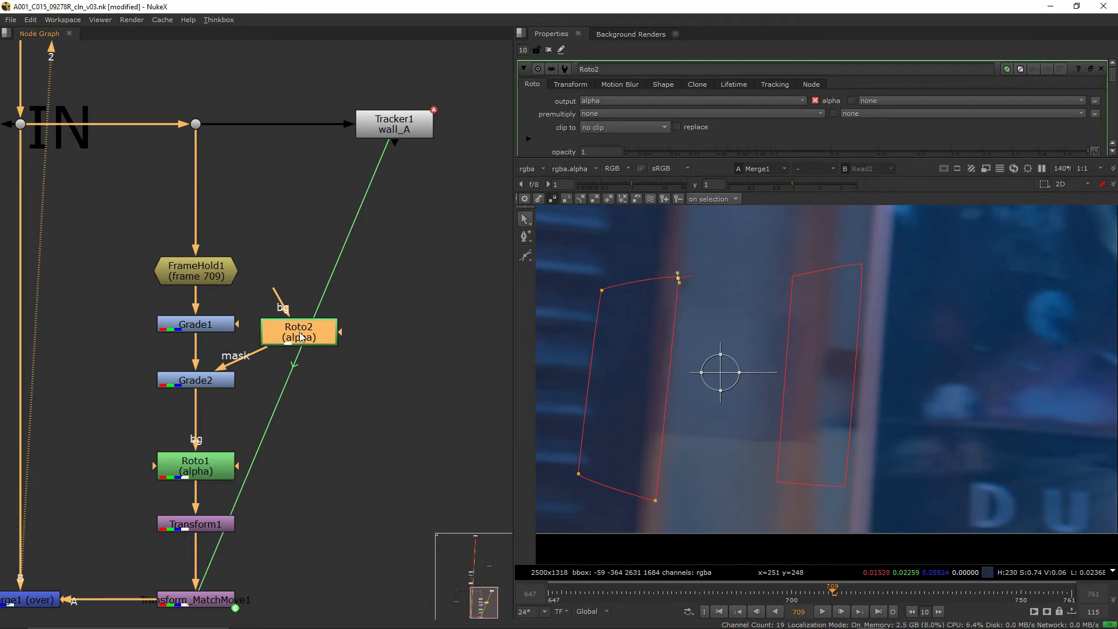
Step: Move Roto2 away from the Grade nodes and add a Blur node of size 5 after it to soften the mask
{"action": "left_click_drag", "start_coordinate": [301, 336], "coordinate": [343, 287]}
{"action": "key", "text": "b"}
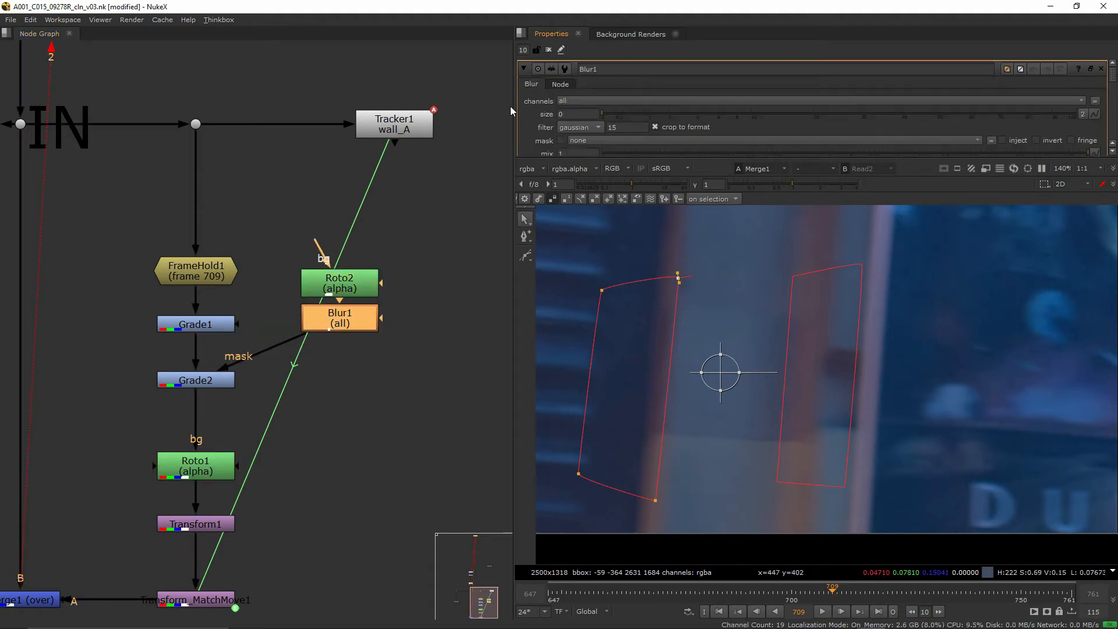
{"action": "left_click_drag", "start_coordinate": [573, 114], "coordinate": [531, 116]}
{"action": "type", "text": "1"}
{"action": "key", "text": "Return"}
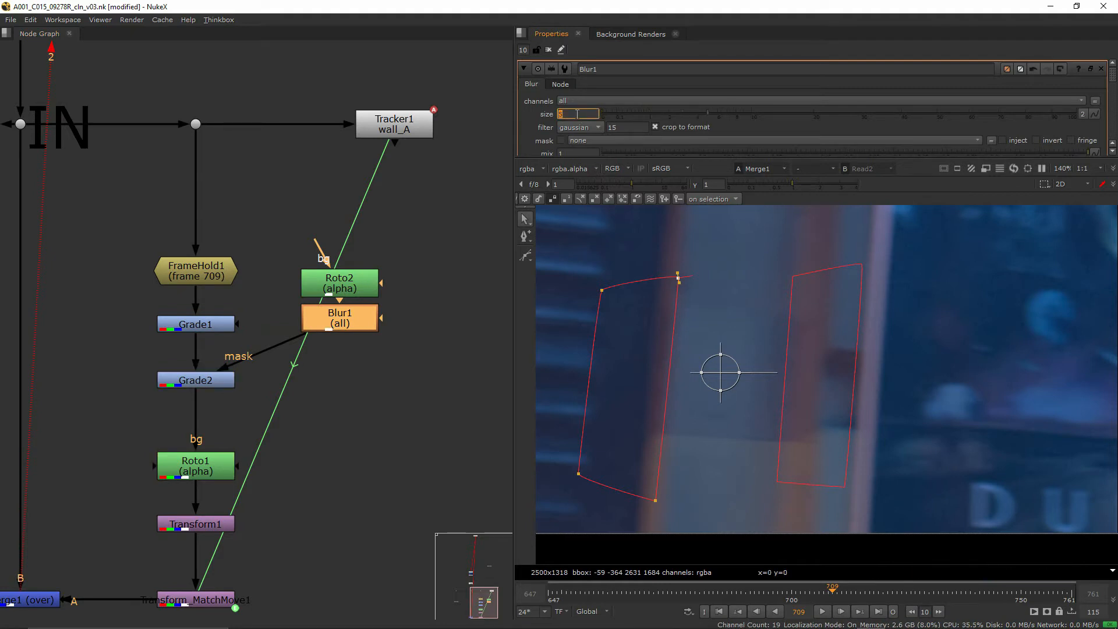
Step: Close the leftover node settings, including Transform1, and open the settings of Grade2
{"action": "middle_click_drag", "start_coordinate": [424, 349], "coordinate": [385, 338]}
{"action": "left_click", "coordinate": [1101, 69]}
{"action": "left_click", "coordinate": [1101, 68]}
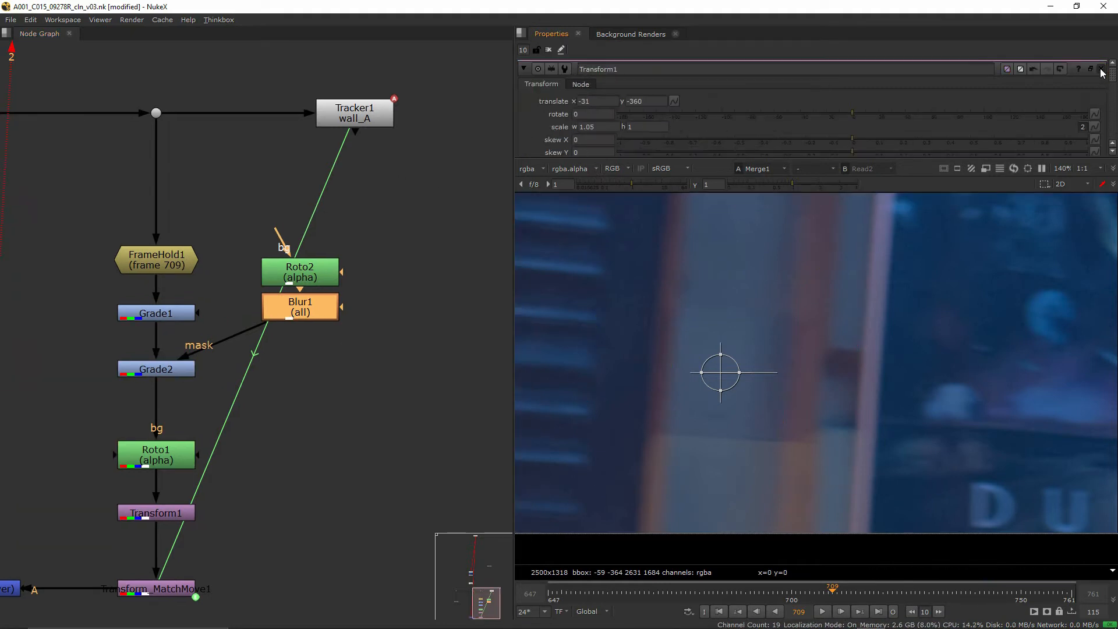
{"action": "left_click", "coordinate": [1100, 69]}
{"action": "double_click", "coordinate": [145, 376]}
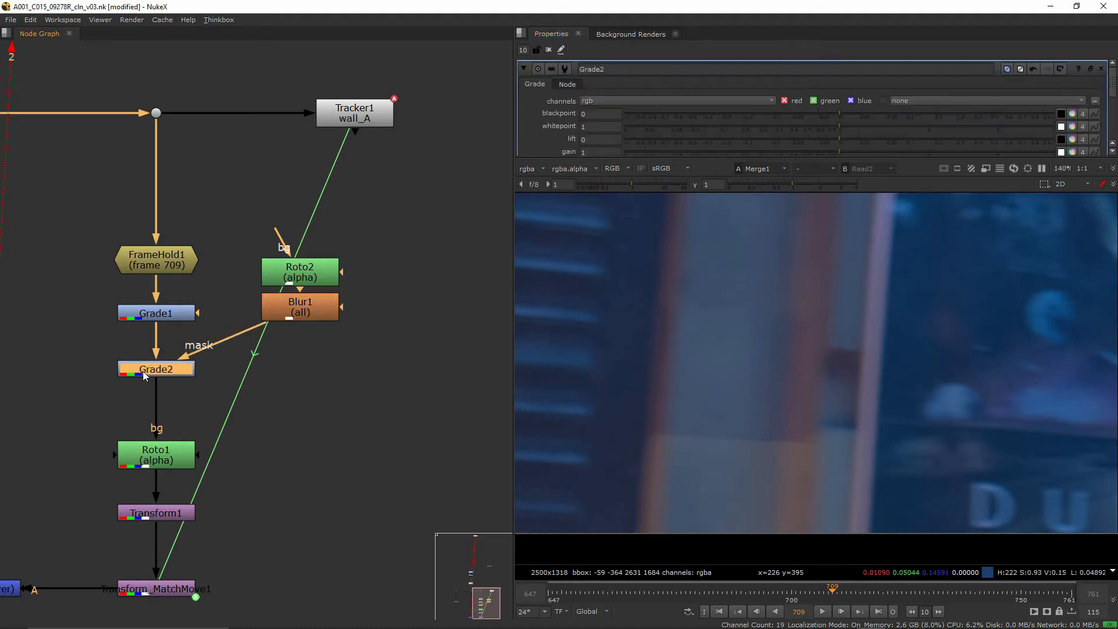
Step: Set Grade2's gain to 1.12 and enlarge the properties area to show more of its controls
{"action": "left_click", "coordinate": [1072, 152], "text": "ctrl"}
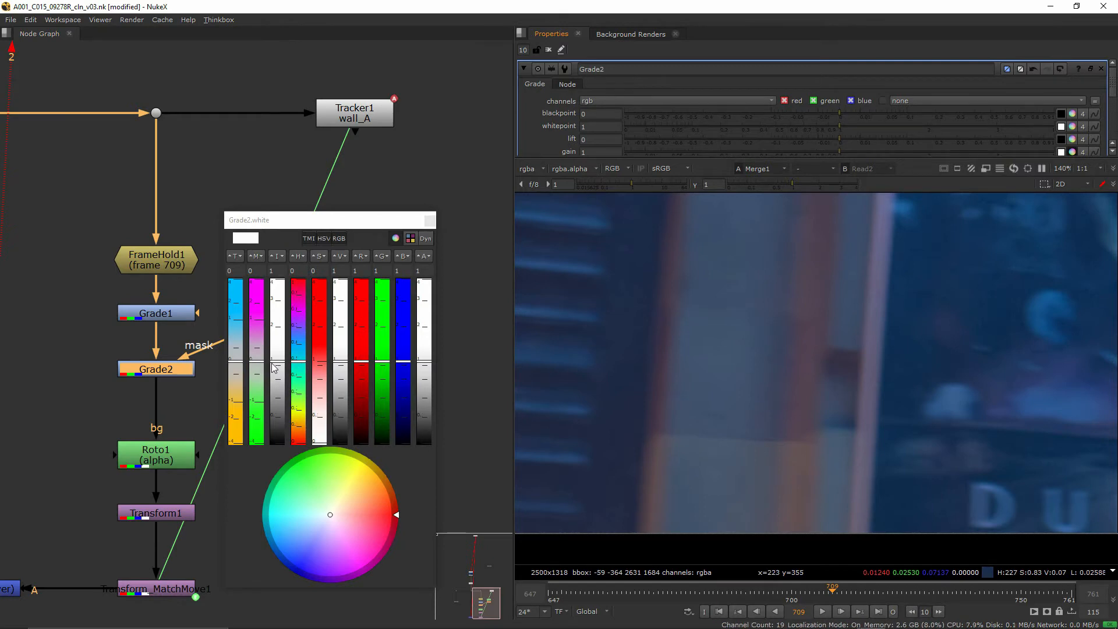
{"action": "left_click", "coordinate": [430, 220]}
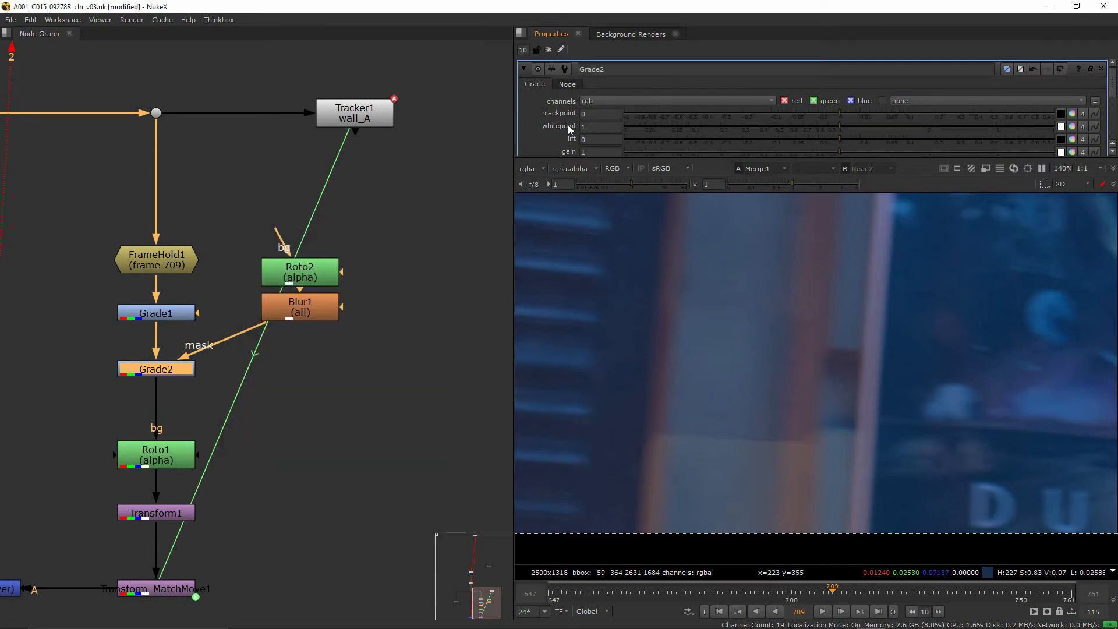
{"action": "left_click", "coordinate": [591, 151]}
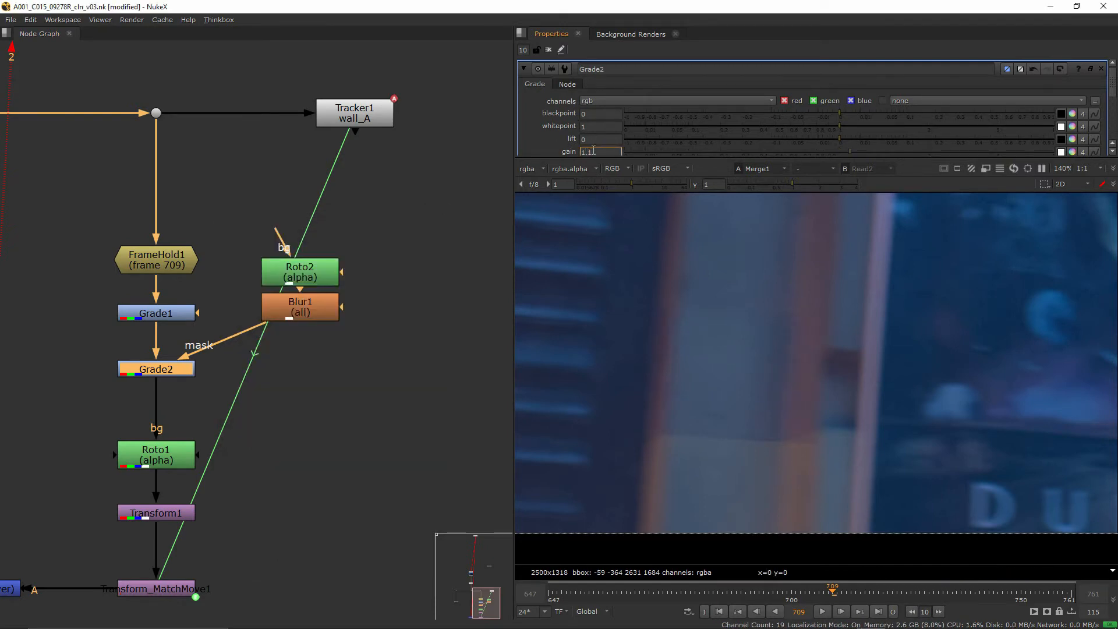
{"action": "type", "text": "2"}
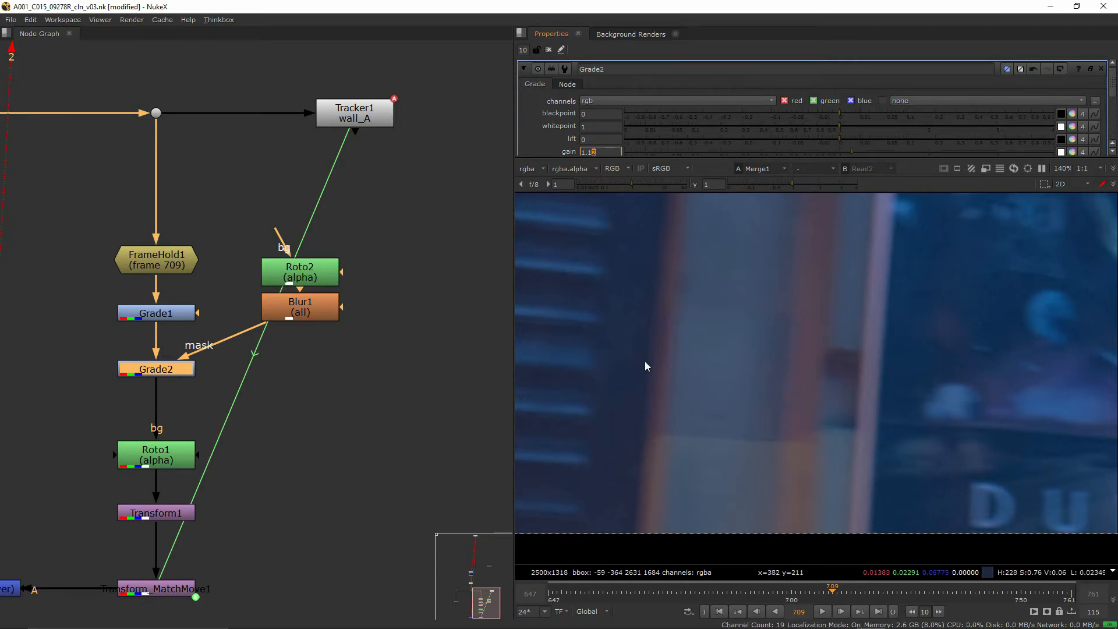
{"action": "key", "text": "Return"}
{"action": "left_click_drag", "start_coordinate": [577, 156], "coordinate": [576, 175]}
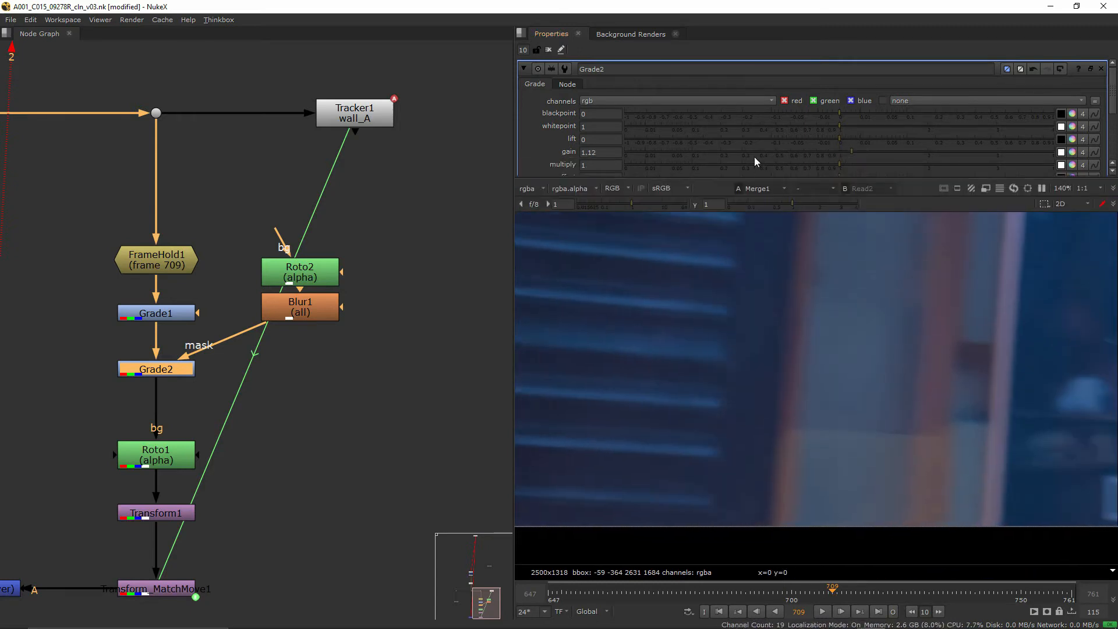
Step: Reset Grade2's gain to its default and set its gamma to 1.07
{"action": "left_click", "coordinate": [755, 157], "text": "ctrl"}
{"action": "scroll", "coordinate": [570, 131], "scroll_direction": "down", "scroll_amount": 2}
{"action": "left_click", "coordinate": [605, 122]}
{"action": "key", "text": "Up"}
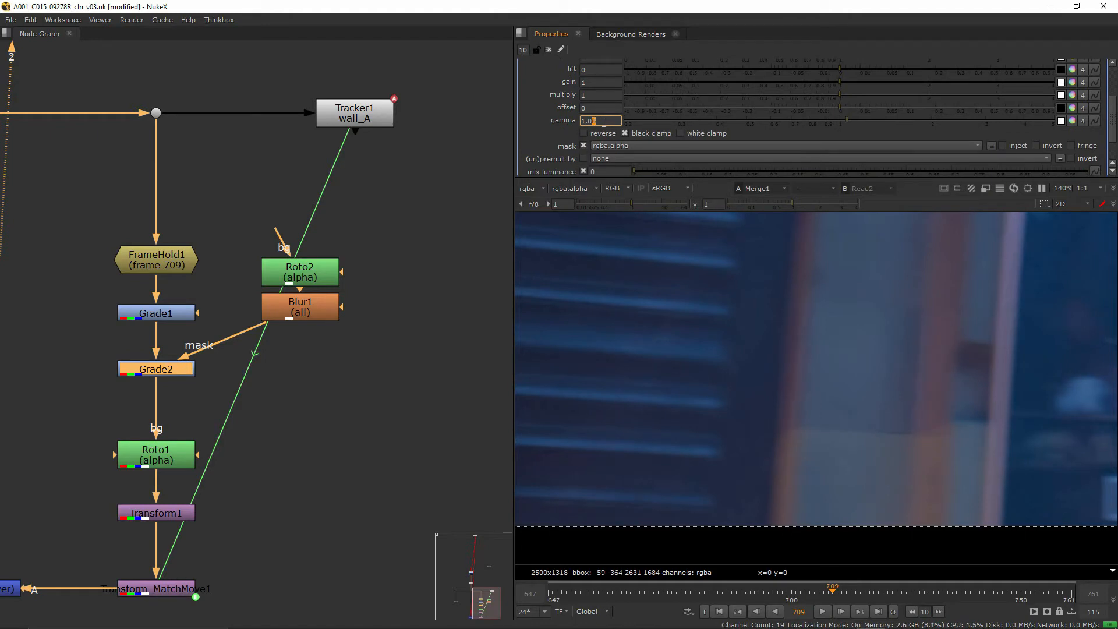
{"action": "middle_click_drag", "start_coordinate": [872, 397], "coordinate": [826, 415]}
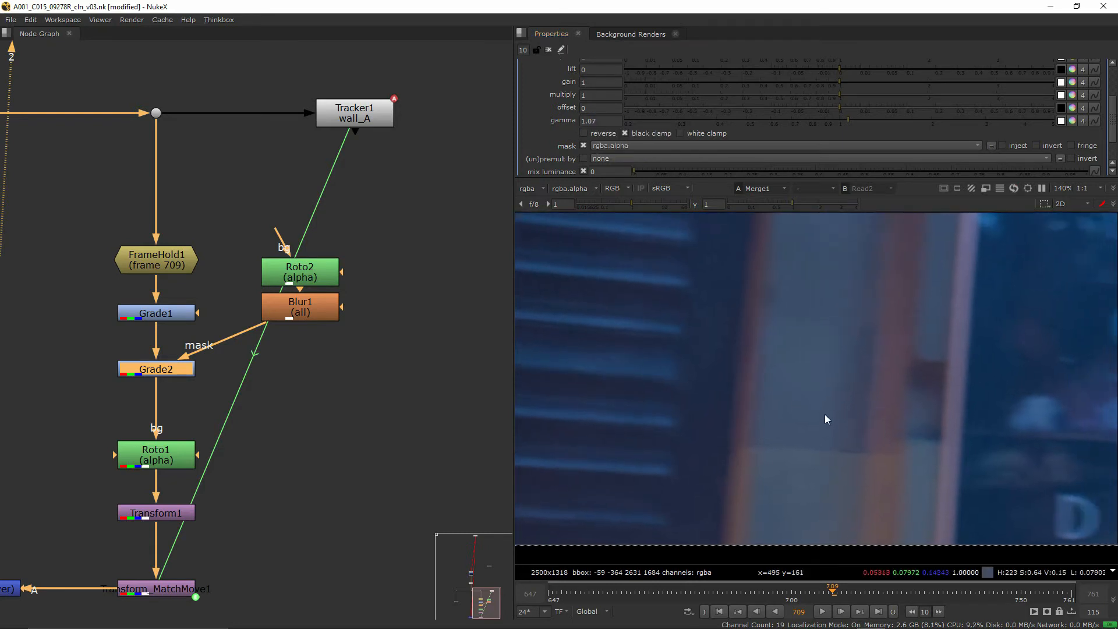
{"action": "scroll", "coordinate": [725, 419], "scroll_direction": "up", "scroll_amount": 2}
Step: Open Blur1's settings, try sizes between 5 and 18 on the grade mask, and settle on 15.1
{"action": "double_click", "coordinate": [292, 309]}
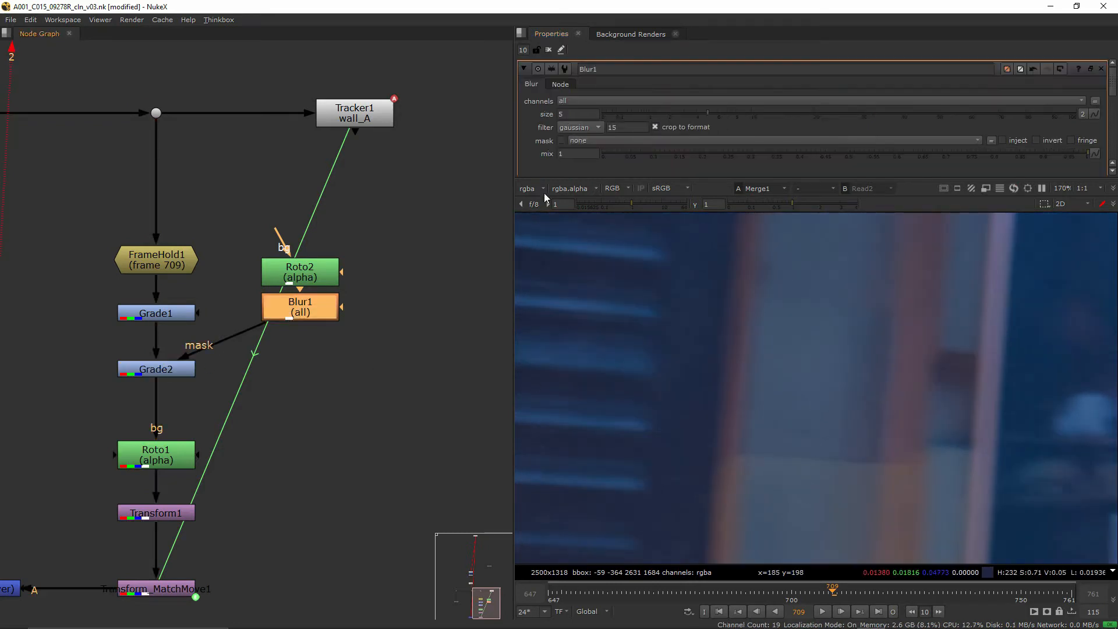
{"action": "left_click", "coordinate": [560, 114]}
{"action": "type", "text": "10"}
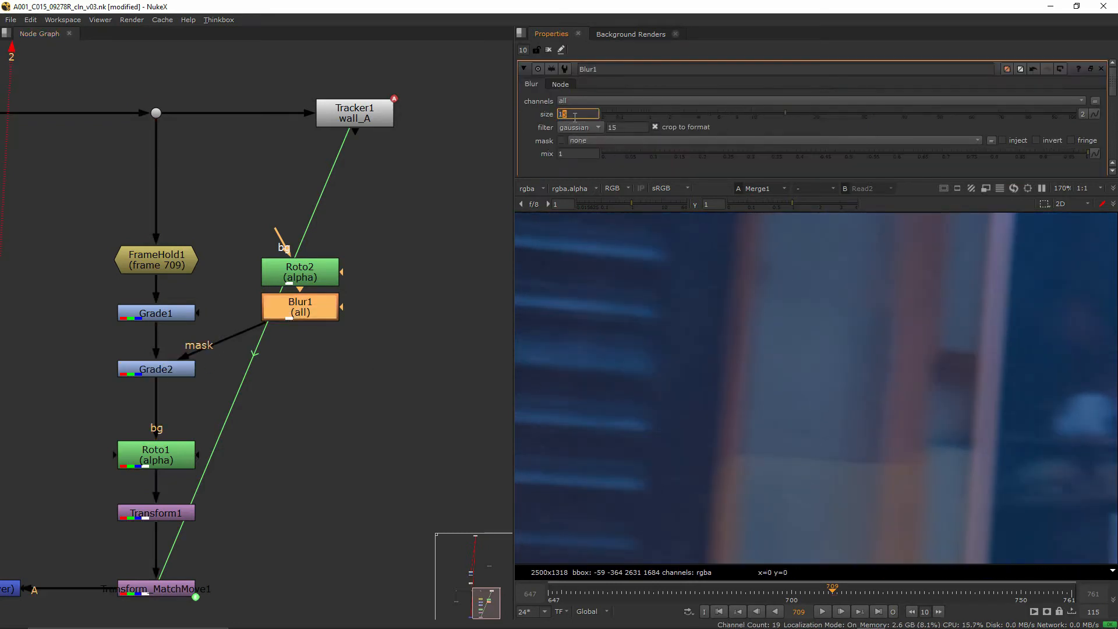
{"action": "type", "text": "5"}
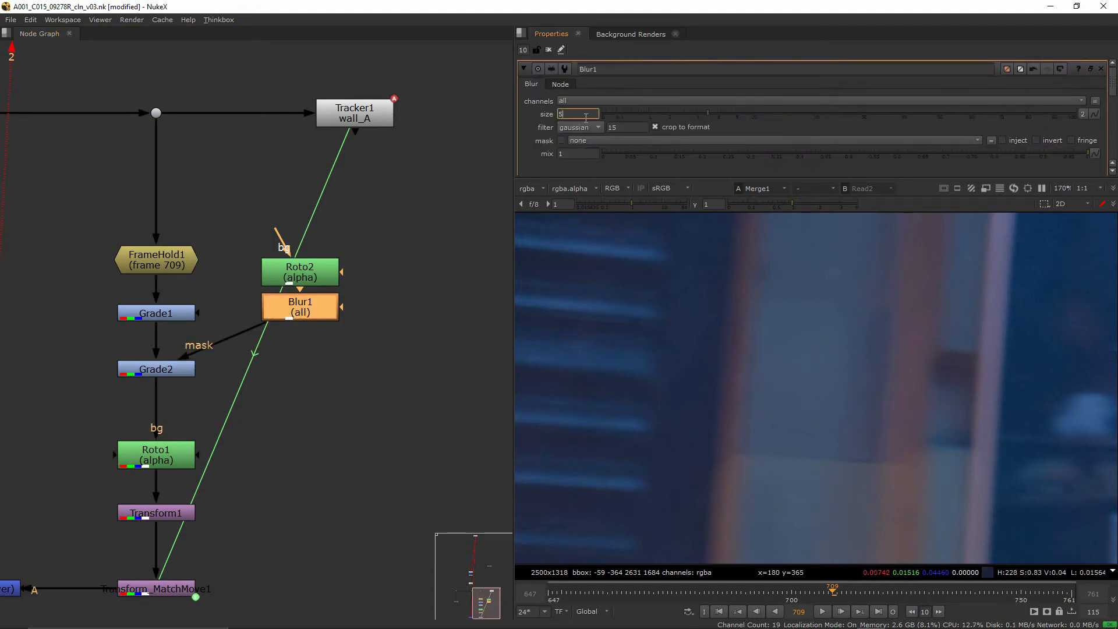
{"action": "type", "text": "15"}
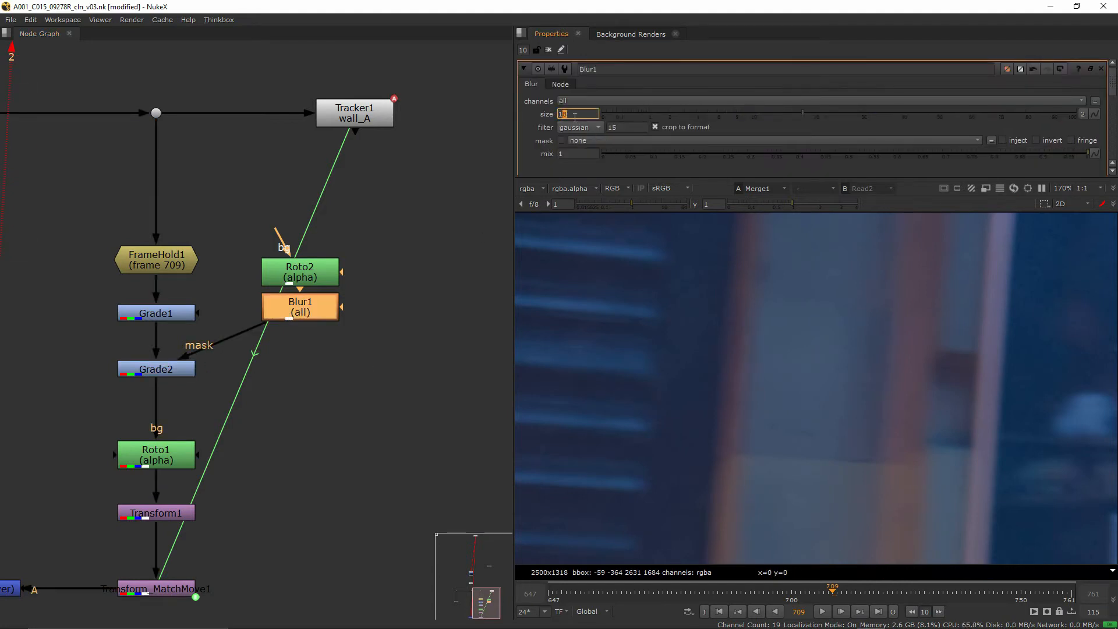
{"action": "scroll", "coordinate": [740, 419], "scroll_direction": "down", "scroll_amount": 5}
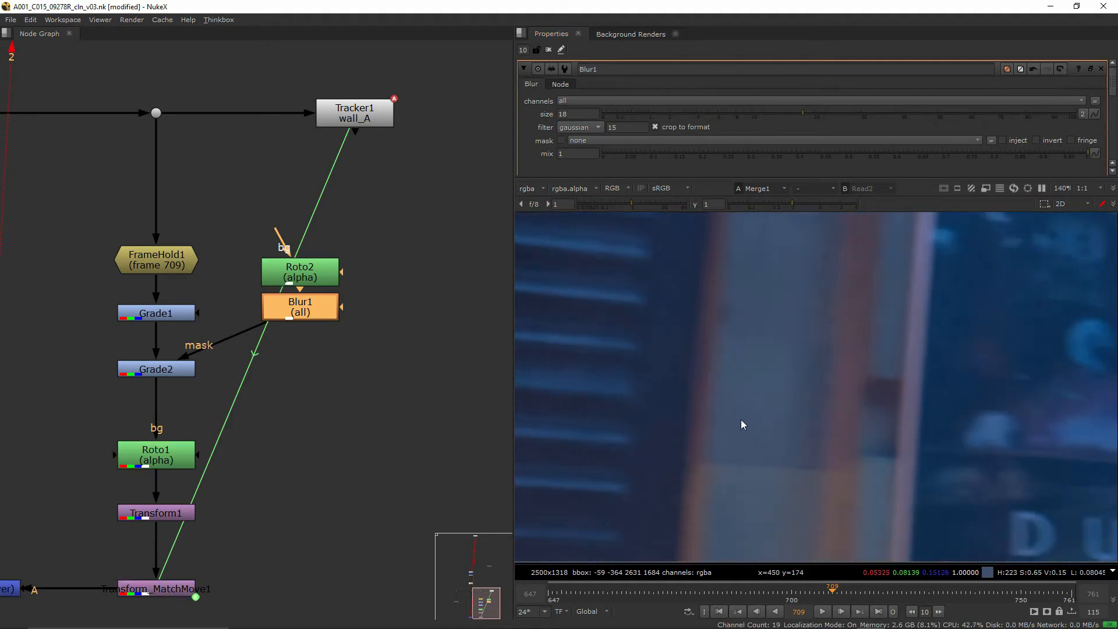
{"action": "scroll", "coordinate": [789, 422], "scroll_direction": "up", "scroll_amount": 5}
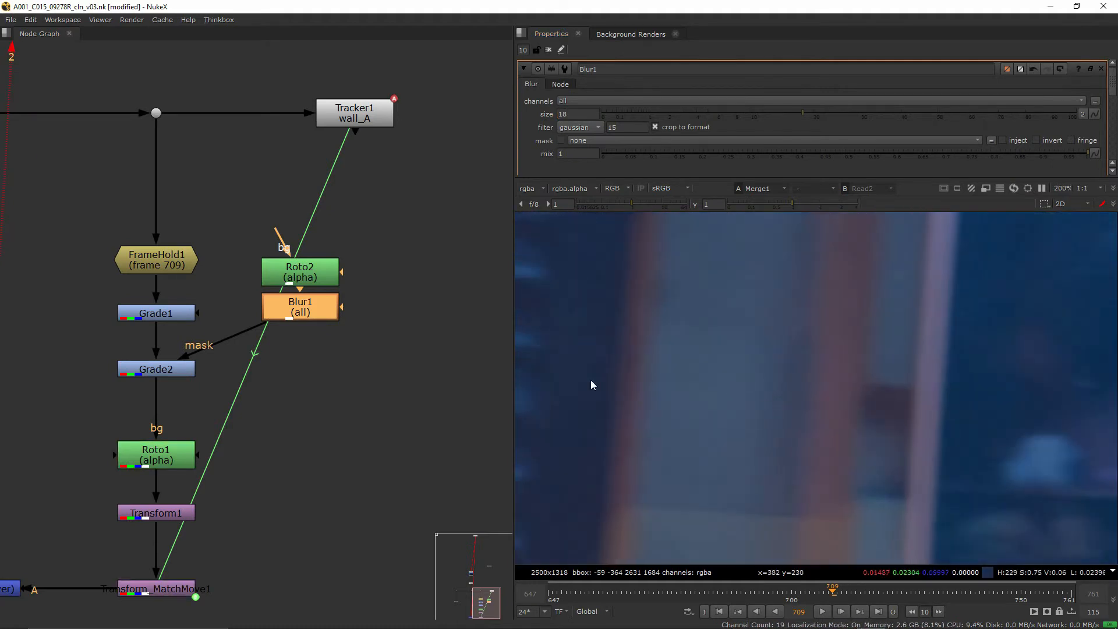
{"action": "middle_click_drag", "start_coordinate": [292, 372], "coordinate": [352, 397]}
{"action": "left_click", "coordinate": [357, 308]}
{"action": "double_click", "coordinate": [358, 309]}
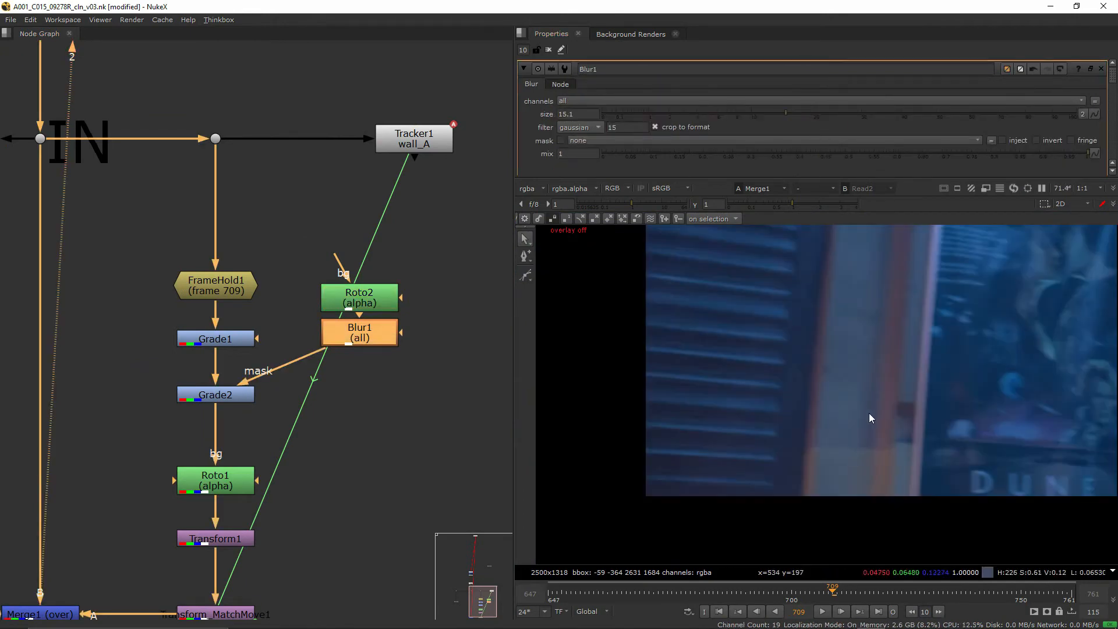
{"action": "scroll", "coordinate": [881, 416], "scroll_direction": "up", "scroll_amount": 4}
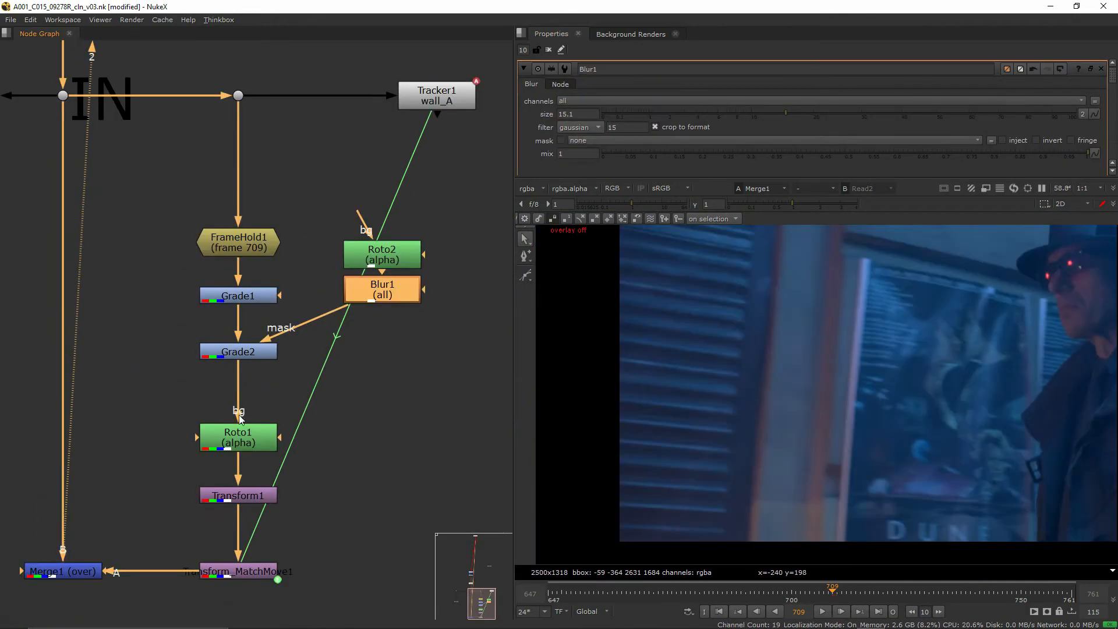
Step: Open Roto1's settings, smooth the shape's upper-left point and shorten its tangent handles
{"action": "double_click", "coordinate": [239, 430]}
{"action": "scroll", "coordinate": [780, 441], "scroll_direction": "up", "scroll_amount": 3}
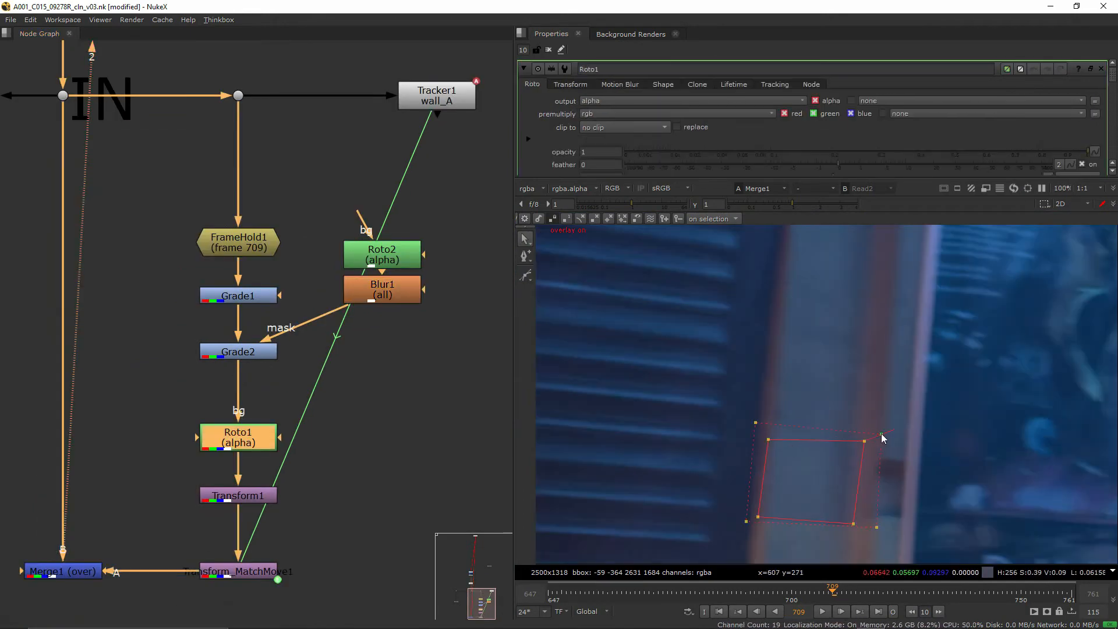
{"action": "scroll", "coordinate": [815, 455], "scroll_direction": "up", "scroll_amount": 2}
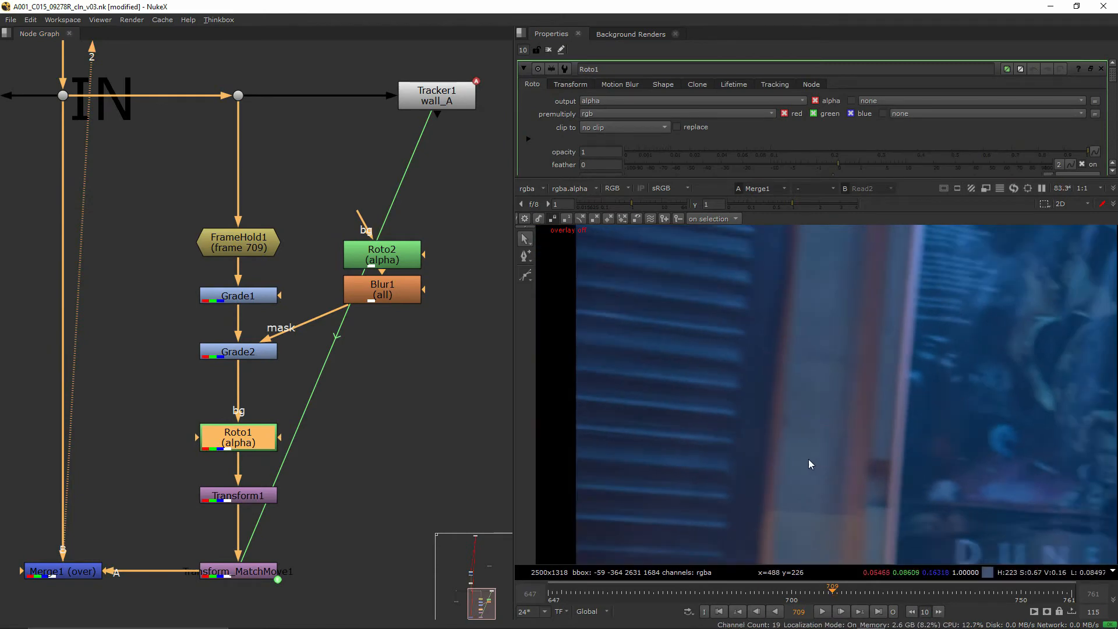
{"action": "right_click", "coordinate": [528, 273]}
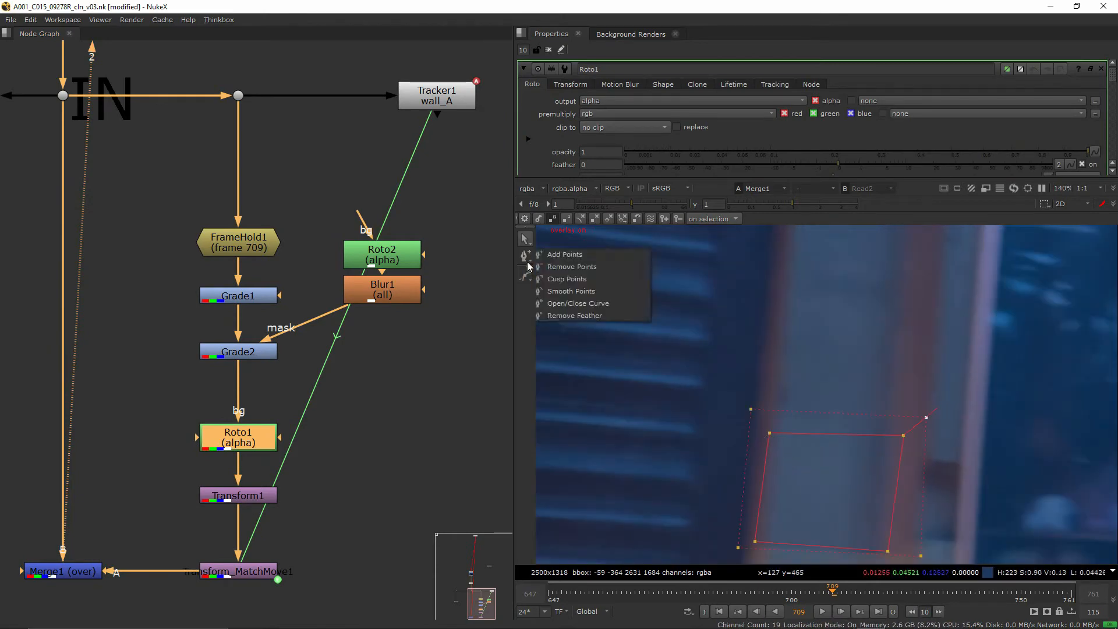
{"action": "left_click", "coordinate": [574, 290]}
{"action": "scroll", "coordinate": [766, 431], "scroll_direction": "up", "scroll_amount": 2}
{"action": "left_click", "coordinate": [765, 423]}
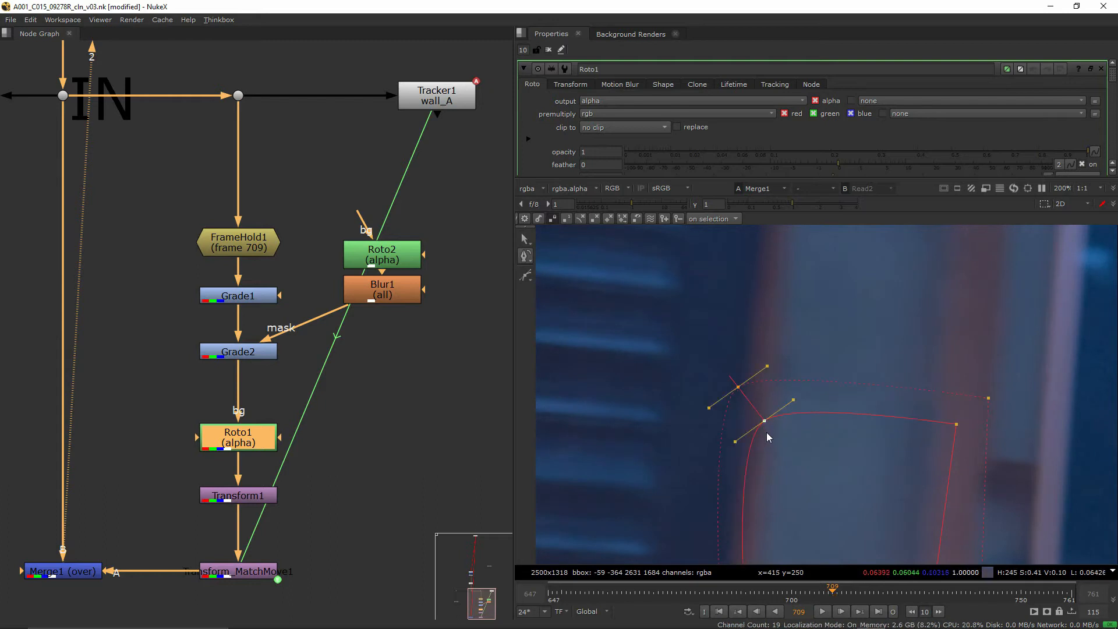
{"action": "scroll", "coordinate": [769, 392], "scroll_direction": "down", "scroll_amount": 1}
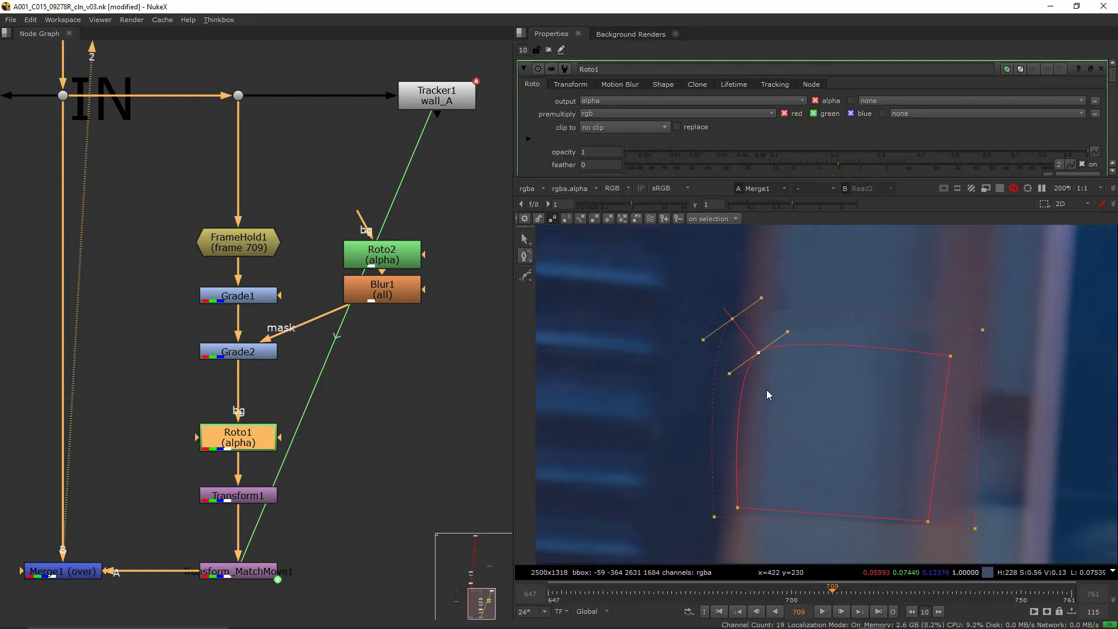
{"action": "key", "text": "q"}
{"action": "left_click_drag", "start_coordinate": [735, 370], "coordinate": [766, 347]}
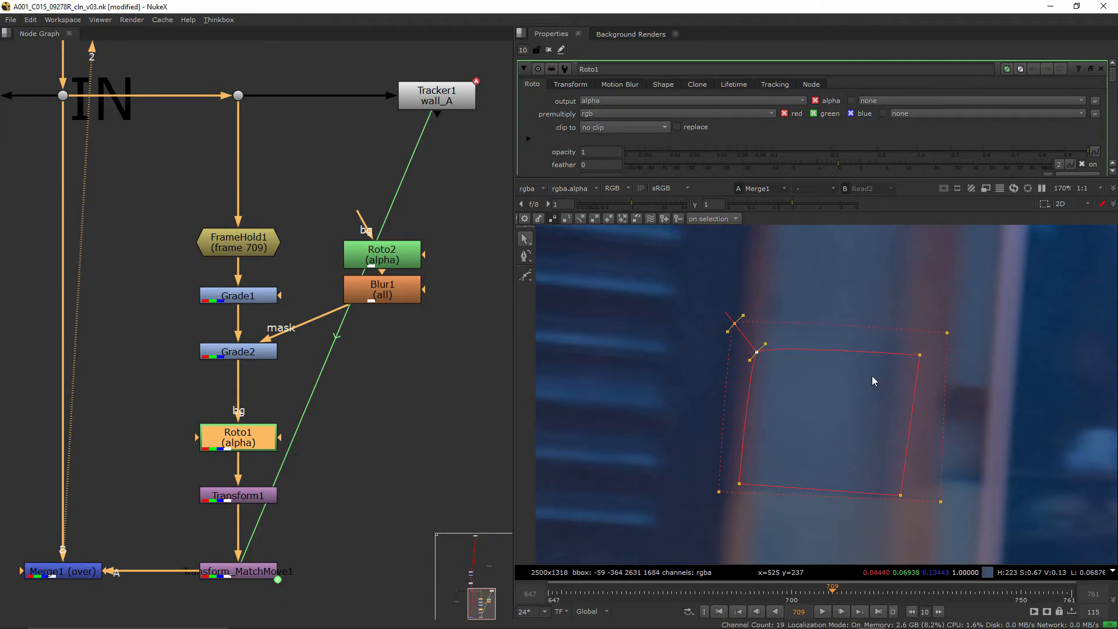
Step: Smooth the upper-right point of the Roto1 shape and hide the overlay
{"action": "left_click", "coordinate": [524, 256]}
{"action": "left_click_drag", "start_coordinate": [920, 355], "coordinate": [907, 342]}
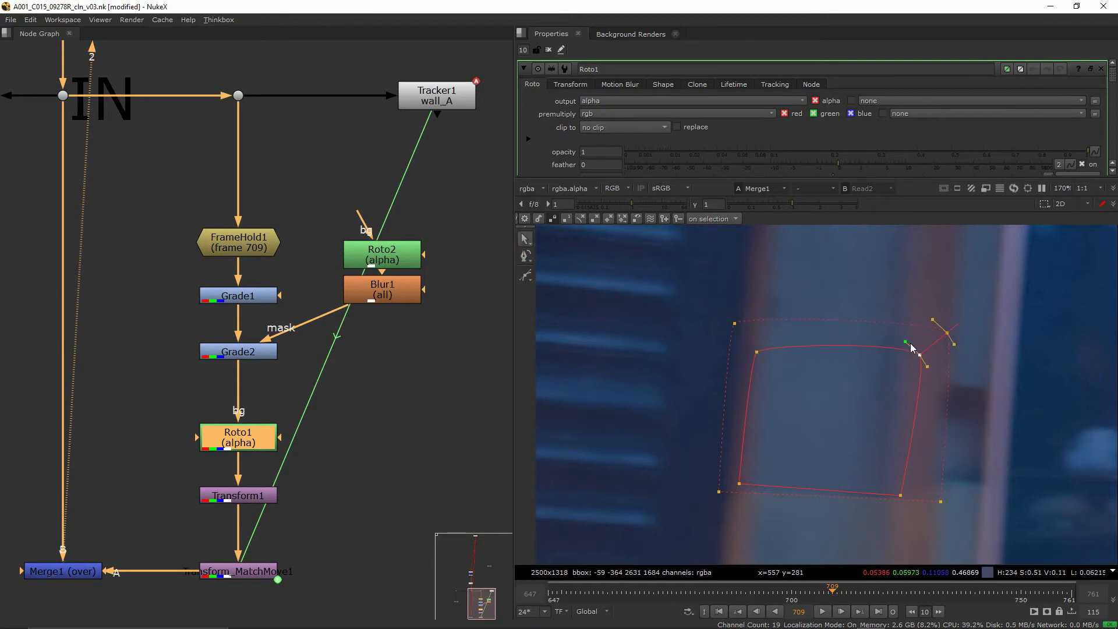
{"action": "key", "text": "o"}
{"action": "scroll", "coordinate": [903, 379], "scroll_direction": "up", "scroll_amount": 3}
Step: Compare the original plate with the Merge1 result at frame 709, examining the patch edges and colour
{"action": "middle_click_drag", "start_coordinate": [229, 471], "coordinate": [335, 401]}
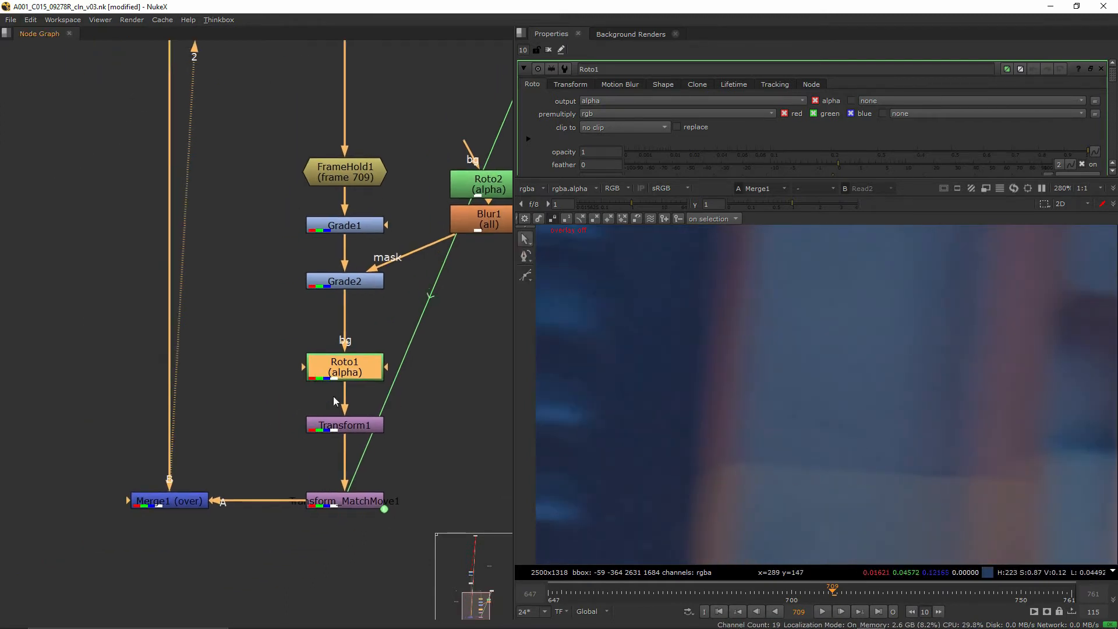
{"action": "scroll", "coordinate": [225, 305], "scroll_direction": "down", "scroll_amount": 2}
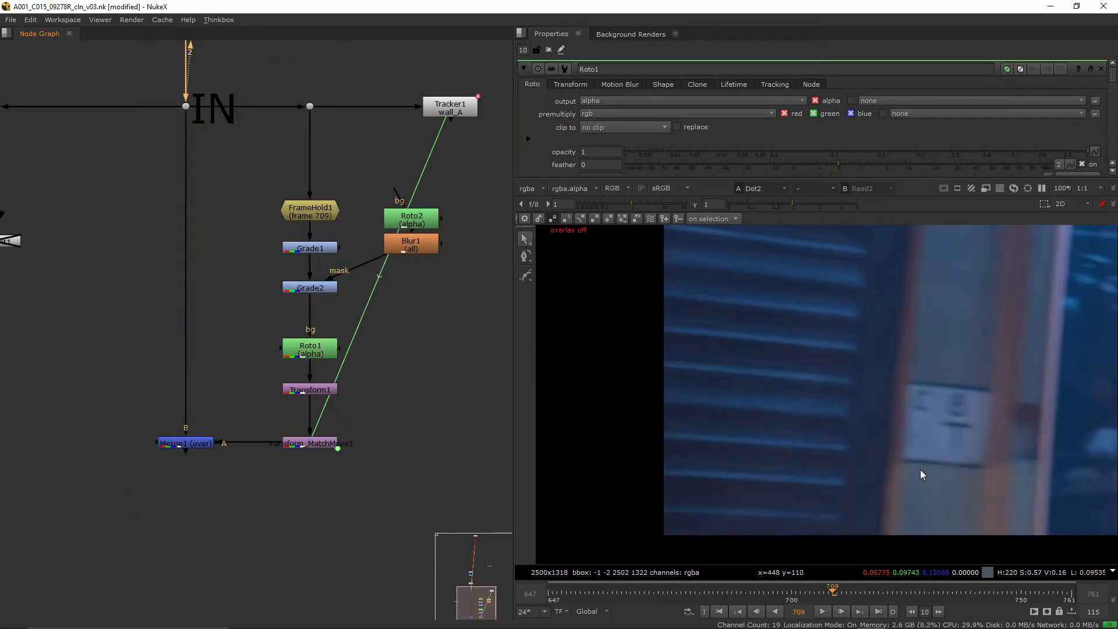
{"action": "left_click", "coordinate": [175, 444]}
{"action": "key", "text": "1"}
{"action": "scroll", "coordinate": [991, 443], "scroll_direction": "up", "scroll_amount": 2}
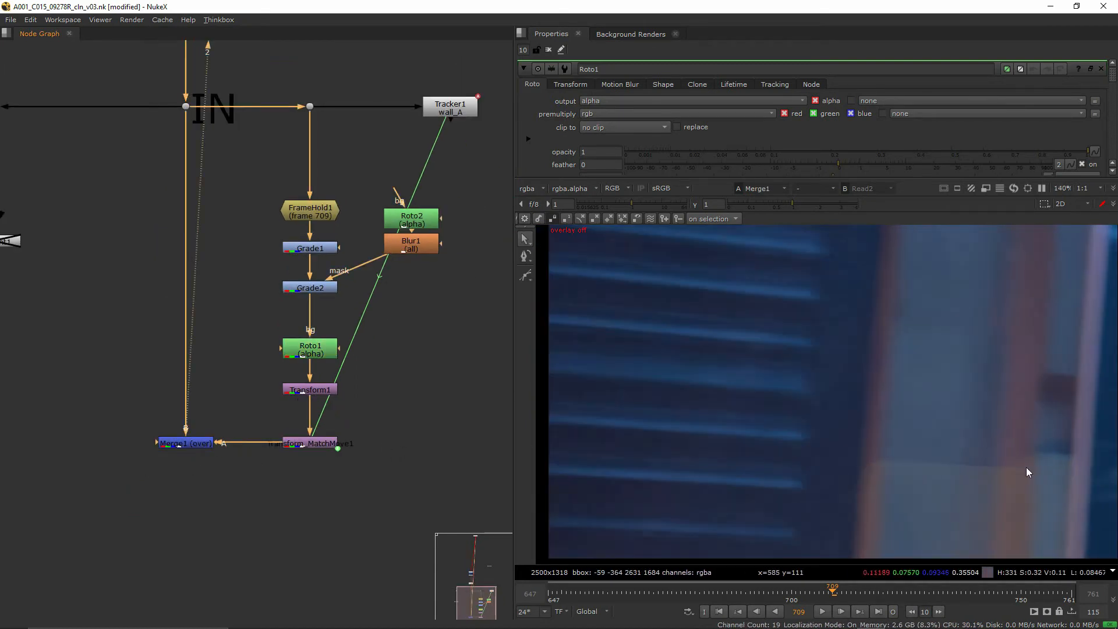
{"action": "middle_click_drag", "start_coordinate": [926, 472], "coordinate": [805, 537]}
{"action": "scroll", "coordinate": [801, 514], "scroll_direction": "up", "scroll_amount": 4}
{"action": "scroll", "coordinate": [810, 511], "scroll_direction": "down", "scroll_amount": 8}
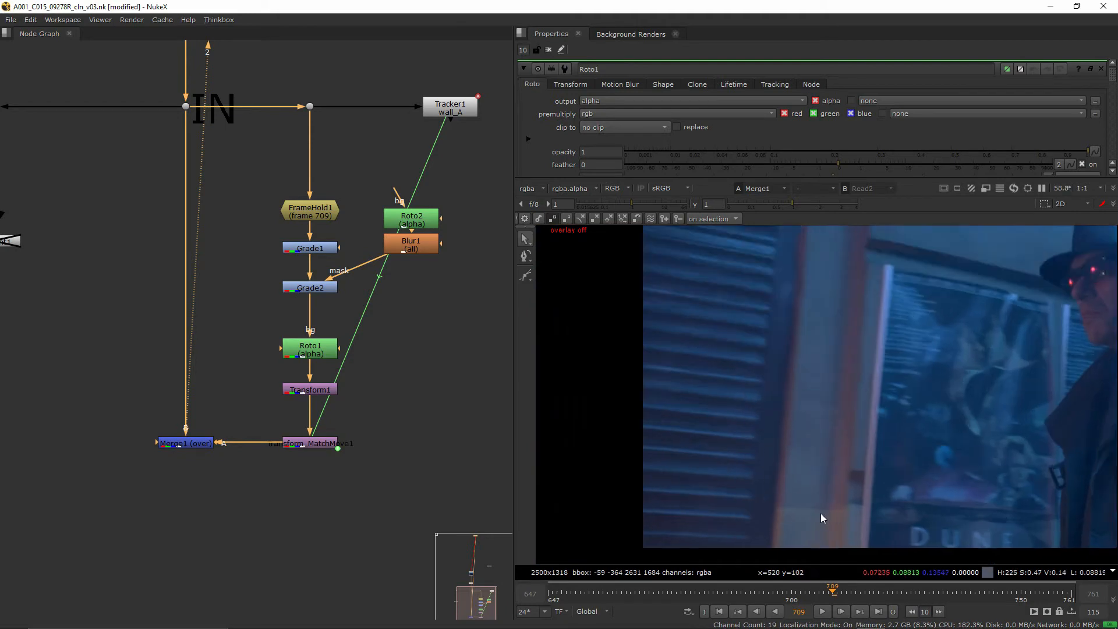
{"action": "scroll", "coordinate": [820, 513], "scroll_direction": "up", "scroll_amount": 2}
{"action": "scroll", "coordinate": [824, 498], "scroll_direction": "down", "scroll_amount": 5}
{"action": "middle_click_drag", "start_coordinate": [234, 407], "coordinate": [310, 337]}
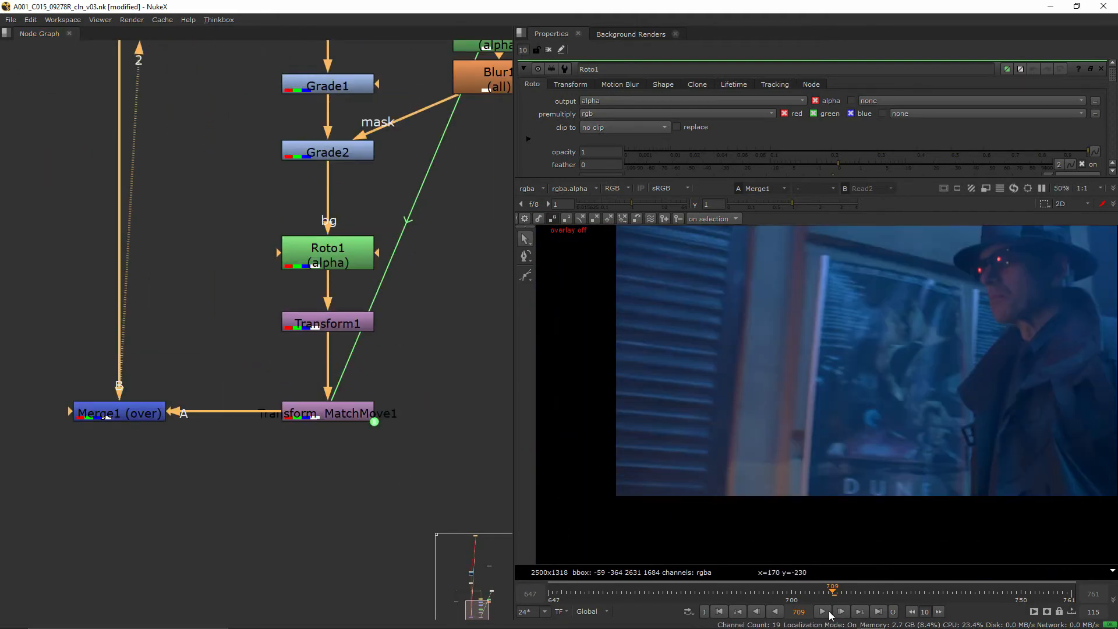
Step: Play back the merged shot in the maximized viewer and examine how the patch matches the wall around frame 703
{"action": "left_click", "coordinate": [827, 613]}
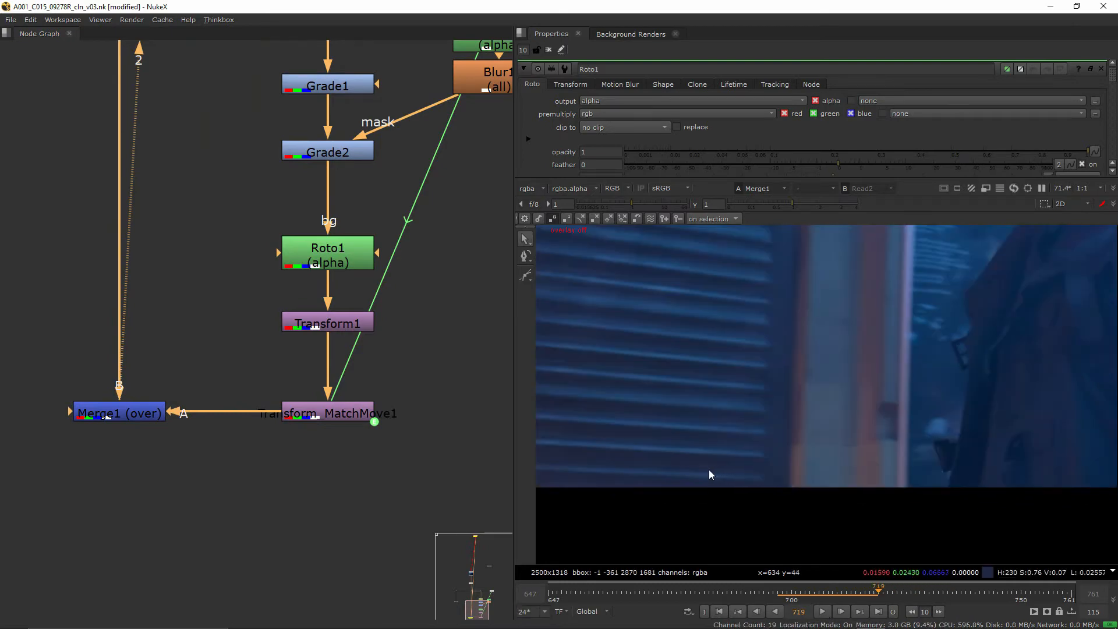
{"action": "key", "text": "space"}
{"action": "scroll", "coordinate": [726, 457], "scroll_direction": "down", "scroll_amount": 1}
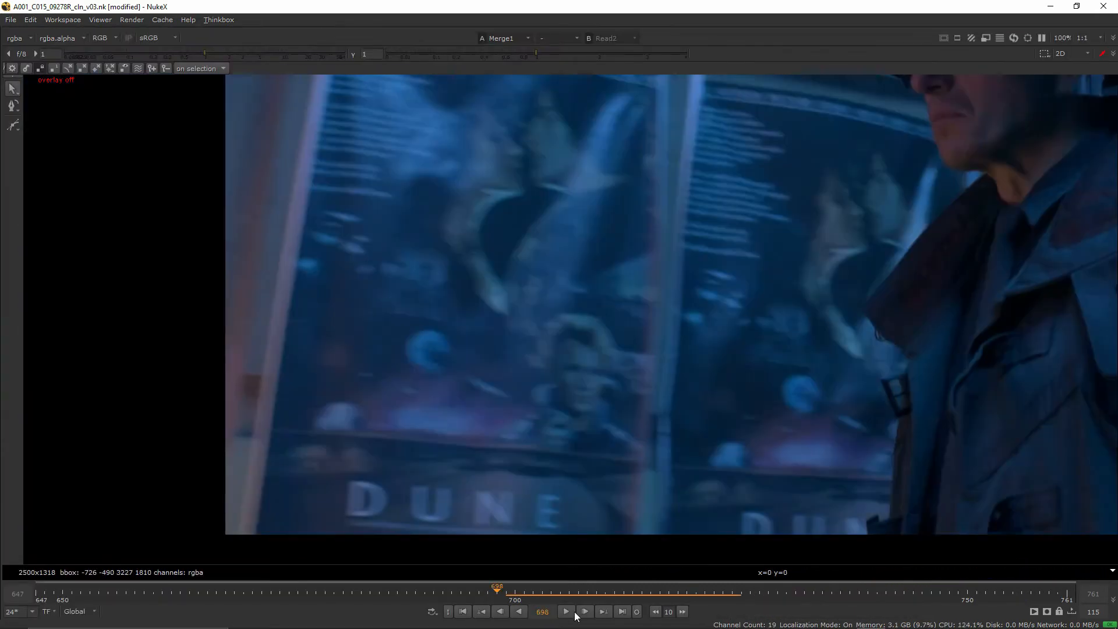
{"action": "left_click", "coordinate": [570, 613]}
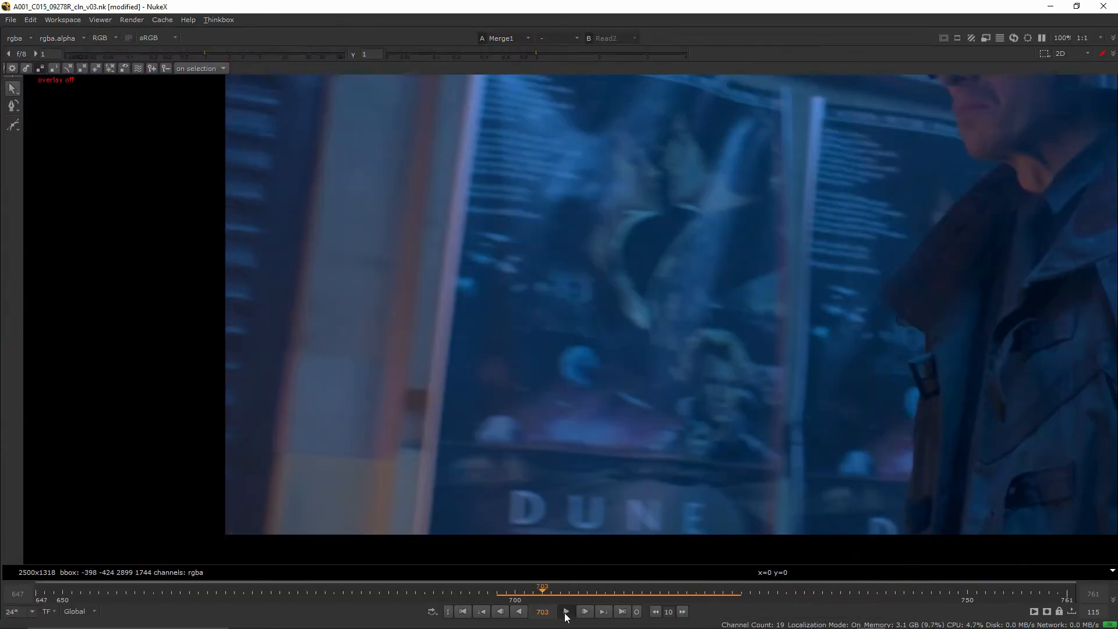
{"action": "left_click", "coordinate": [567, 613]}
{"action": "left_click", "coordinate": [568, 612]}
{"action": "scroll", "coordinate": [309, 368], "scroll_direction": "up", "scroll_amount": 3}
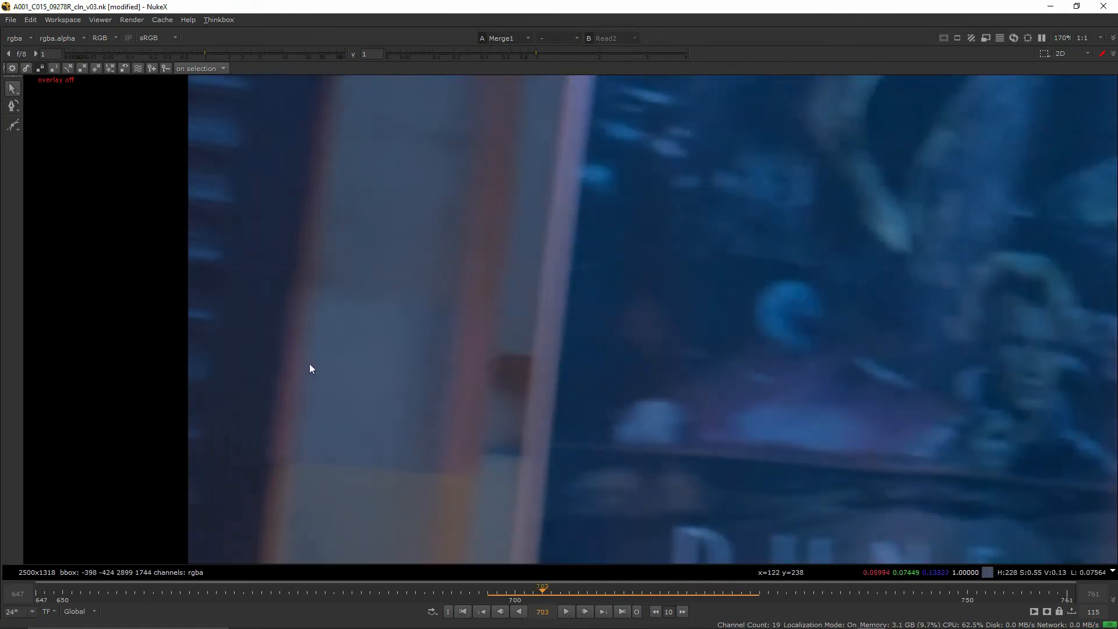
{"action": "scroll", "coordinate": [354, 323], "scroll_direction": "down", "scroll_amount": 1}
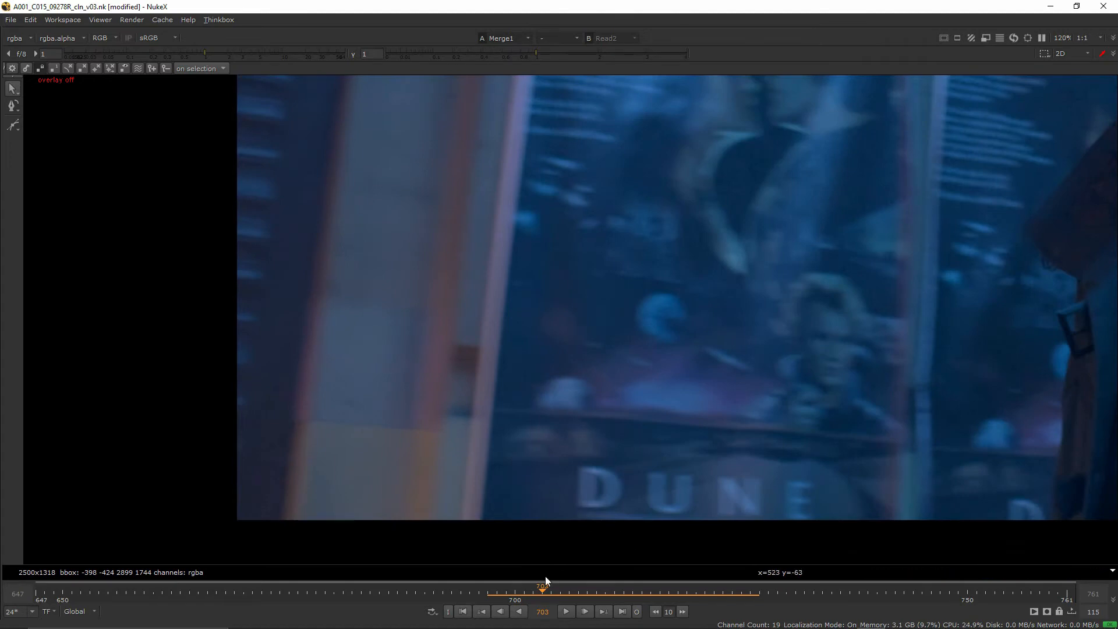
Step: Move to frame 709, check the patch there and restore the viewer to its normal size
{"action": "left_click_drag", "start_coordinate": [545, 585], "coordinate": [600, 598]}
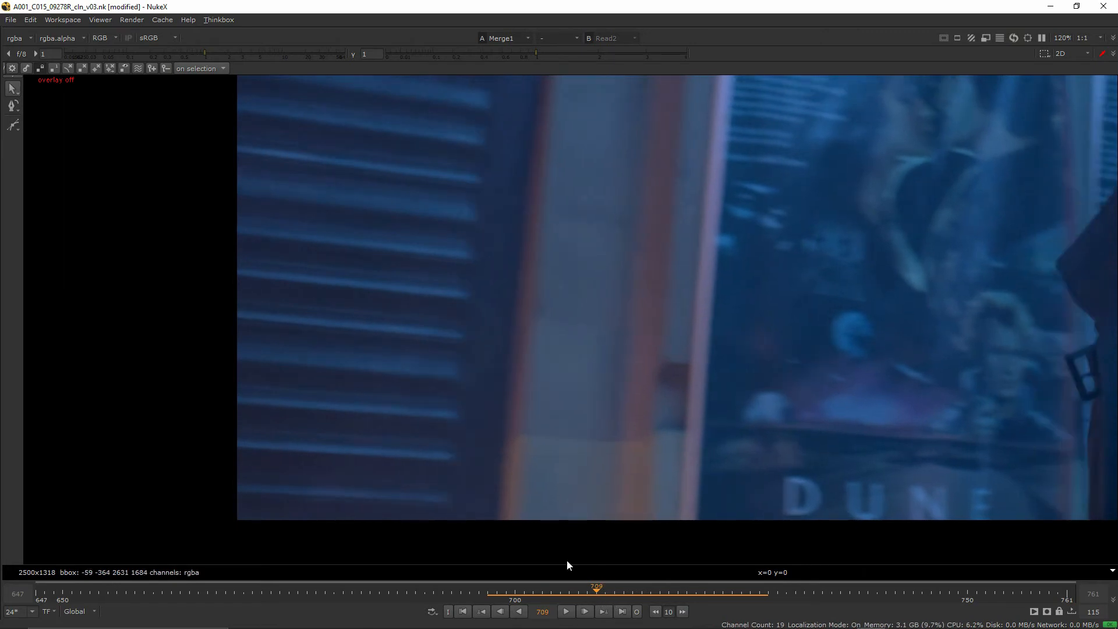
{"action": "middle_click_drag", "start_coordinate": [531, 441], "coordinate": [505, 457]}
{"action": "key", "text": "space"}
{"action": "scroll", "coordinate": [758, 471], "scroll_direction": "down", "scroll_amount": 3}
{"action": "middle_click_drag", "start_coordinate": [759, 471], "coordinate": [553, 492]}
{"action": "scroll", "coordinate": [340, 386], "scroll_direction": "down", "scroll_amount": 2}
Step: Add a third Grade node and insert it between Grade2 and Roto1
{"action": "left_click", "coordinate": [349, 356]}
{"action": "key", "text": "g"}
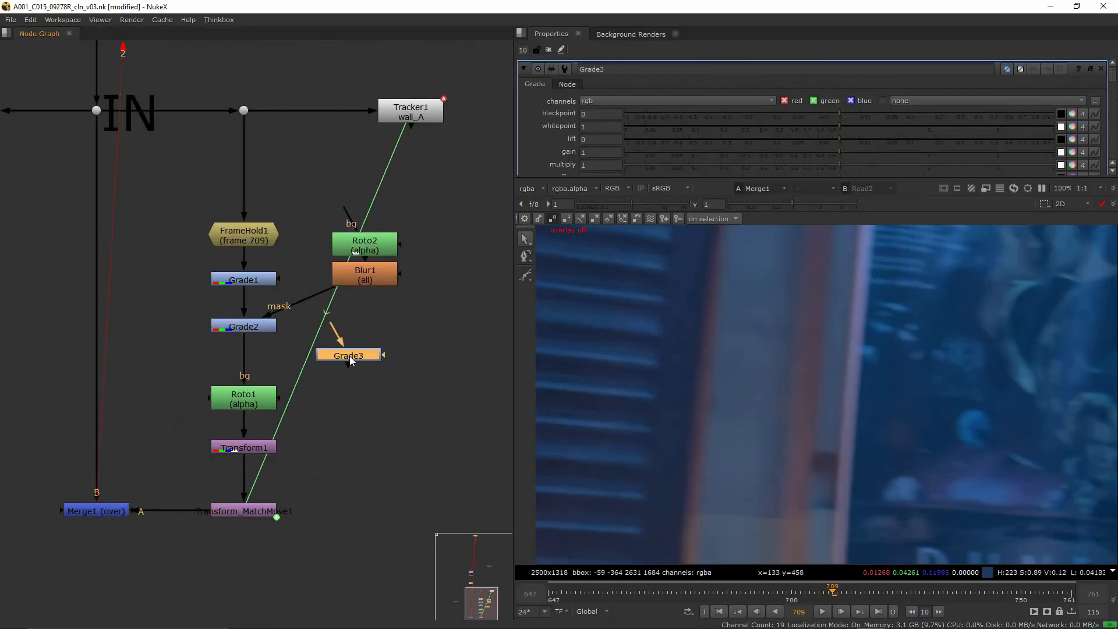
{"action": "left_click_drag", "start_coordinate": [351, 359], "coordinate": [358, 359]}
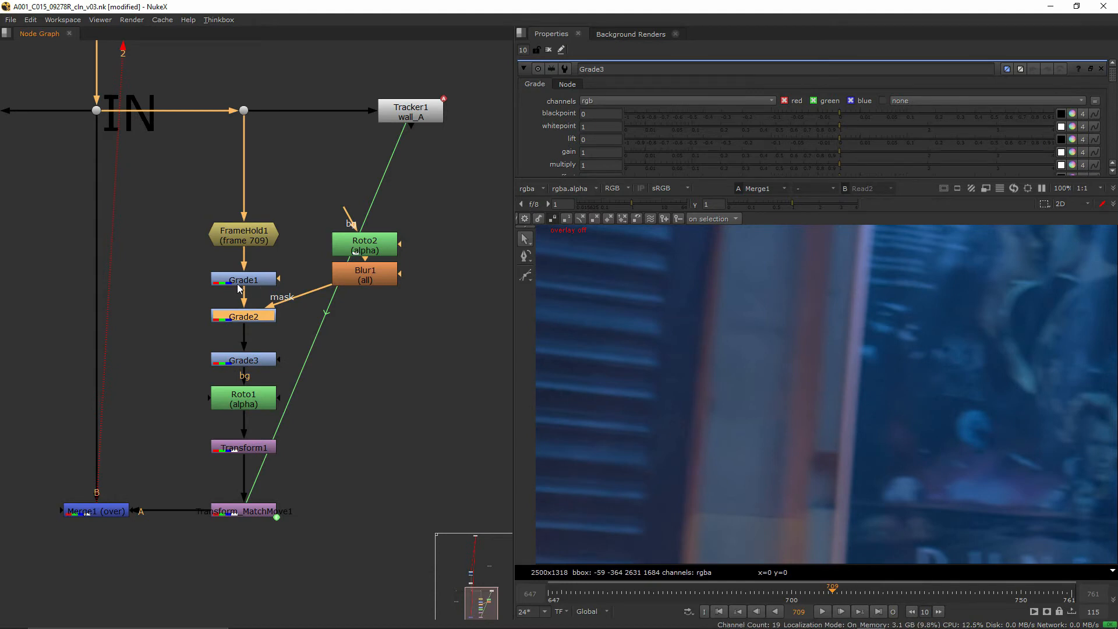
{"action": "left_click", "coordinate": [233, 364]}
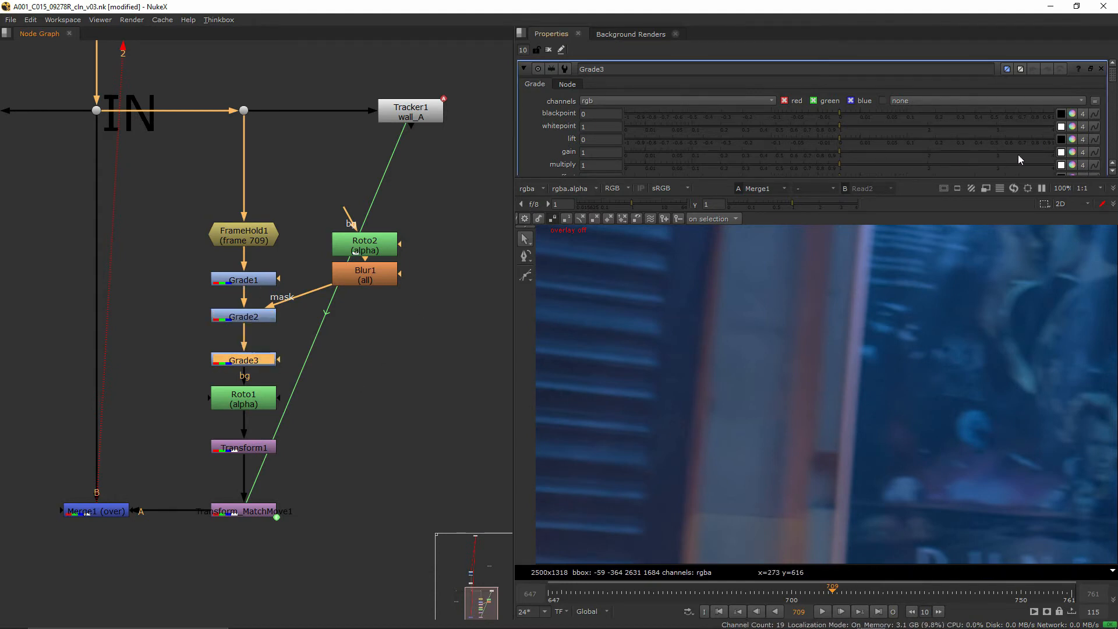
Step: Split Grade3's gain into separate channels and set a gain key of 1 at frame 709
{"action": "key", "text": "ctrl"}
{"action": "left_click", "coordinate": [1083, 154]}
{"action": "right_click", "coordinate": [606, 152]}
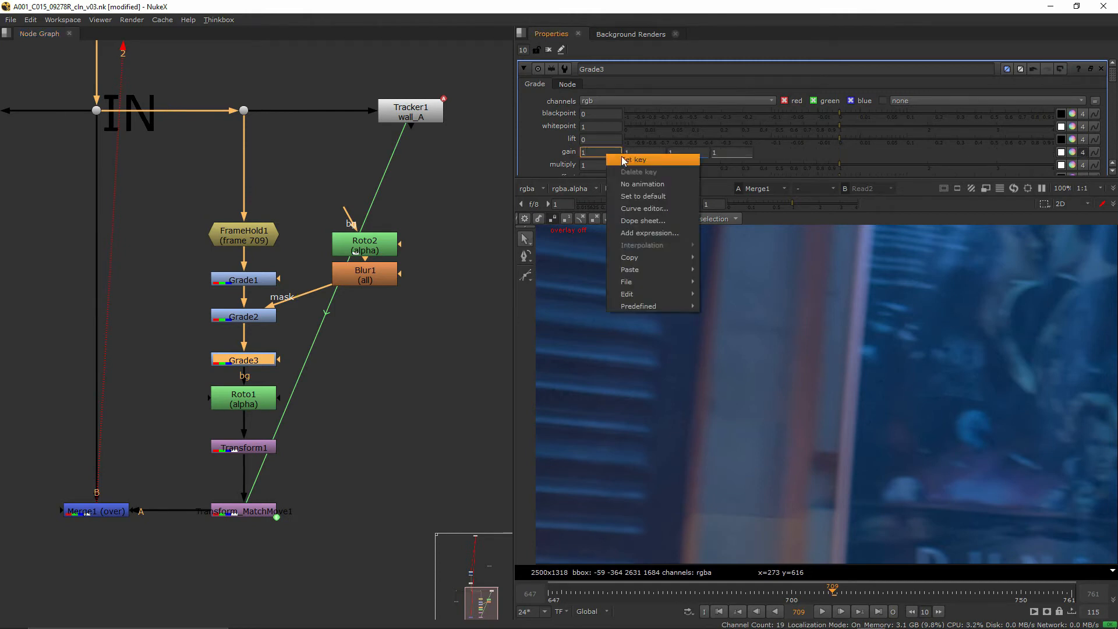
{"action": "left_click", "coordinate": [1094, 153]}
{"action": "left_click", "coordinate": [985, 154]}
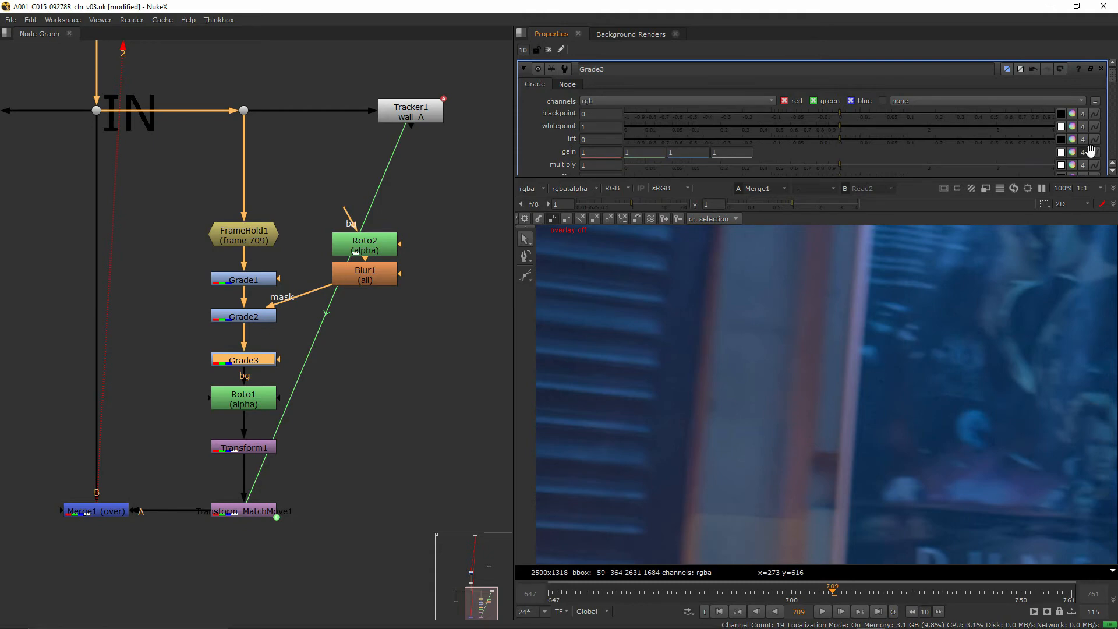
{"action": "left_click", "coordinate": [1093, 152]}
{"action": "left_click", "coordinate": [1022, 164]}
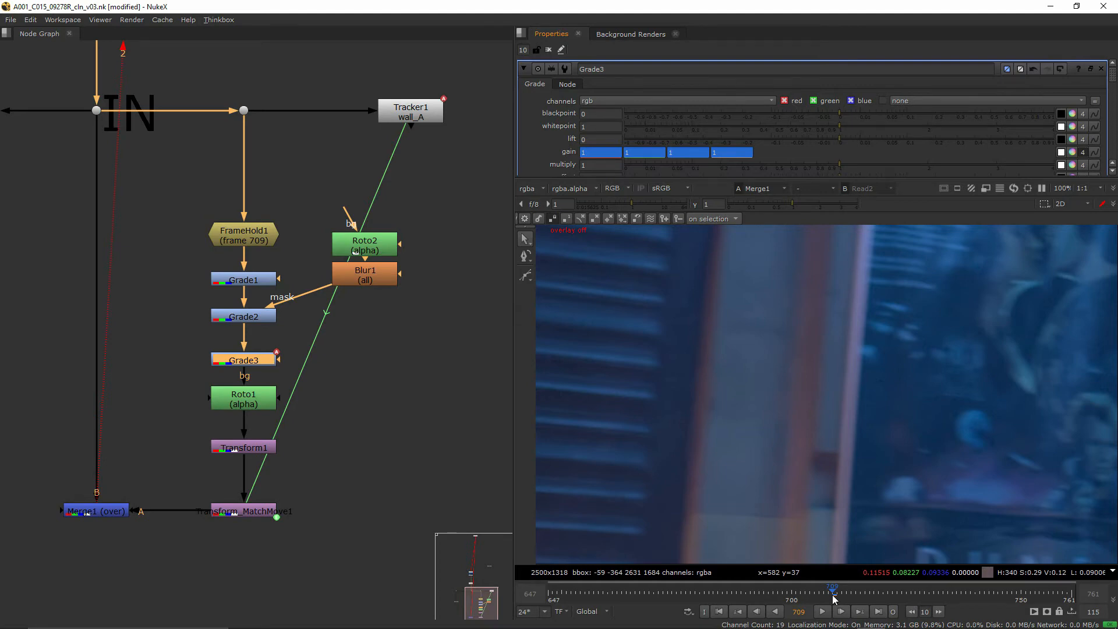
Step: At frame 726, tune Grade3's gain with the color picker sliders to about 0.893 red, 0.921 green and 0.953 blue
{"action": "scroll", "coordinate": [788, 429], "scroll_direction": "down", "scroll_amount": 2}
{"action": "left_click", "coordinate": [878, 597]}
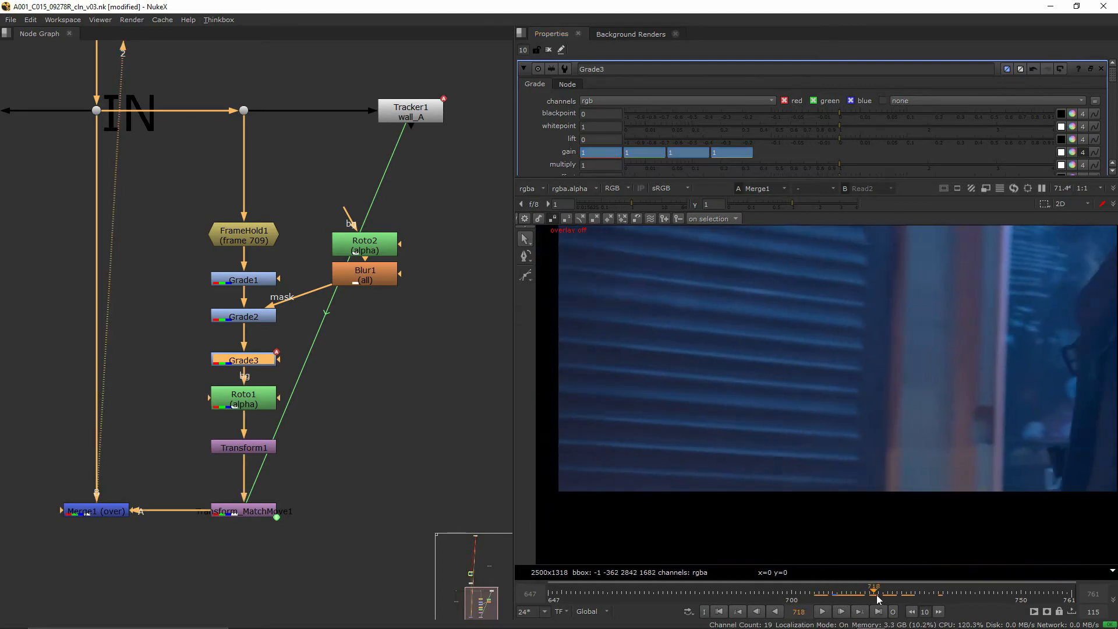
{"action": "left_click_drag", "start_coordinate": [878, 597], "coordinate": [903, 593]}
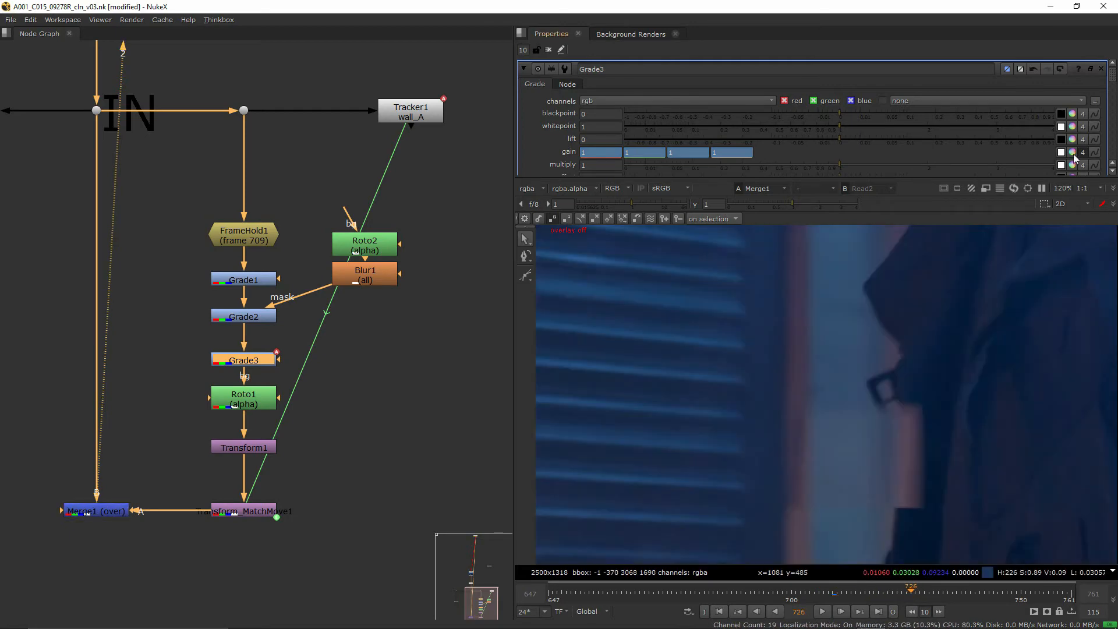
{"action": "left_click", "coordinate": [1072, 154]}
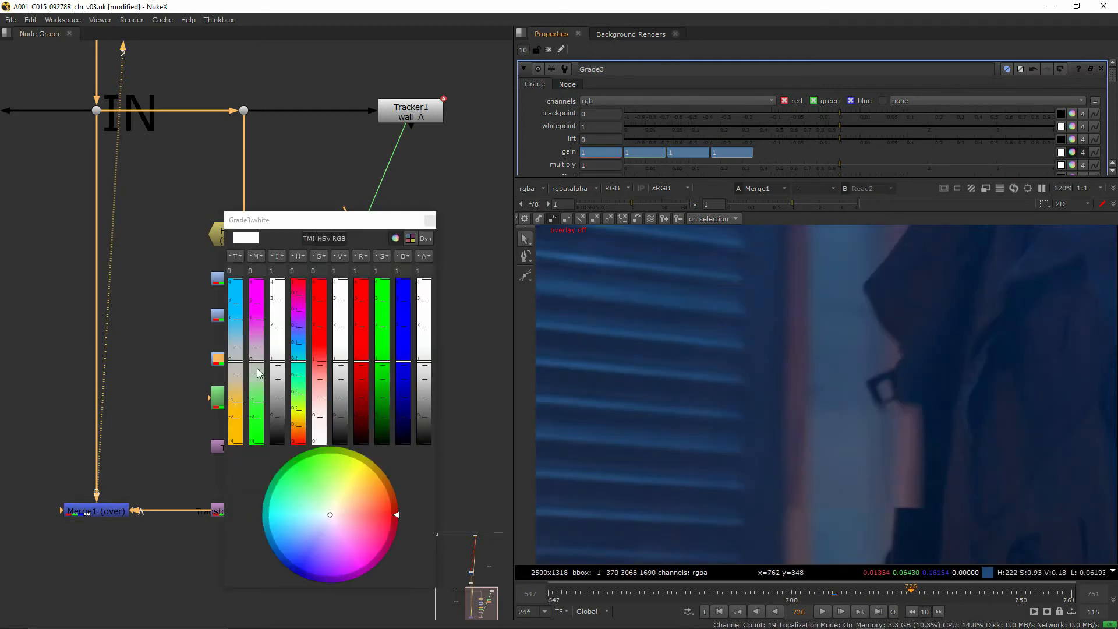
{"action": "left_click_drag", "start_coordinate": [256, 368], "coordinate": [236, 364]}
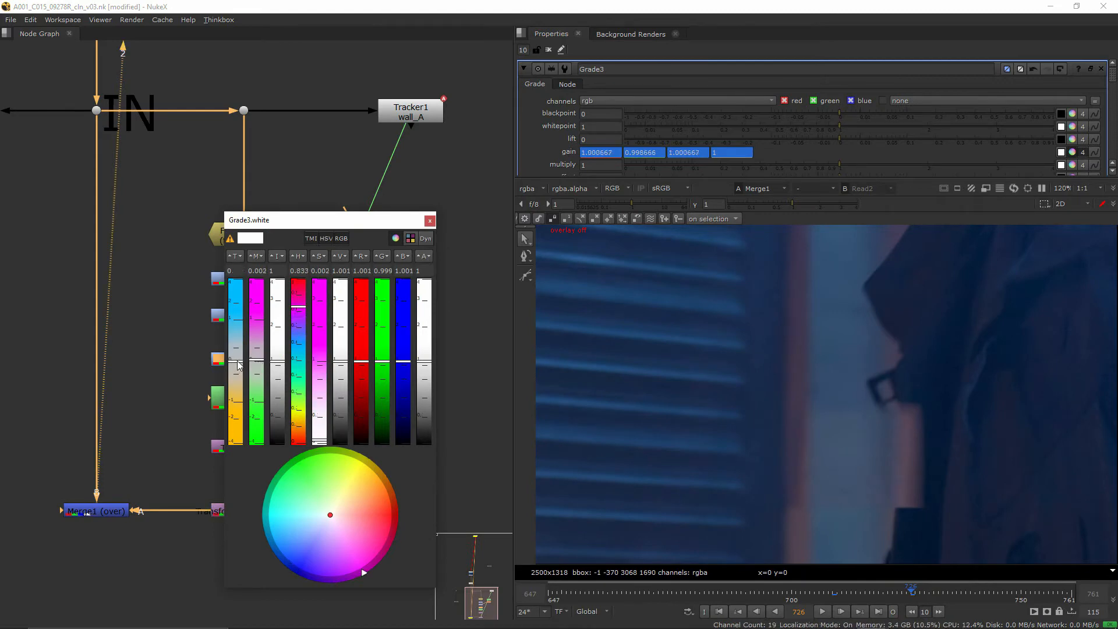
{"action": "scroll", "coordinate": [854, 425], "scroll_direction": "down", "scroll_amount": 3}
{"action": "scroll", "coordinate": [856, 450], "scroll_direction": "up", "scroll_amount": 3}
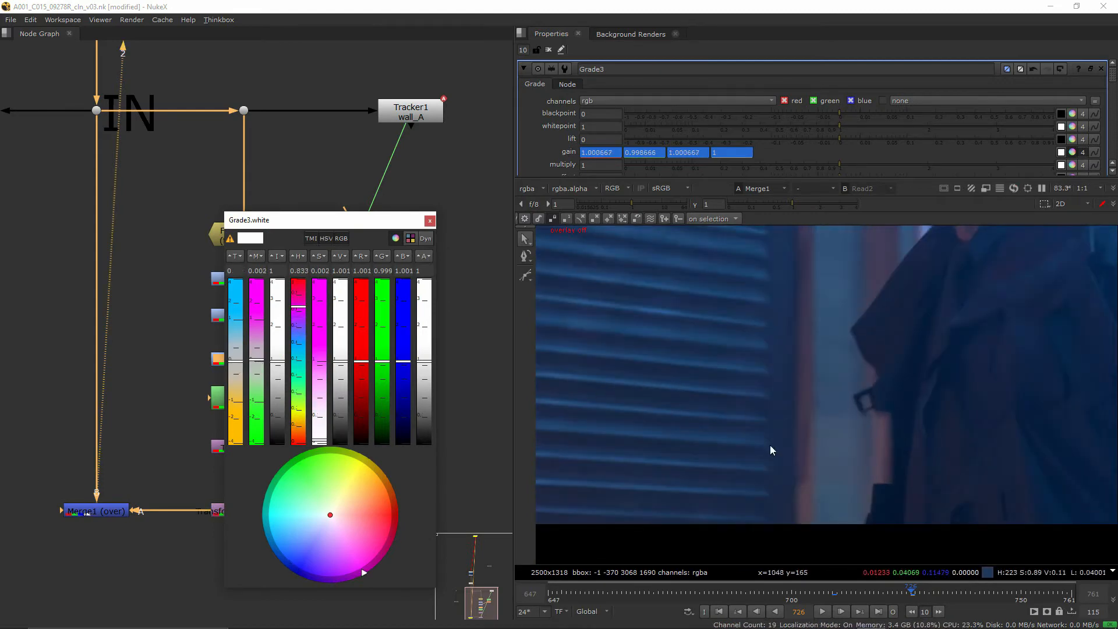
{"action": "left_click_drag", "start_coordinate": [239, 366], "coordinate": [239, 350]}
{"action": "left_click", "coordinate": [284, 273]}
{"action": "scroll", "coordinate": [285, 272], "scroll_direction": "down", "scroll_amount": 1}
{"action": "scroll", "coordinate": [285, 271], "scroll_direction": "up", "scroll_amount": 3}
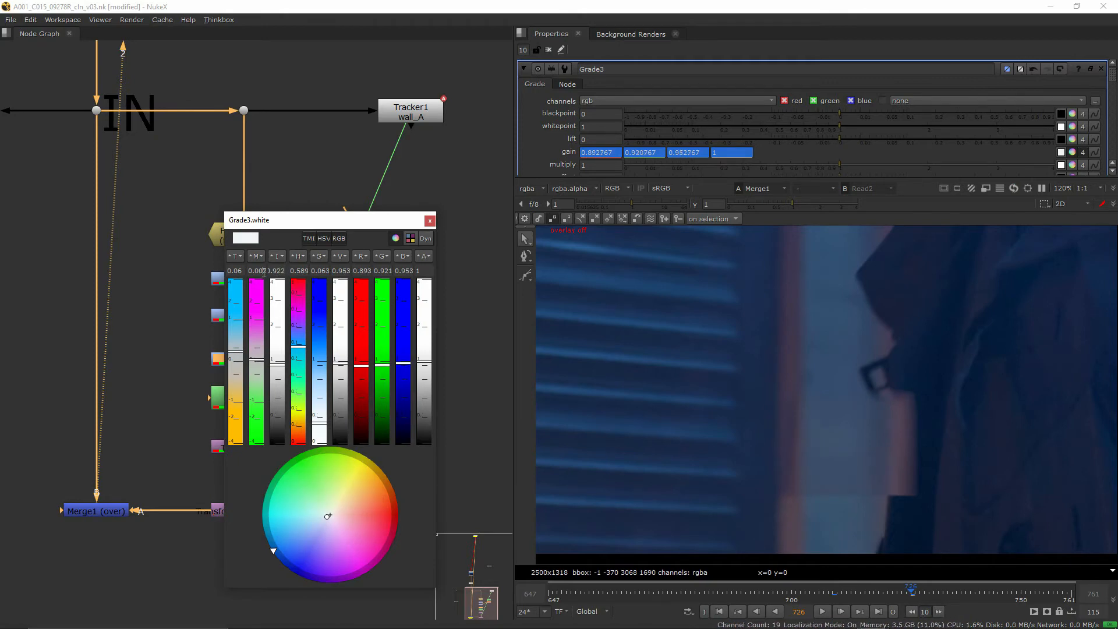
Step: Increase the saturation of Grade3's gain to about 0.785 red, 0.825 green and 0.946 blue, and open Roto1's properties
{"action": "scroll", "coordinate": [262, 271], "scroll_direction": "up", "scroll_amount": 1}
{"action": "left_click_drag", "start_coordinate": [319, 425], "coordinate": [325, 413]}
{"action": "scroll", "coordinate": [842, 432], "scroll_direction": "down", "scroll_amount": 3}
{"action": "scroll", "coordinate": [841, 431], "scroll_direction": "up", "scroll_amount": 2}
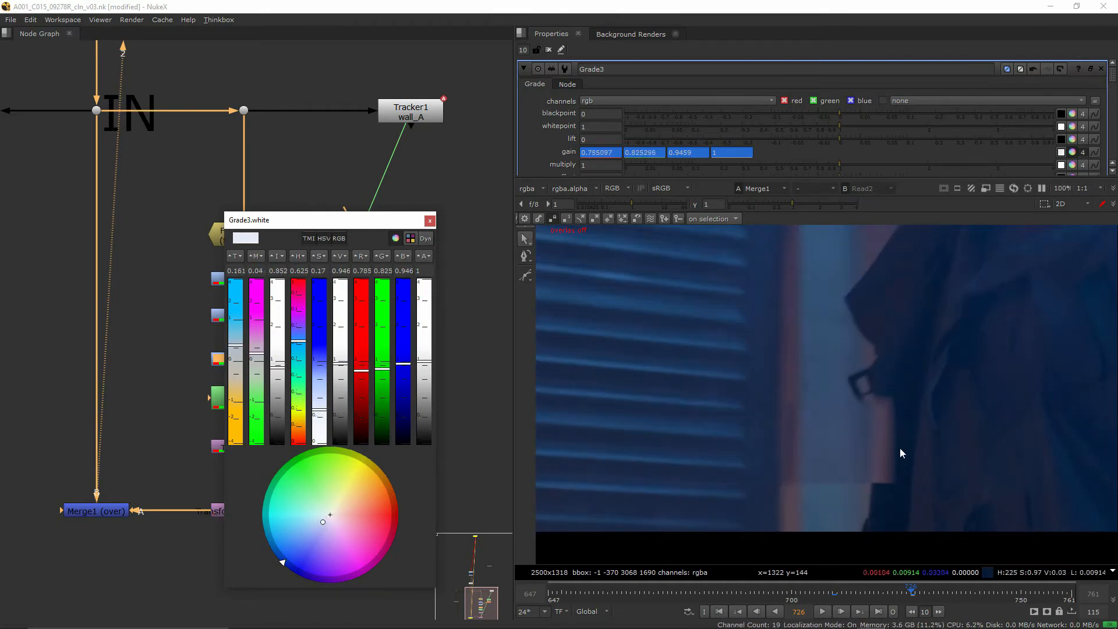
{"action": "scroll", "coordinate": [814, 460], "scroll_direction": "up", "scroll_amount": 1}
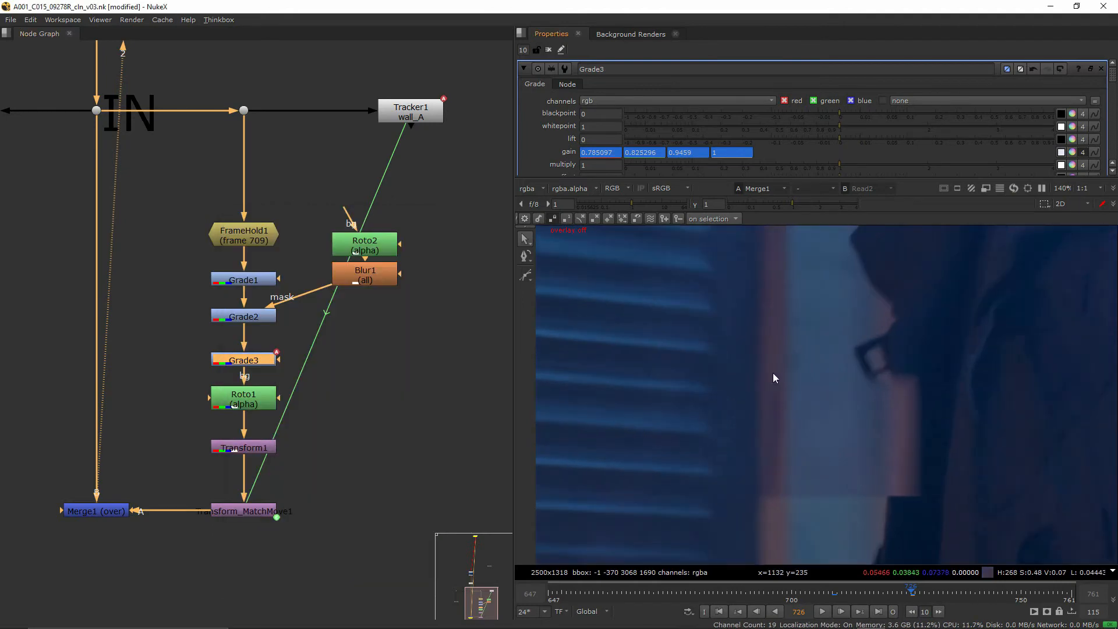
{"action": "double_click", "coordinate": [254, 392]}
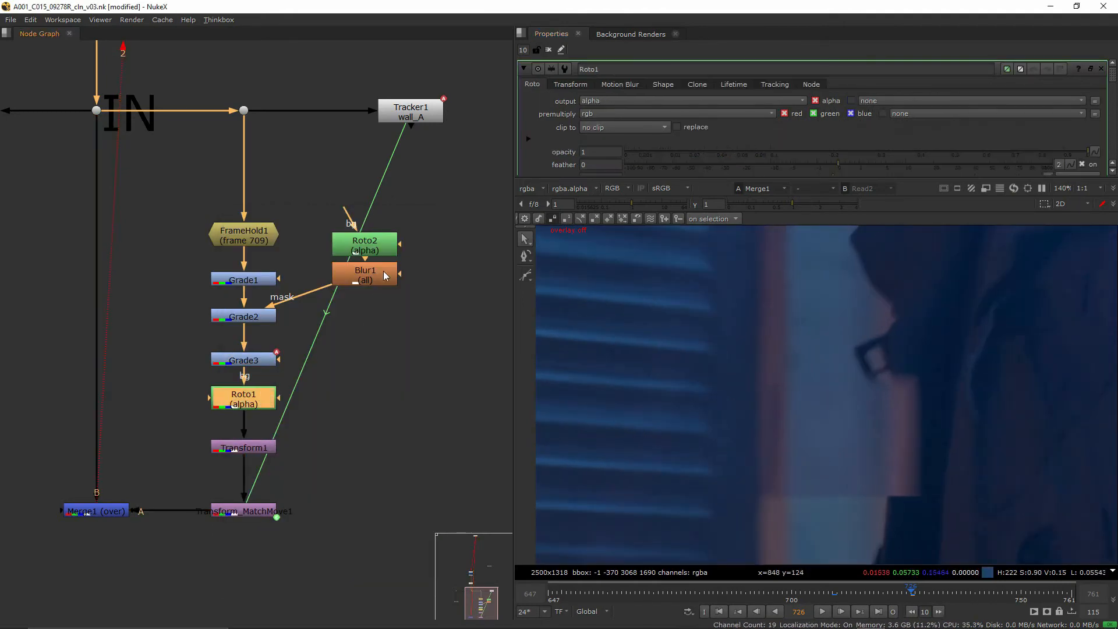
{"action": "middle_click_drag", "start_coordinate": [775, 454], "coordinate": [765, 469]}
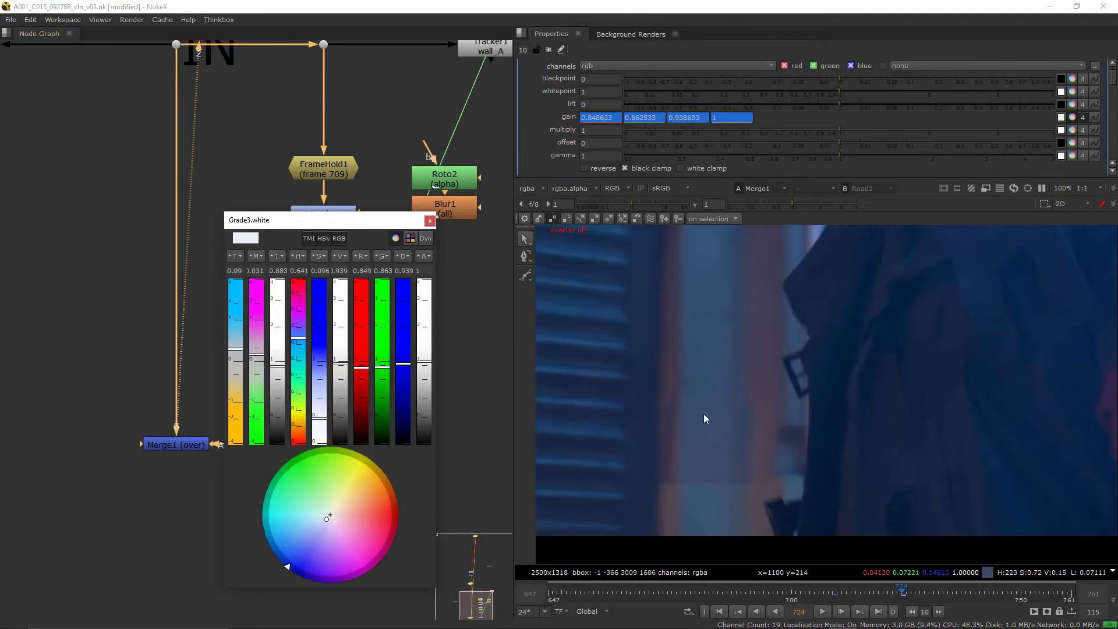
Step: Close Grade3's gain color picker, open Transform1's properties and examine how the patch lines up with the wall at frame 724
{"action": "left_click", "coordinate": [430, 222]}
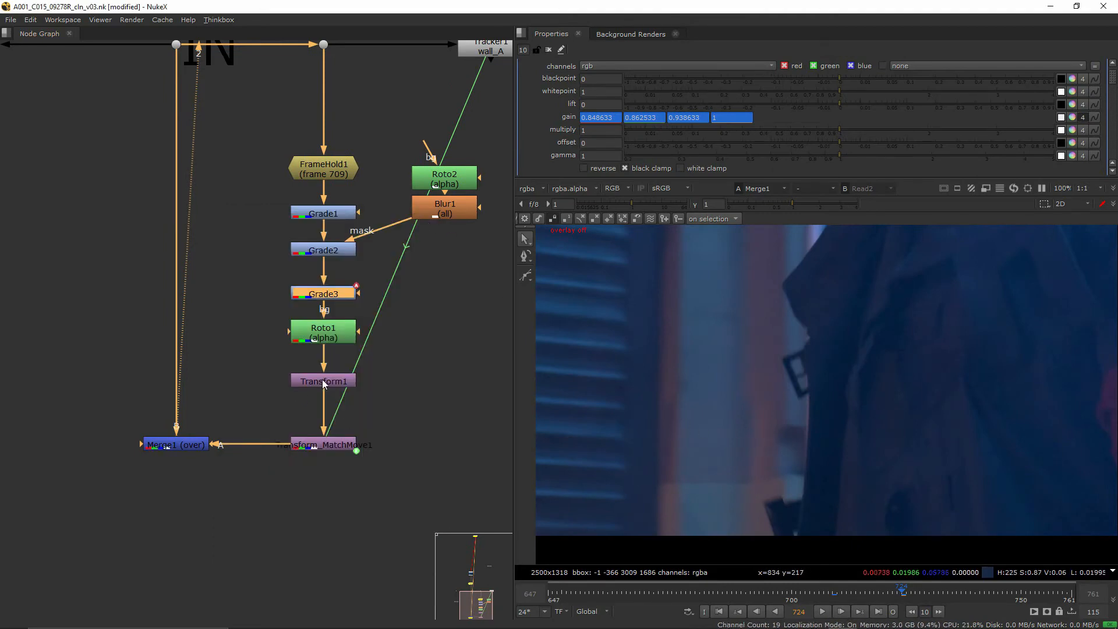
{"action": "double_click", "coordinate": [342, 382]}
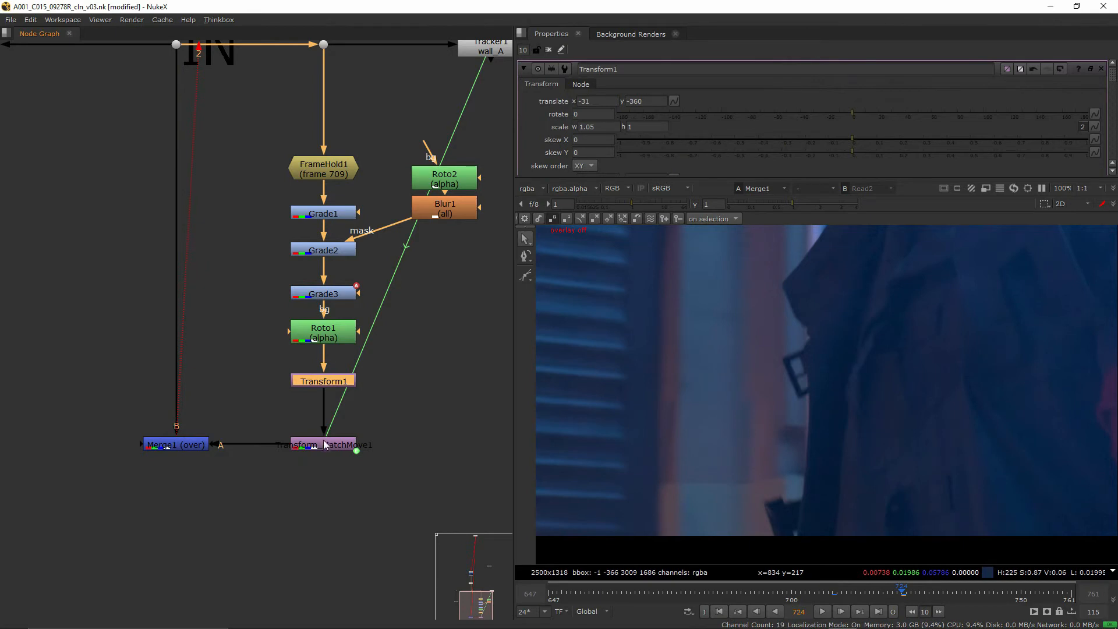
{"action": "scroll", "coordinate": [757, 431], "scroll_direction": "down", "scroll_amount": 5}
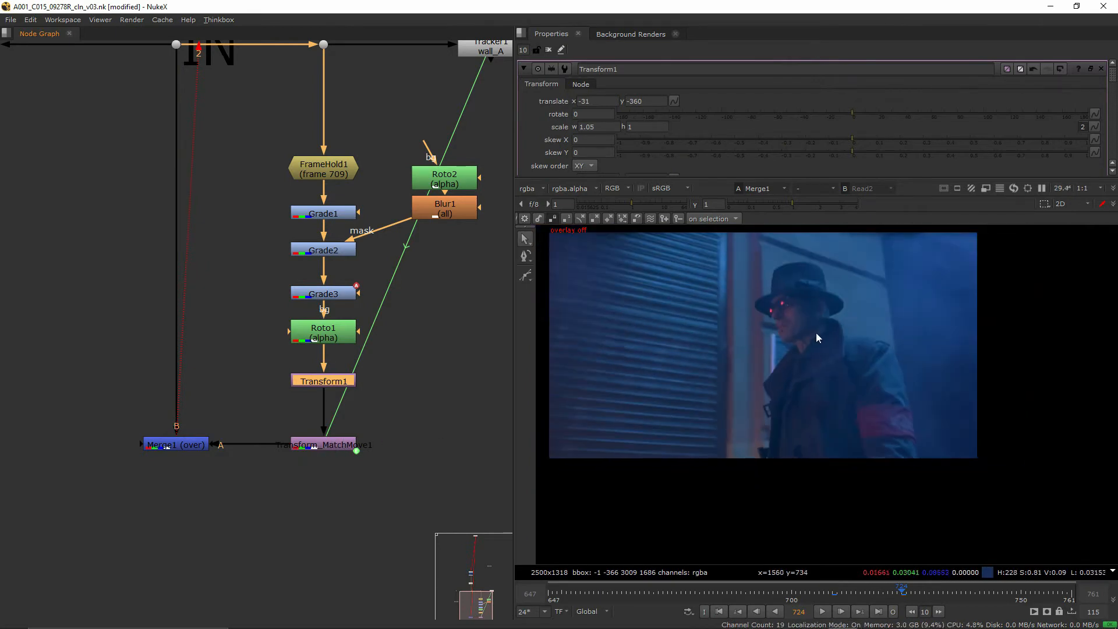
{"action": "scroll", "coordinate": [759, 349], "scroll_direction": "up", "scroll_amount": 4}
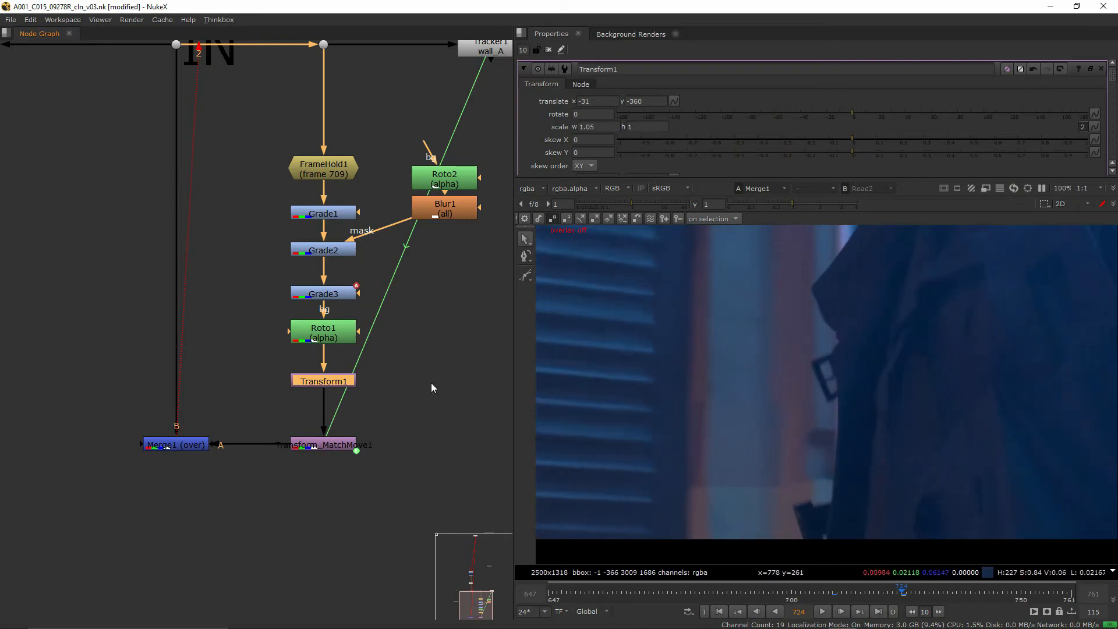
{"action": "scroll", "coordinate": [780, 407], "scroll_direction": "down", "scroll_amount": 1}
{"action": "scroll", "coordinate": [771, 425], "scroll_direction": "up", "scroll_amount": 3}
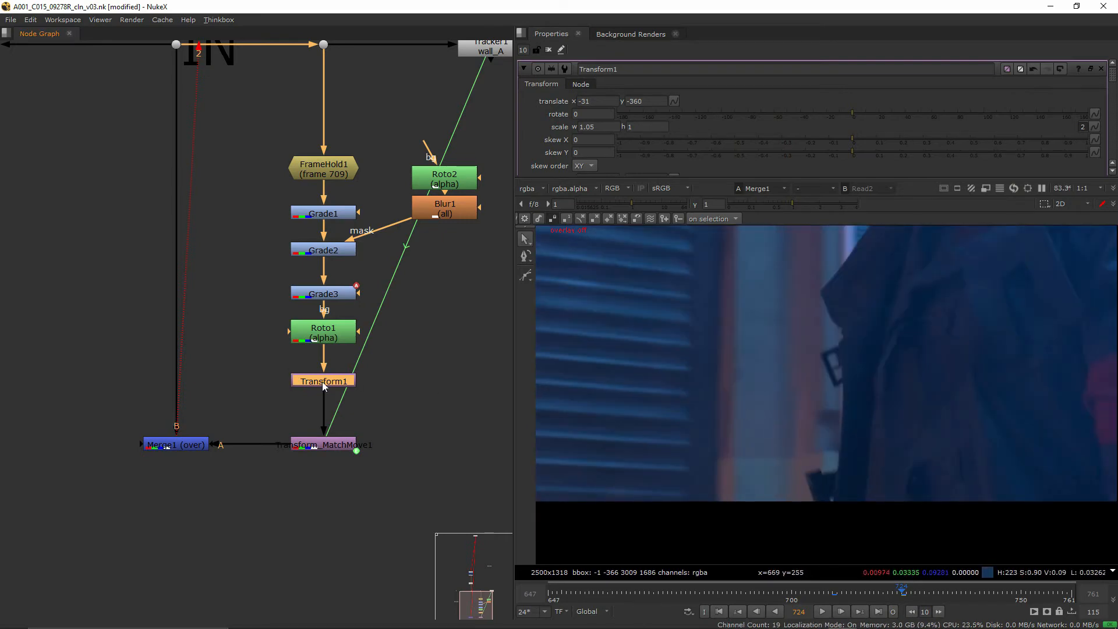
{"action": "scroll", "coordinate": [689, 419], "scroll_direction": "up", "scroll_amount": 2}
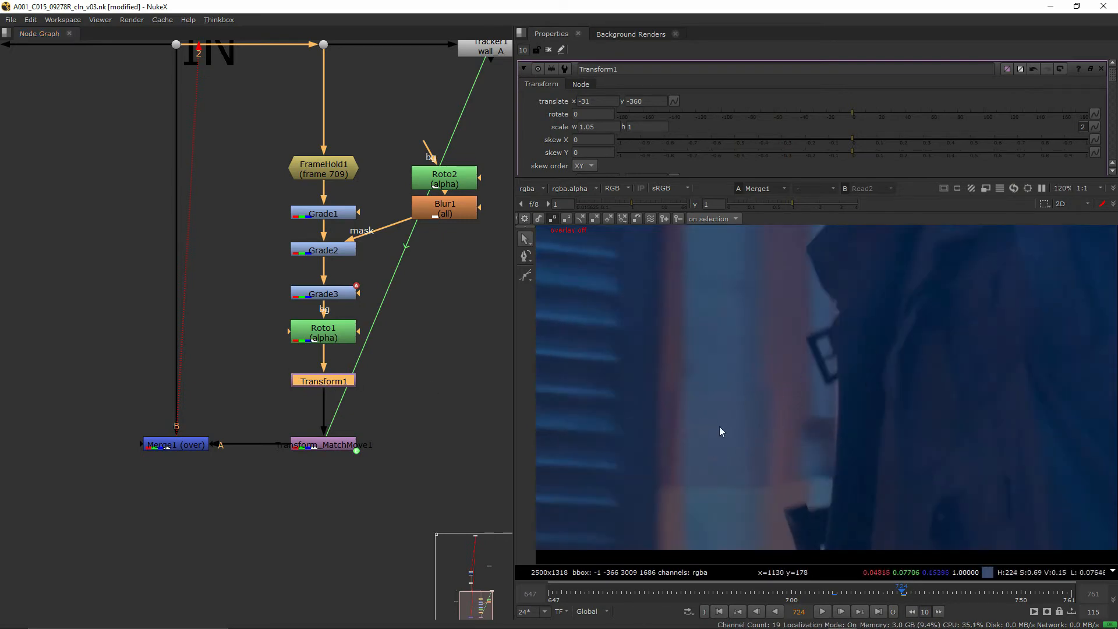
Step: Add a second Transform node directly below Transform1 and label it tracking_cion
{"action": "left_click_drag", "start_coordinate": [336, 387], "coordinate": [336, 381]}
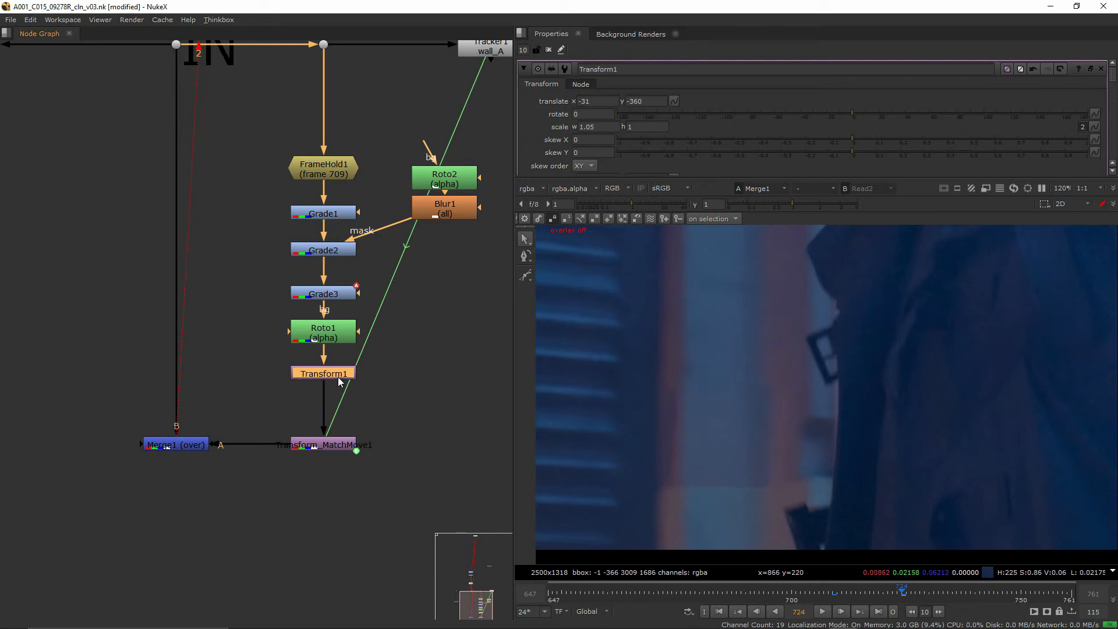
{"action": "left_click_drag", "start_coordinate": [338, 376], "coordinate": [338, 372]}
{"action": "key", "text": "t"}
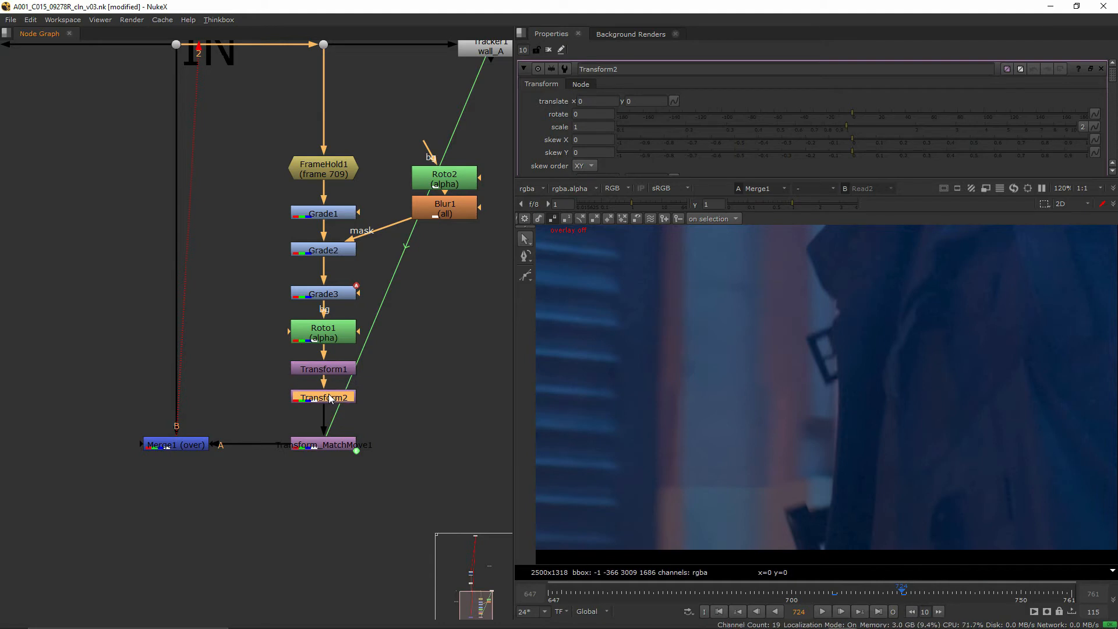
{"action": "left_click", "coordinate": [582, 85]}
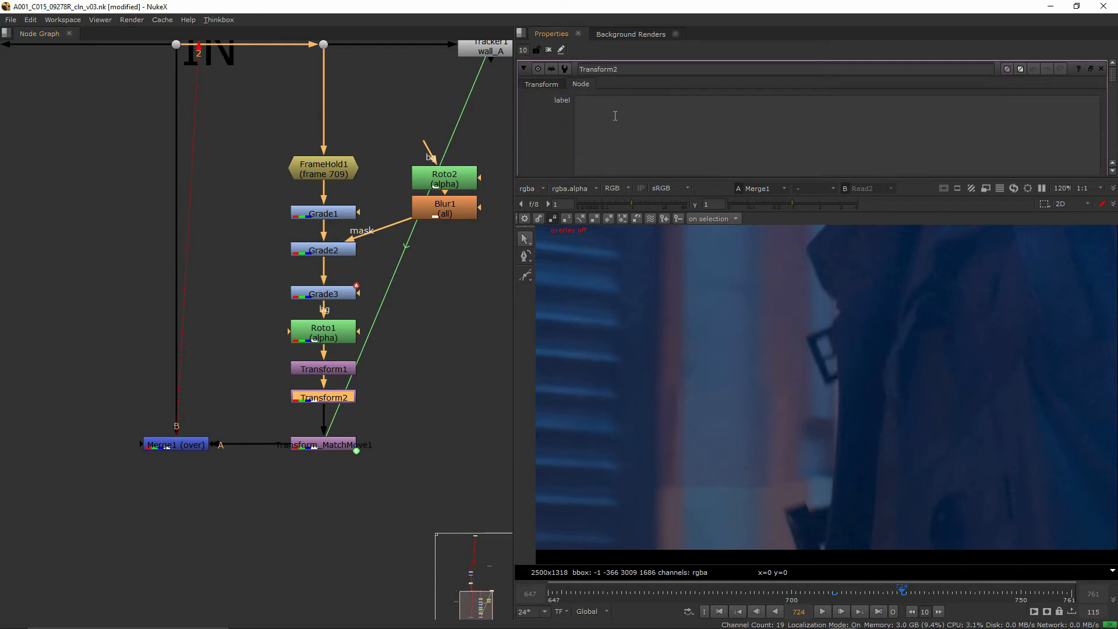
{"action": "left_click", "coordinate": [615, 116]}
{"action": "type", "text": "trac"}
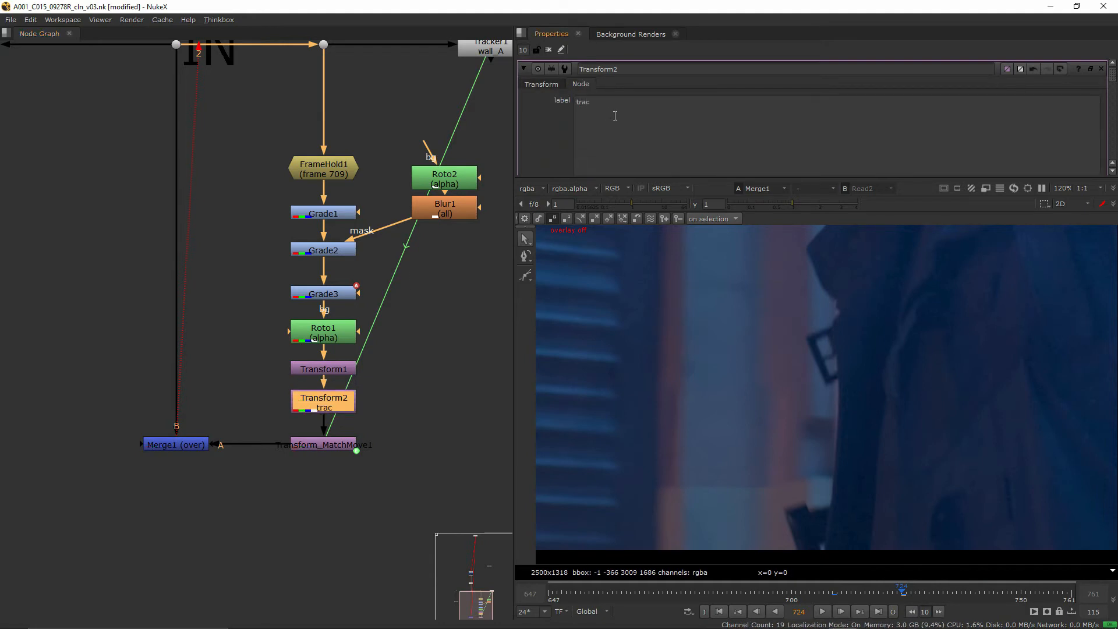
{"action": "type", "text": "king_cion"}
Step: Turn on the viewer overlays and close the other nodes' properties, keeping only Transform2's open
{"action": "scroll", "coordinate": [699, 431], "scroll_direction": "down", "scroll_amount": 6}
{"action": "key", "text": "q"}
{"action": "scroll", "coordinate": [796, 357], "scroll_direction": "down", "scroll_amount": 1}
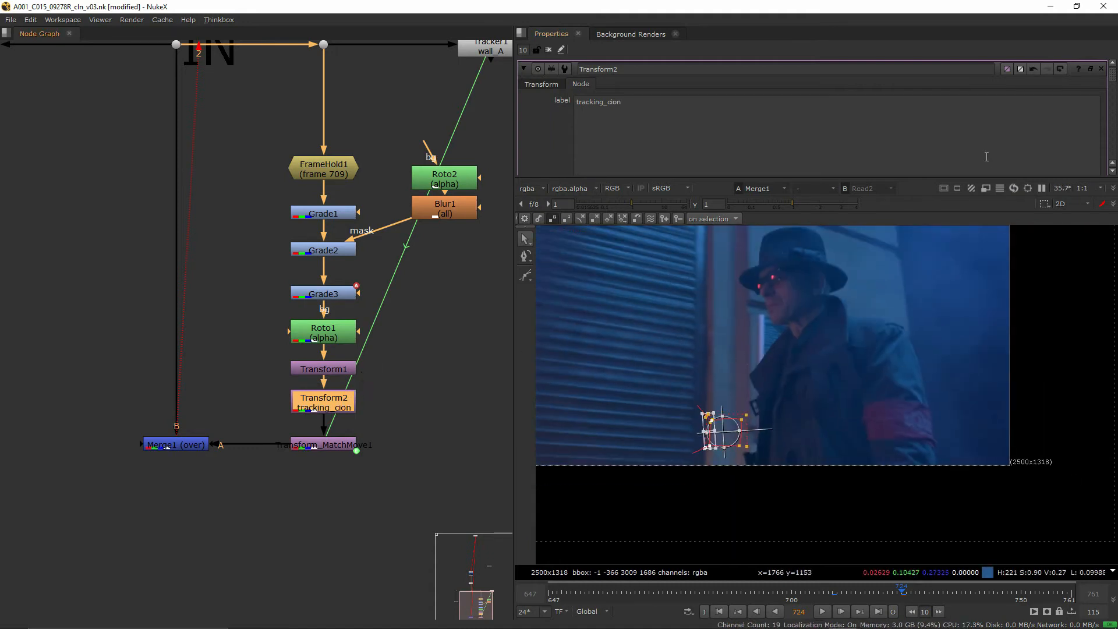
{"action": "scroll", "coordinate": [986, 156], "scroll_direction": "down", "scroll_amount": 5}
{"action": "left_click", "coordinate": [1099, 114]}
{"action": "left_click", "coordinate": [1100, 111]}
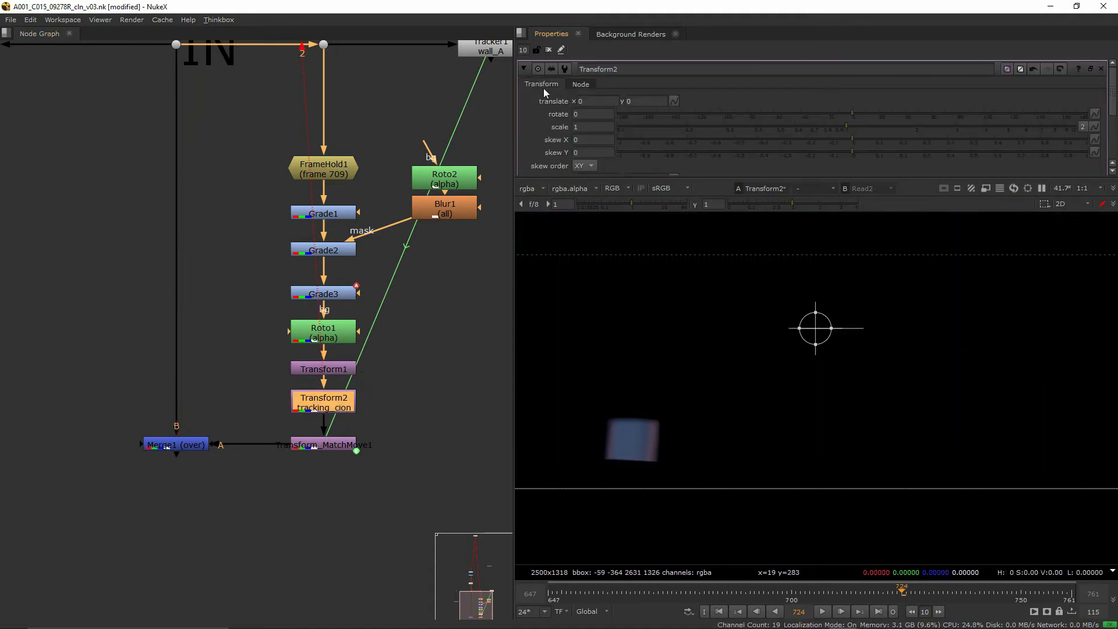
Step: With Merge1 in the viewer, position Transform2's pivot on the wall patch and split its scale into separate width and height
{"action": "left_click", "coordinate": [192, 445]}
{"action": "key", "text": "2"}
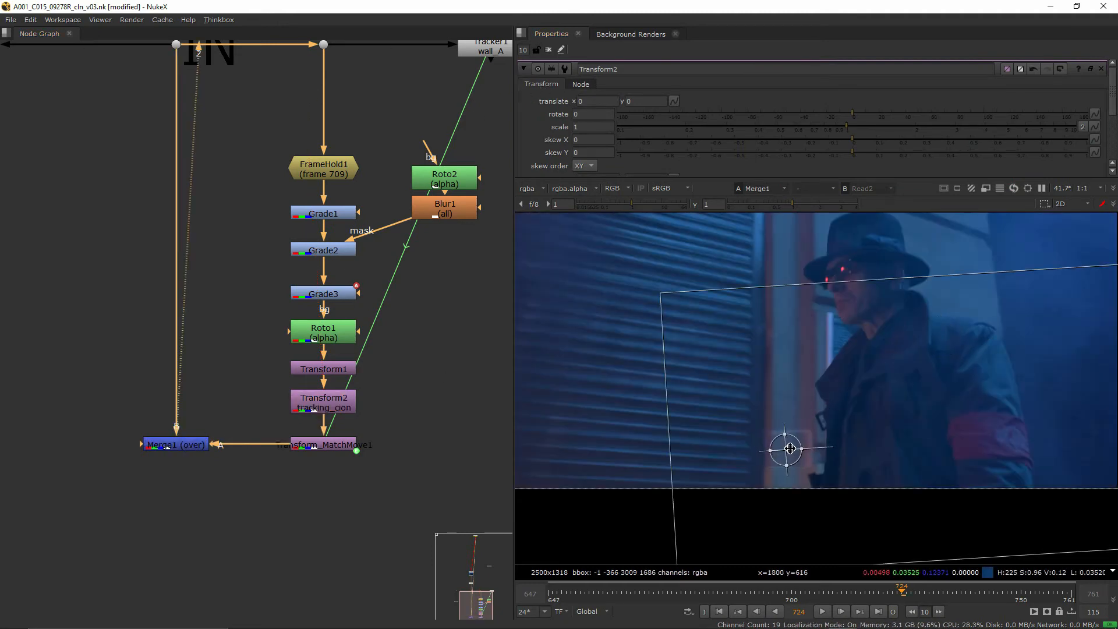
{"action": "scroll", "coordinate": [786, 460], "scroll_direction": "up", "scroll_amount": 6}
{"action": "middle_click_drag", "start_coordinate": [770, 432], "coordinate": [754, 449]}
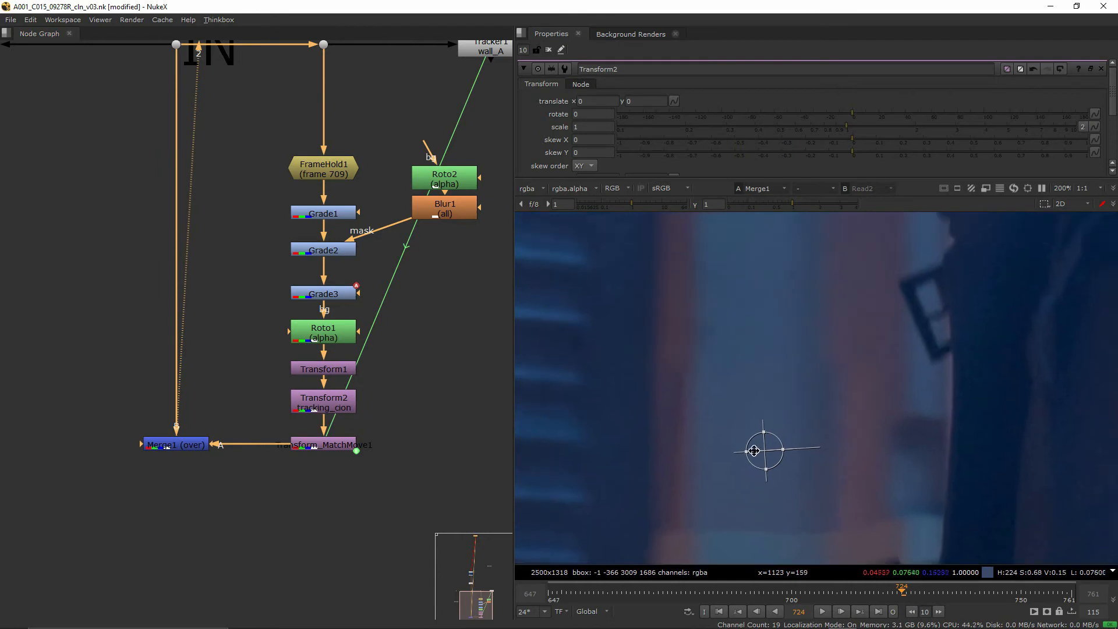
{"action": "left_click_drag", "start_coordinate": [763, 451], "coordinate": [761, 453], "text": "ctrl"}
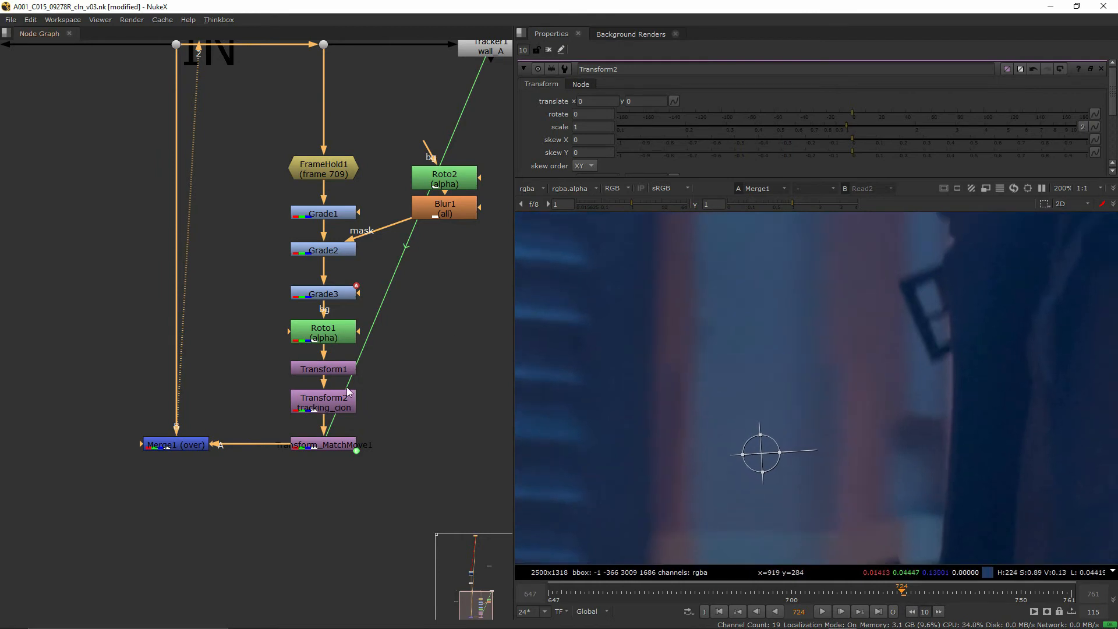
{"action": "left_click", "coordinate": [315, 401]}
{"action": "scroll", "coordinate": [840, 469], "scroll_direction": "down", "scroll_amount": 2}
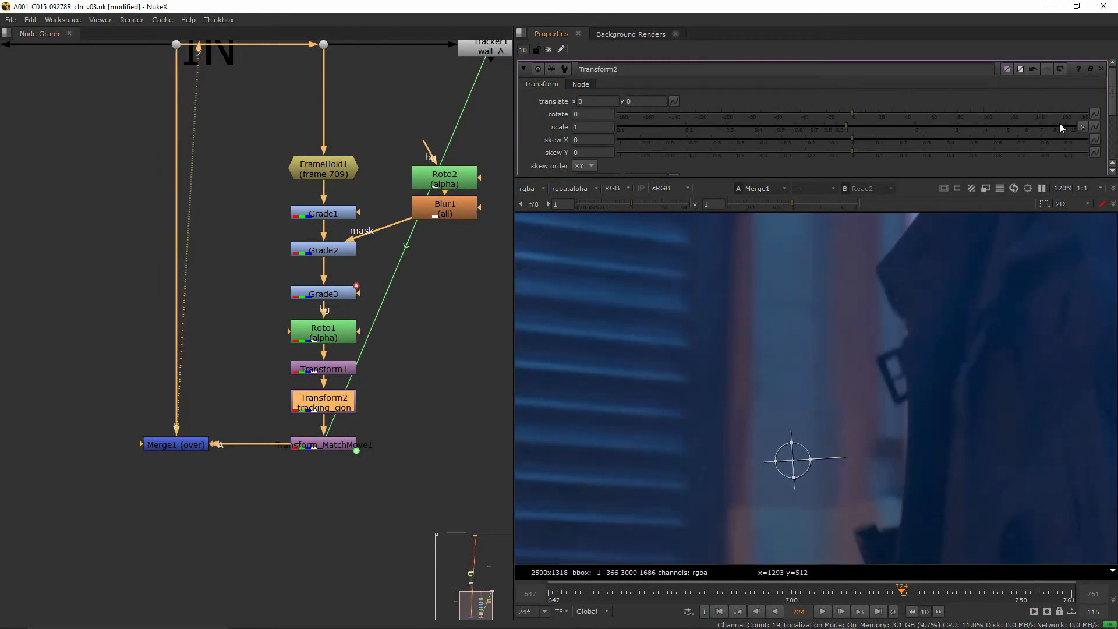
{"action": "left_click", "coordinate": [1083, 127]}
Step: At frame 709, set keys of 1 on Transform2's scale width and height
{"action": "left_click", "coordinate": [828, 596]}
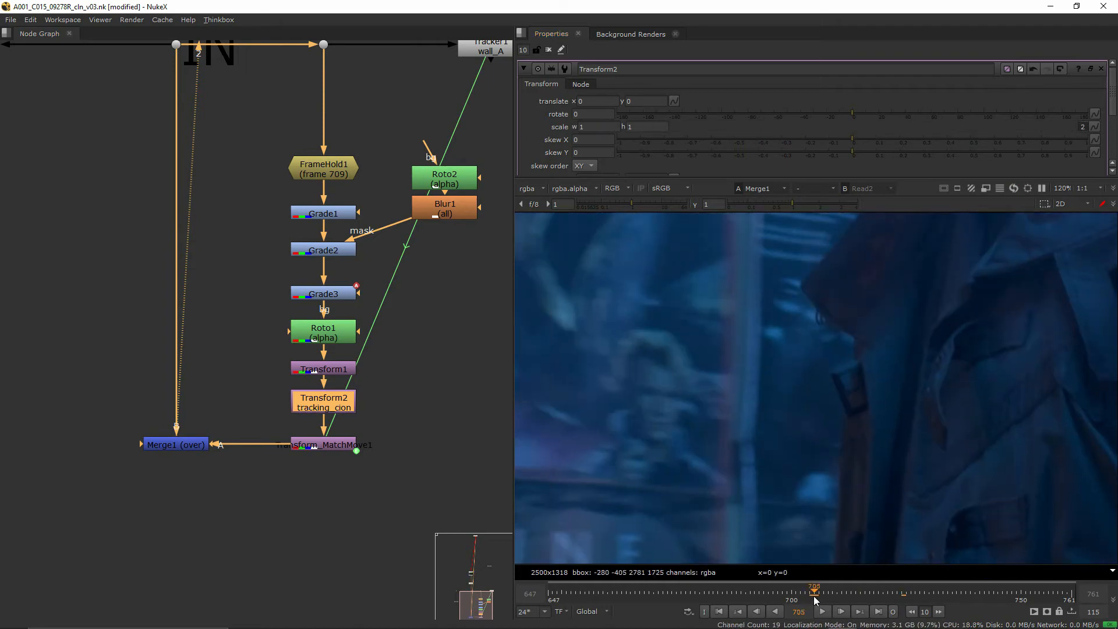
{"action": "left_click_drag", "start_coordinate": [828, 601], "coordinate": [832, 599]}
{"action": "scroll", "coordinate": [833, 524], "scroll_direction": "down", "scroll_amount": 3}
{"action": "middle_click_drag", "start_coordinate": [747, 510], "coordinate": [882, 485]}
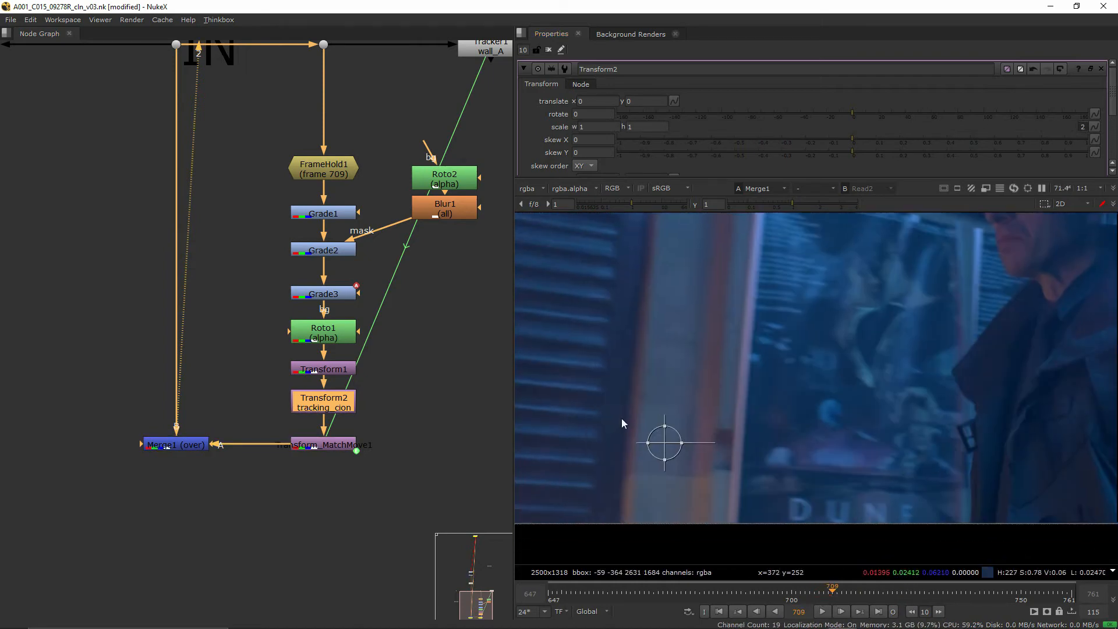
{"action": "right_click", "coordinate": [599, 126]}
{"action": "left_click", "coordinate": [609, 133]}
{"action": "right_click", "coordinate": [646, 126]}
{"action": "left_click", "coordinate": [655, 133]}
Step: Set keys of 0 on Transform2's rotate and on its translate x and y at frame 709
{"action": "right_click", "coordinate": [568, 110]}
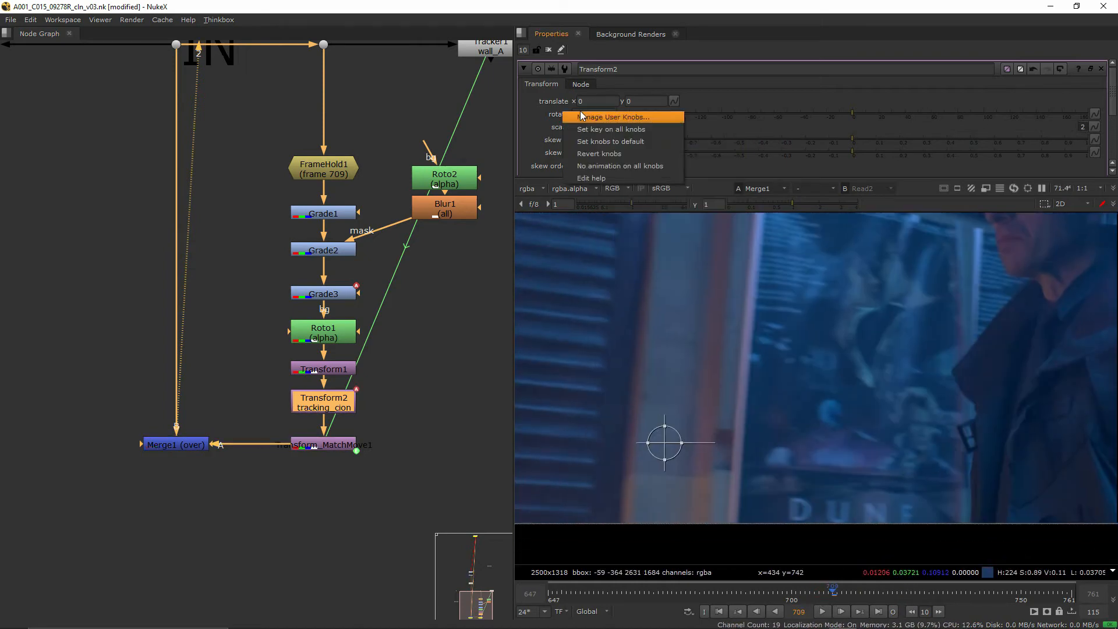
{"action": "left_click", "coordinate": [582, 115]}
{"action": "left_click", "coordinate": [652, 242]}
{"action": "right_click", "coordinate": [589, 113]}
{"action": "left_click", "coordinate": [598, 120]}
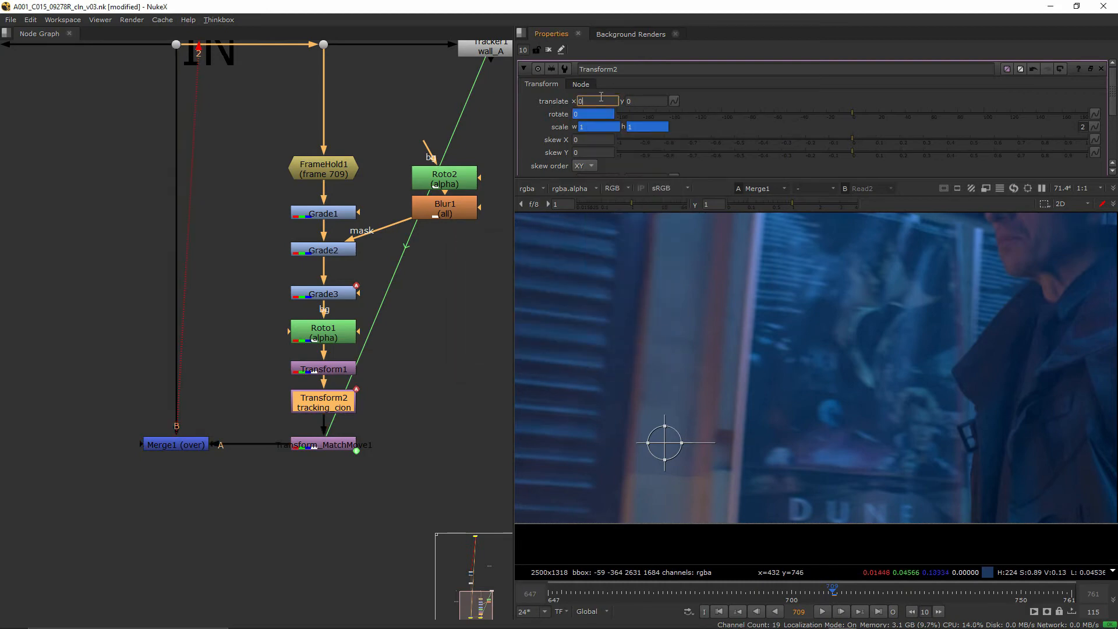
{"action": "right_click", "coordinate": [599, 100]}
{"action": "left_click", "coordinate": [608, 106]}
{"action": "right_click", "coordinate": [630, 102]}
{"action": "left_click", "coordinate": [644, 109]}
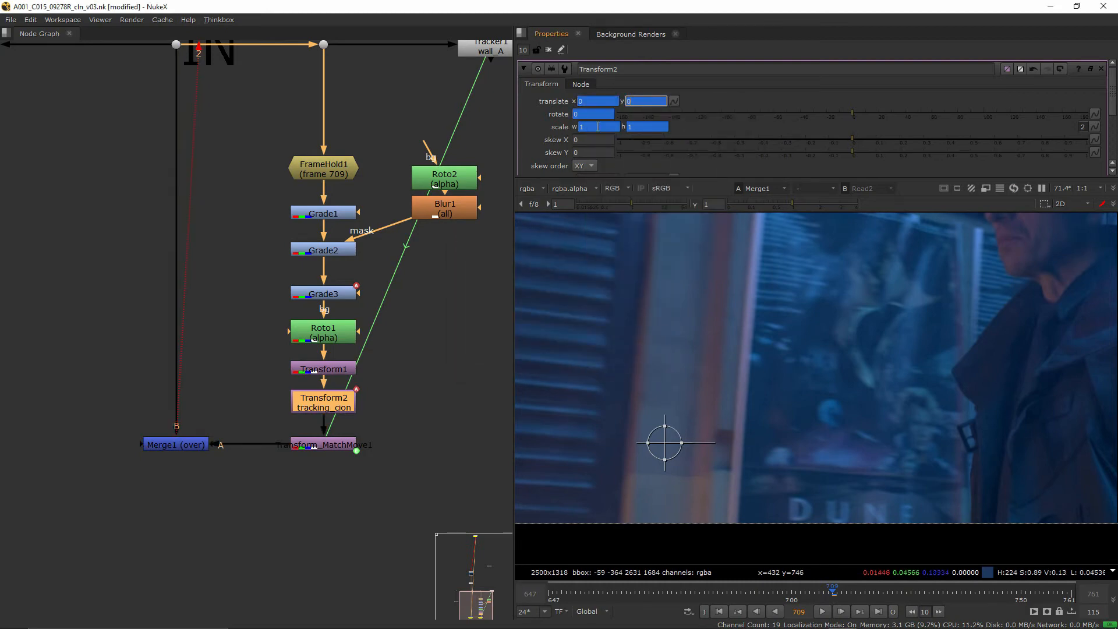
Step: At frame 725, set Transform2's scale width to 0.9 to narrow the patch
{"action": "left_click", "coordinate": [902, 599]}
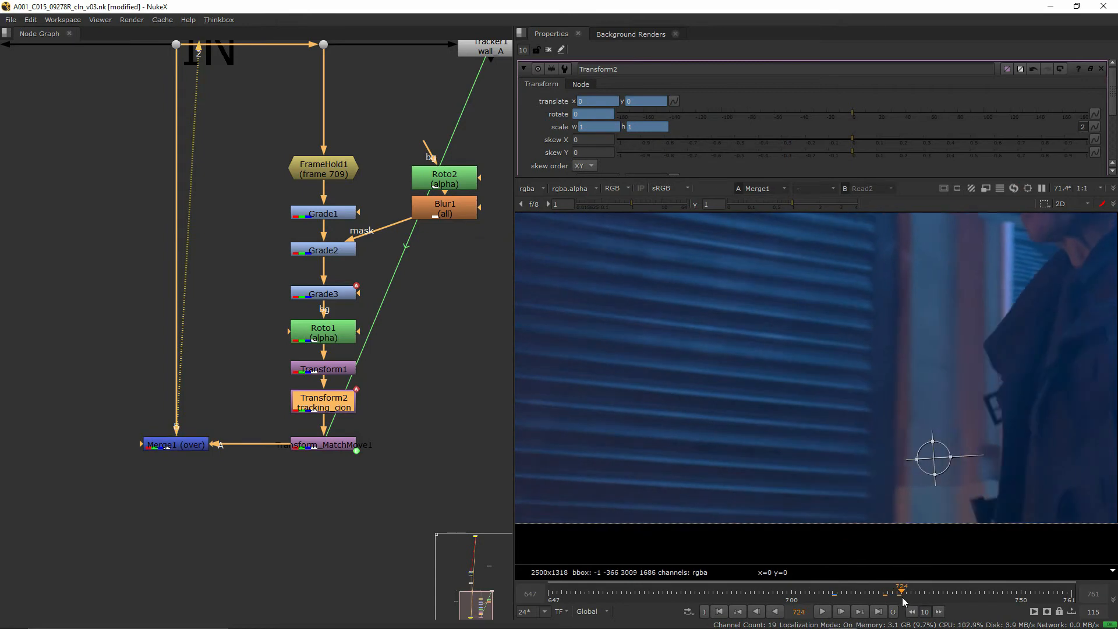
{"action": "left_click", "coordinate": [906, 599]}
{"action": "scroll", "coordinate": [931, 460], "scroll_direction": "up", "scroll_amount": 8}
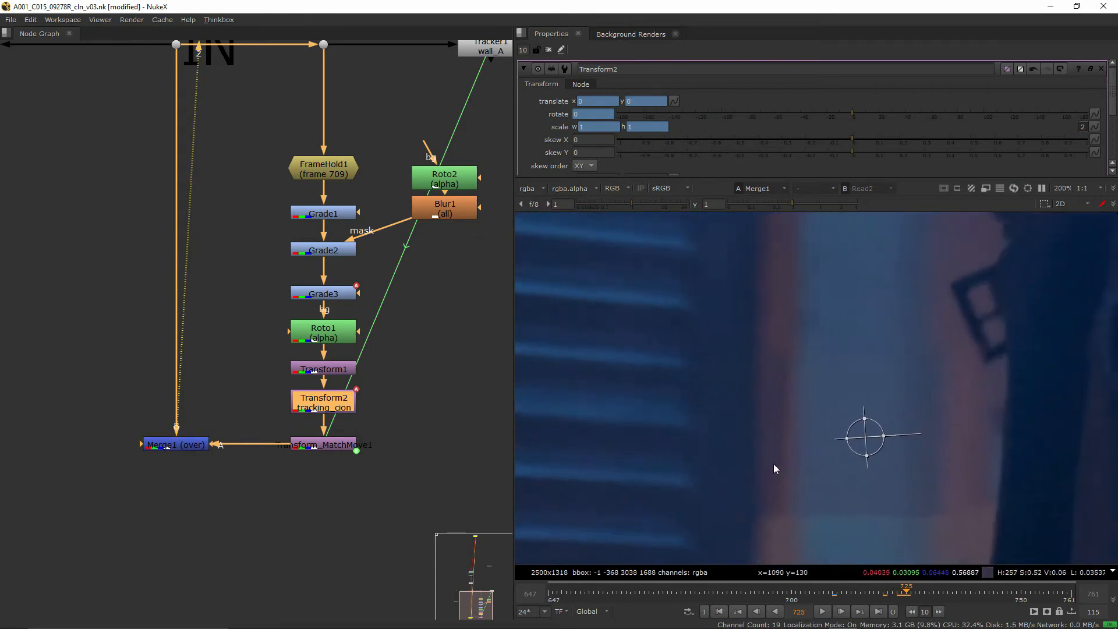
{"action": "double_click", "coordinate": [609, 127]}
{"action": "type", "text": ".9"}
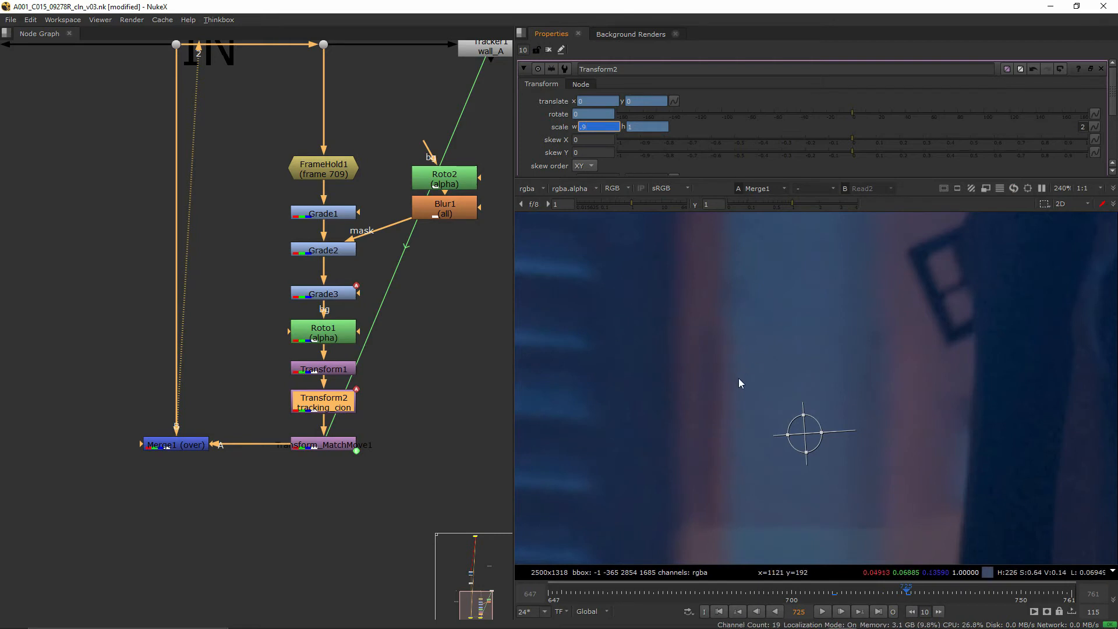
{"action": "key", "text": "Return"}
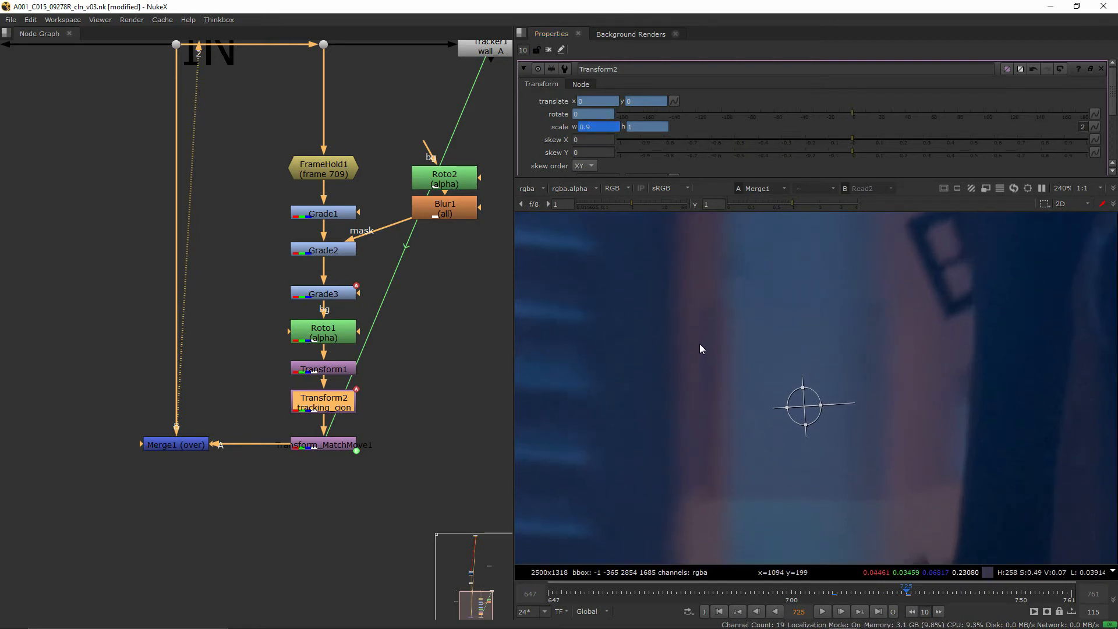
Step: Move FrameHold1 and Grade1 up in the node graph and insert a new Grade node between Grade1 and Grade2
{"action": "scroll", "coordinate": [679, 389], "scroll_direction": "down", "scroll_amount": 4}
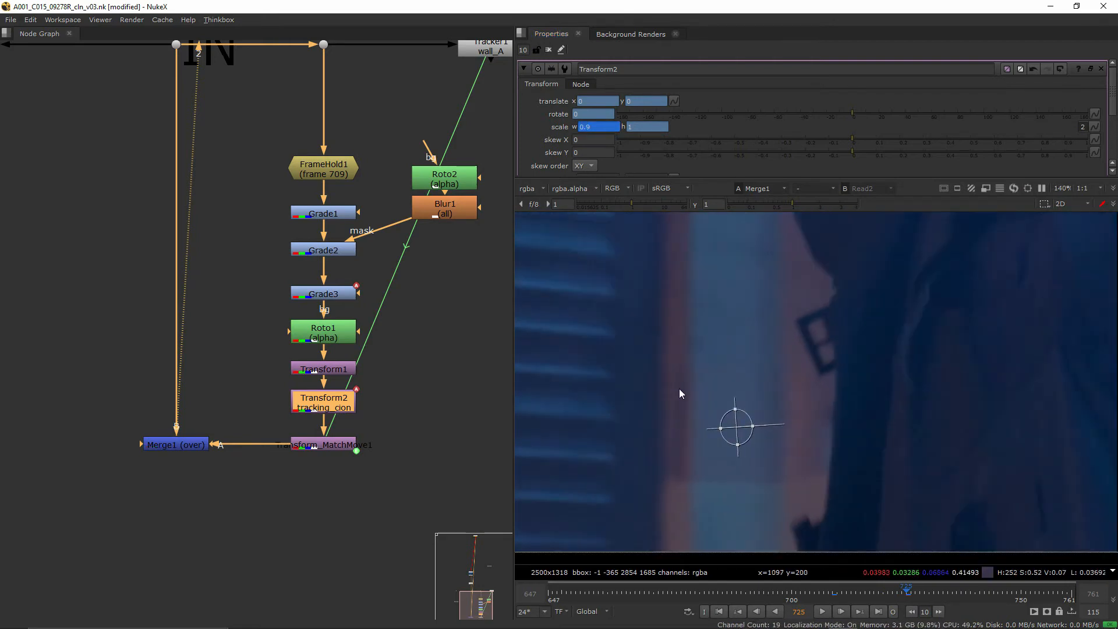
{"action": "scroll", "coordinate": [656, 385], "scroll_direction": "up", "scroll_amount": 3}
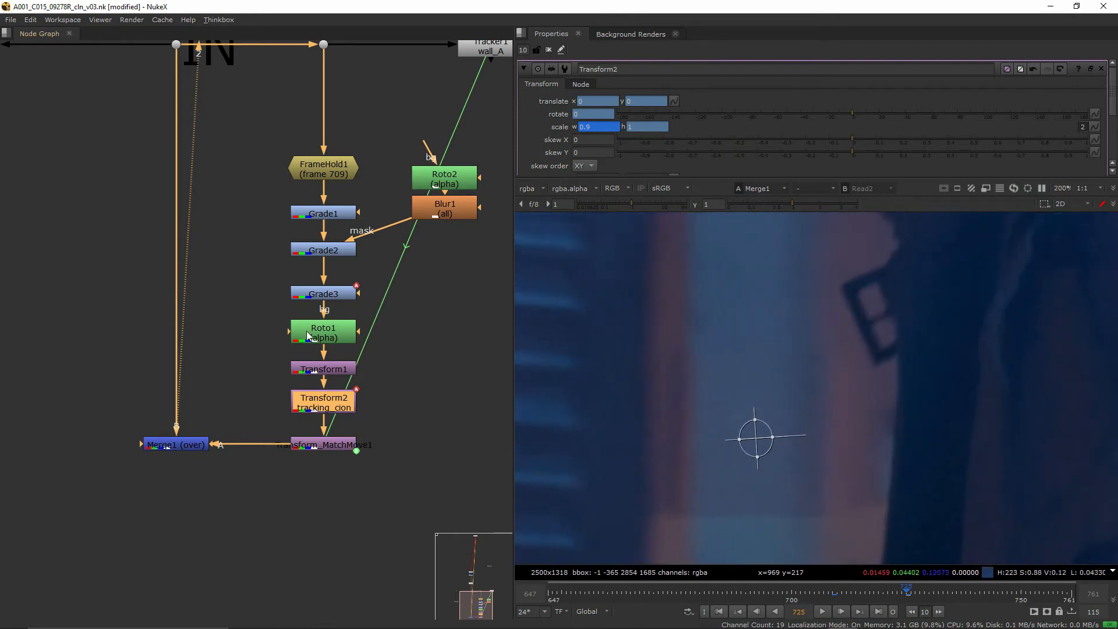
{"action": "double_click", "coordinate": [333, 333]}
{"action": "middle_click_drag", "start_coordinate": [431, 339], "coordinate": [330, 485]}
{"action": "scroll", "coordinate": [330, 483], "scroll_direction": "down", "scroll_amount": 2}
{"action": "key", "text": "ctrl+shift+a"}
{"action": "double_click", "coordinate": [333, 352]}
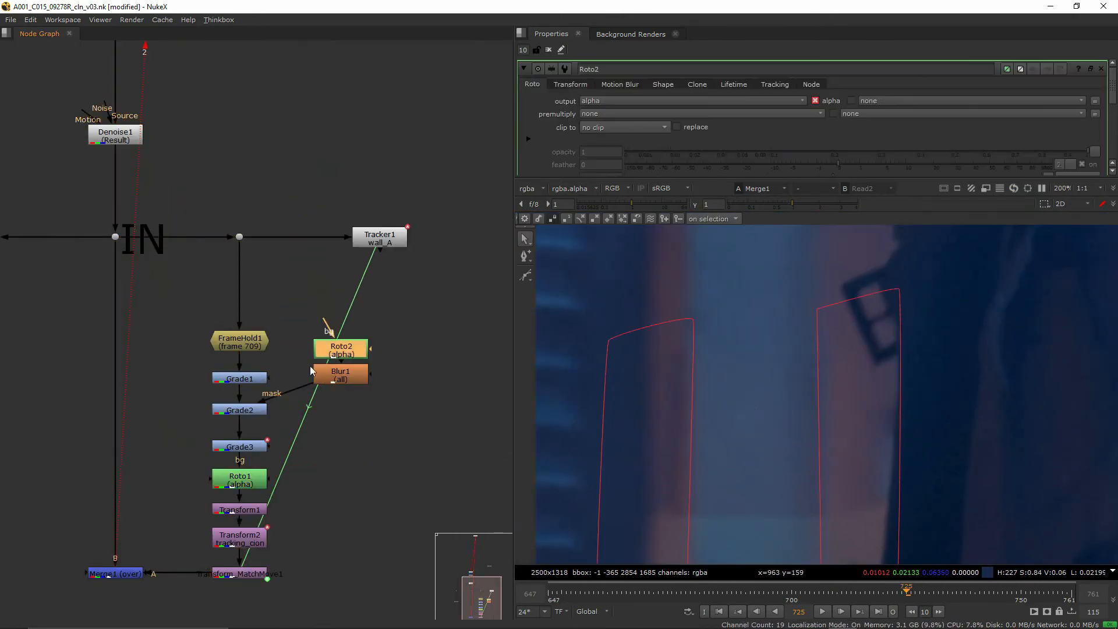
{"action": "left_click_drag", "start_coordinate": [279, 304], "coordinate": [185, 399]}
{"action": "left_click_drag", "start_coordinate": [260, 381], "coordinate": [260, 325]}
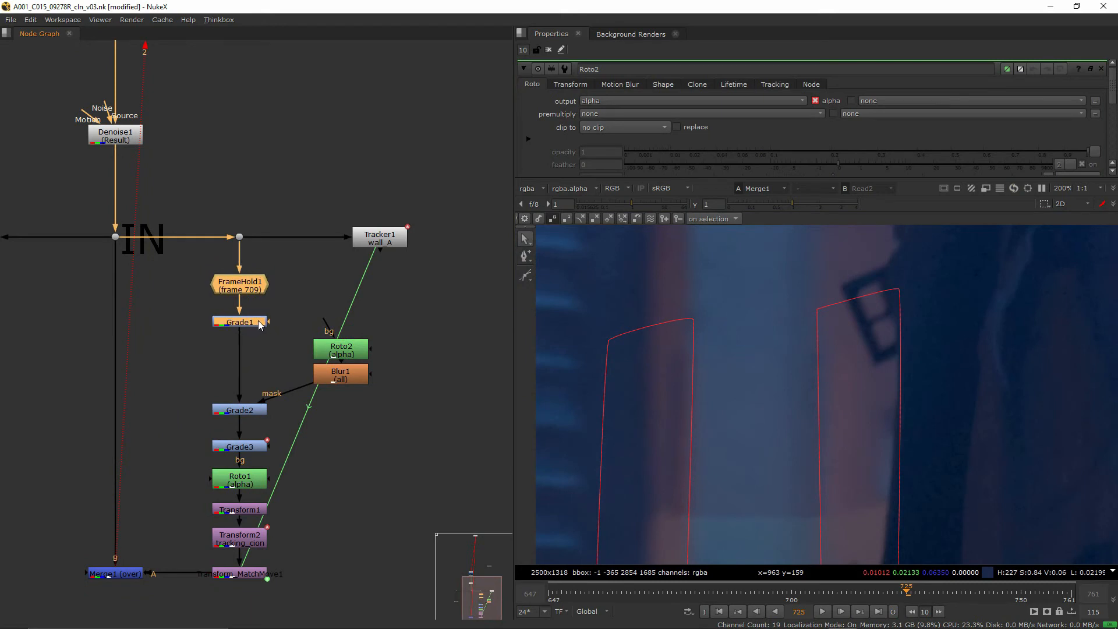
{"action": "left_click", "coordinate": [260, 325]}
{"action": "key", "text": "g"}
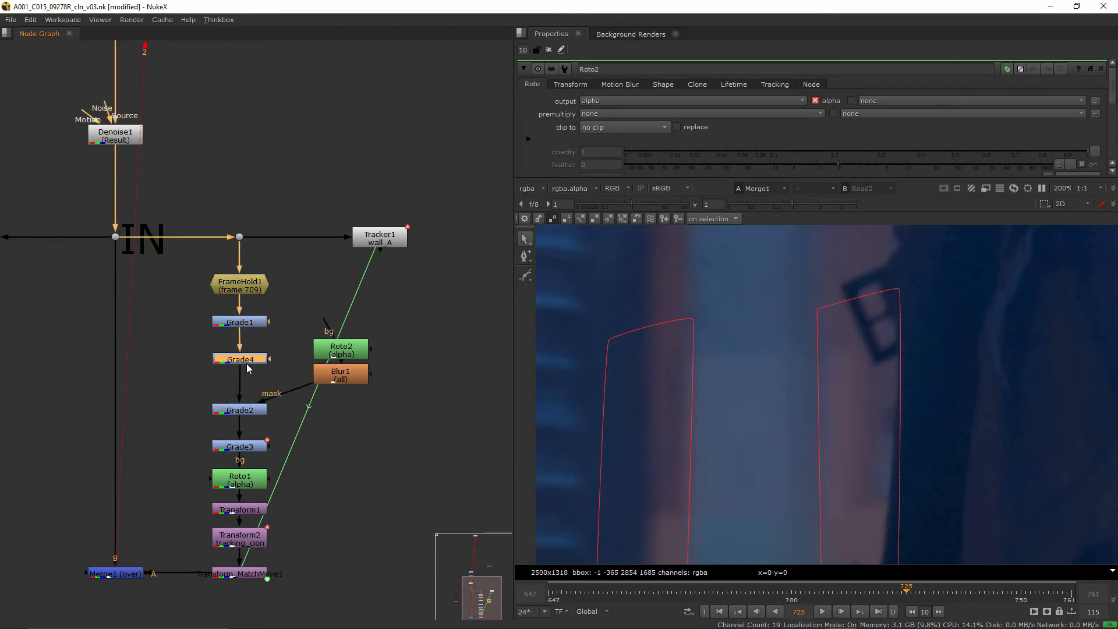
Step: Cut the left pillar-edge shape out of Roto2 and paste it into a new, separate Roto node
{"action": "double_click", "coordinate": [345, 350]}
{"action": "right_click", "coordinate": [574, 142]}
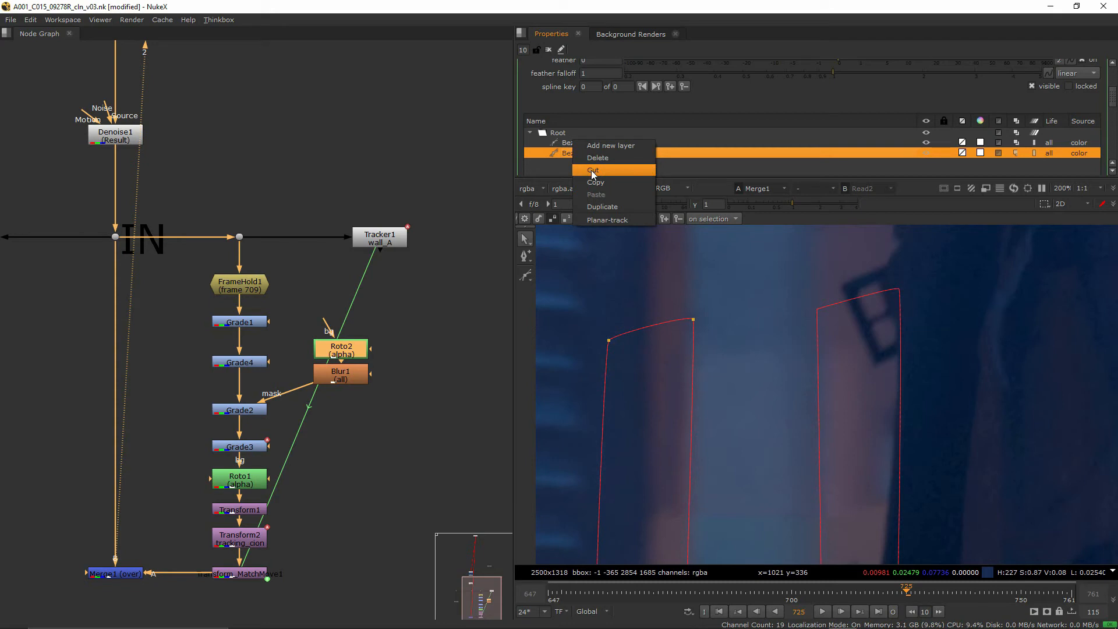
{"action": "left_click", "coordinate": [593, 170]}
{"action": "left_click", "coordinate": [414, 320]}
{"action": "key", "text": "o"}
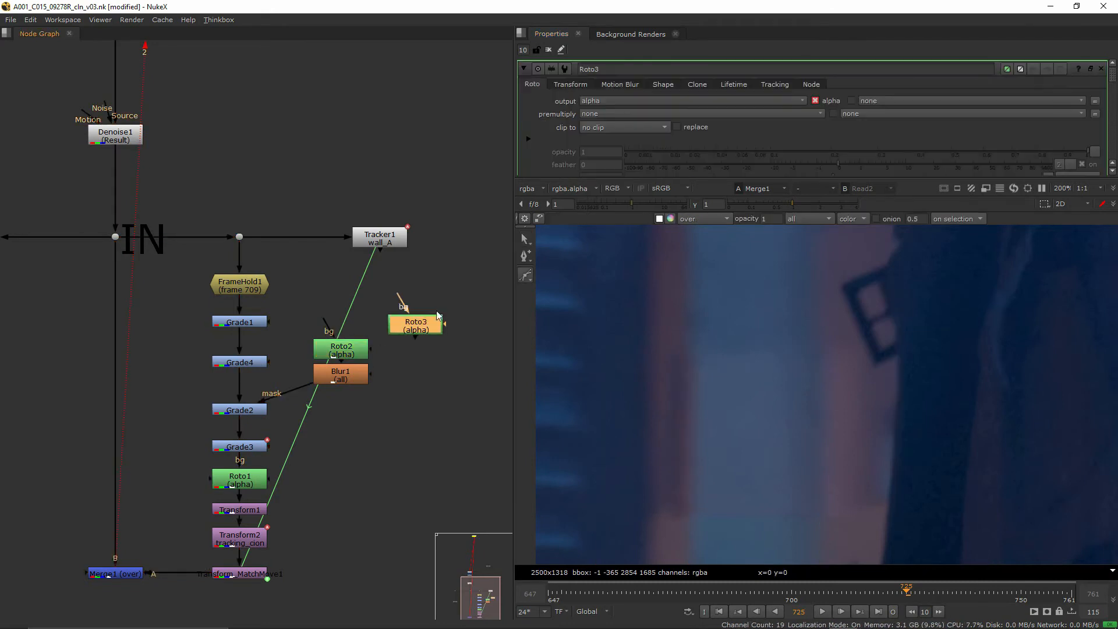
{"action": "scroll", "coordinate": [563, 154], "scroll_direction": "down", "scroll_amount": 3}
{"action": "right_click", "coordinate": [560, 97]}
{"action": "left_click", "coordinate": [581, 141]}
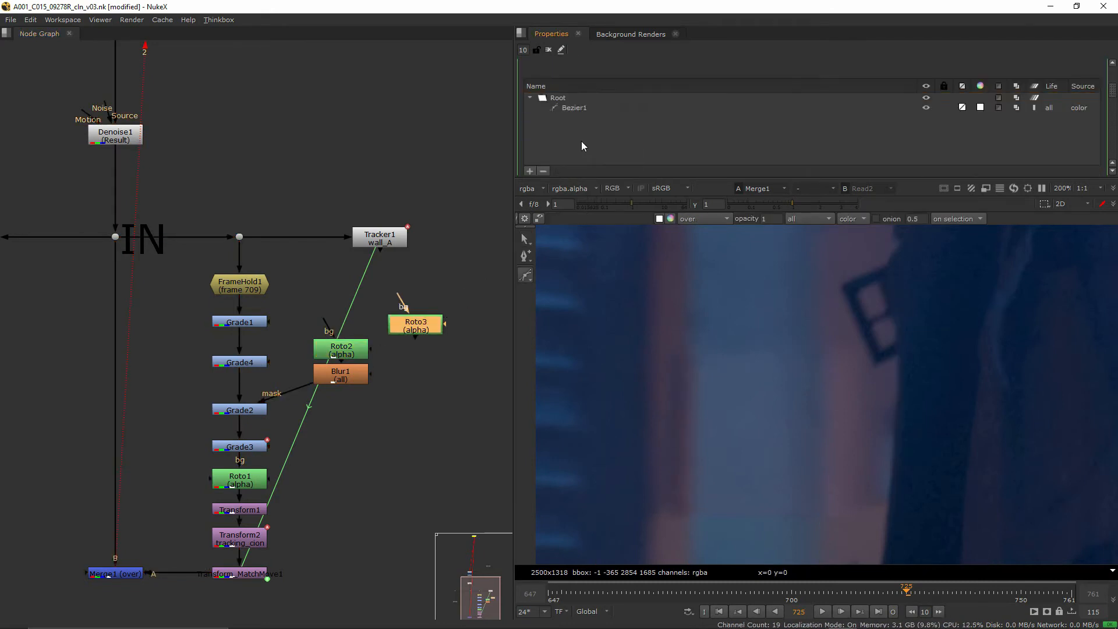
Step: Place a copy of Blur1 beneath Roto3 to soften its shape
{"action": "left_click", "coordinate": [366, 367]}
{"action": "key", "text": "ctrl+c"}
{"action": "left_click_drag", "start_coordinate": [414, 326], "coordinate": [428, 309]}
{"action": "key", "text": "ctrl+v"}
Step: Connect Grade4's mask input to Blur2 and move Roto2 and Blur1 aside to tidy the graph
{"action": "double_click", "coordinate": [243, 362]}
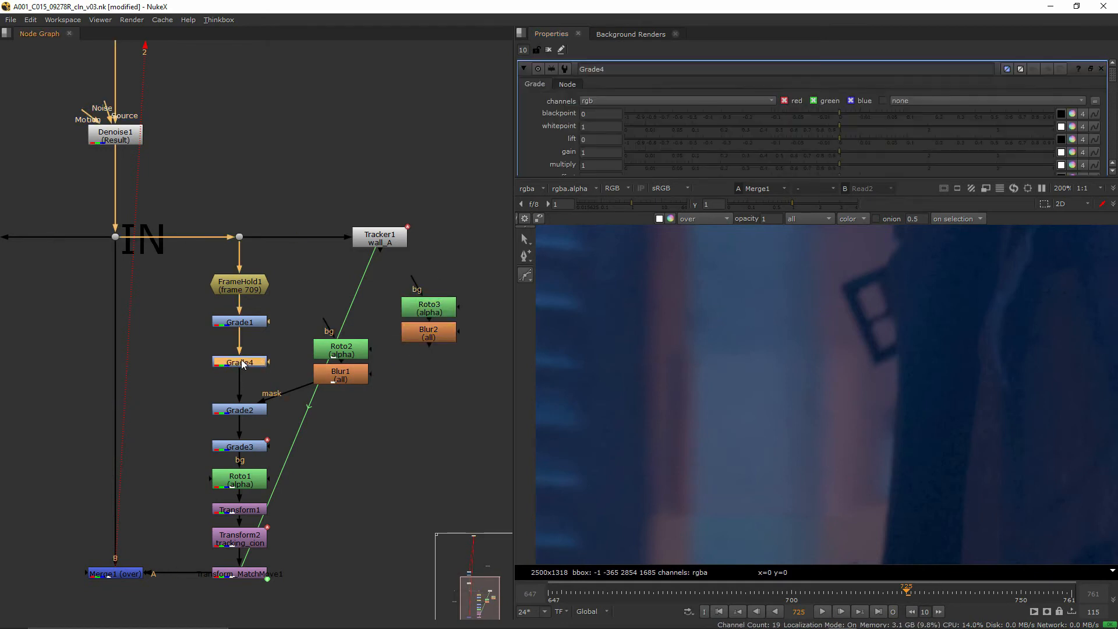
{"action": "scroll", "coordinate": [532, 138], "scroll_direction": "down", "scroll_amount": 2}
{"action": "left_click_drag", "start_coordinate": [268, 361], "coordinate": [431, 326]}
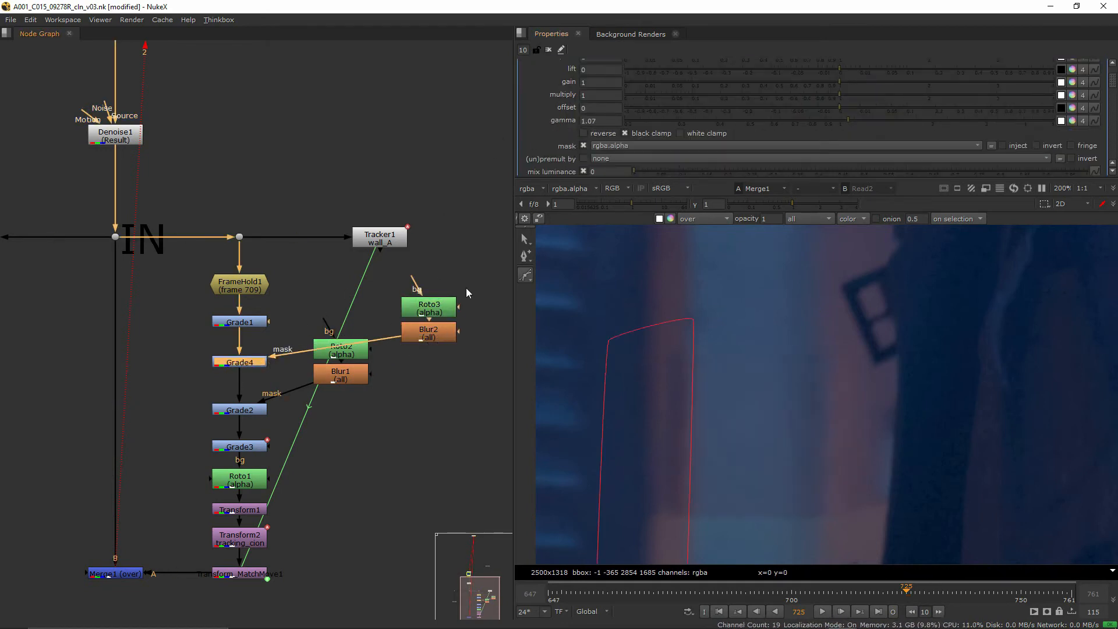
{"action": "left_click_drag", "start_coordinate": [466, 287], "coordinate": [153, 353]}
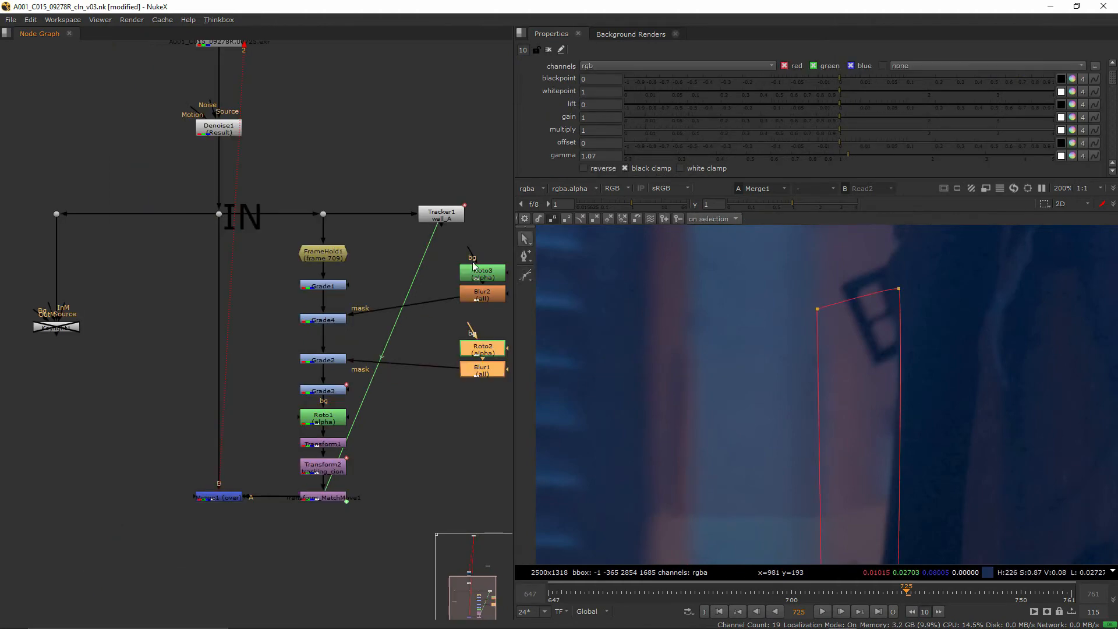
Step: Examine the left edge of the wall patch with Roto3 open, comparing it with and without the overlay
{"action": "double_click", "coordinate": [482, 274]}
{"action": "middle_click_drag", "start_coordinate": [691, 459], "coordinate": [710, 334]}
{"action": "left_click_drag", "start_coordinate": [709, 333], "coordinate": [694, 364], "text": "ctrl"}
{"action": "key", "text": "q"}
{"action": "scroll", "coordinate": [697, 317], "scroll_direction": "up", "scroll_amount": 3}
{"action": "middle_click_drag", "start_coordinate": [697, 317], "coordinate": [705, 424]}
{"action": "scroll", "coordinate": [705, 424], "scroll_direction": "down", "scroll_amount": 2}
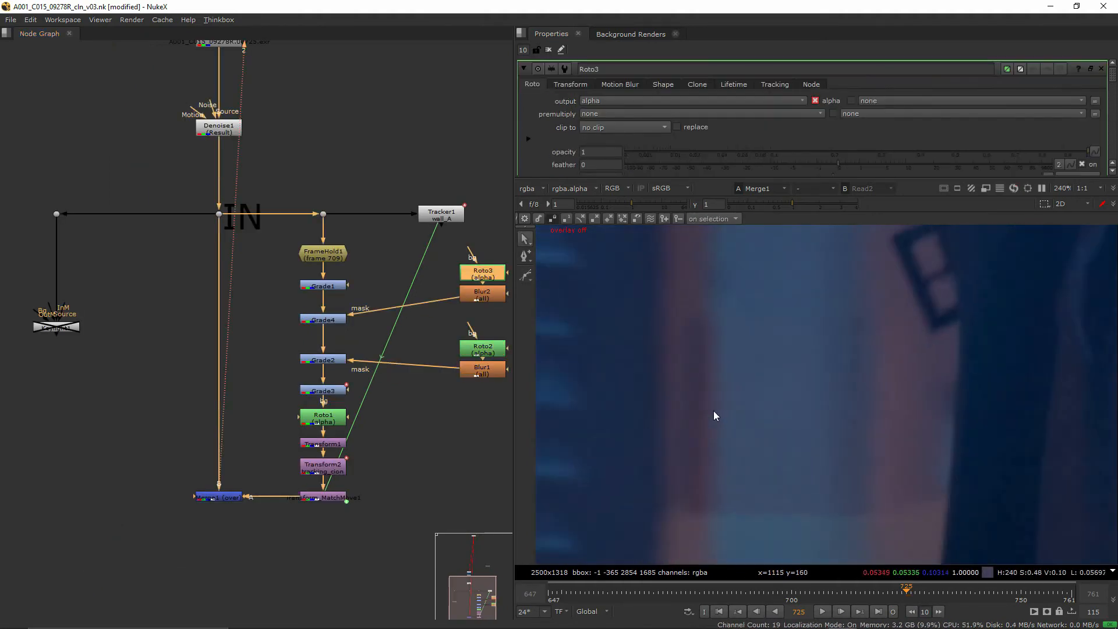
{"action": "scroll", "coordinate": [714, 410], "scroll_direction": "down", "scroll_amount": 2}
{"action": "key", "text": "q"}
{"action": "key", "text": "q"}
Step: Set Grade4's gamma to 1.3 to brighten the masked left edge of the patch
{"action": "scroll", "coordinate": [744, 410], "scroll_direction": "down", "scroll_amount": 1}
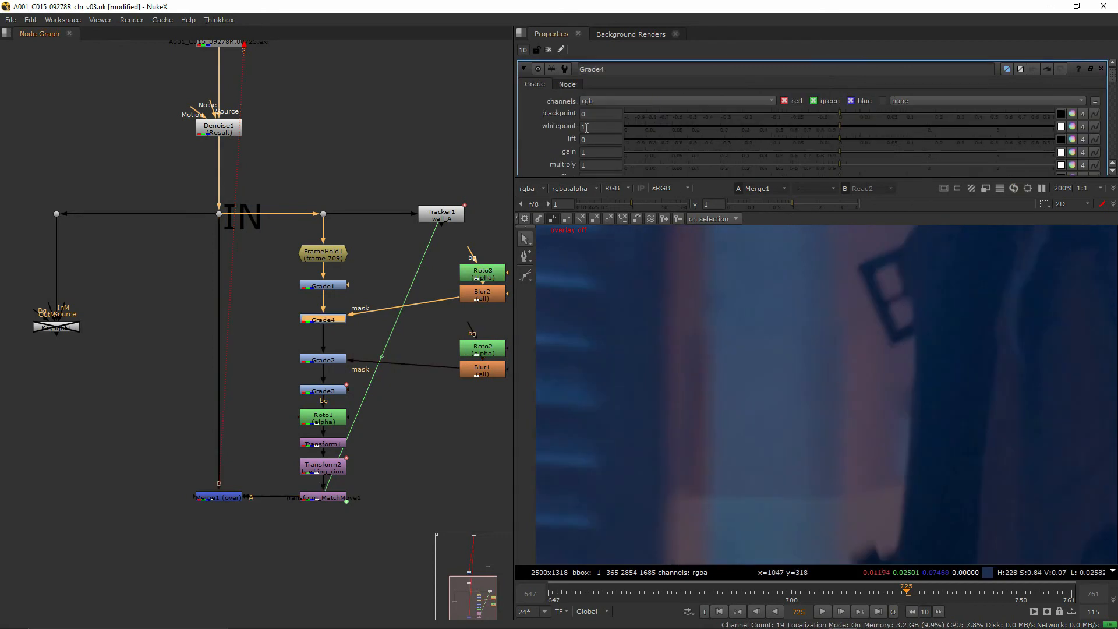
{"action": "scroll", "coordinate": [742, 154], "scroll_direction": "down", "scroll_amount": 2}
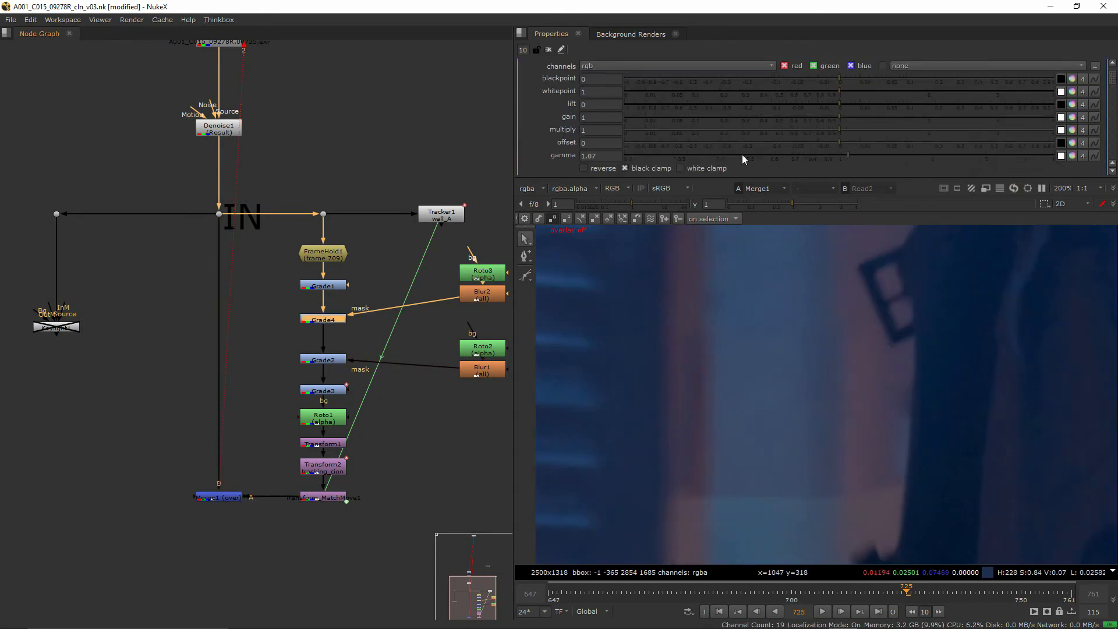
{"action": "left_click_drag", "start_coordinate": [869, 153], "coordinate": [876, 156]}
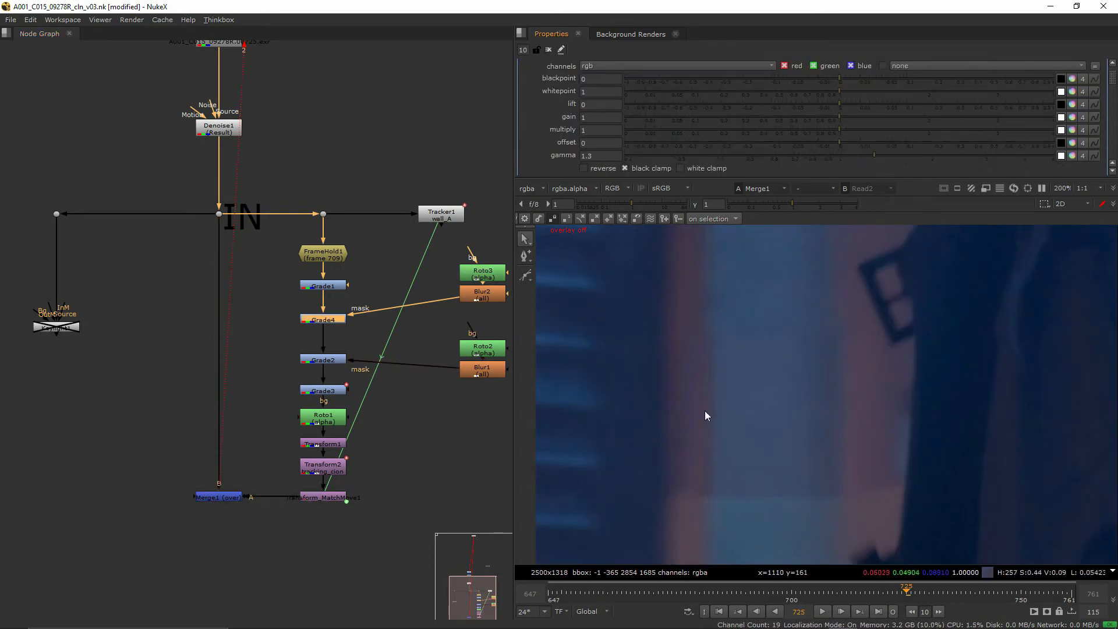
{"action": "scroll", "coordinate": [705, 412], "scroll_direction": "down", "scroll_amount": 3}
{"action": "scroll", "coordinate": [707, 452], "scroll_direction": "up", "scroll_amount": 2}
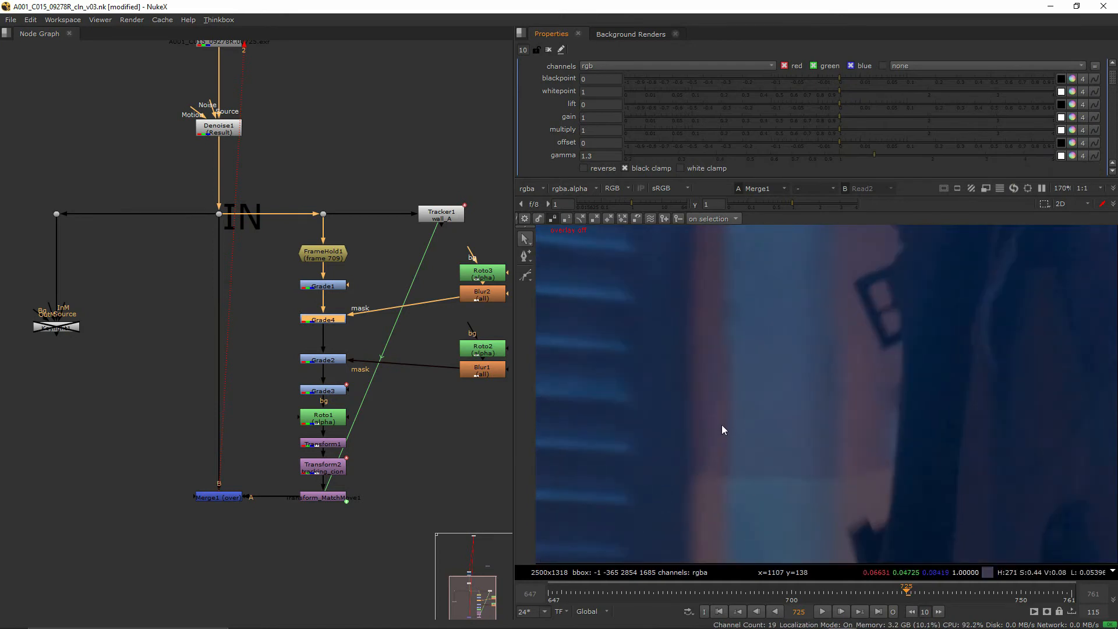
Step: At frame 725, set Transform2's scale width to 0.93
{"action": "double_click", "coordinate": [327, 471]}
{"action": "scroll", "coordinate": [703, 463], "scroll_direction": "up", "scroll_amount": 1}
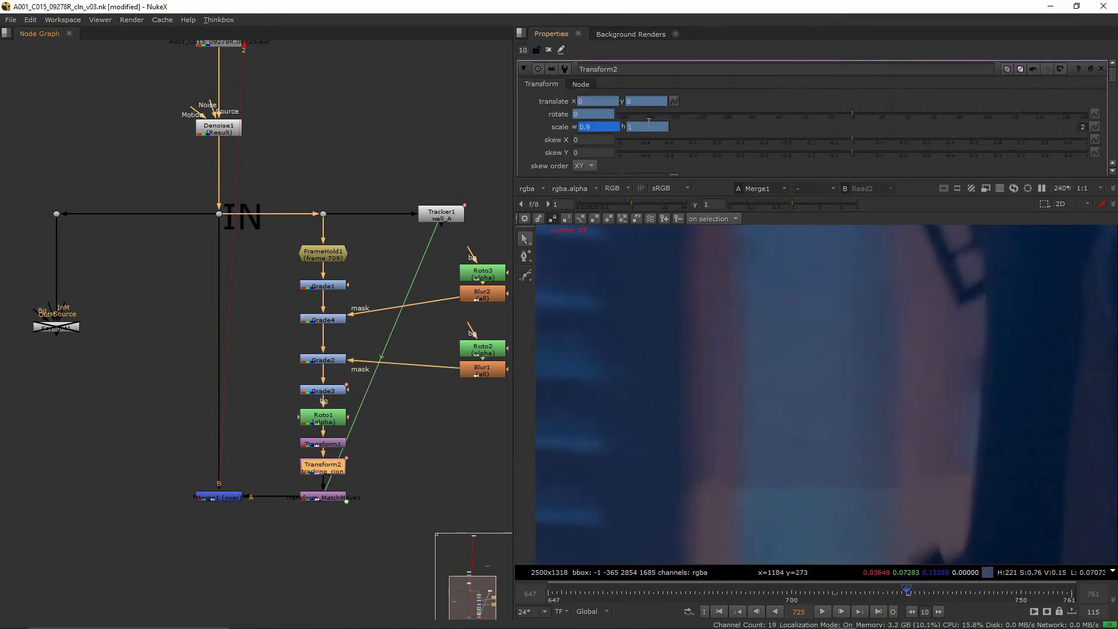
{"action": "left_click", "coordinate": [609, 128]}
{"action": "key", "text": "Up"}
{"action": "key", "text": "Up"}
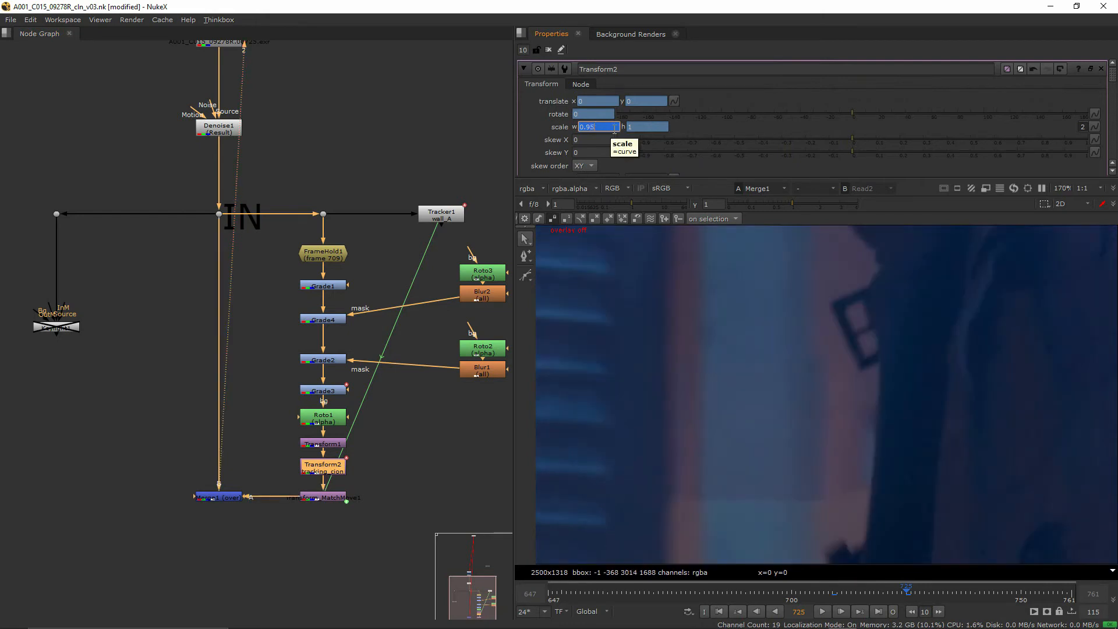
{"action": "left_click_drag", "start_coordinate": [609, 127], "coordinate": [584, 122]}
{"action": "type", "text": "3"}
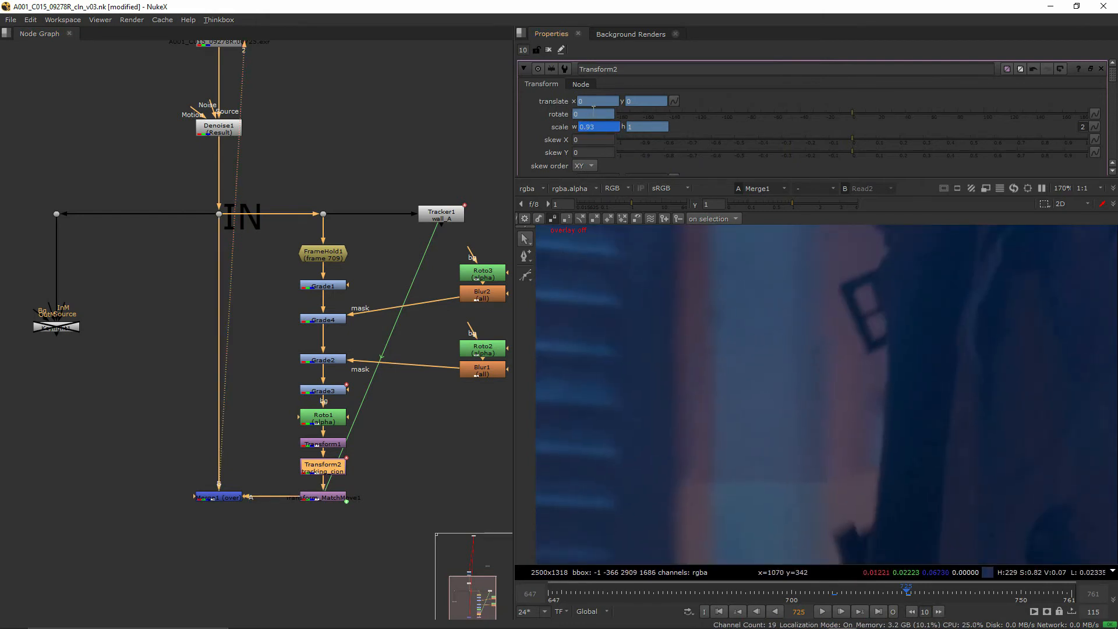
Step: Set Transform2's translate x to -5 at frame 725 to shift the patch sideways
{"action": "left_click", "coordinate": [601, 101]}
{"action": "type", "text": "-5"}
{"action": "key", "text": "Return"}
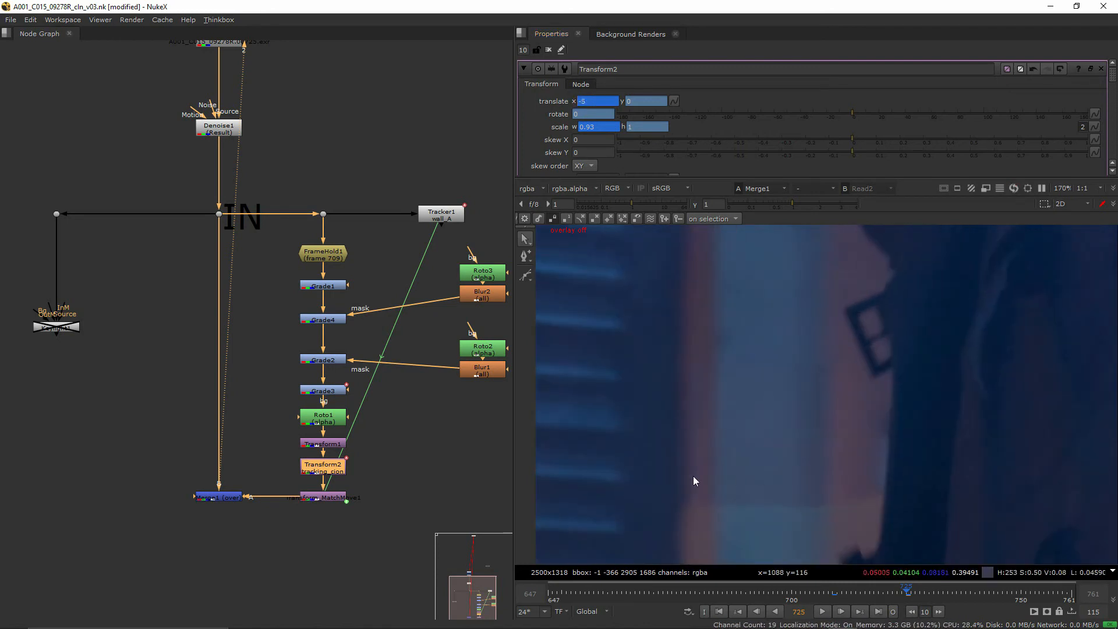
{"action": "scroll", "coordinate": [697, 473], "scroll_direction": "up", "scroll_amount": 2}
Step: Adjust the lower corners of Roto1's shape, pulling the right feather point down and the left corner point slightly inward
{"action": "double_click", "coordinate": [323, 417]}
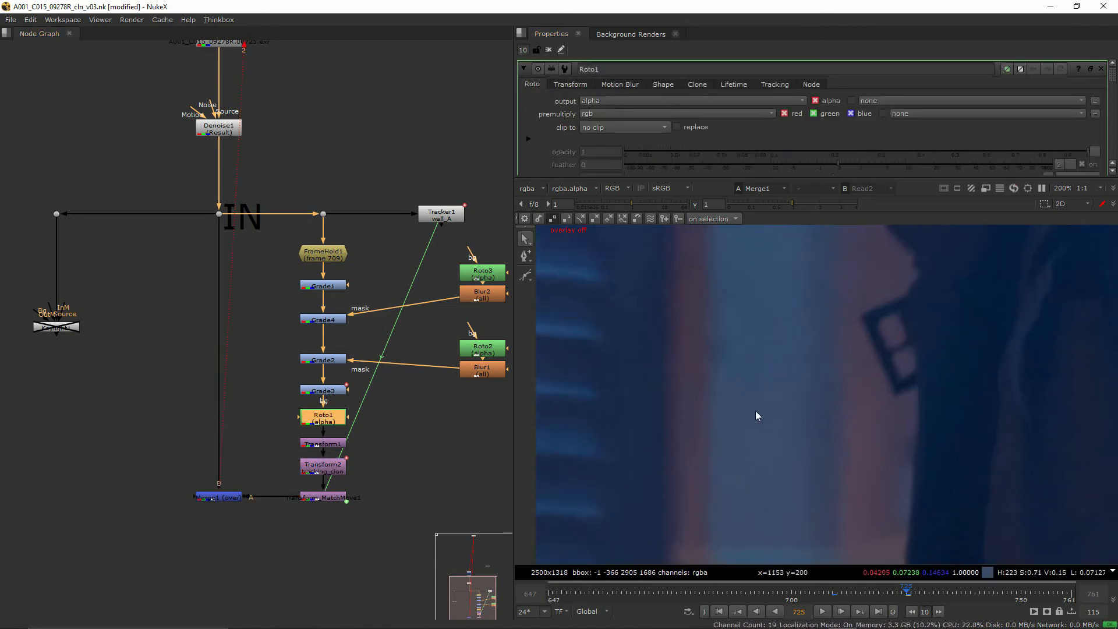
{"action": "scroll", "coordinate": [697, 398], "scroll_direction": "up", "scroll_amount": 1}
{"action": "scroll", "coordinate": [722, 456], "scroll_direction": "down", "scroll_amount": 6}
{"action": "key", "text": "o"}
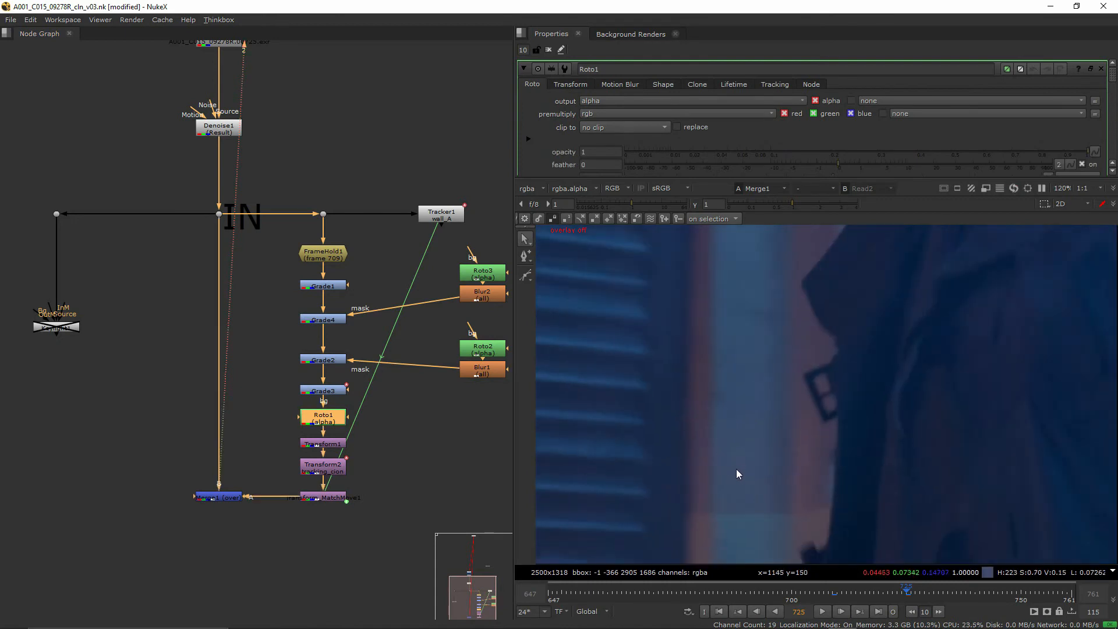
{"action": "key", "text": "o"}
{"action": "scroll", "coordinate": [775, 441], "scroll_direction": "up", "scroll_amount": 7}
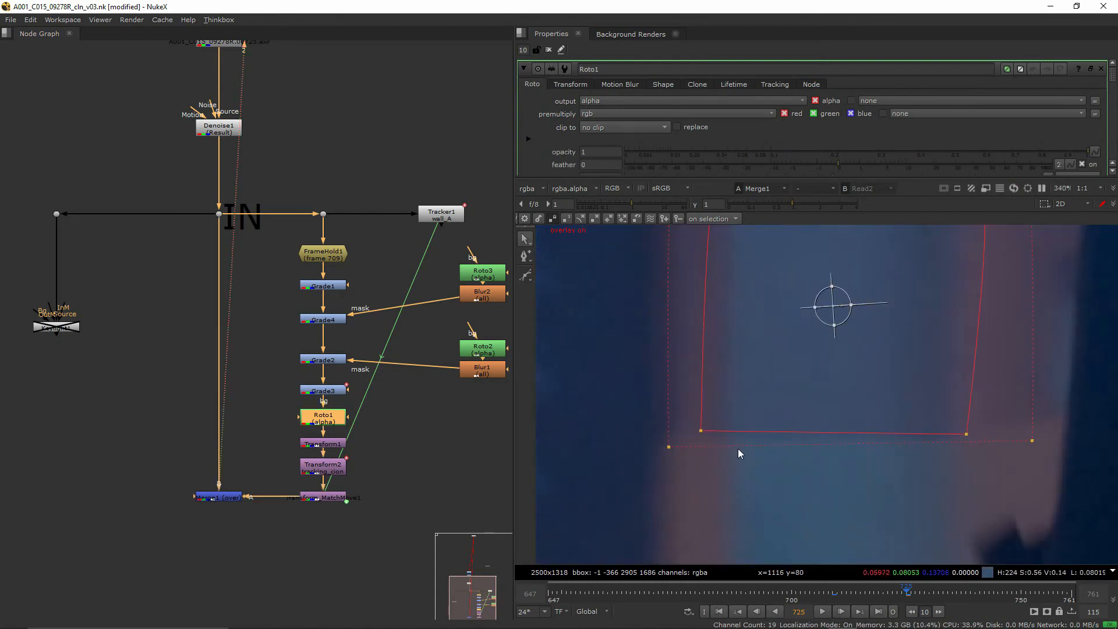
{"action": "left_click", "coordinate": [1032, 451]}
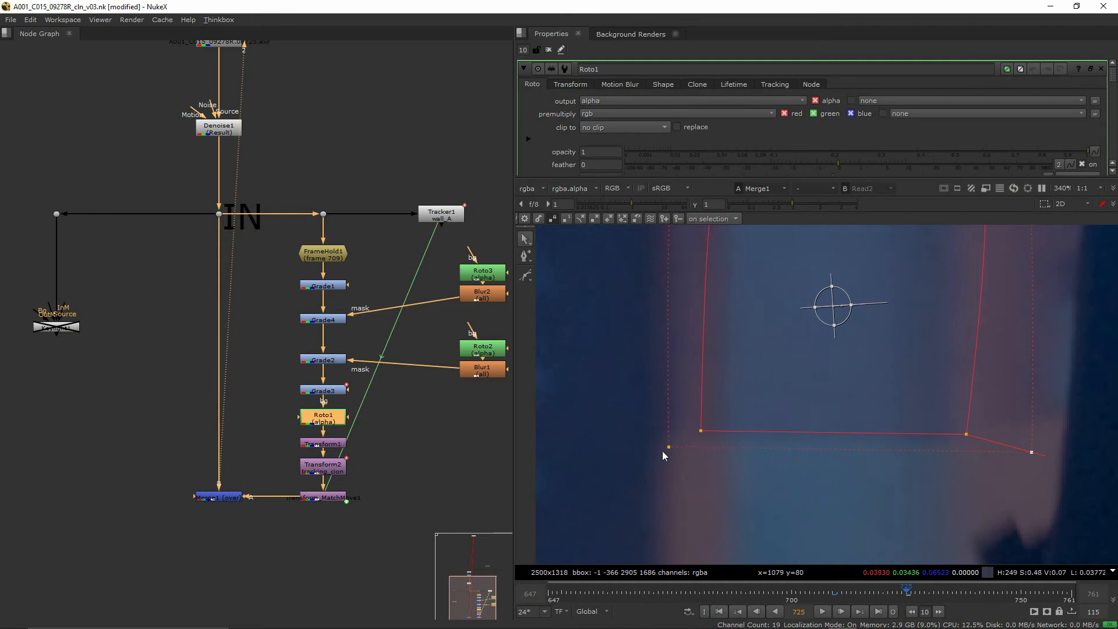
{"action": "scroll", "coordinate": [691, 461], "scroll_direction": "down", "scroll_amount": 3}
{"action": "middle_click_drag", "start_coordinate": [704, 467], "coordinate": [714, 478]}
{"action": "left_click_drag", "start_coordinate": [704, 459], "coordinate": [709, 462]}
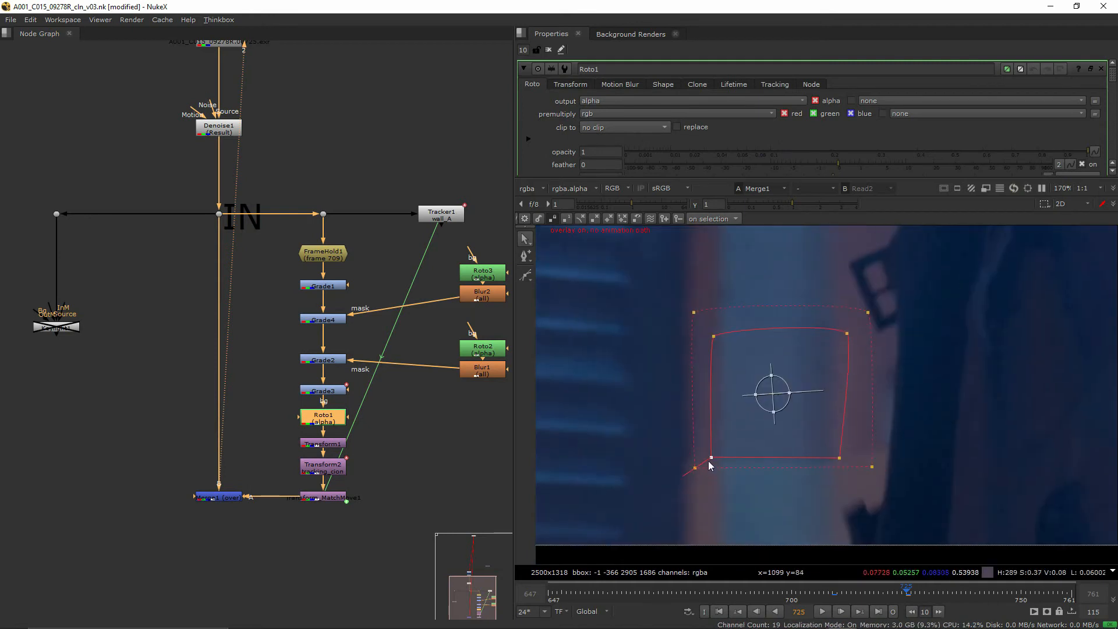
{"action": "key", "text": "o"}
{"action": "key", "text": "o"}
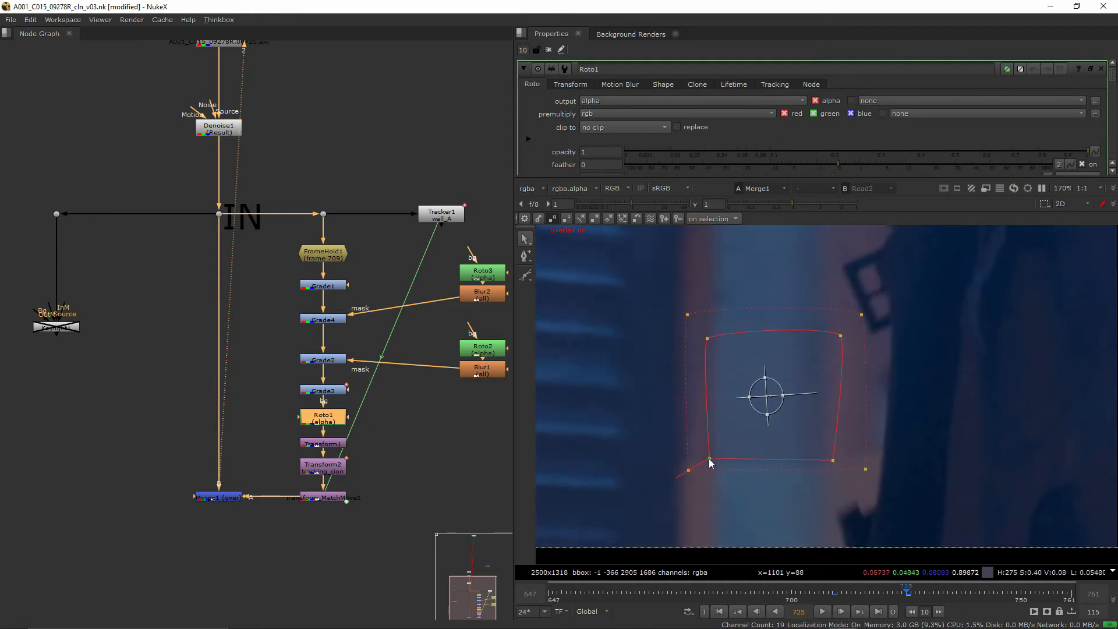
Step: Check how the wall patch blends into the plate at frames 705, 702 and 709
{"action": "left_click_drag", "start_coordinate": [866, 592], "coordinate": [814, 593]}
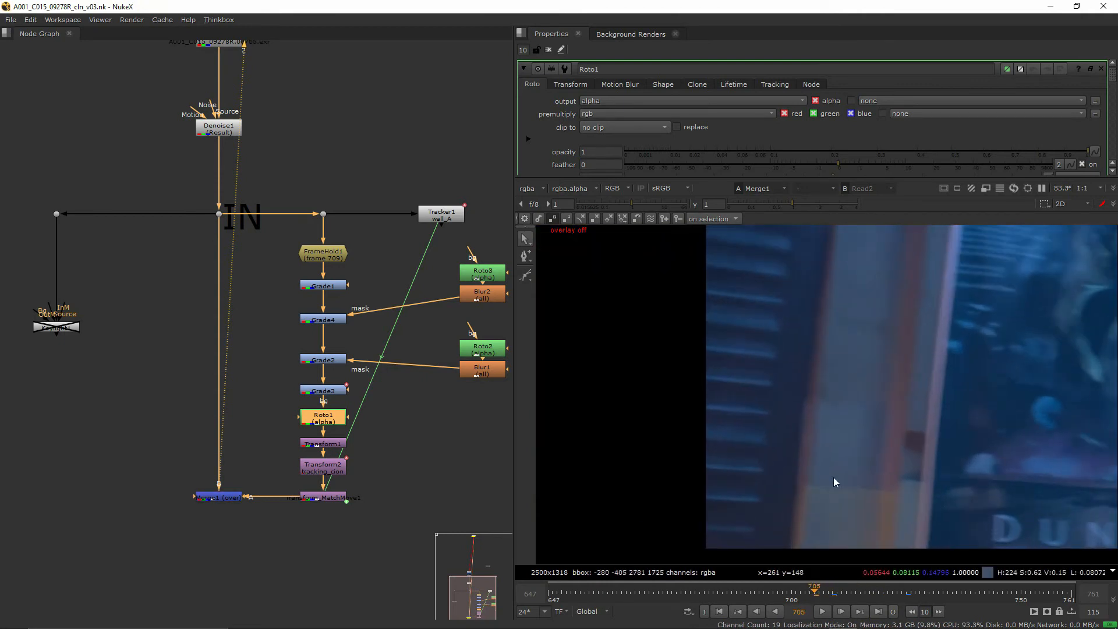
{"action": "scroll", "coordinate": [833, 478], "scroll_direction": "up", "scroll_amount": 1}
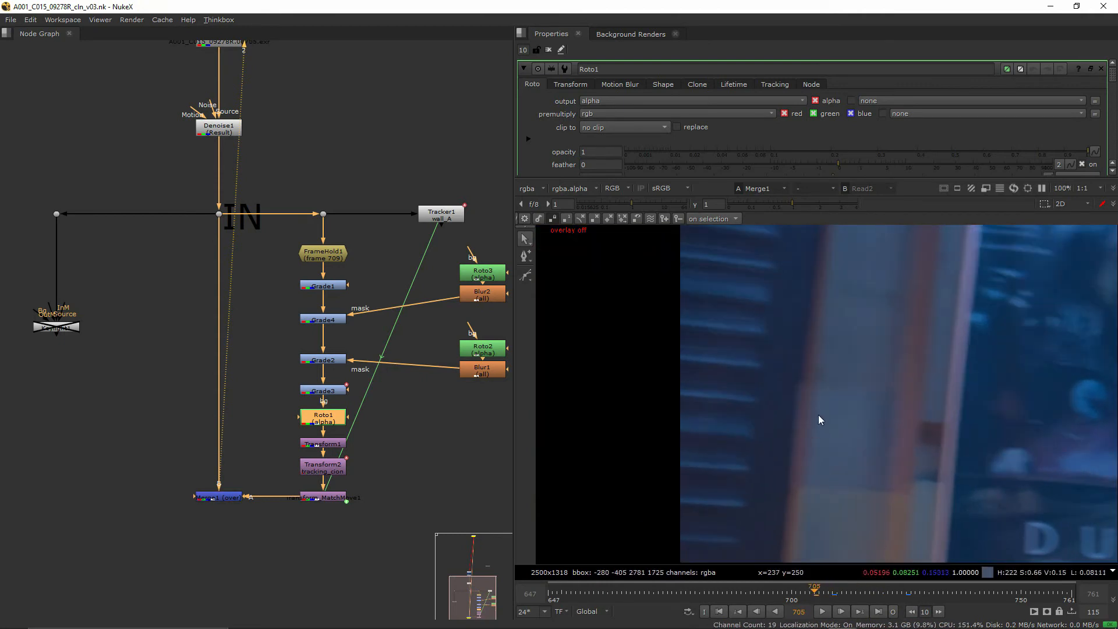
{"action": "left_click_drag", "start_coordinate": [813, 595], "coordinate": [800, 598]}
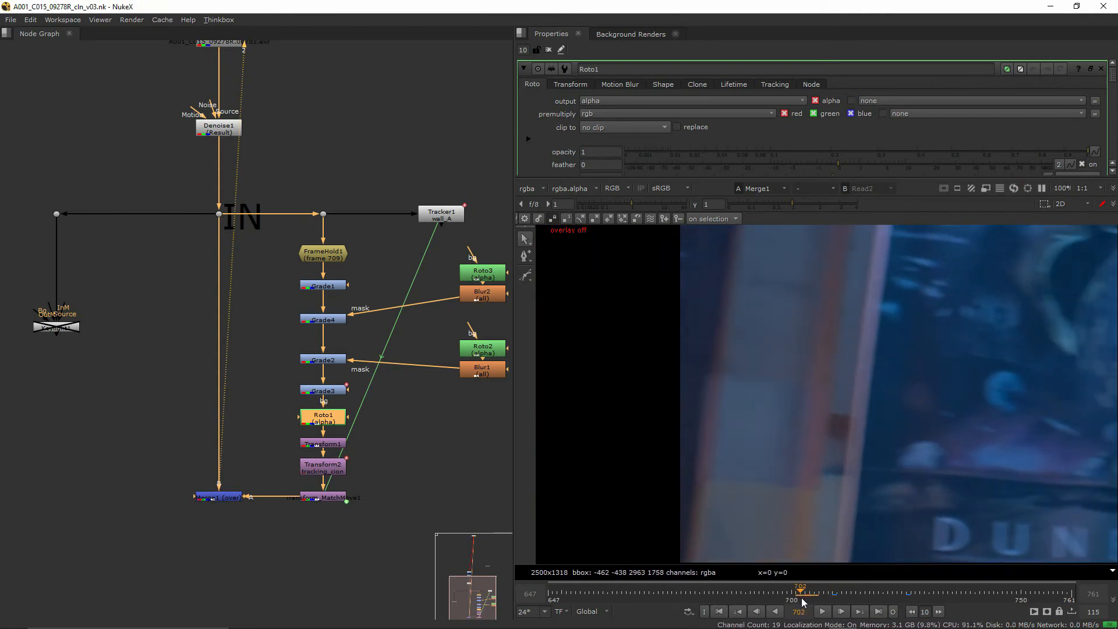
{"action": "middle_click_drag", "start_coordinate": [332, 417], "coordinate": [315, 425]}
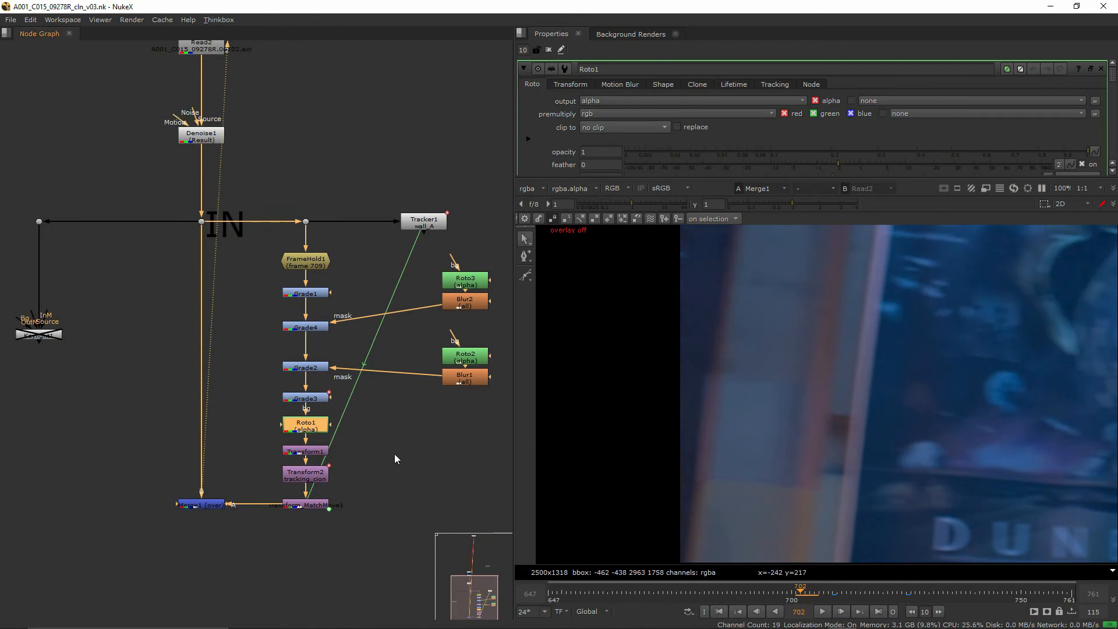
{"action": "left_click", "coordinate": [832, 595]}
{"action": "scroll", "coordinate": [818, 444], "scroll_direction": "up", "scroll_amount": 3}
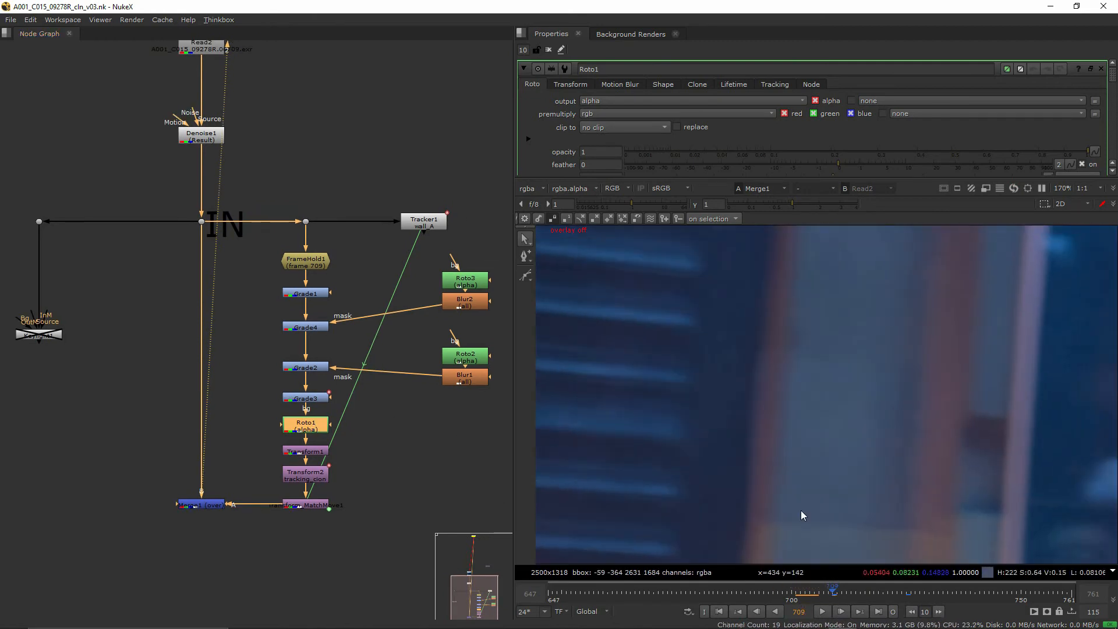
{"action": "scroll", "coordinate": [721, 429], "scroll_direction": "up", "scroll_amount": 1}
Step: Show the overlay, select Roto1's patch shape and set a spline key for it at frame 725
{"action": "key", "text": "q"}
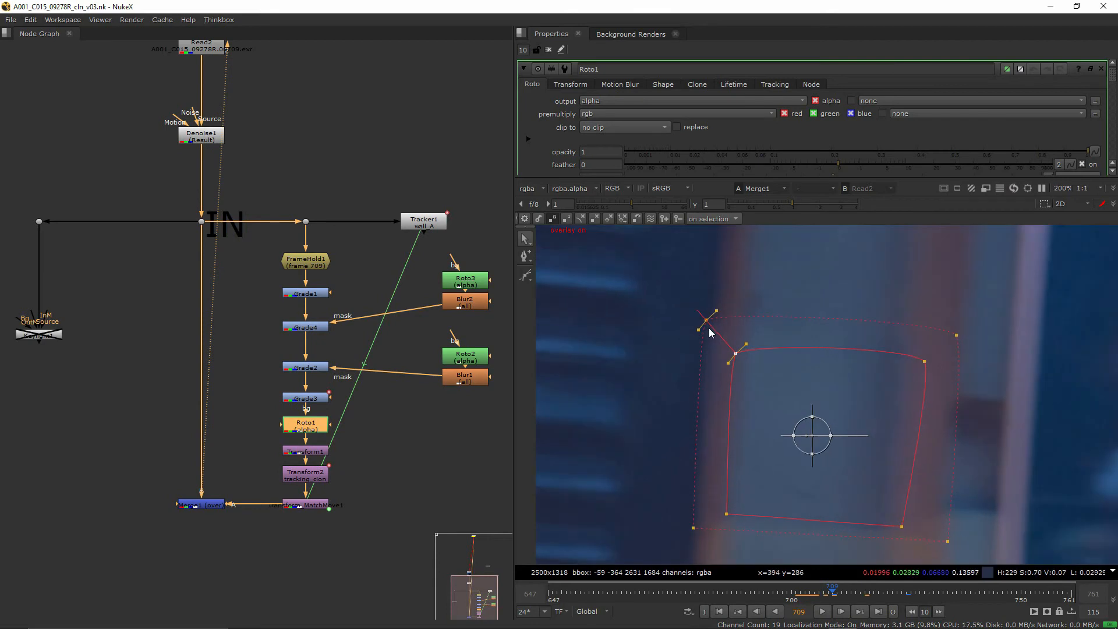
{"action": "left_click", "coordinate": [910, 602]}
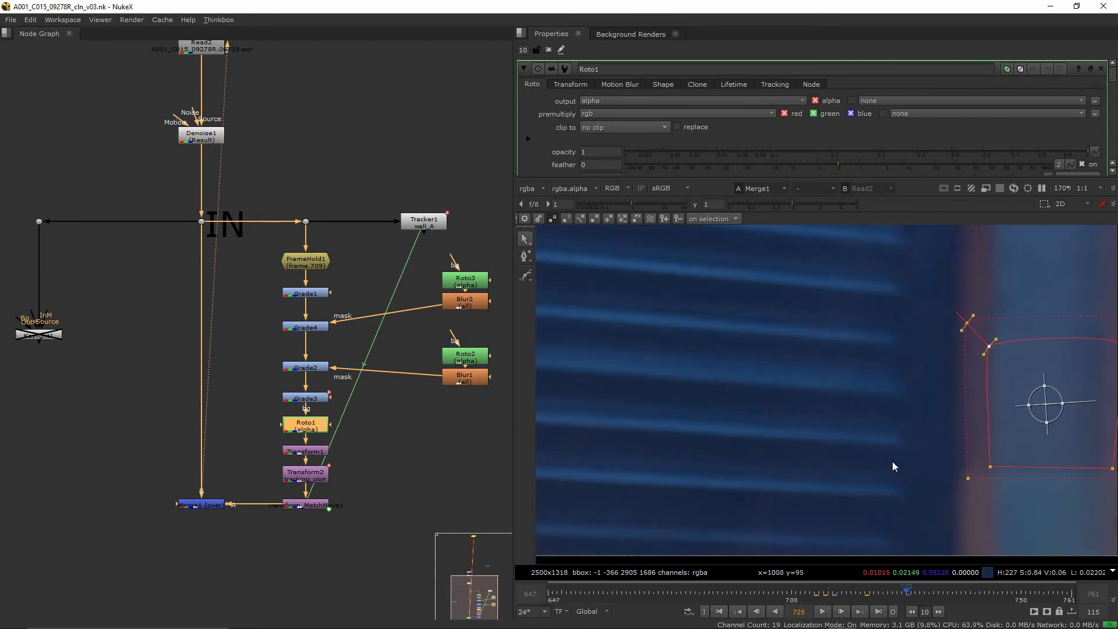
{"action": "scroll", "coordinate": [895, 464], "scroll_direction": "down", "scroll_amount": 1}
{"action": "scroll", "coordinate": [555, 154], "scroll_direction": "down", "scroll_amount": 2}
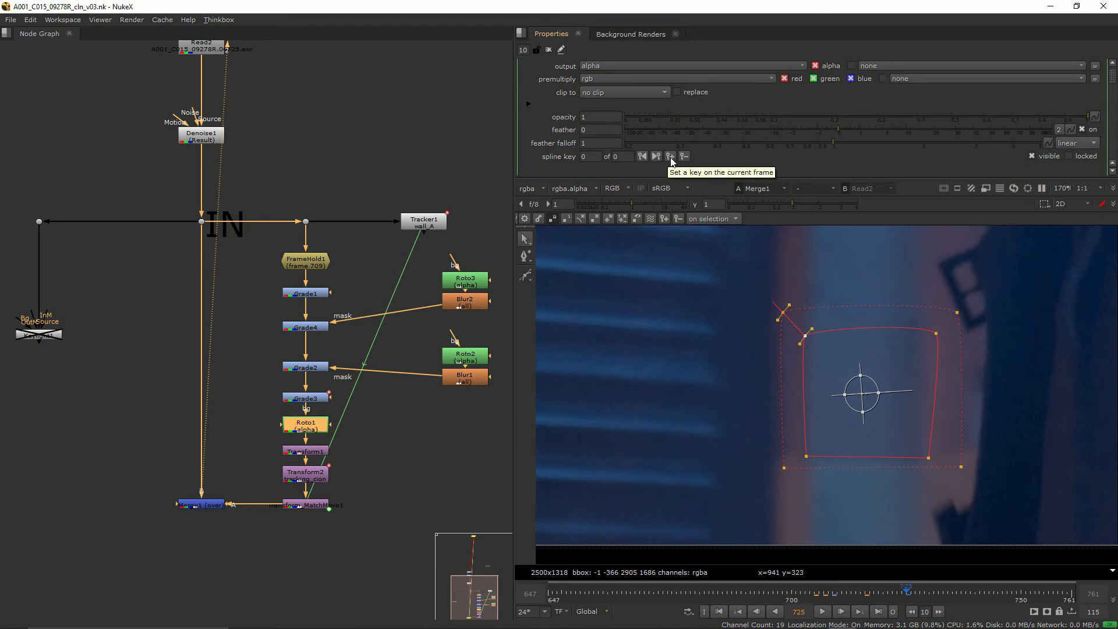
{"action": "left_click", "coordinate": [664, 219]}
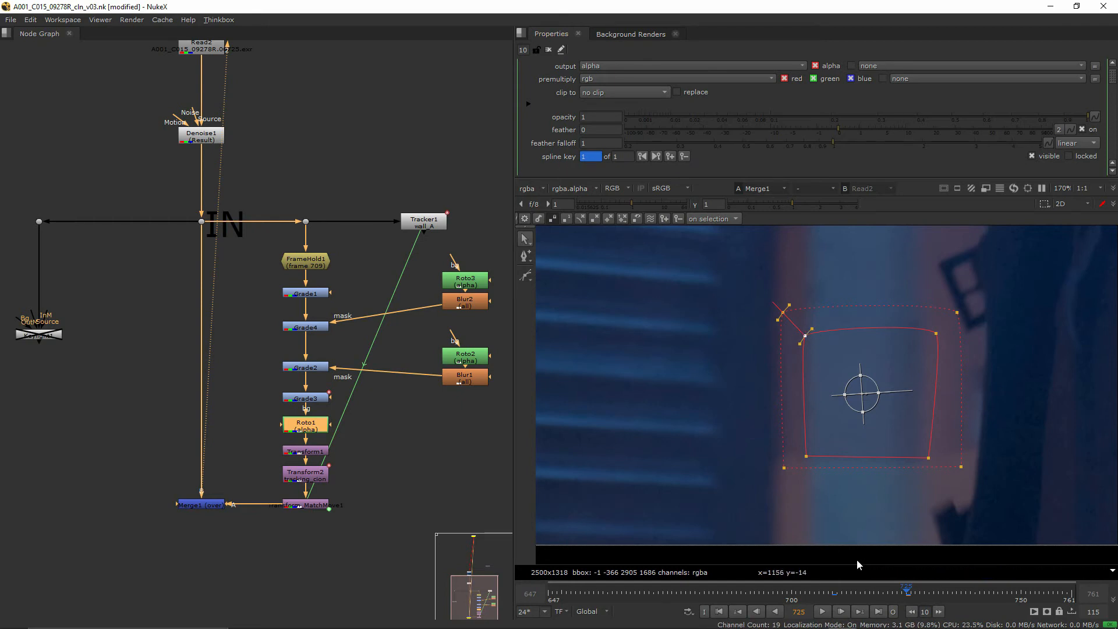
Step: Set a spline key for Roto1's shape at frame 709 and pull its two left feather points slightly inward
{"action": "left_click", "coordinate": [834, 594]}
{"action": "middle_click_drag", "start_coordinate": [605, 466], "coordinate": [851, 464]}
{"action": "scroll", "coordinate": [851, 464], "scroll_direction": "down", "scroll_amount": 3}
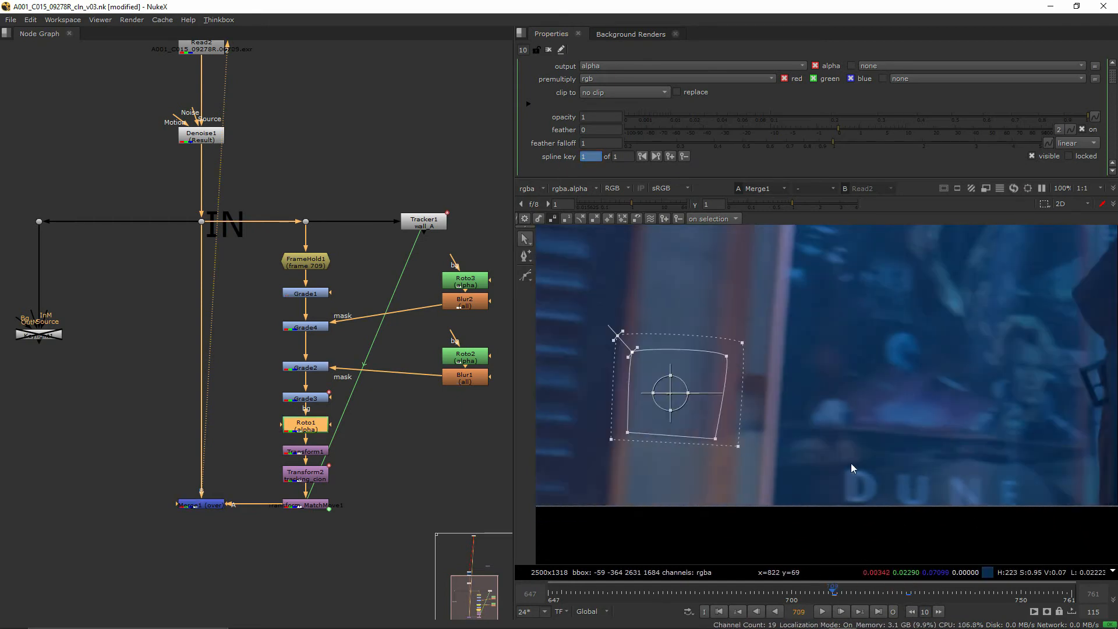
{"action": "middle_click_drag", "start_coordinate": [600, 381], "coordinate": [749, 374]}
{"action": "scroll", "coordinate": [749, 375], "scroll_direction": "up", "scroll_amount": 2}
{"action": "scroll", "coordinate": [797, 371], "scroll_direction": "up", "scroll_amount": 1}
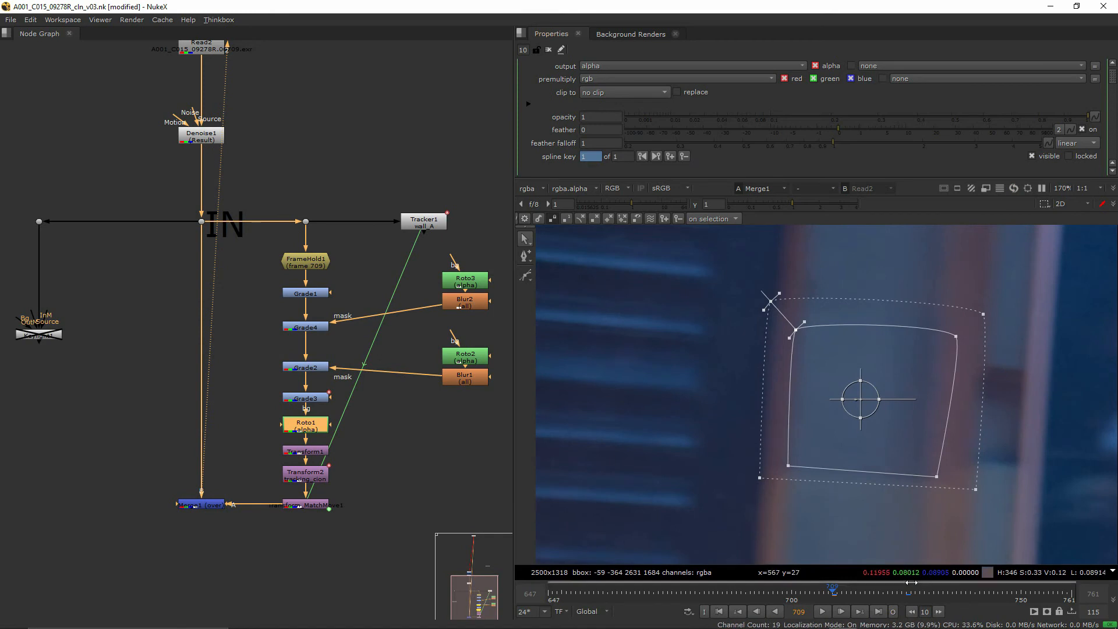
{"action": "left_click", "coordinate": [670, 157]}
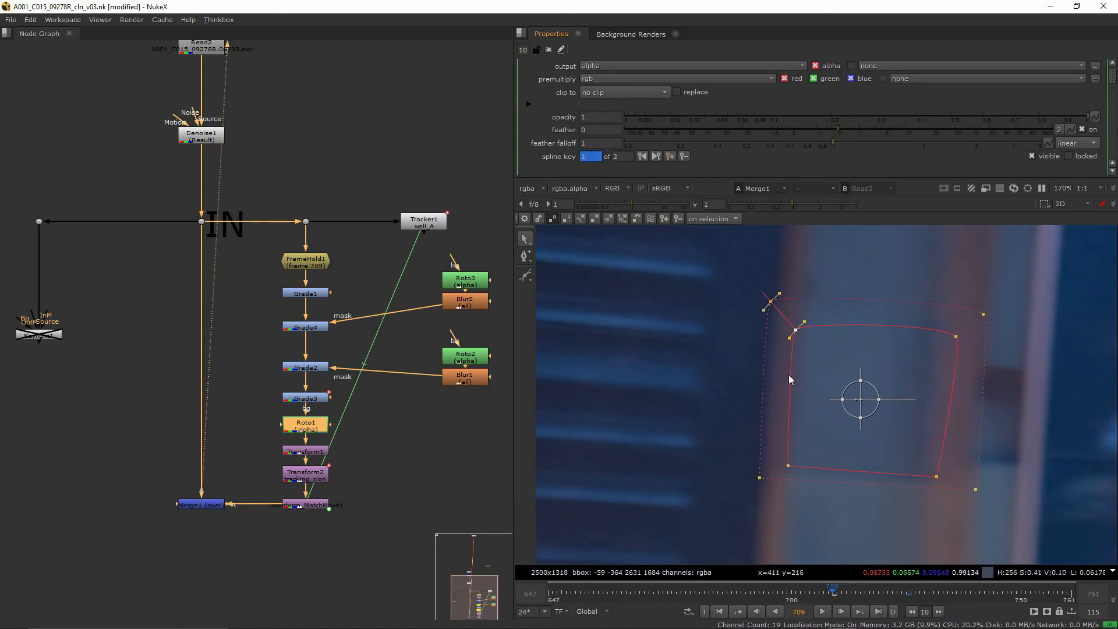
{"action": "left_click_drag", "start_coordinate": [771, 302], "coordinate": [777, 305]}
{"action": "left_click_drag", "start_coordinate": [759, 478], "coordinate": [764, 480]}
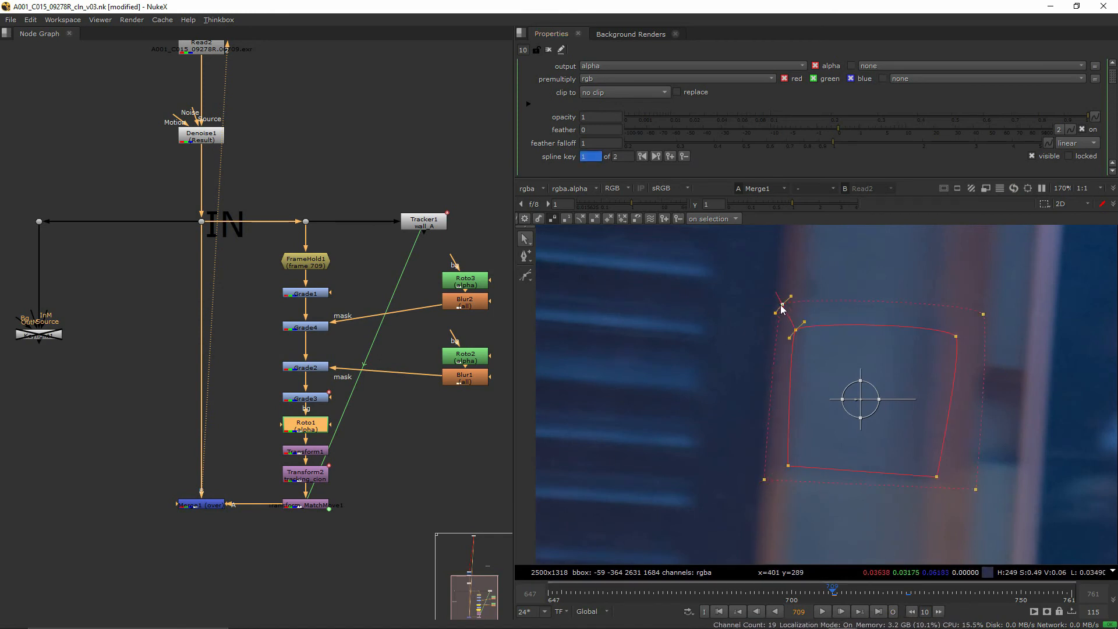
{"action": "left_click_drag", "start_coordinate": [782, 309], "coordinate": [781, 309]}
Step: Key Roto1's shape at frame 702 and nudge its upper-left feather point slightly inward
{"action": "left_click", "coordinate": [781, 593]}
{"action": "scroll", "coordinate": [838, 524], "scroll_direction": "down", "scroll_amount": 5}
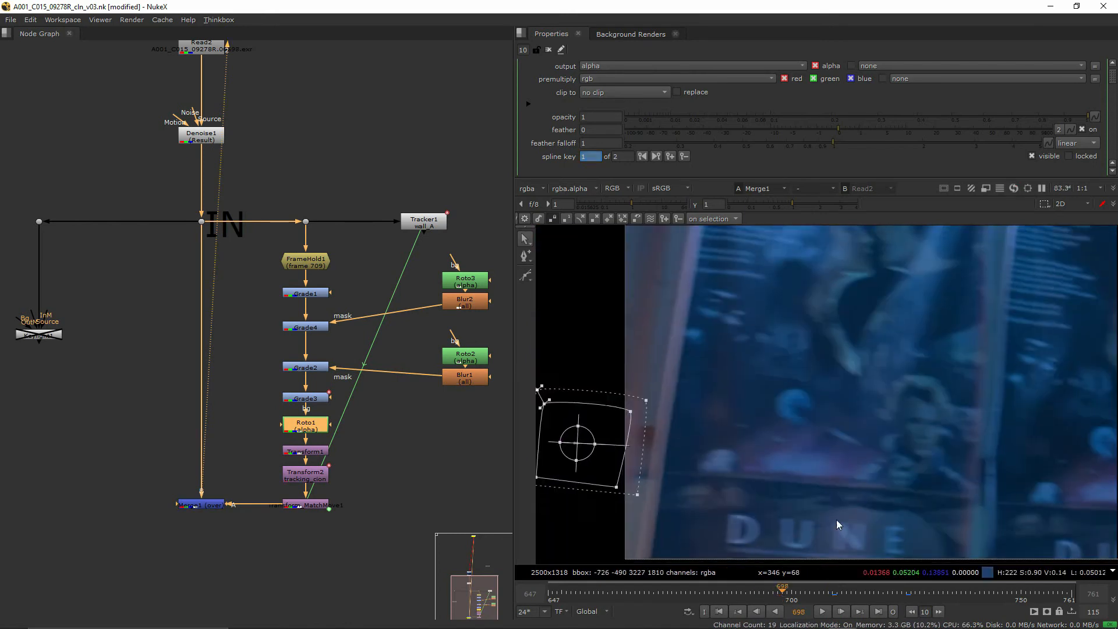
{"action": "scroll", "coordinate": [792, 533], "scroll_direction": "up", "scroll_amount": 4}
{"action": "left_click", "coordinate": [825, 595]}
{"action": "middle_click_drag", "start_coordinate": [757, 500], "coordinate": [1001, 475]}
{"action": "left_click", "coordinate": [800, 599]}
{"action": "left_click_drag", "start_coordinate": [800, 605], "coordinate": [801, 604]}
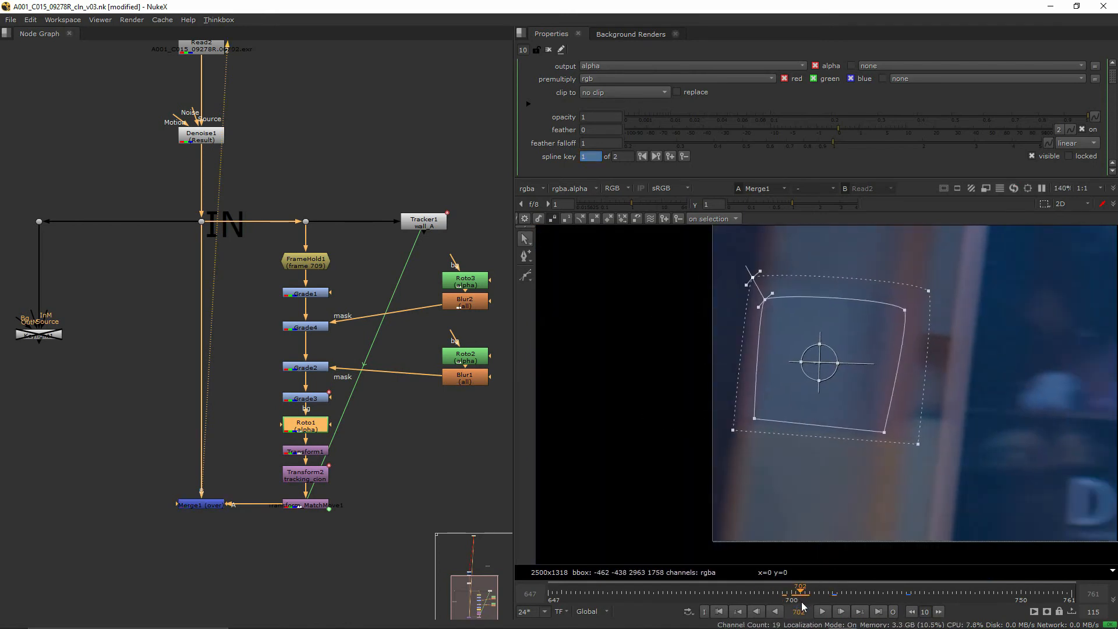
{"action": "middle_click_drag", "start_coordinate": [741, 495], "coordinate": [727, 503]}
{"action": "left_click", "coordinate": [737, 286]}
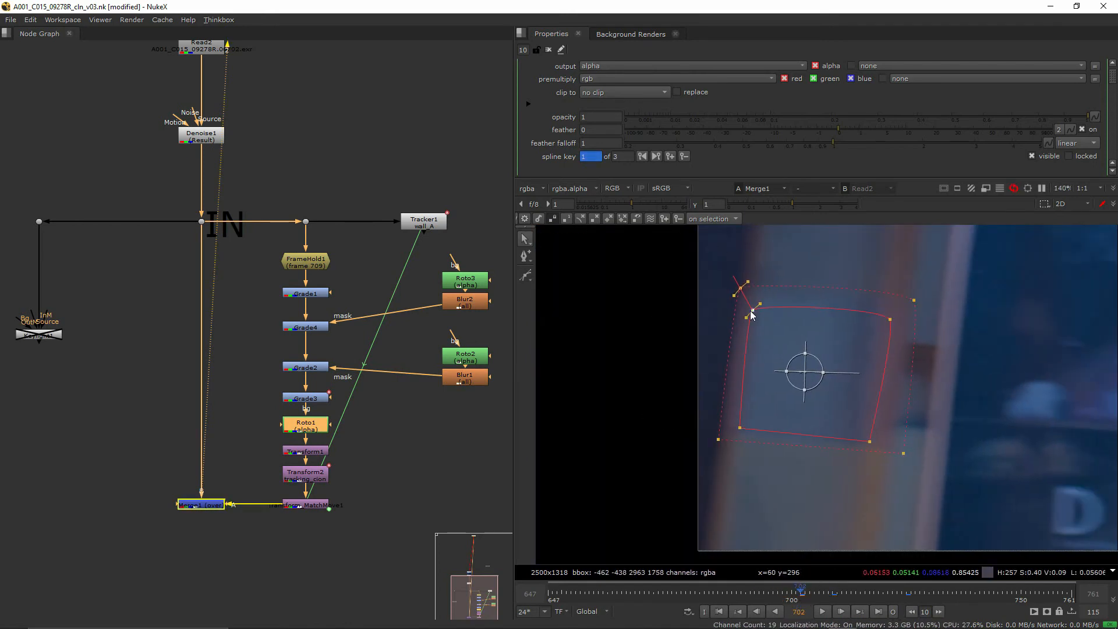
{"action": "key", "text": "o"}
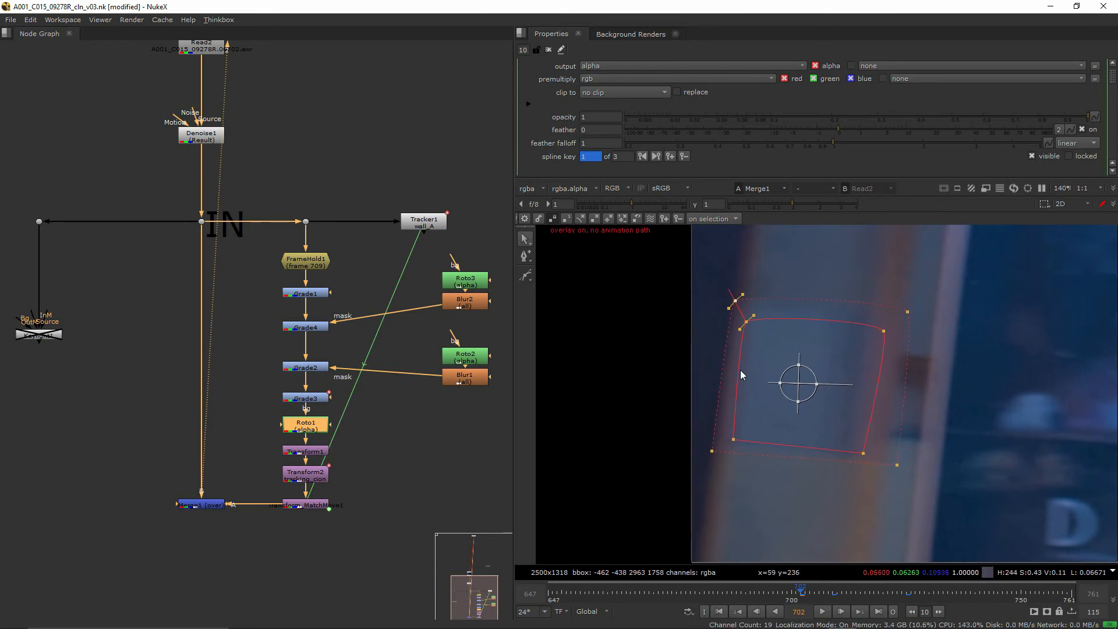
Step: Set Grade3's gain at frame 702 to about 0.961 red, 0.911 green and 0.881 blue
{"action": "left_click", "coordinate": [414, 494]}
{"action": "double_click", "coordinate": [306, 398]}
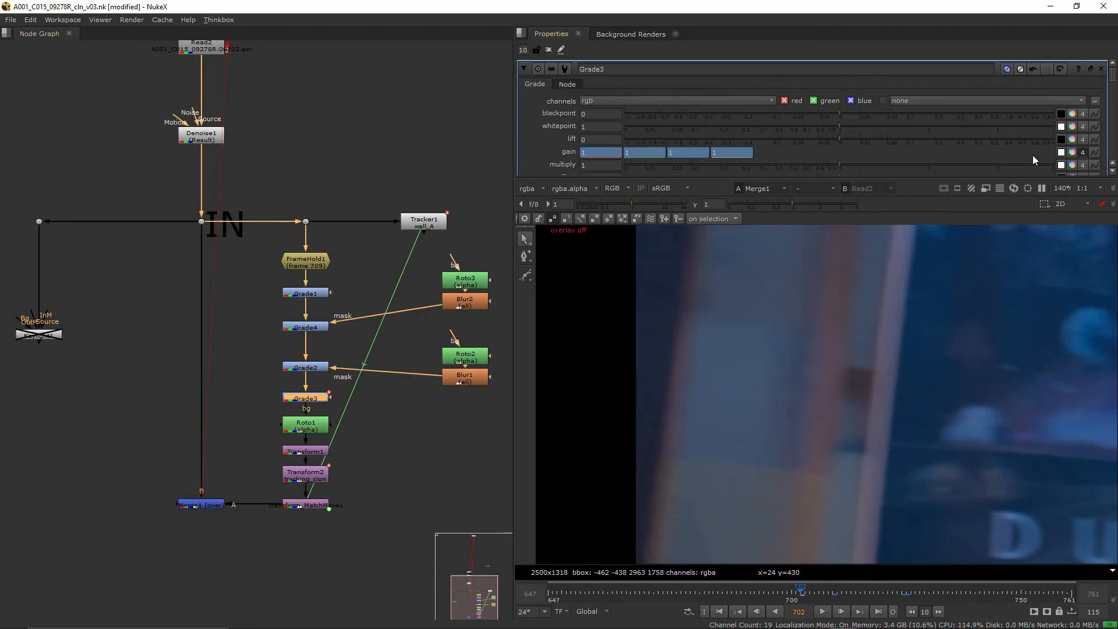
{"action": "left_click", "coordinate": [1072, 152]}
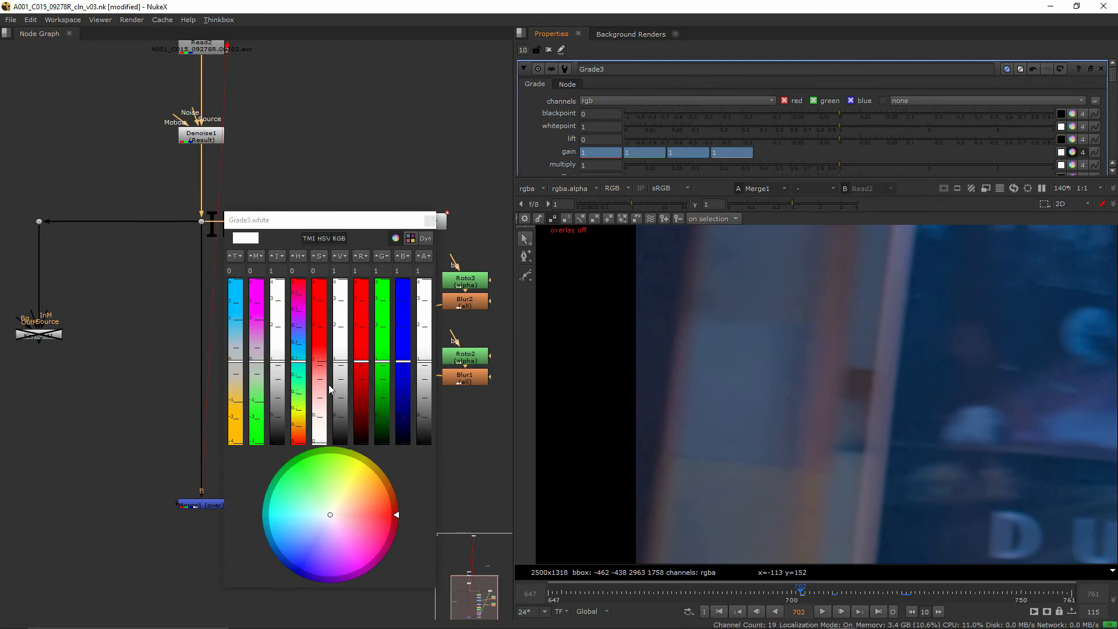
{"action": "left_click", "coordinate": [280, 370]}
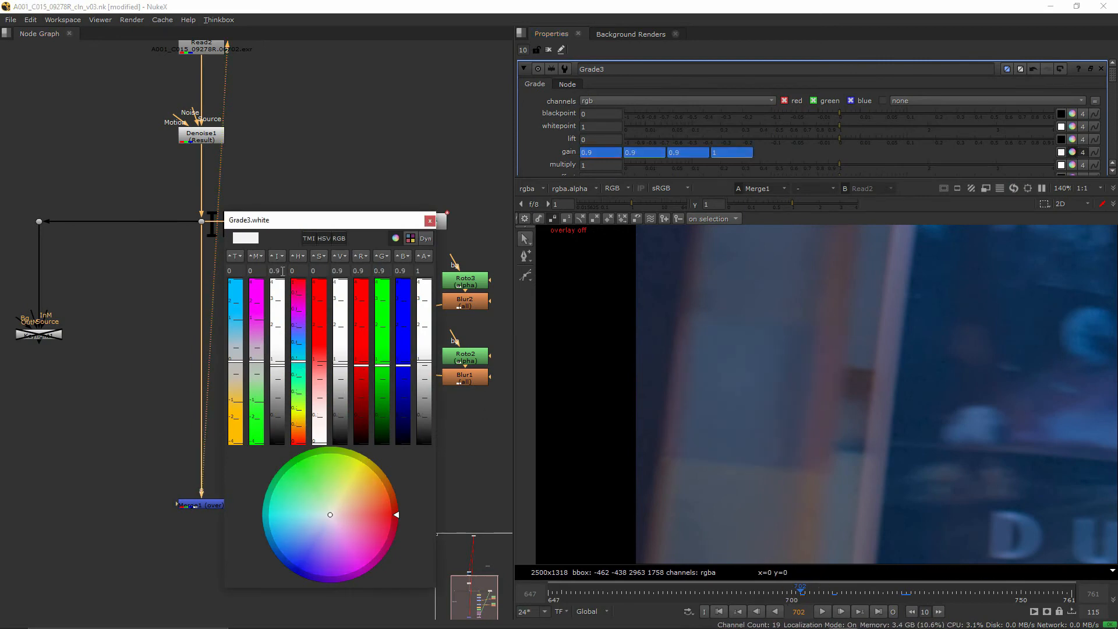
{"action": "key", "text": "Up"}
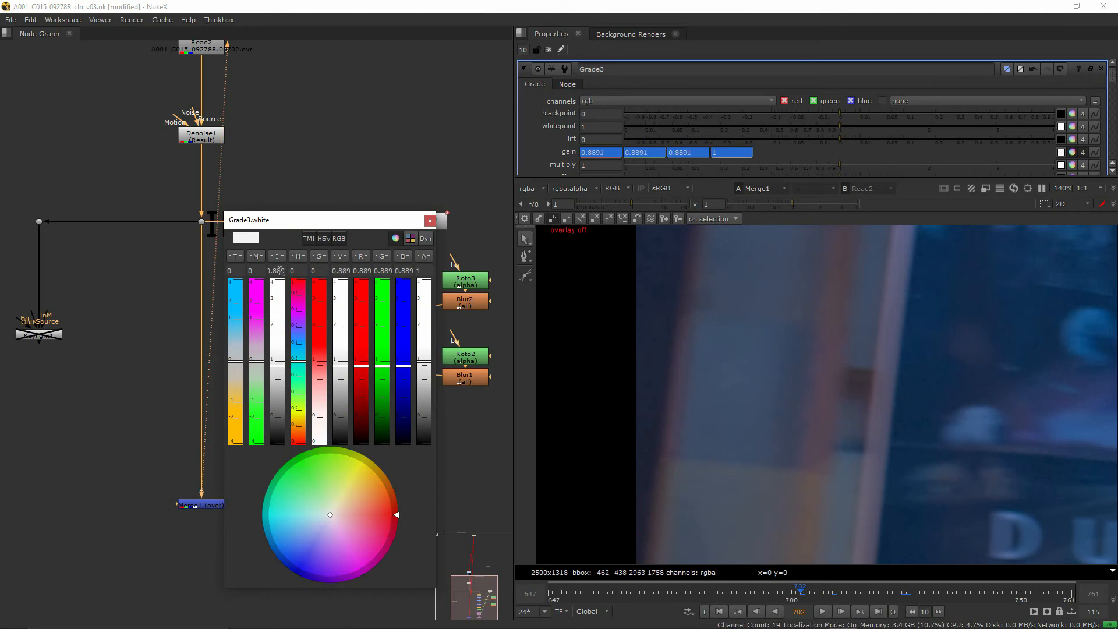
{"action": "type", "text": "99"}
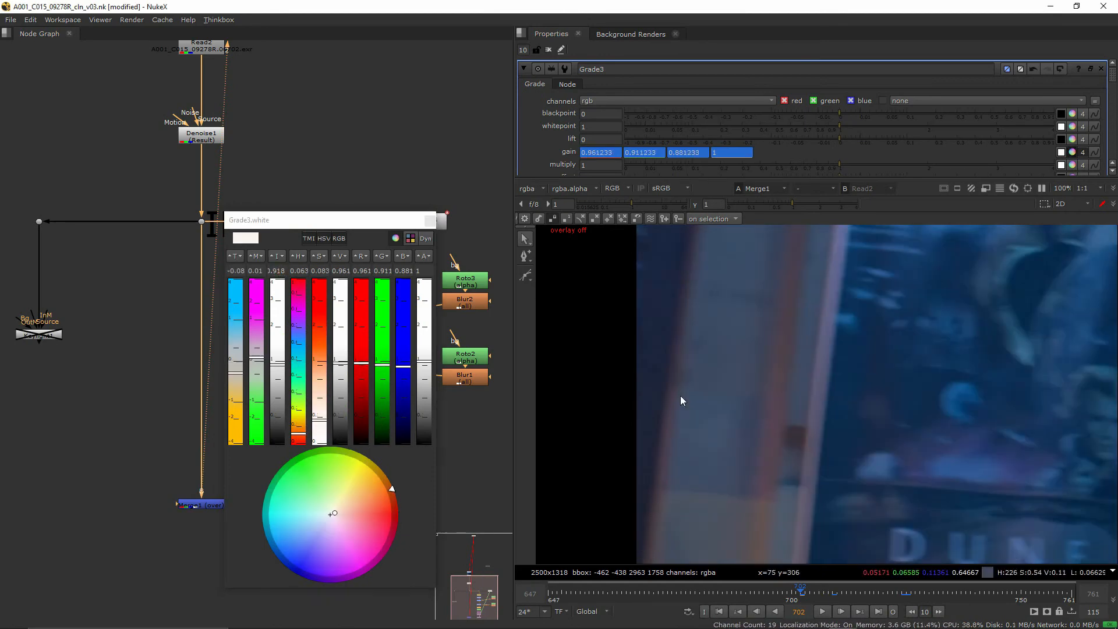
Step: Compare the patch with and without the shape overlay, and refine Grade3's gain at frame 702 to about 0.987 red, 0.876 green and 0.850 blue
{"action": "key", "text": "q"}
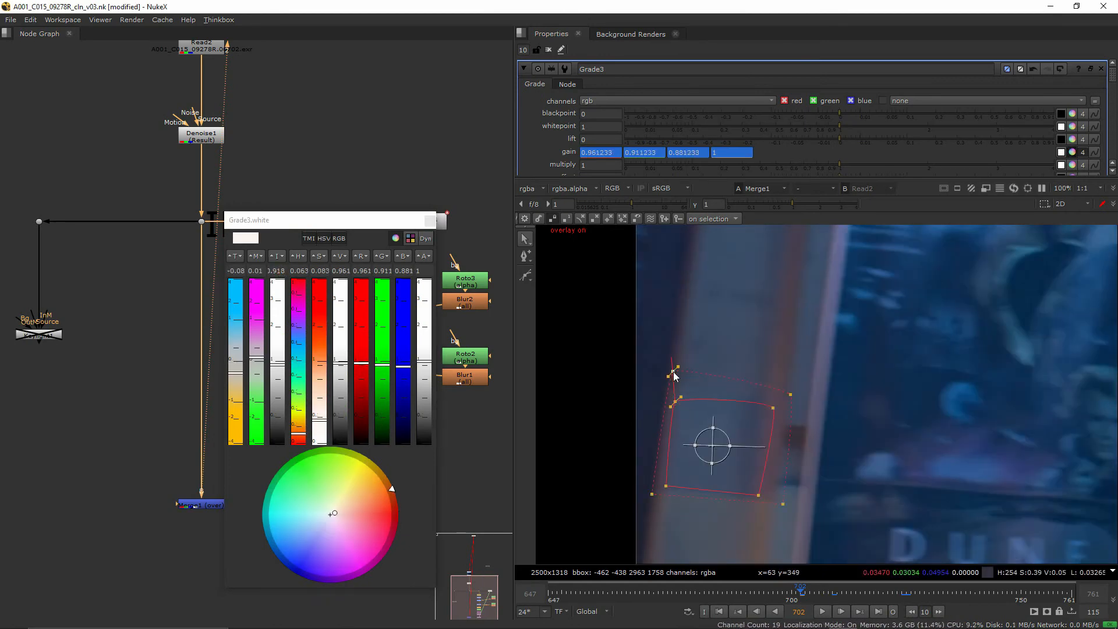
{"action": "key", "text": "q"}
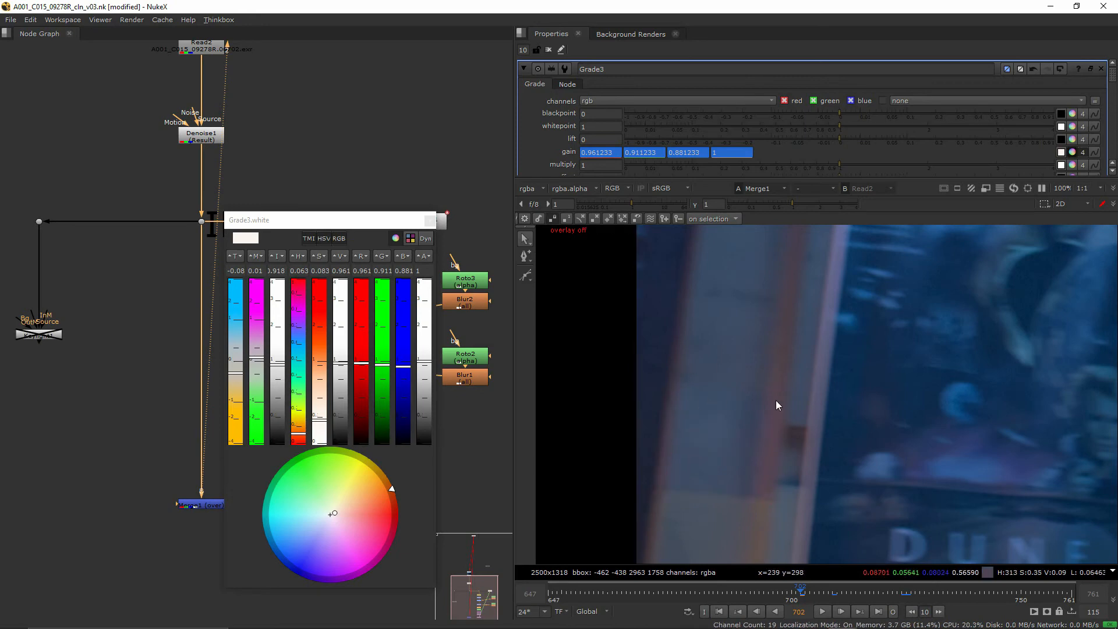
{"action": "key", "text": "q"}
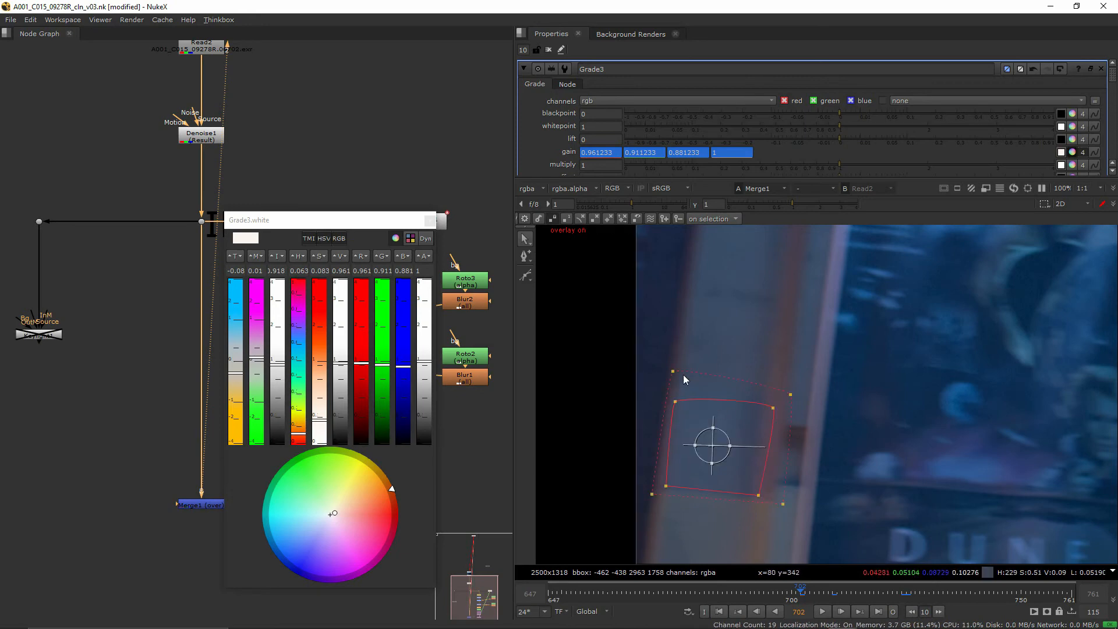
{"action": "key", "text": "q"}
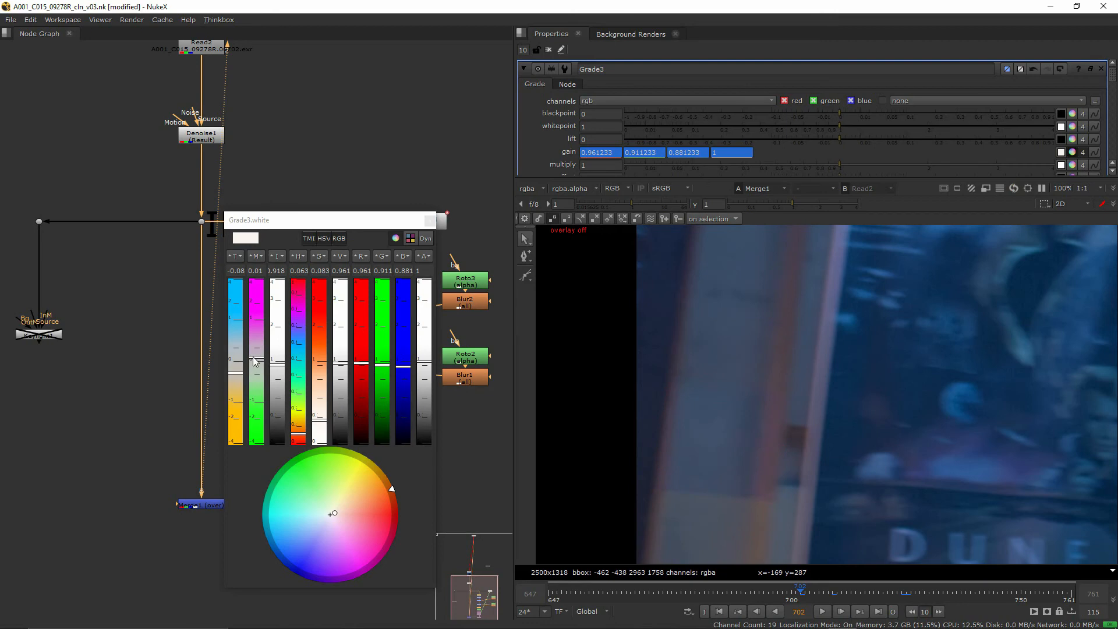
{"action": "left_click_drag", "start_coordinate": [255, 361], "coordinate": [256, 356]}
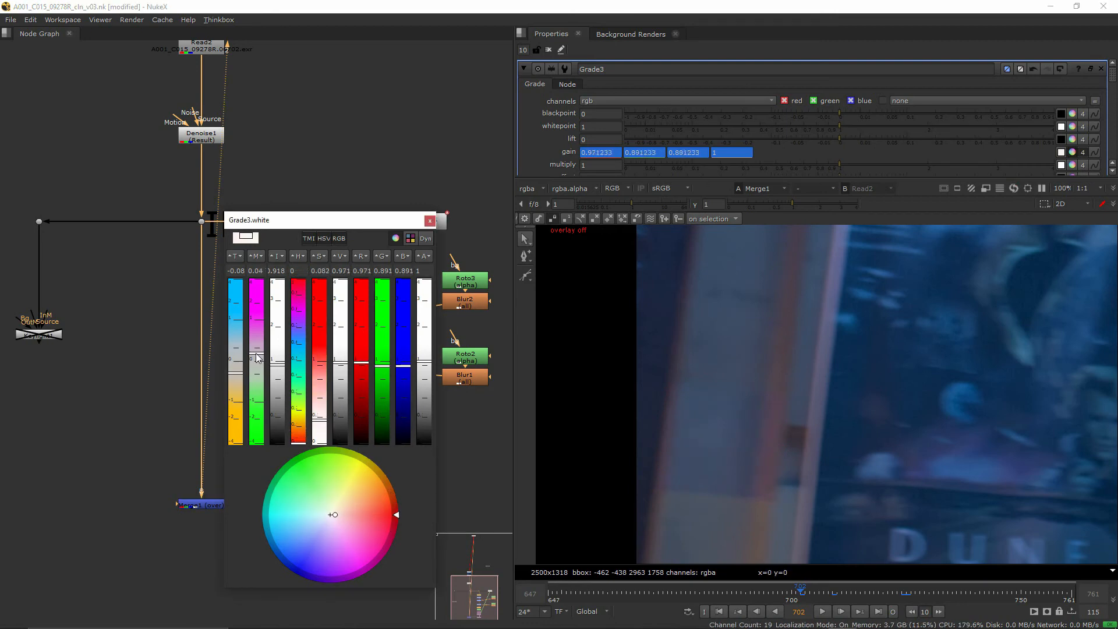
{"action": "scroll", "coordinate": [721, 426], "scroll_direction": "down", "scroll_amount": 2}
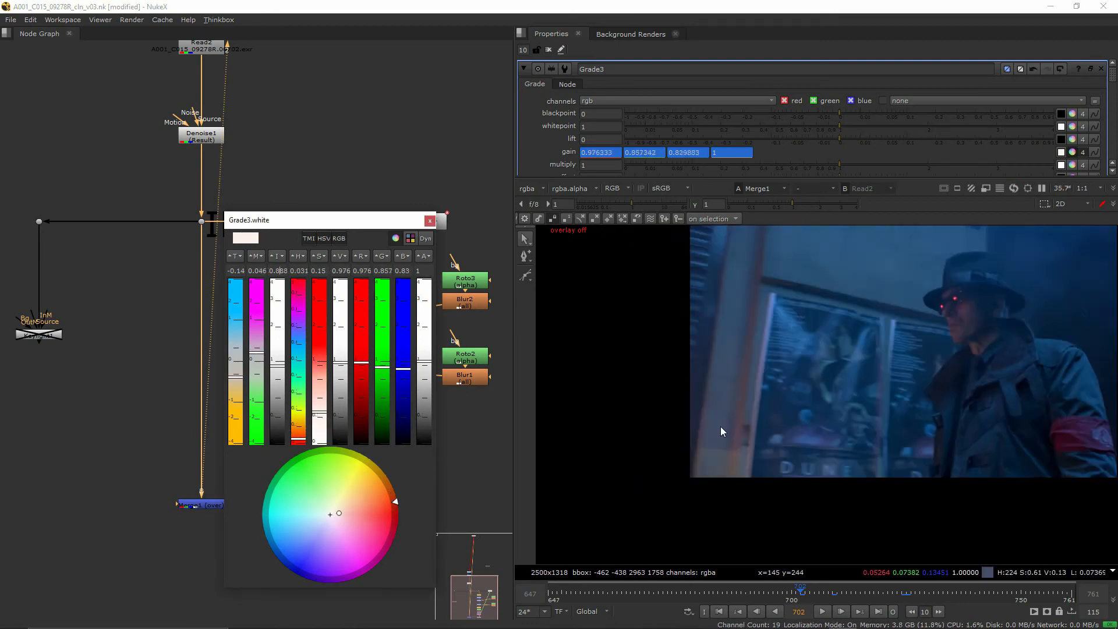
{"action": "scroll", "coordinate": [720, 426], "scroll_direction": "up", "scroll_amount": 1}
{"action": "middle_click_drag", "start_coordinate": [721, 426], "coordinate": [730, 421]}
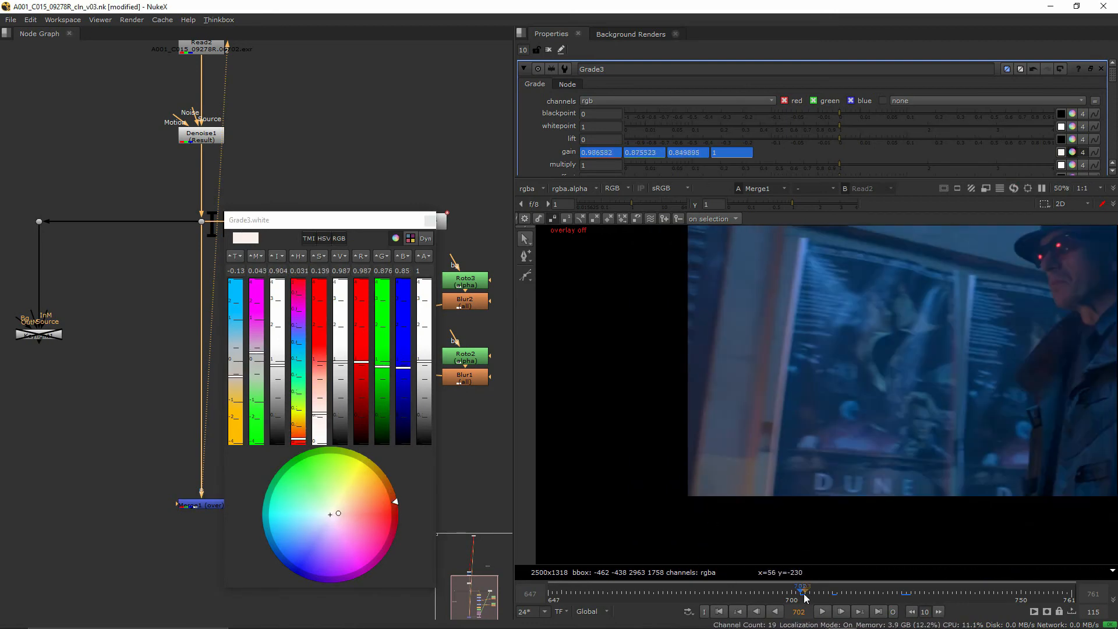
Step: Set Grade3's gain at frame 709 to 1.005 red, 0.99 green and 1.005 blue, checking the patch up to frame 727
{"action": "left_click_drag", "start_coordinate": [804, 594], "coordinate": [810, 593]}
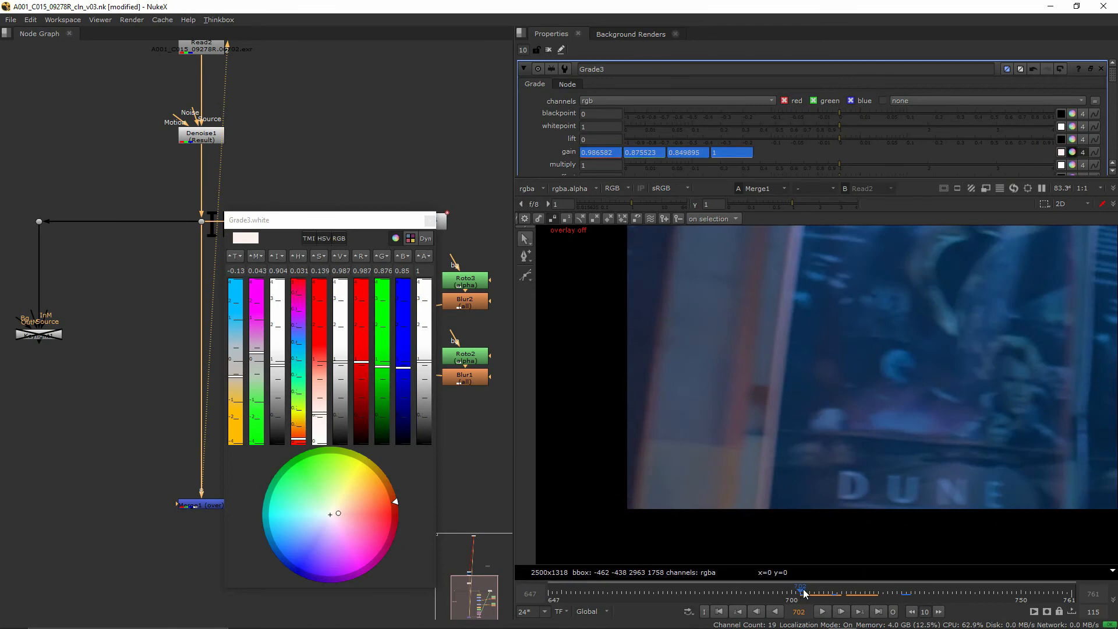
{"action": "left_click_drag", "start_coordinate": [803, 590], "coordinate": [832, 591]}
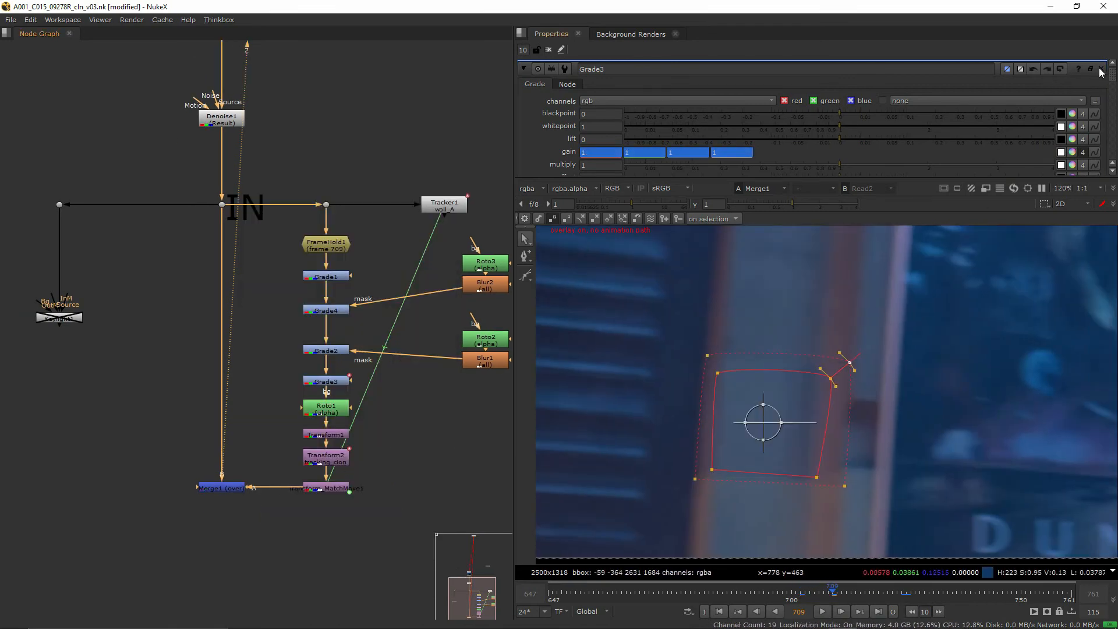
{"action": "left_click", "coordinate": [1100, 69]}
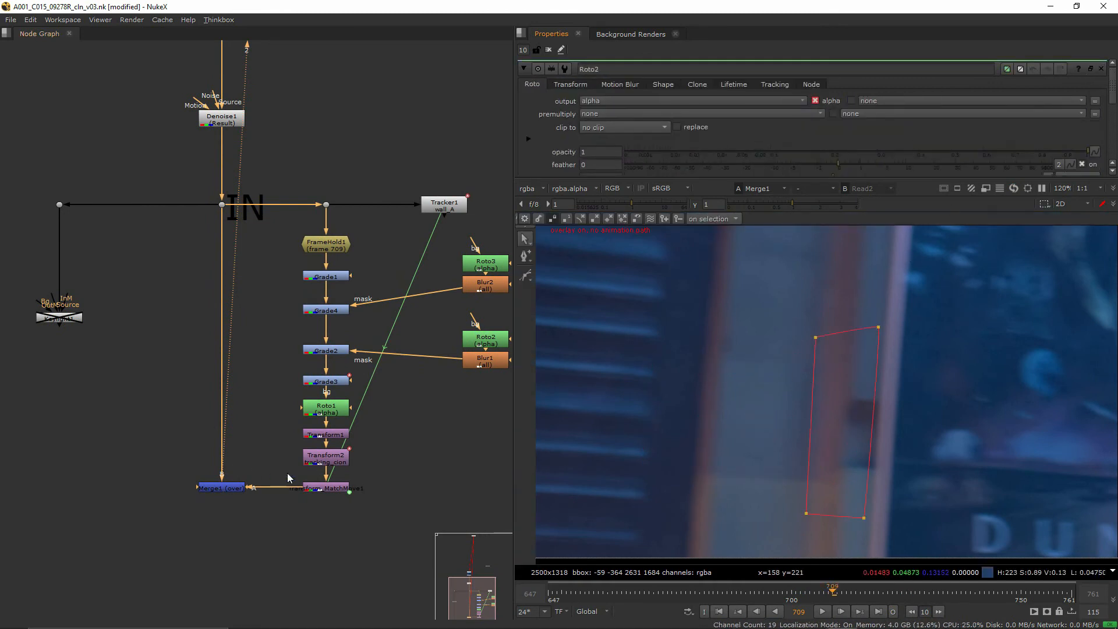
{"action": "left_click", "coordinate": [1101, 68]}
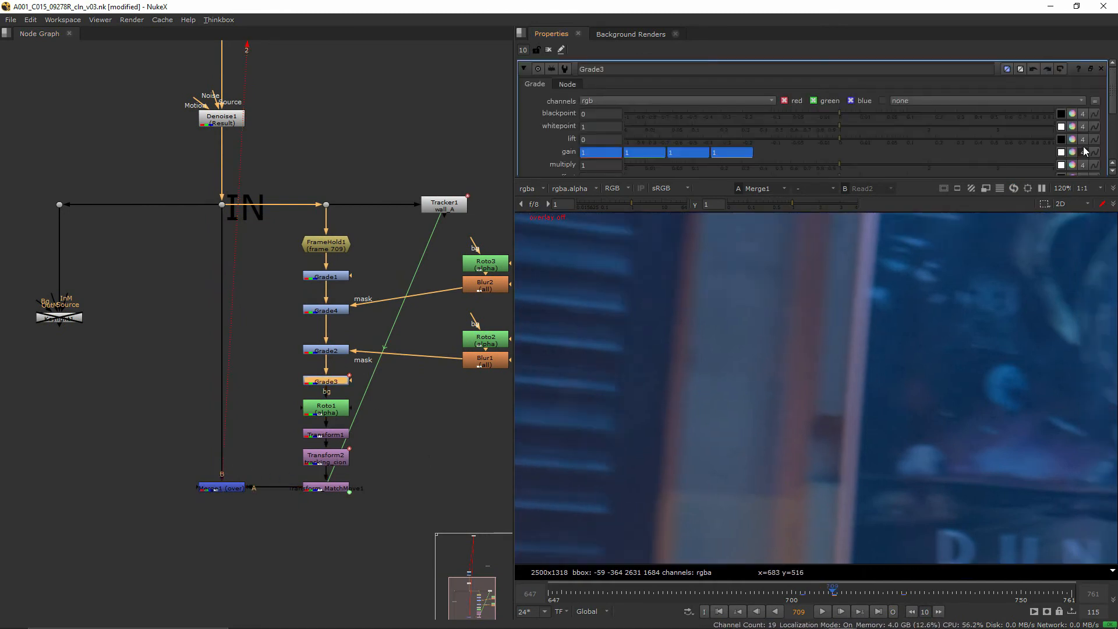
{"action": "left_click", "coordinate": [1072, 152]}
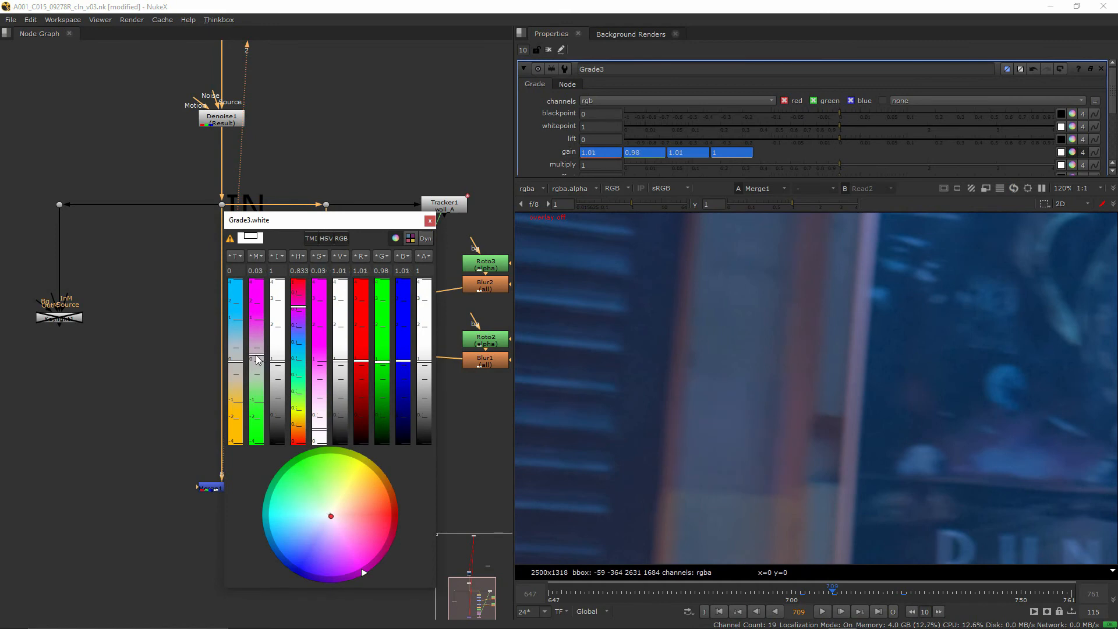
{"action": "left_click_drag", "start_coordinate": [814, 594], "coordinate": [857, 594]}
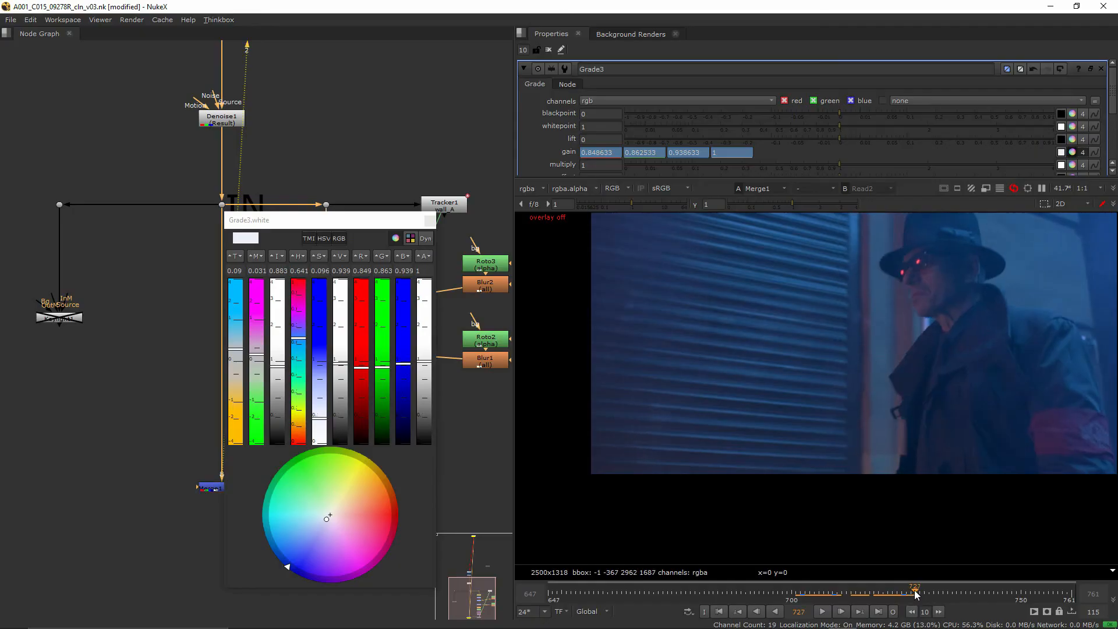
{"action": "left_click_drag", "start_coordinate": [920, 593], "coordinate": [910, 593]}
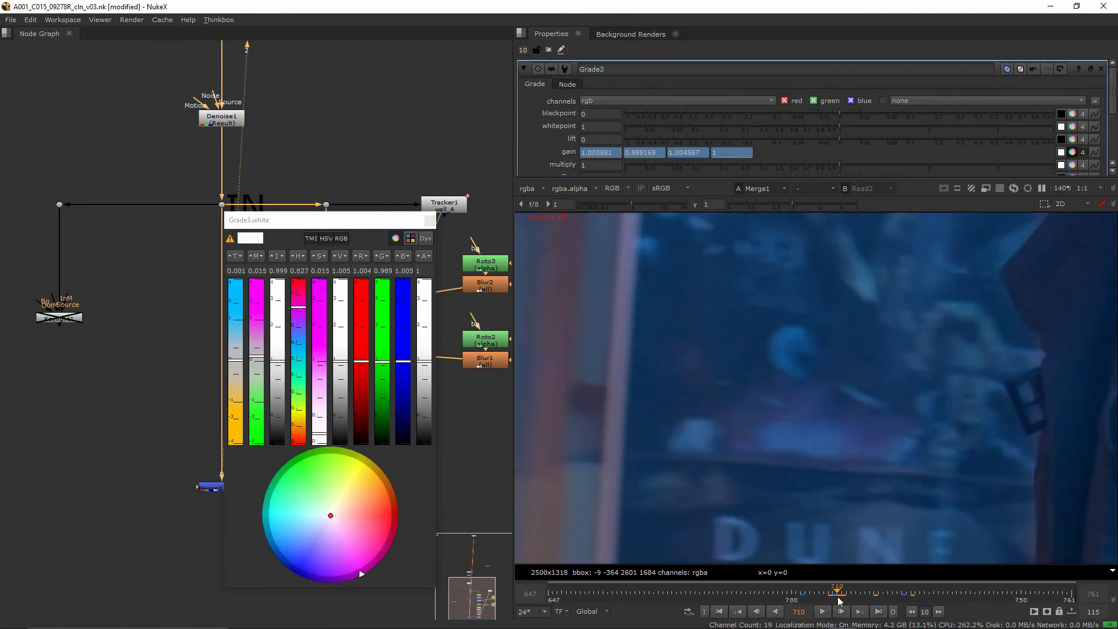
{"action": "left_click_drag", "start_coordinate": [838, 597], "coordinate": [835, 597]}
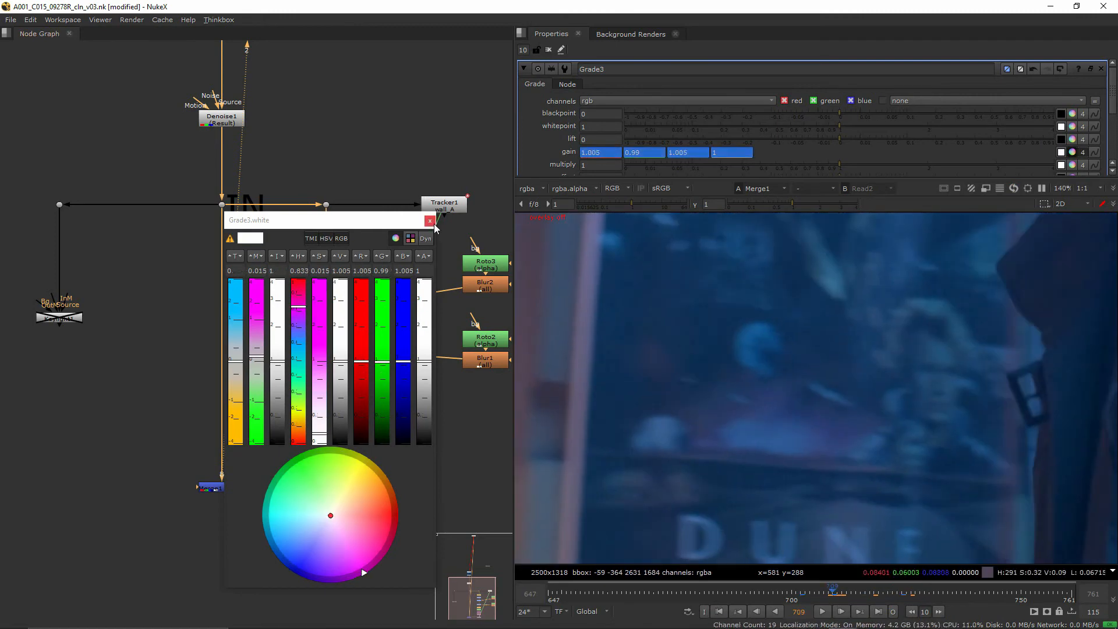
{"action": "left_click", "coordinate": [431, 221]}
Step: Reopen Roto1 and examine the patch's lower edge at frame 725 with the shape overlay shown and hidden
{"action": "scroll", "coordinate": [336, 403], "scroll_direction": "up", "scroll_amount": 3}
{"action": "double_click", "coordinate": [283, 403]}
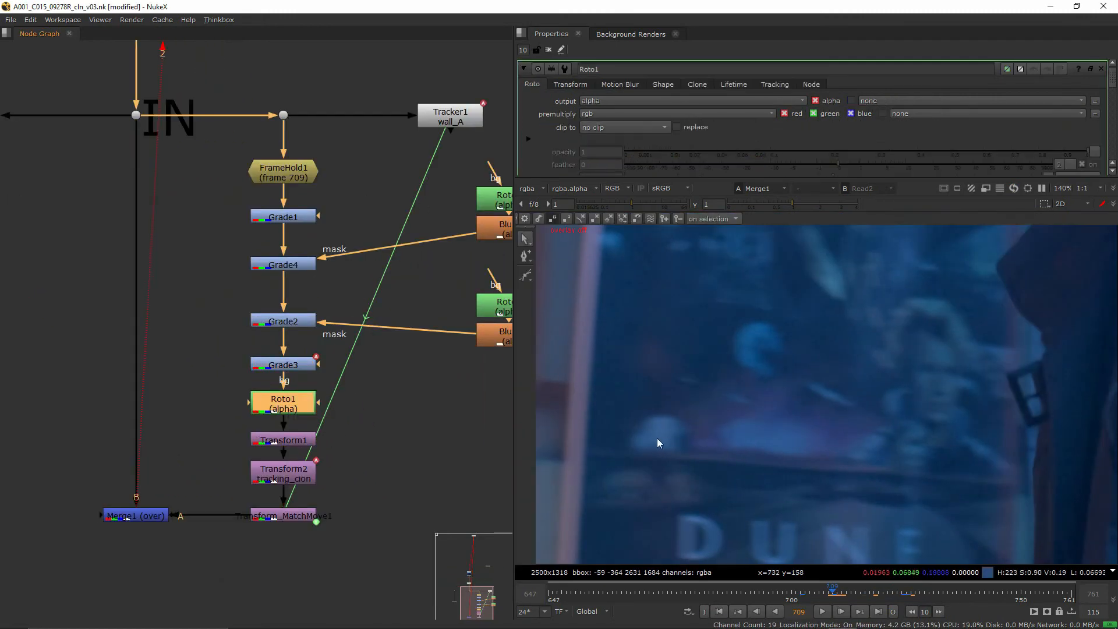
{"action": "scroll", "coordinate": [841, 447], "scroll_direction": "down", "scroll_amount": 3}
{"action": "scroll", "coordinate": [840, 447], "scroll_direction": "up", "scroll_amount": 3}
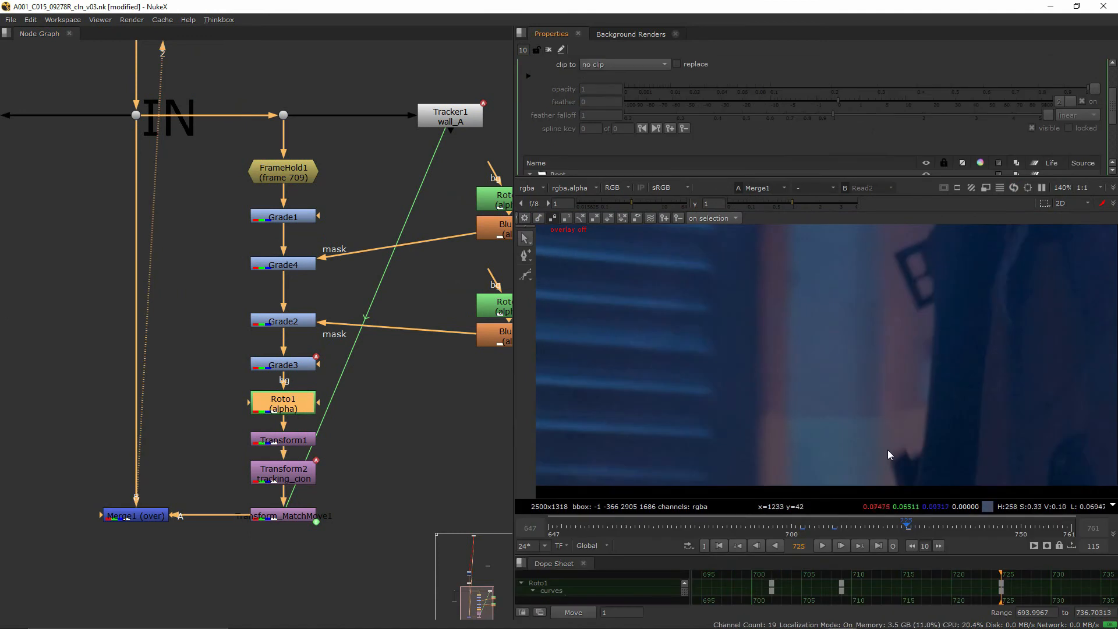
{"action": "scroll", "coordinate": [765, 427], "scroll_direction": "up", "scroll_amount": 2}
{"action": "key", "text": "o"}
{"action": "scroll", "coordinate": [765, 427], "scroll_direction": "up", "scroll_amount": 2}
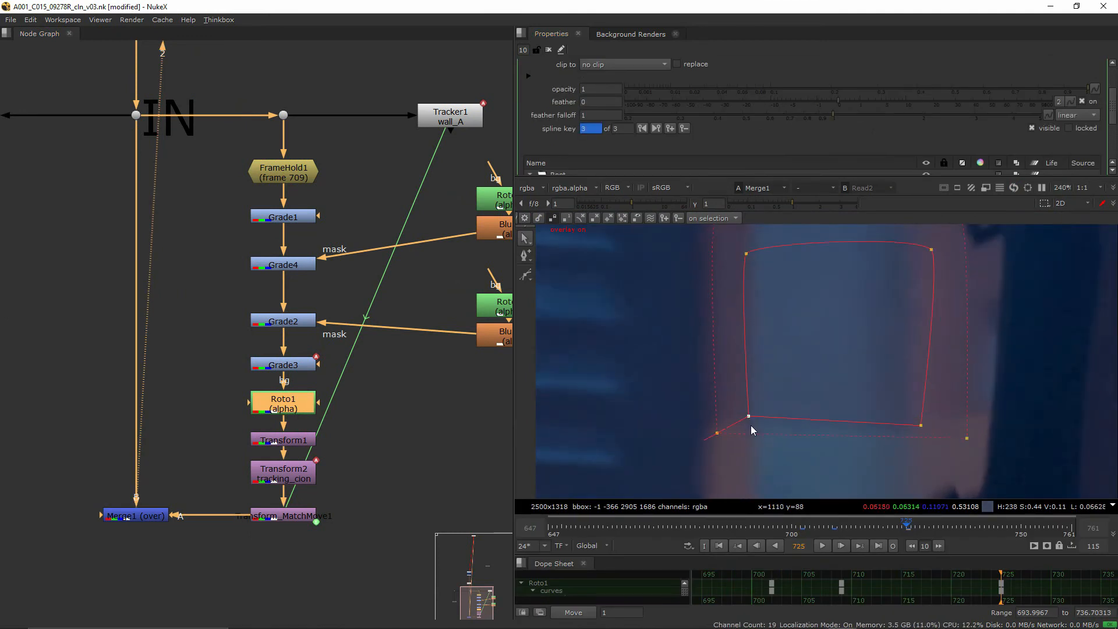
{"action": "key", "text": "o"}
{"action": "scroll", "coordinate": [761, 435], "scroll_direction": "down", "scroll_amount": 2}
{"action": "scroll", "coordinate": [793, 441], "scroll_direction": "down", "scroll_amount": 2}
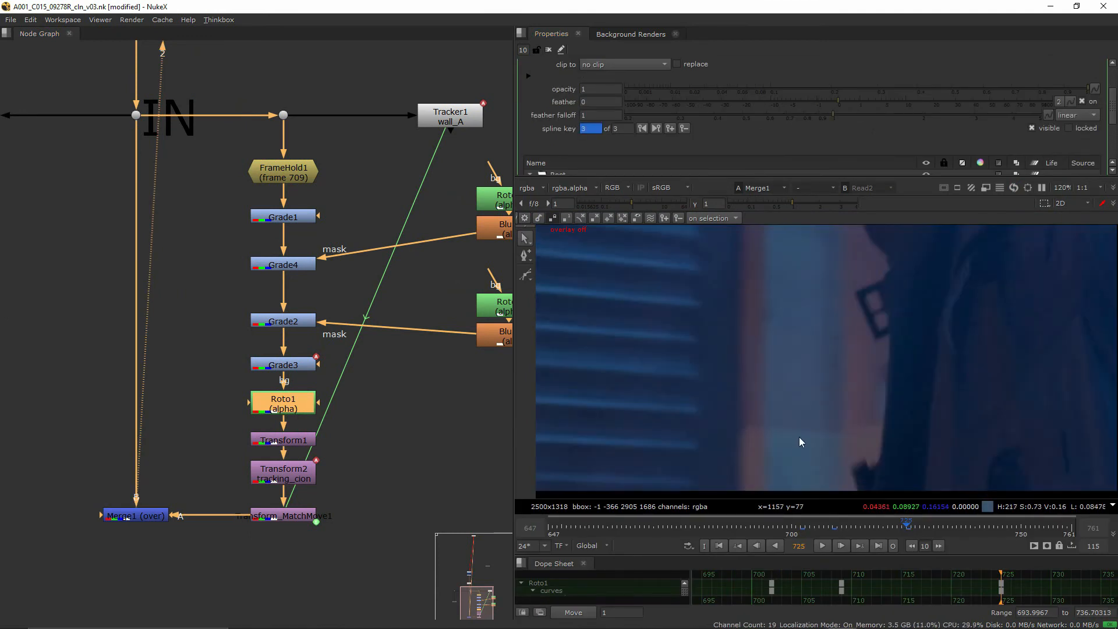
{"action": "key", "text": "o"}
{"action": "key", "text": "o"}
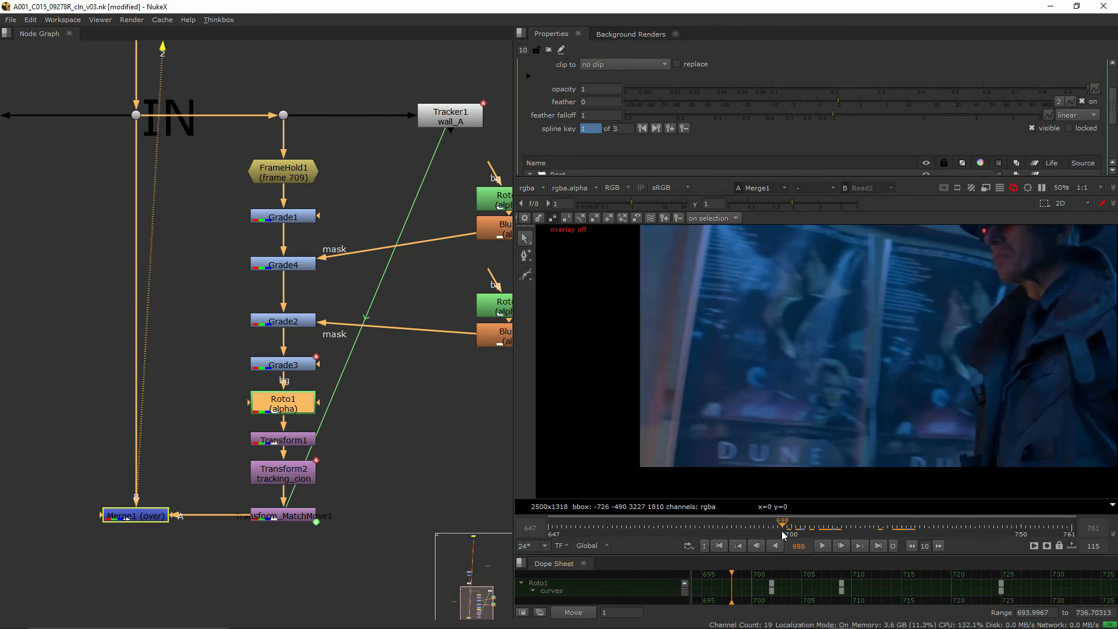
Step: Set the playback in point at frame 698
{"action": "scroll", "coordinate": [722, 490], "scroll_direction": "up", "scroll_amount": 2}
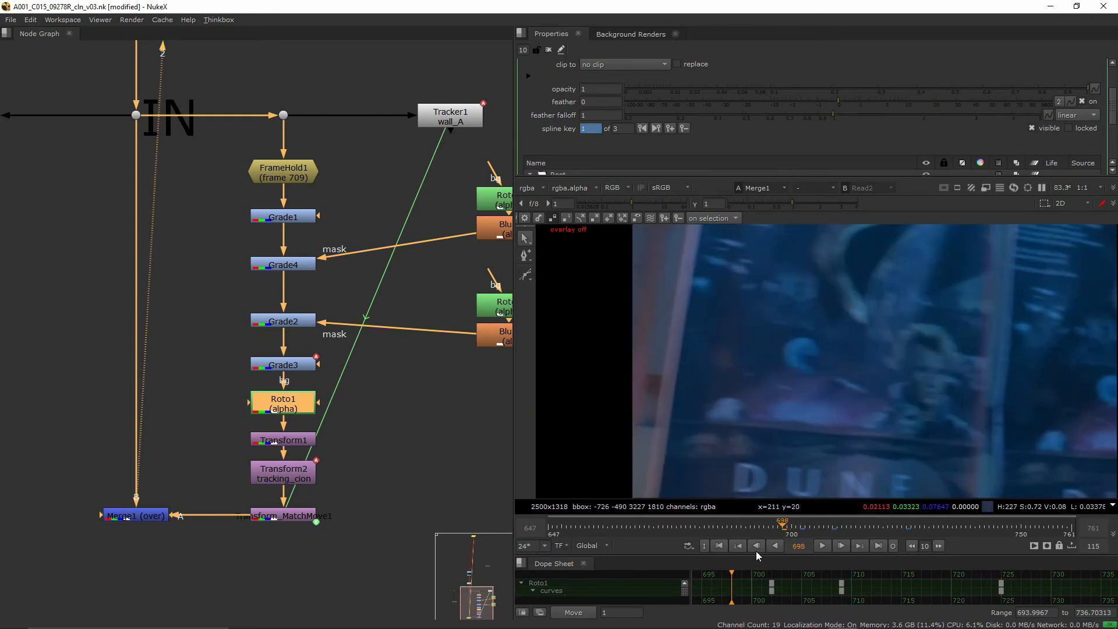
{"action": "left_click", "coordinate": [704, 547]}
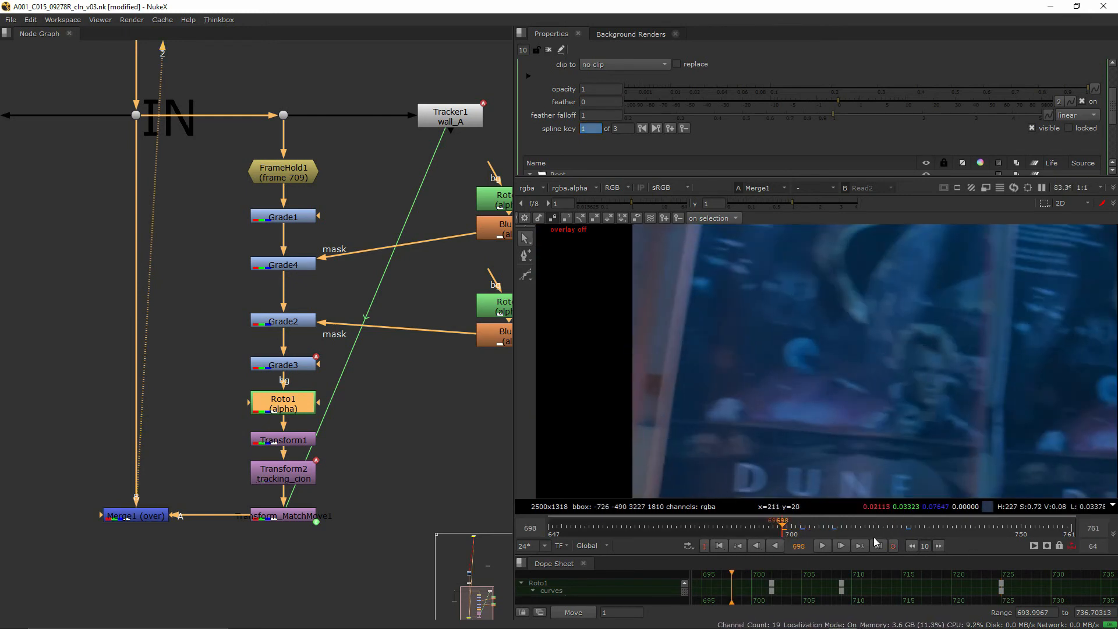
Step: Set the playback out point at frame 726 and play the merged patch through the limited range
{"action": "left_click_drag", "start_coordinate": [886, 532], "coordinate": [912, 535]}
{"action": "middle_click_drag", "start_coordinate": [996, 471], "coordinate": [815, 455]}
{"action": "scroll", "coordinate": [821, 466], "scroll_direction": "down", "scroll_amount": 1}
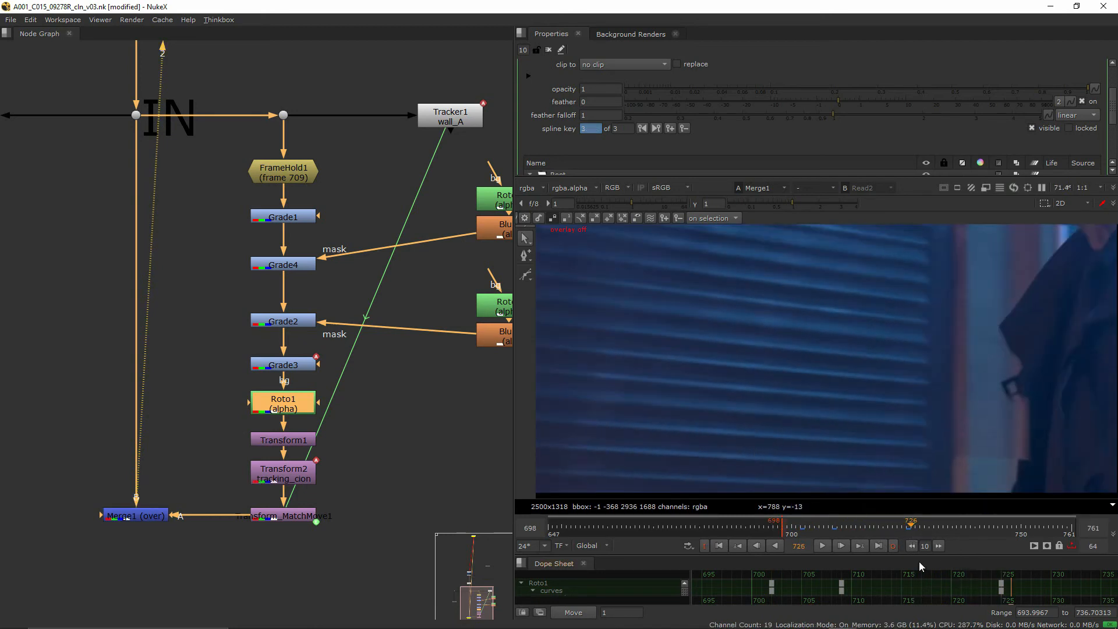
{"action": "left_click", "coordinate": [894, 547]}
{"action": "left_click", "coordinate": [823, 546]}
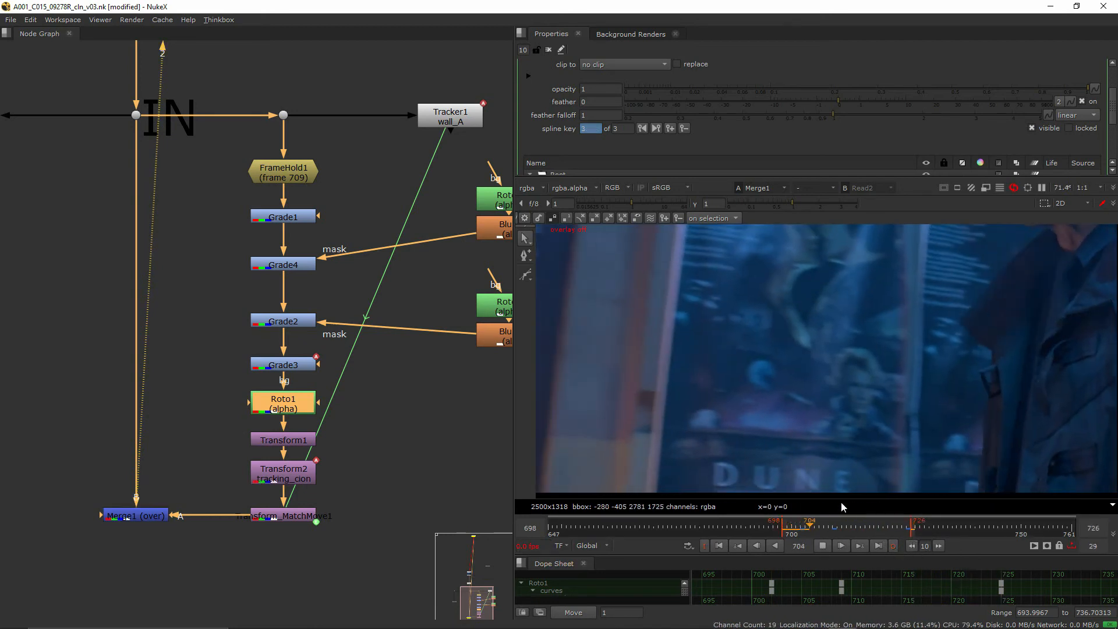
{"action": "scroll", "coordinate": [841, 477], "scroll_direction": "down", "scroll_amount": 2}
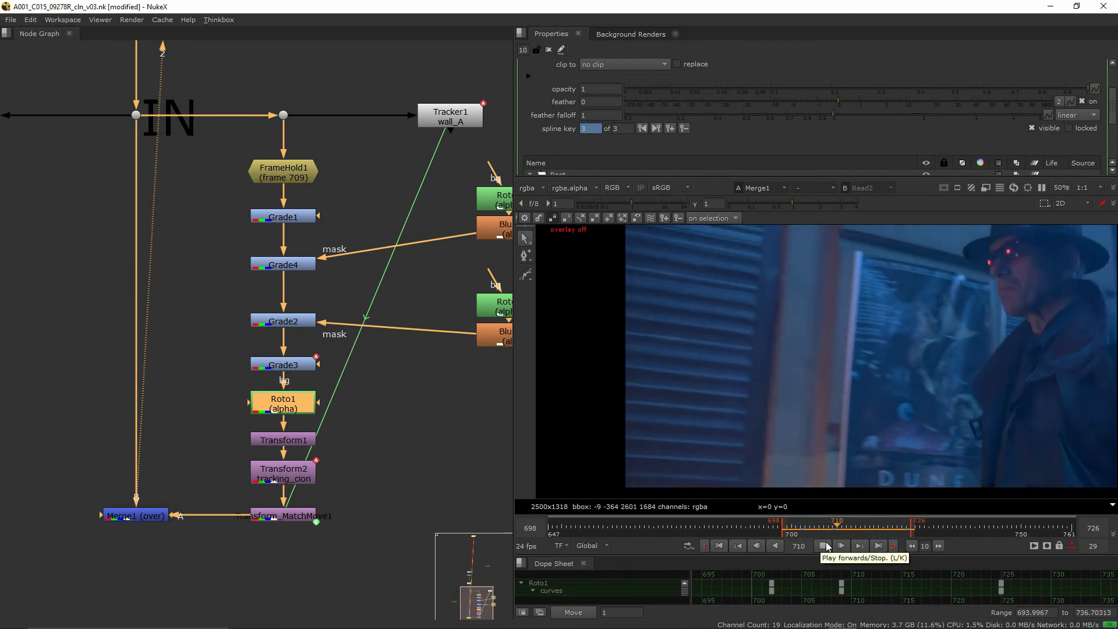
Step: Open Transform_MatchMove1, set its motionblur to 1 and play back the patch over the wall
{"action": "double_click", "coordinate": [280, 518]}
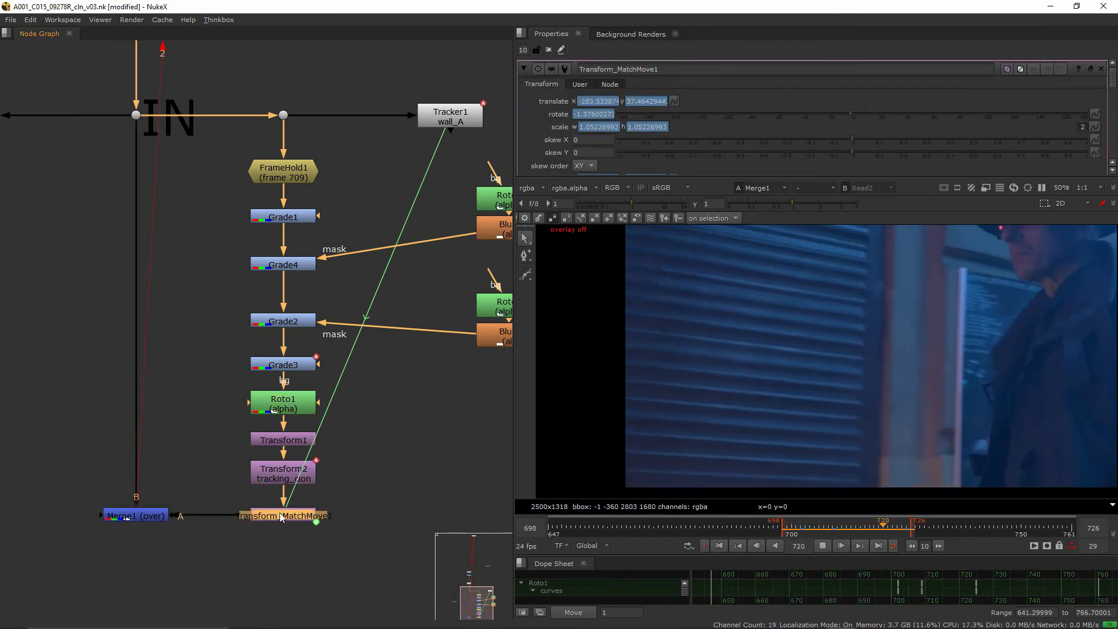
{"action": "scroll", "coordinate": [570, 161], "scroll_direction": "down", "scroll_amount": 4}
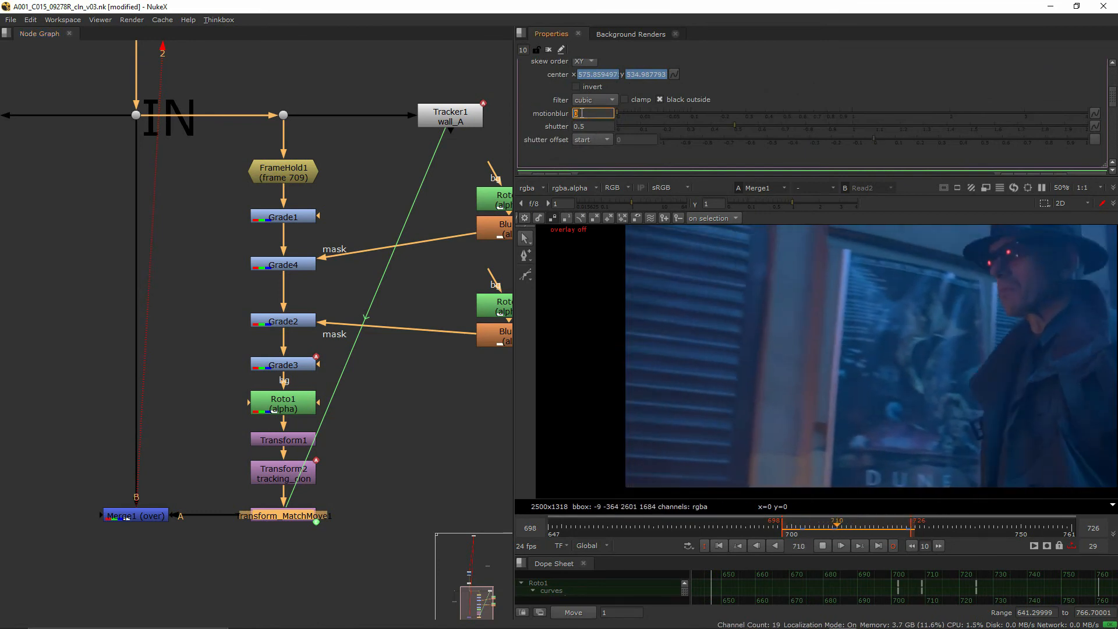
{"action": "middle_click_drag", "start_coordinate": [421, 297], "coordinate": [403, 290]}
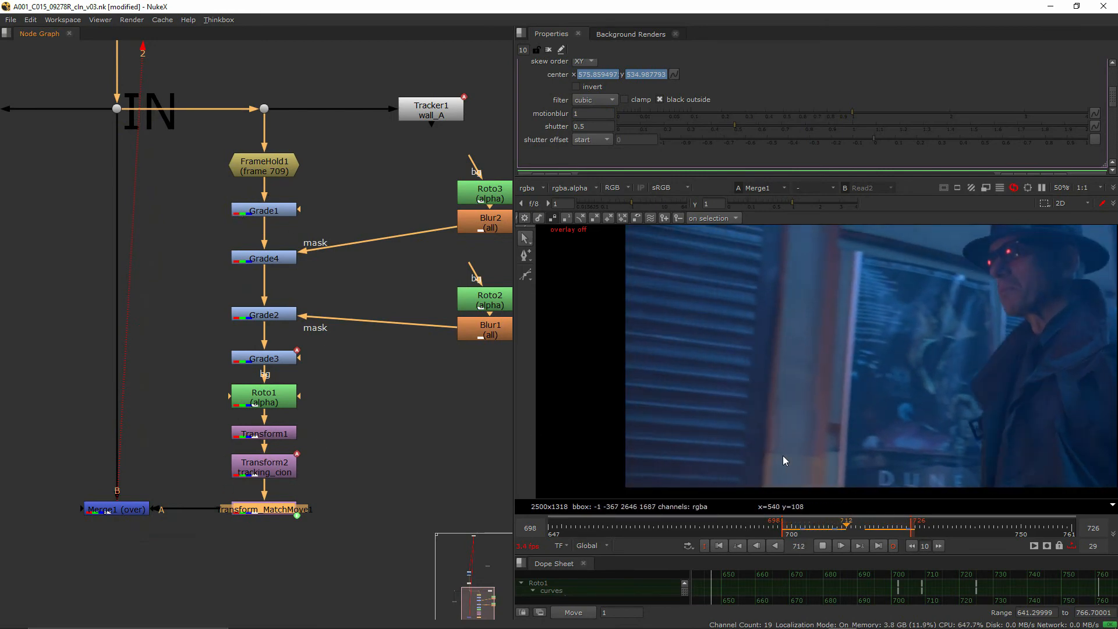
{"action": "scroll", "coordinate": [783, 455], "scroll_direction": "up", "scroll_amount": 4}
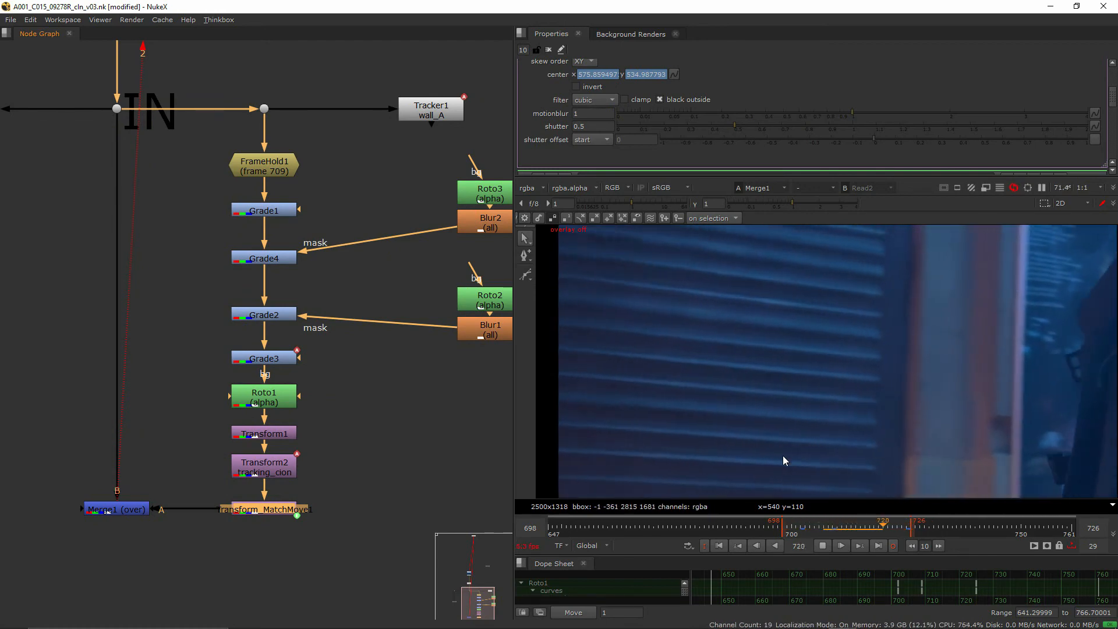
{"action": "left_click", "coordinate": [821, 546]}
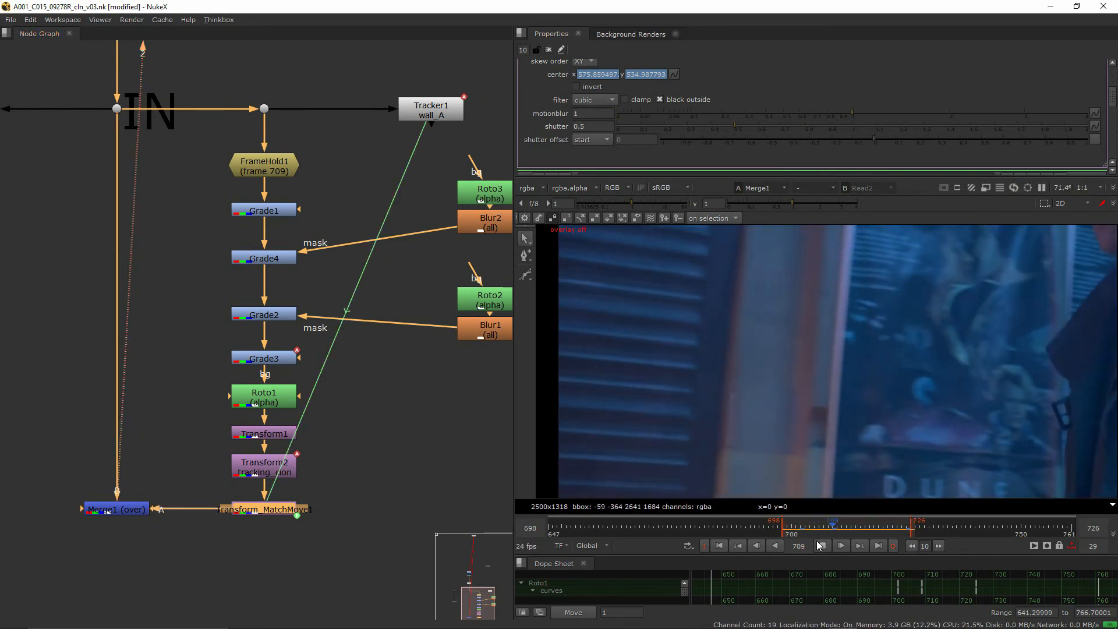
Step: Set Transform_MatchMove1's shutter to -0.5 and play back the patch
{"action": "left_click", "coordinate": [834, 530]}
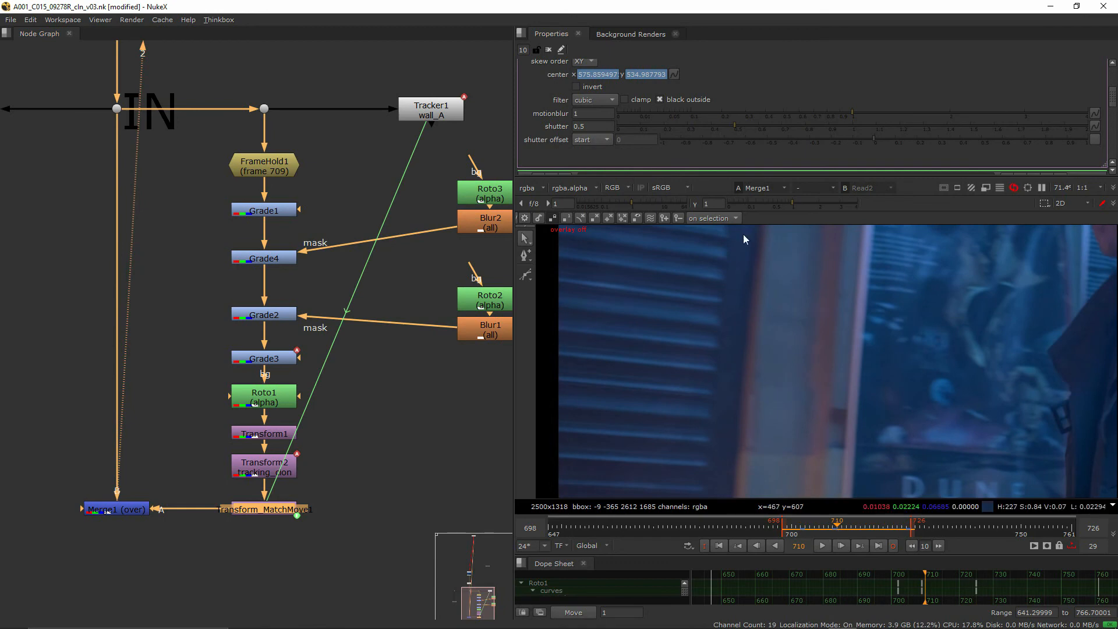
{"action": "left_click", "coordinate": [578, 126]}
{"action": "left_click", "coordinate": [822, 545]}
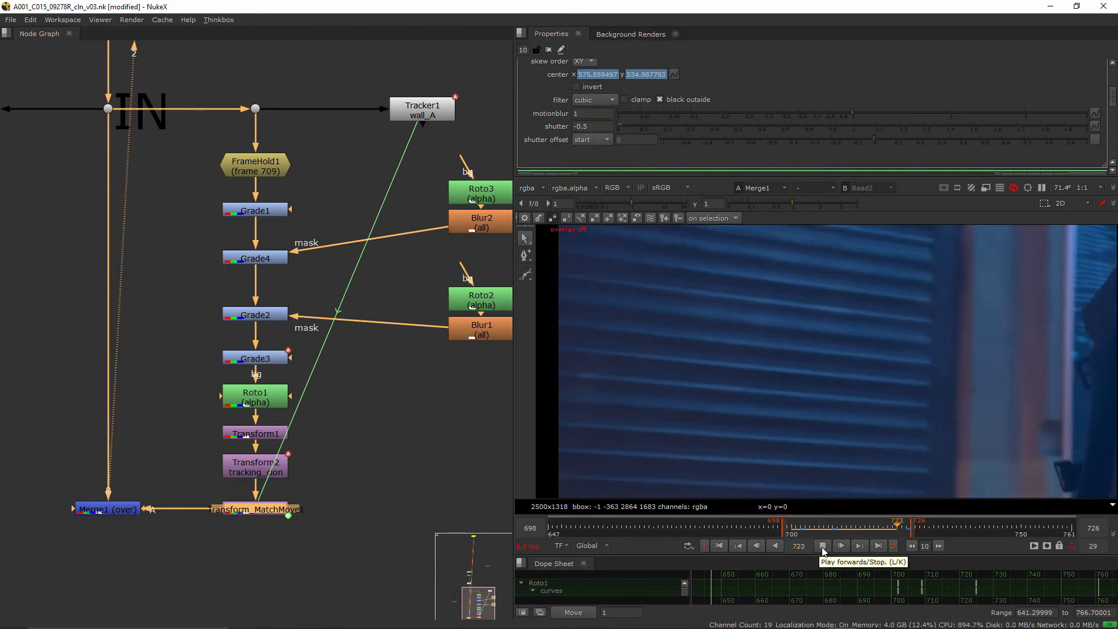
{"action": "scroll", "coordinate": [766, 444], "scroll_direction": "down", "scroll_amount": 2}
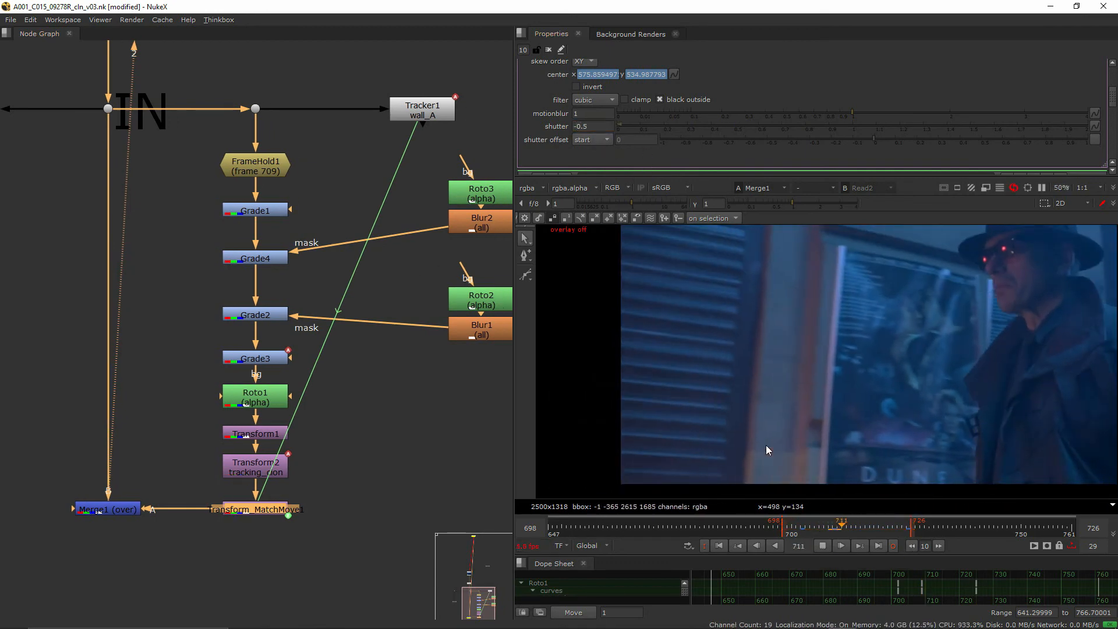
Step: Set Transform_MatchMove1's motionblur to 0.5 and replay the range
{"action": "left_click_drag", "start_coordinate": [584, 114], "coordinate": [534, 111]}
{"action": "type", "text": "0.5"}
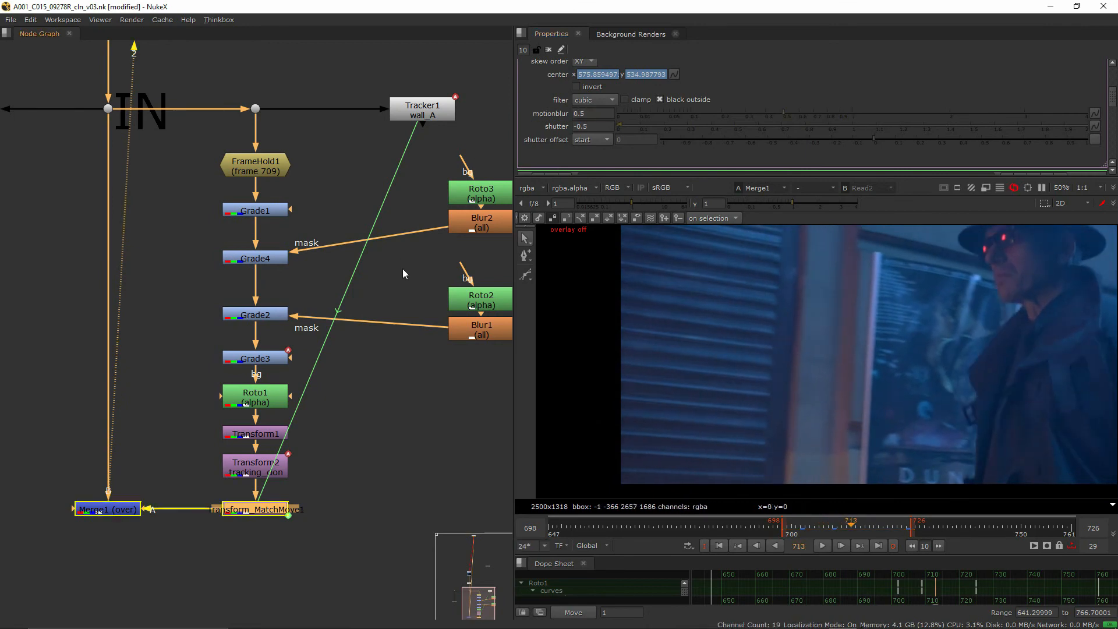
{"action": "middle_click_drag", "start_coordinate": [402, 269], "coordinate": [356, 269]}
{"action": "left_click", "coordinate": [822, 546]}
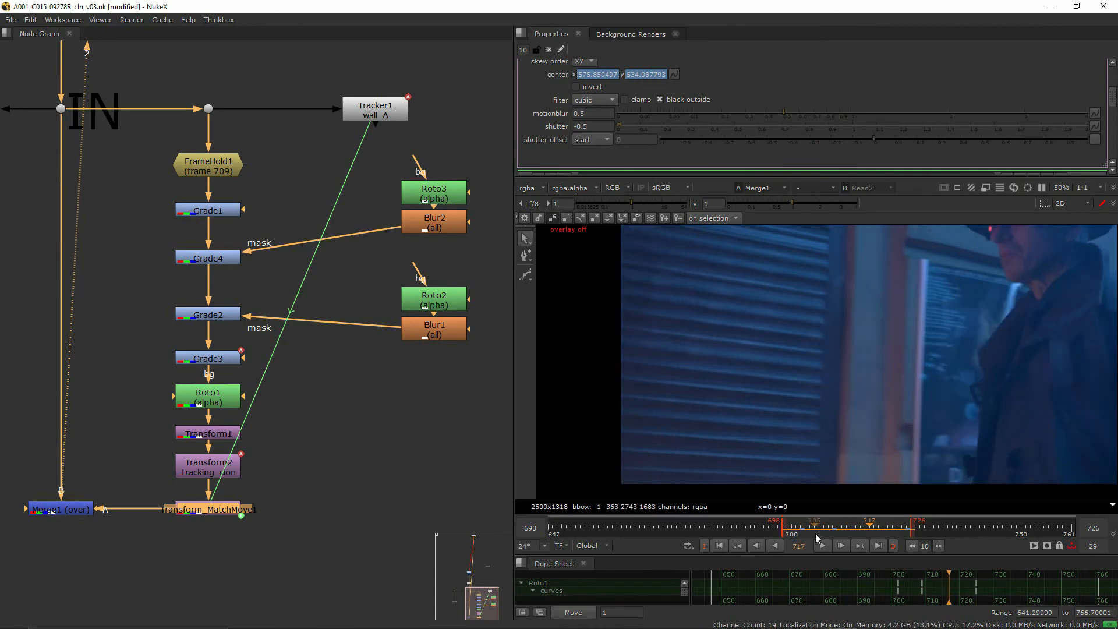
Step: Go to frame 709 and shift Grade3's gain toward a warmer color temperature
{"action": "left_click", "coordinate": [820, 528]}
{"action": "mouse_move", "coordinate": [820, 527]}
{"action": "left_mouse_down"}
{"action": "mouse_move", "coordinate": [851, 531]}
{"action": "mouse_move", "coordinate": [832, 532]}
{"action": "left_mouse_up"}
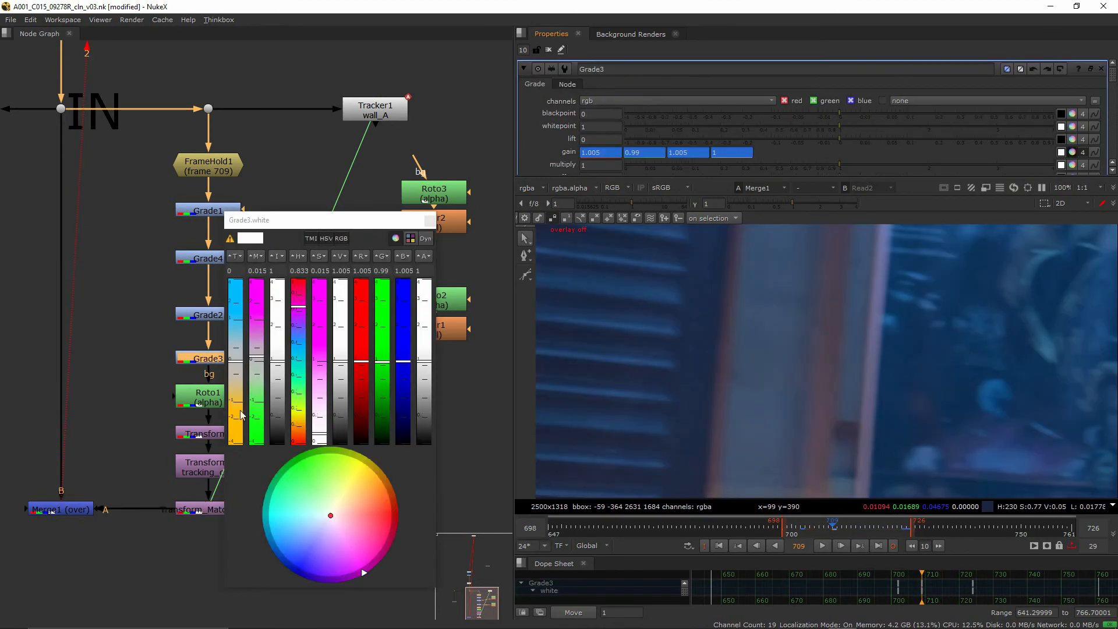
{"action": "left_click_drag", "start_coordinate": [242, 365], "coordinate": [238, 370]}
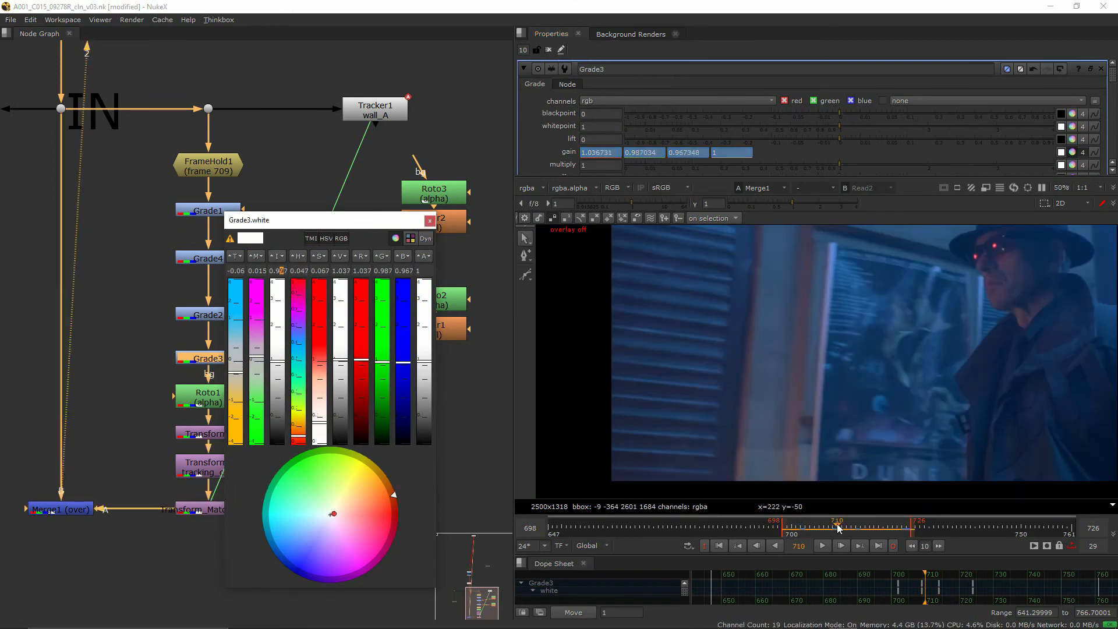
Step: Compare the patch around frames 714 and 720, and fine-tune the magenta component of Grade3's gain
{"action": "left_click_drag", "start_coordinate": [838, 528], "coordinate": [882, 525]}
{"action": "scroll", "coordinate": [883, 443], "scroll_direction": "up", "scroll_amount": 1}
{"action": "middle_click_drag", "start_coordinate": [883, 442], "coordinate": [854, 459]}
{"action": "scroll", "coordinate": [873, 452], "scroll_direction": "up", "scroll_amount": 2}
{"action": "scroll", "coordinate": [874, 453], "scroll_direction": "down", "scroll_amount": 5}
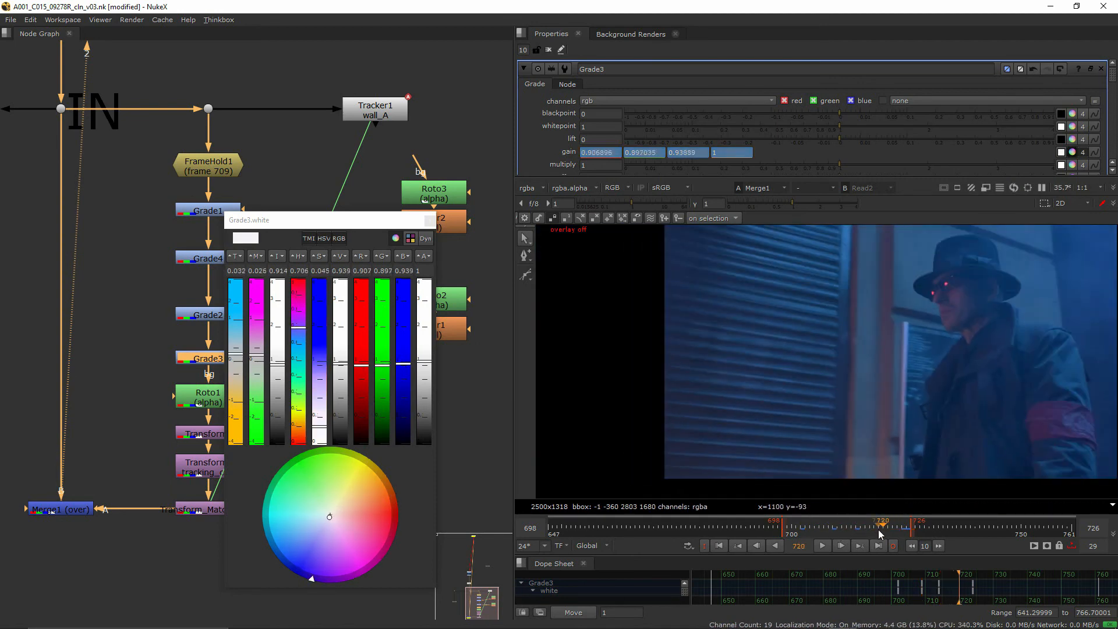
{"action": "left_click_drag", "start_coordinate": [879, 529], "coordinate": [857, 532]}
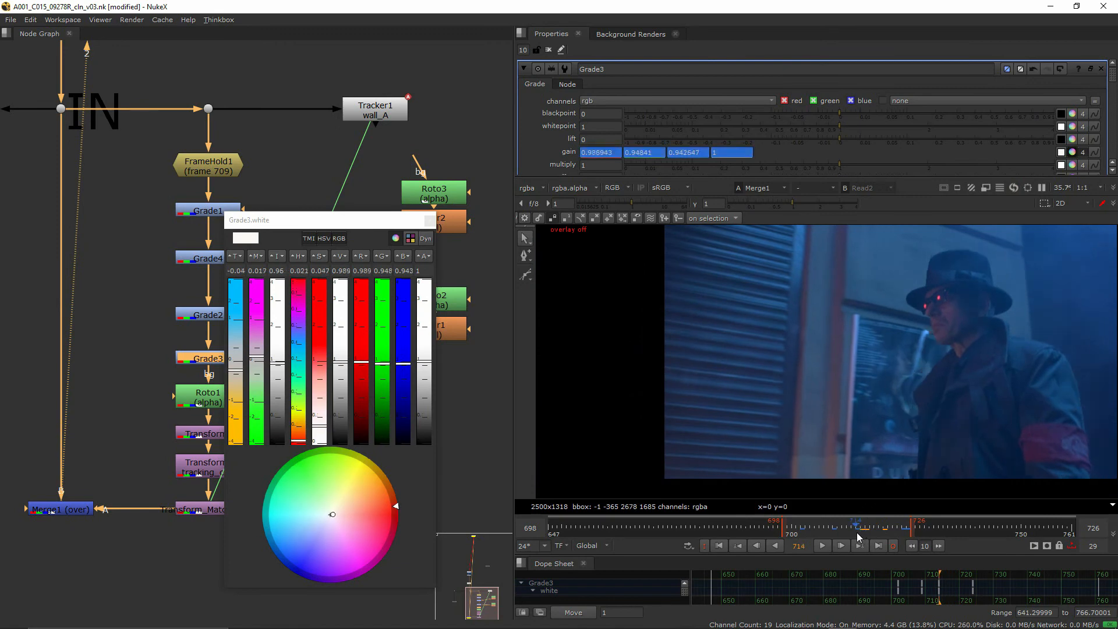
{"action": "scroll", "coordinate": [808, 450], "scroll_direction": "up", "scroll_amount": 5}
{"action": "left_click", "coordinate": [262, 271]}
{"action": "key", "text": "Up"}
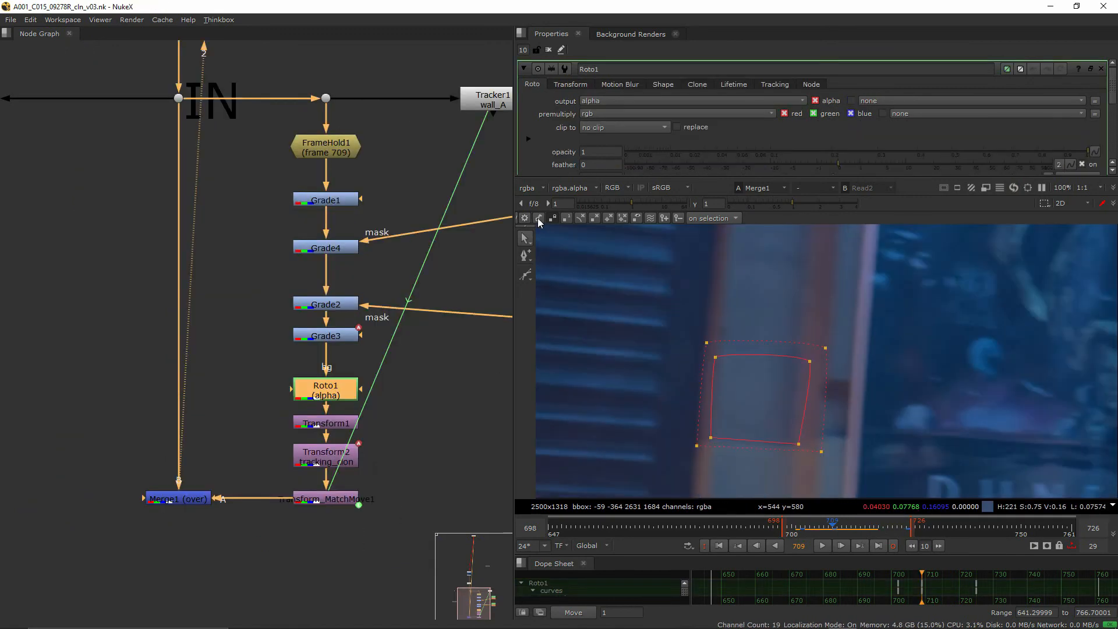
Step: At frame 702, pull the right corners of Roto1's shape and feather inward, and add a point on its lower right edge
{"action": "left_click", "coordinate": [538, 219]}
{"action": "left_click_drag", "start_coordinate": [811, 529], "coordinate": [820, 535]}
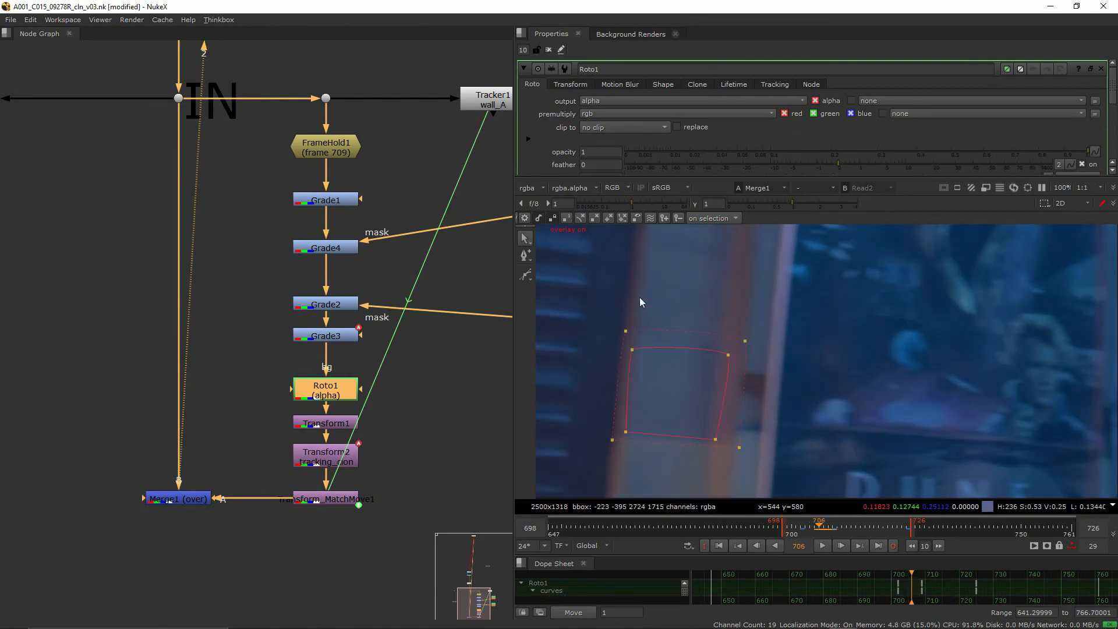
{"action": "left_click_drag", "start_coordinate": [813, 533], "coordinate": [802, 536]}
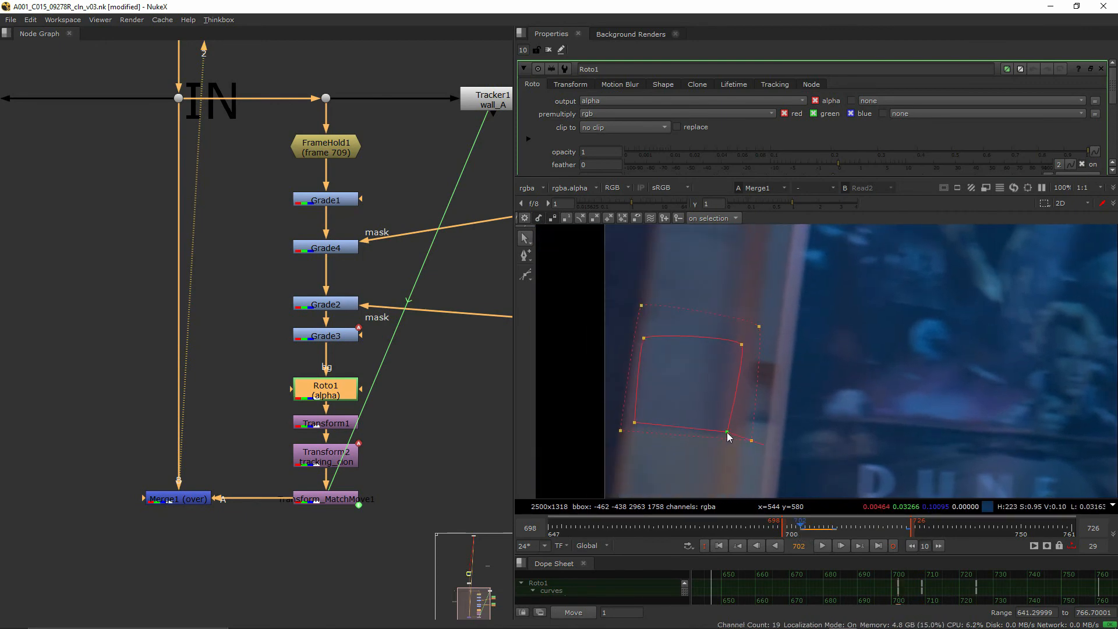
{"action": "left_click_drag", "start_coordinate": [746, 440], "coordinate": [741, 441]}
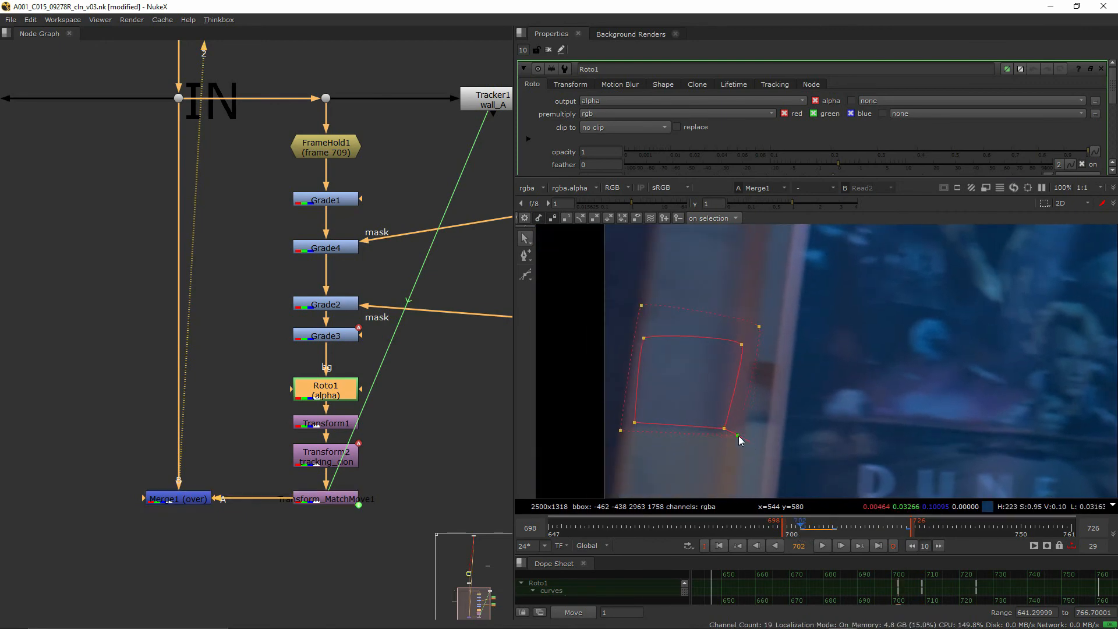
{"action": "left_click", "coordinate": [739, 346]}
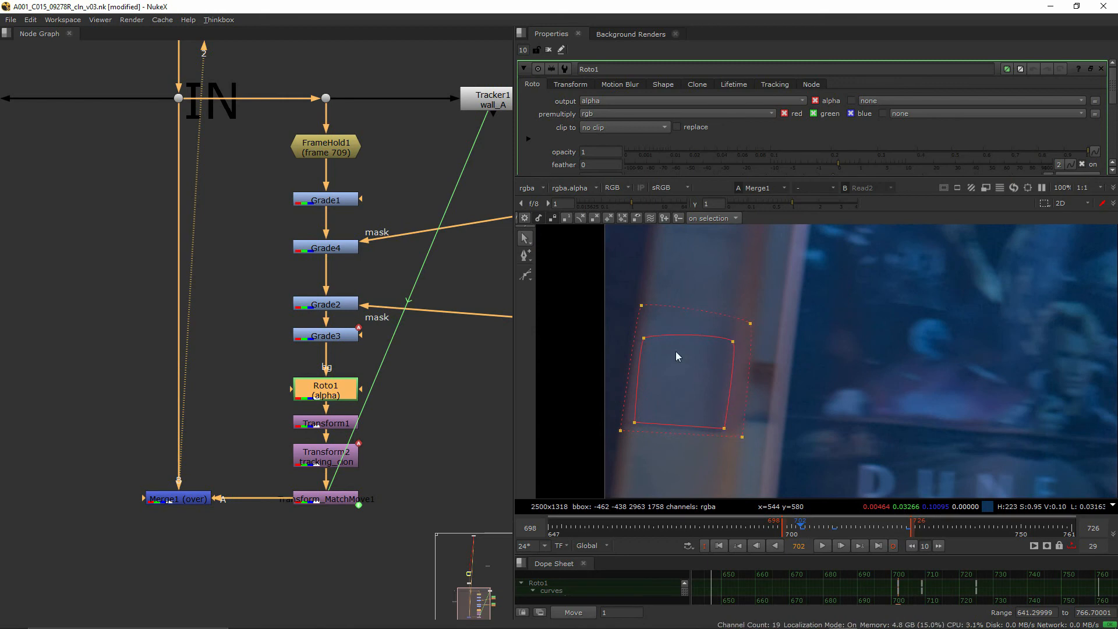
{"action": "left_click", "coordinate": [526, 255]}
{"action": "left_click_drag", "start_coordinate": [730, 401], "coordinate": [743, 399]}
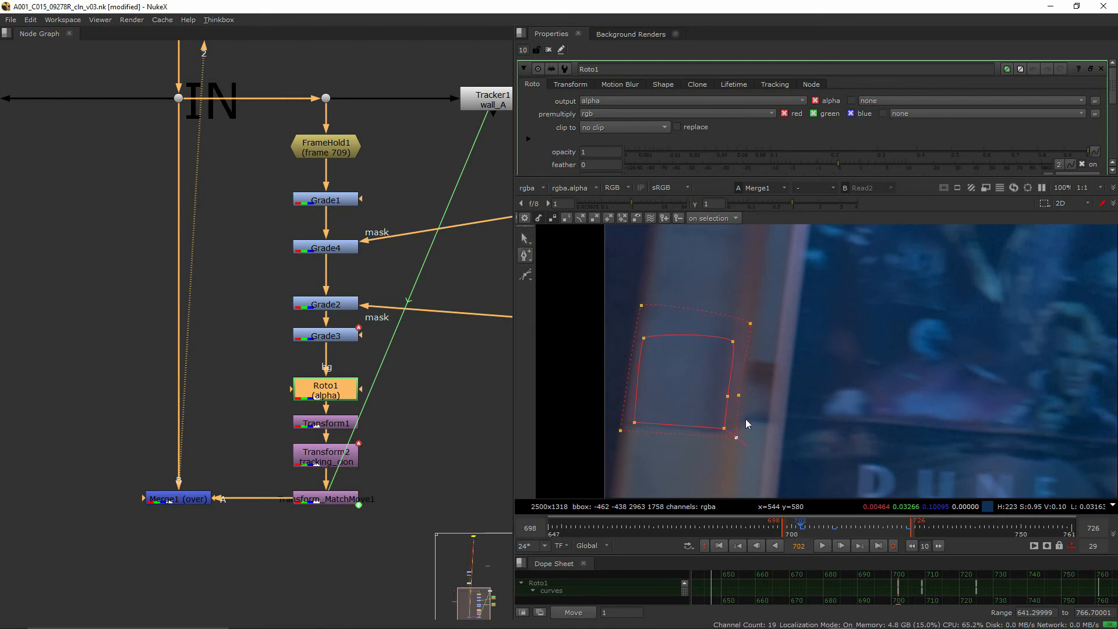
Step: Examine the reshaped patch with the overlay shown and hidden, scrubbing from frame 702 to 727 and back to 720
{"action": "key", "text": "o"}
{"action": "key", "text": "o"}
{"action": "scroll", "coordinate": [751, 445], "scroll_direction": "down", "scroll_amount": 2}
{"action": "left_click_drag", "start_coordinate": [801, 531], "coordinate": [832, 534]}
{"action": "scroll", "coordinate": [917, 437], "scroll_direction": "up", "scroll_amount": 3}
{"action": "key", "text": "o"}
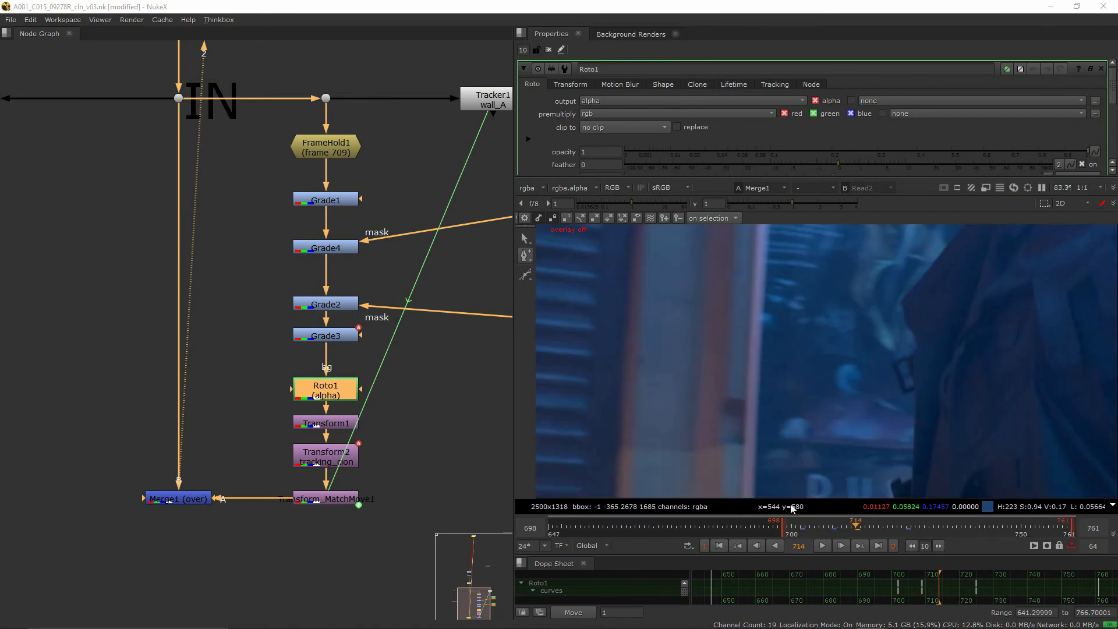
{"action": "left_click", "coordinate": [912, 524]}
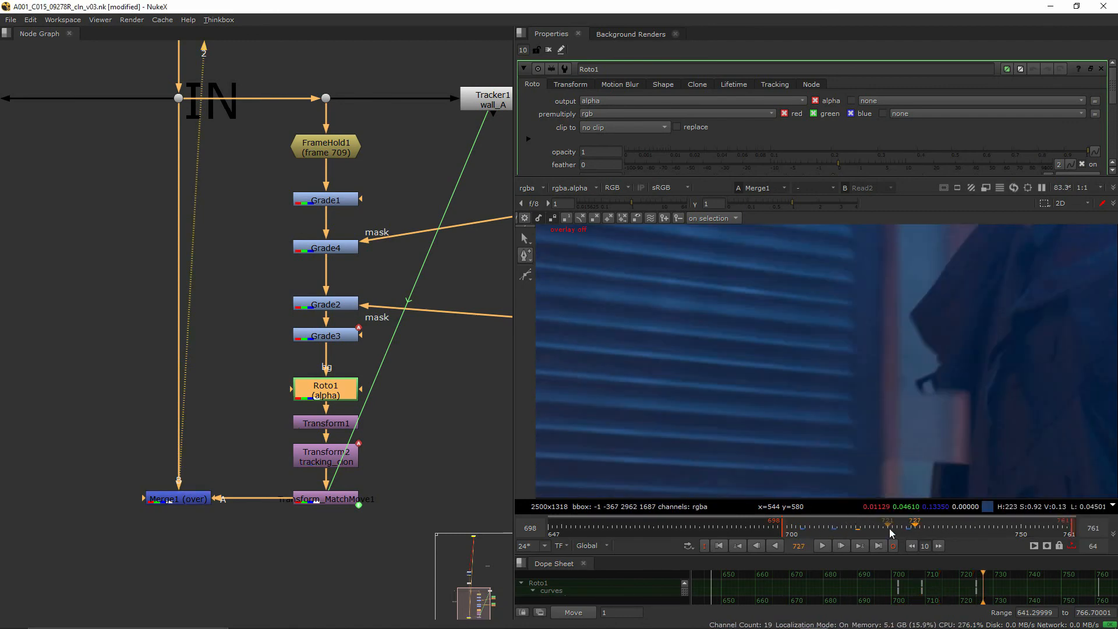
{"action": "left_click_drag", "start_coordinate": [891, 532], "coordinate": [883, 530]}
{"action": "scroll", "coordinate": [816, 402], "scroll_direction": "down", "scroll_amount": 1}
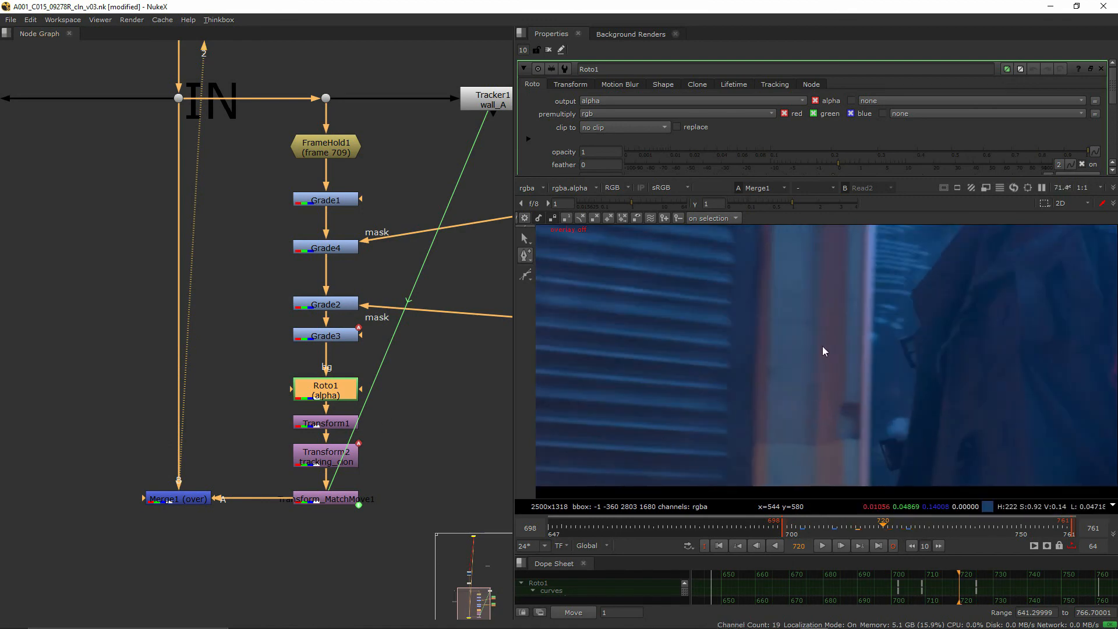
Step: Add a new Grade node and insert it between Grade2 and Grade3
{"action": "middle_click_drag", "start_coordinate": [391, 384], "coordinate": [351, 386]}
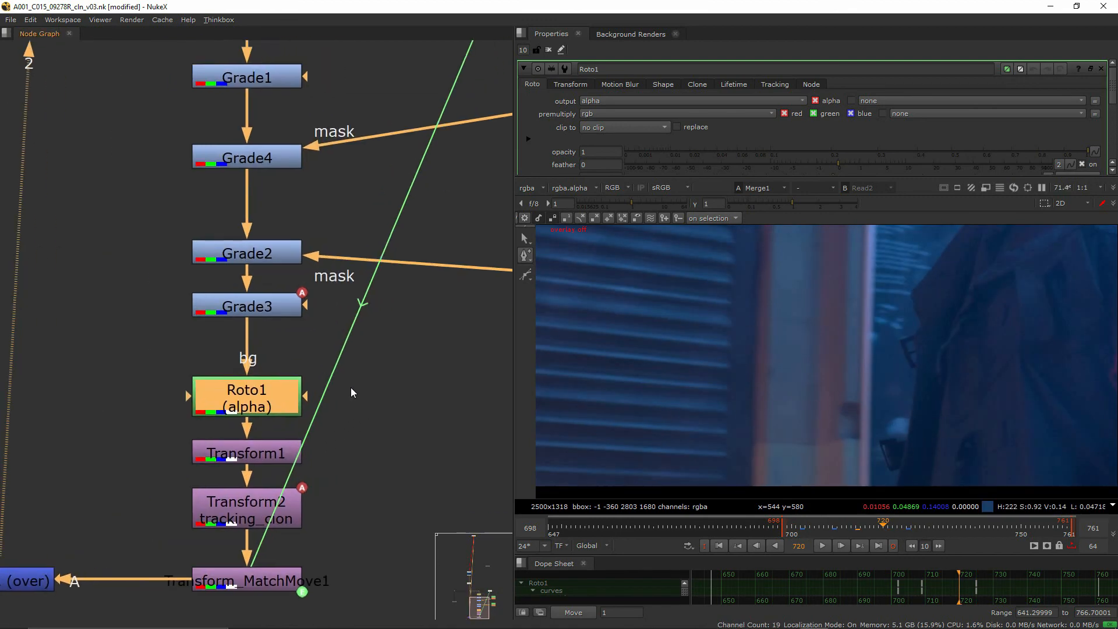
{"action": "left_click", "coordinate": [386, 347]}
{"action": "key", "text": "g"}
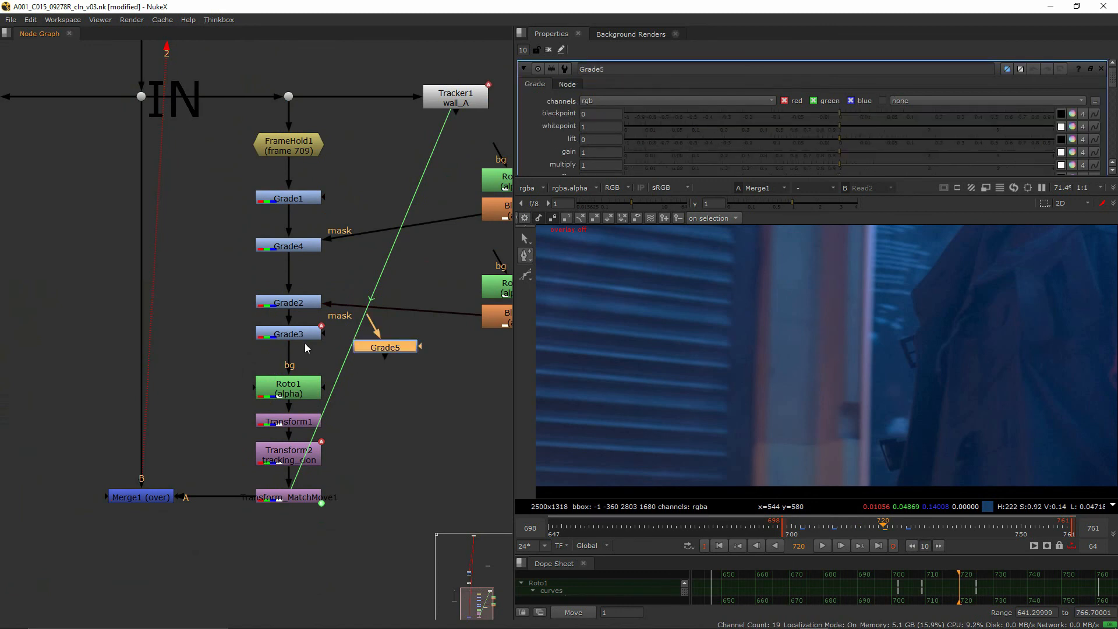
{"action": "left_click_drag", "start_coordinate": [305, 337], "coordinate": [306, 362]}
{"action": "left_click_drag", "start_coordinate": [375, 351], "coordinate": [222, 320]}
Step: Create a new Roto node feeding the mask input of Grade5
{"action": "left_click", "coordinate": [217, 316]}
{"action": "key", "text": "o"}
{"action": "left_click_drag", "start_coordinate": [221, 320], "coordinate": [214, 302]}
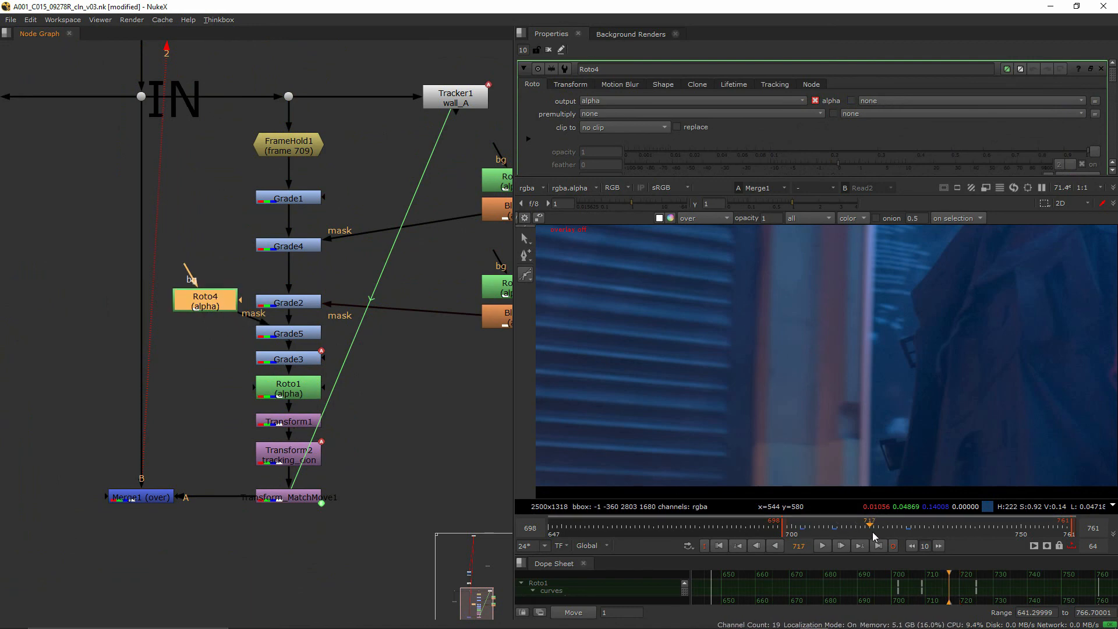
Step: At frame 709, draw a narrow vertical Roto4 shape on the wall patch and add a Blur of size 4.1 after it
{"action": "left_click_drag", "start_coordinate": [873, 532], "coordinate": [834, 536]}
{"action": "scroll", "coordinate": [542, 357], "scroll_direction": "up", "scroll_amount": 3}
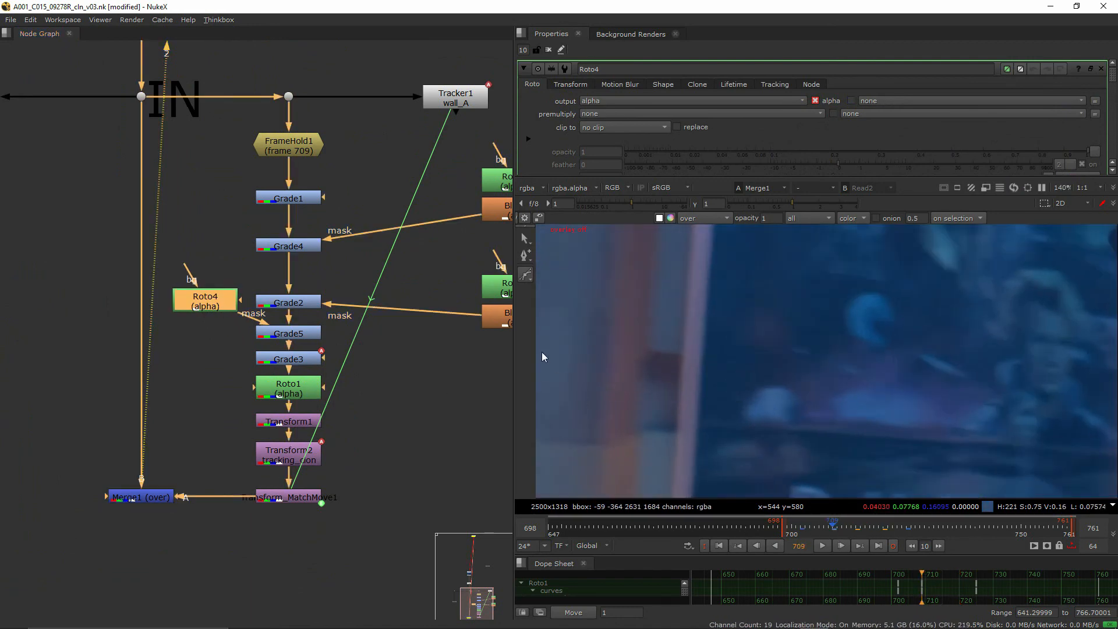
{"action": "middle_click_drag", "start_coordinate": [630, 399], "coordinate": [687, 406]}
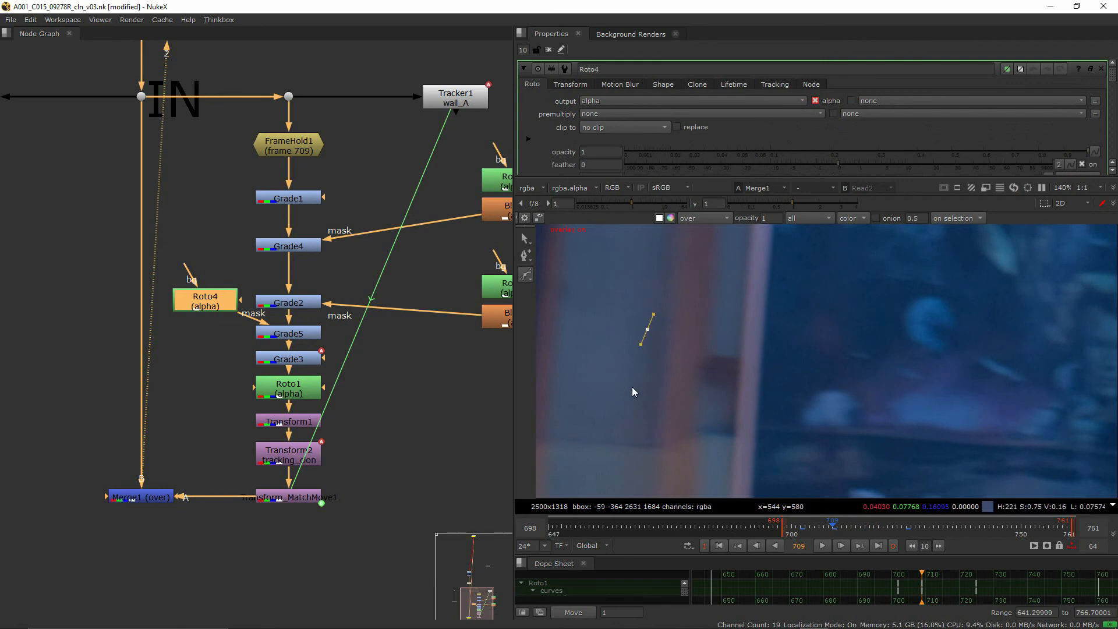
{"action": "left_click", "coordinate": [666, 338]}
{"action": "left_click", "coordinate": [647, 329]}
{"action": "left_click_drag", "start_coordinate": [213, 301], "coordinate": [214, 267]}
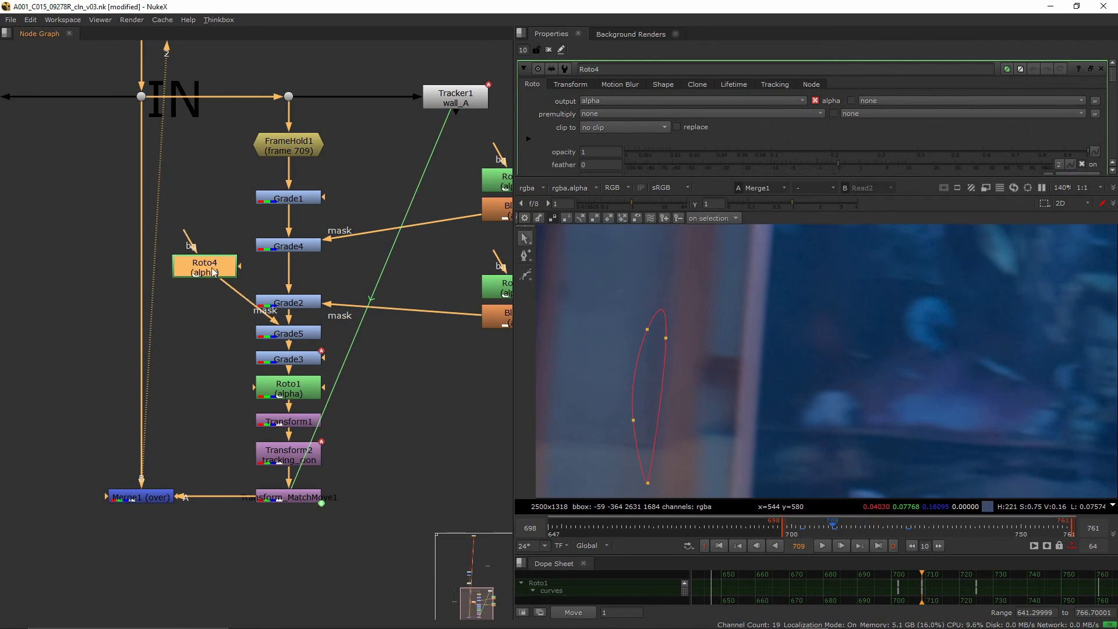
{"action": "key", "text": "b"}
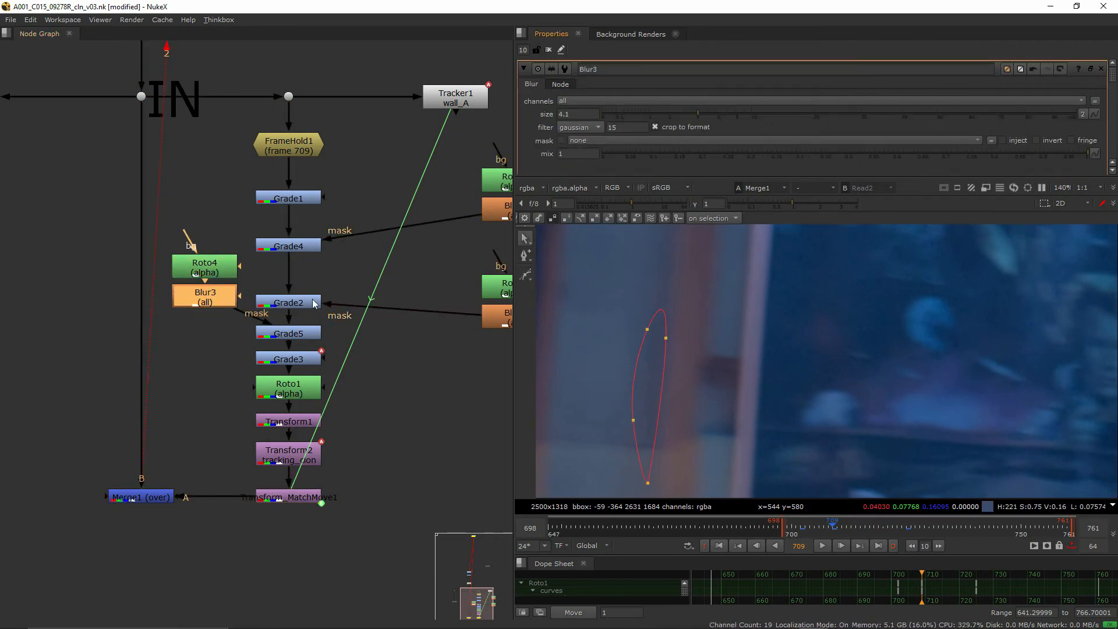
Step: Set the gamma of the masked Grade5 node to 1.05
{"action": "left_click", "coordinate": [288, 334]}
{"action": "scroll", "coordinate": [752, 131], "scroll_direction": "down", "scroll_amount": 3}
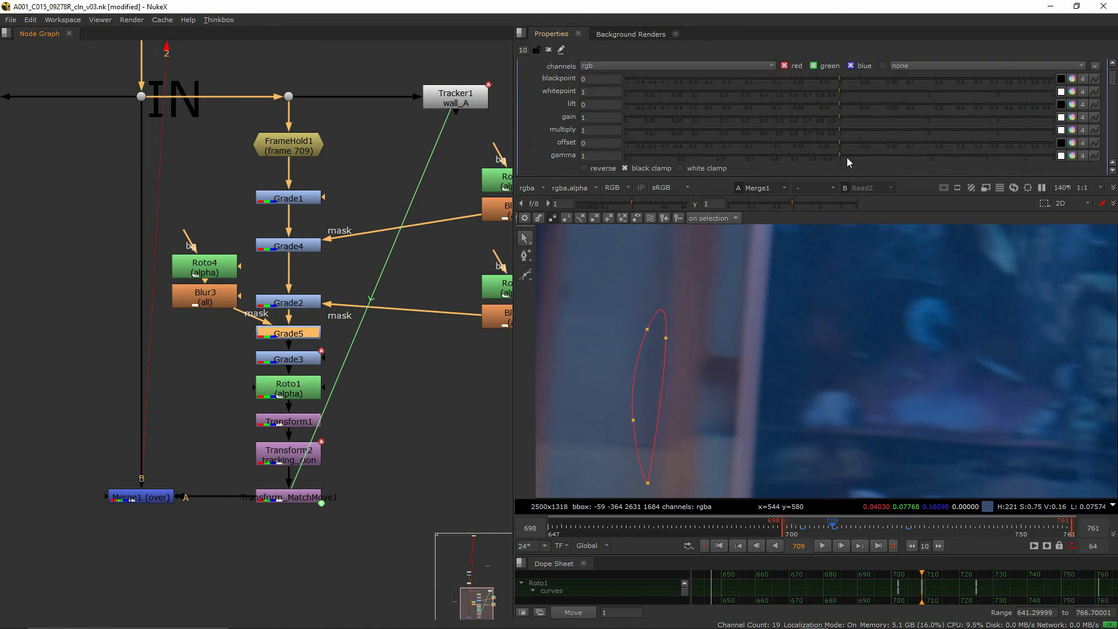
{"action": "mouse_move", "coordinate": [846, 158]}
{"action": "left_mouse_down"}
{"action": "mouse_move", "coordinate": [861, 156]}
{"action": "mouse_move", "coordinate": [851, 159]}
{"action": "left_mouse_up"}
{"action": "left_click", "coordinate": [204, 294]}
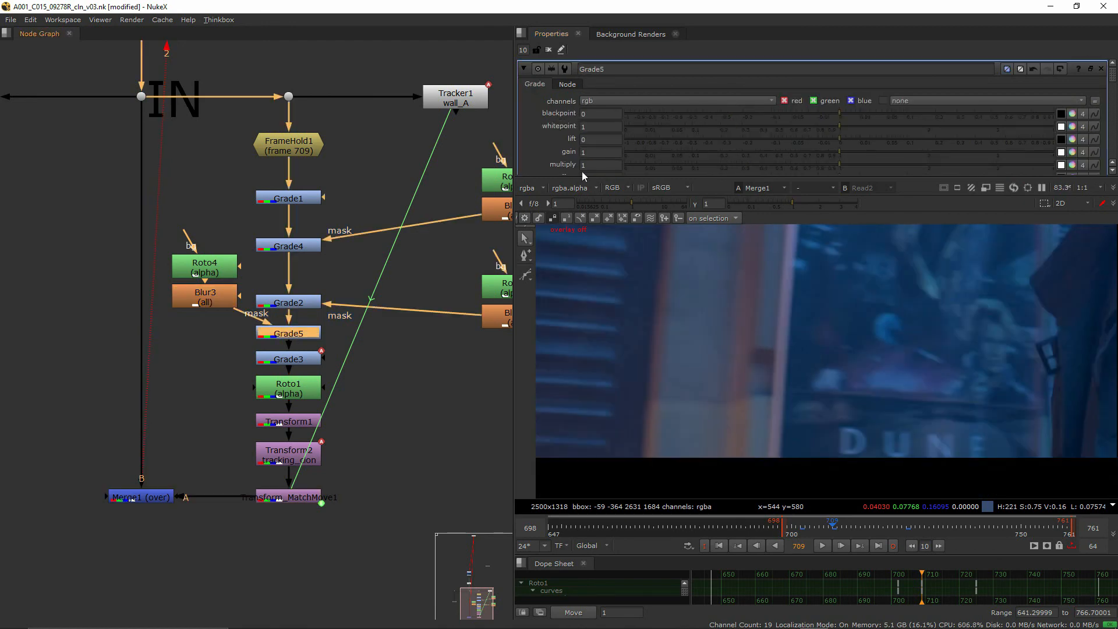
{"action": "scroll", "coordinate": [602, 137], "scroll_direction": "down", "scroll_amount": 3}
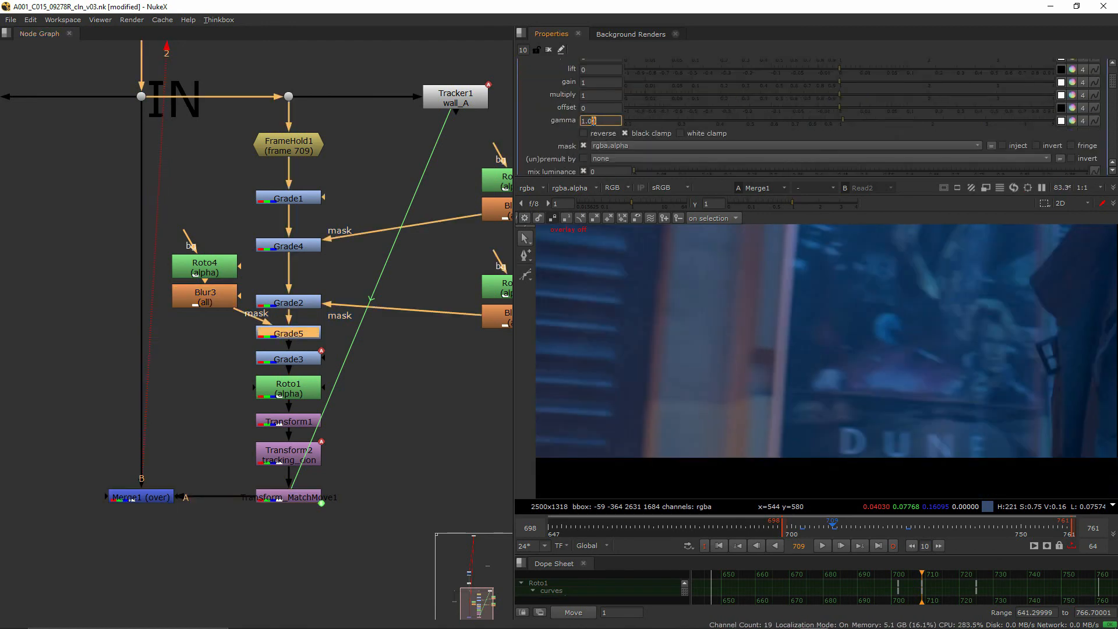
Step: Review the graded wall patch by scrubbing the timeline and playing the merged shot from frame 699 to 726
{"action": "middle_click_drag", "start_coordinate": [773, 292], "coordinate": [846, 314]}
{"action": "scroll", "coordinate": [885, 350], "scroll_direction": "down", "scroll_amount": 4}
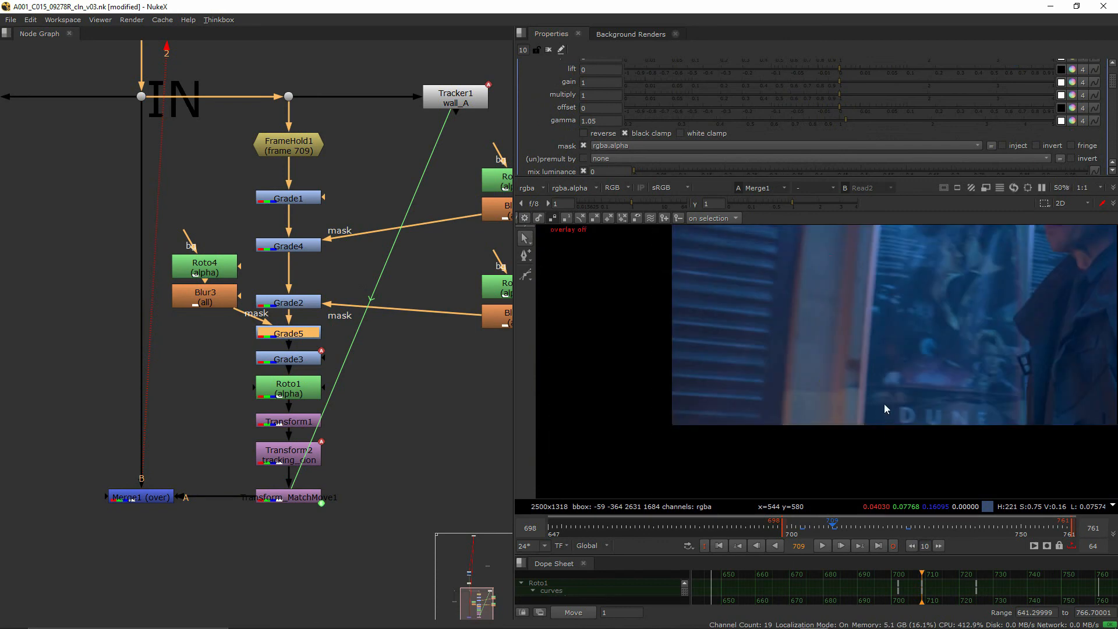
{"action": "scroll", "coordinate": [863, 393], "scroll_direction": "up", "scroll_amount": 3}
{"action": "left_click_drag", "start_coordinate": [811, 529], "coordinate": [915, 528]}
{"action": "scroll", "coordinate": [938, 429], "scroll_direction": "down", "scroll_amount": 1}
{"action": "middle_click_drag", "start_coordinate": [938, 429], "coordinate": [824, 423]}
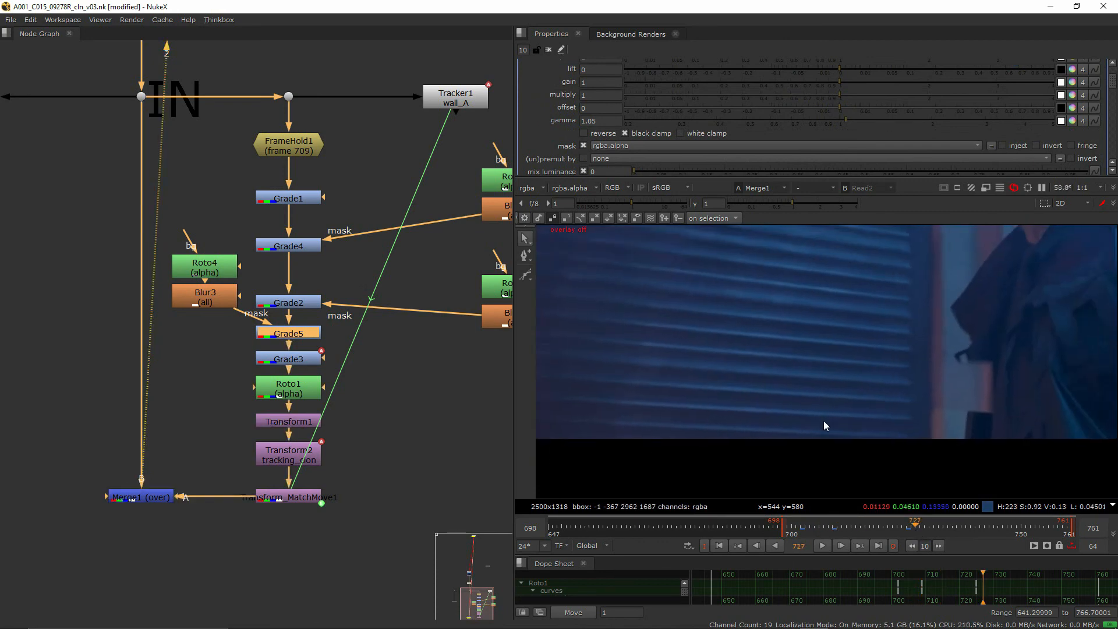
{"action": "left_click", "coordinate": [798, 530]}
{"action": "left_click", "coordinate": [821, 546]}
{"action": "scroll", "coordinate": [765, 433], "scroll_direction": "down", "scroll_amount": 1}
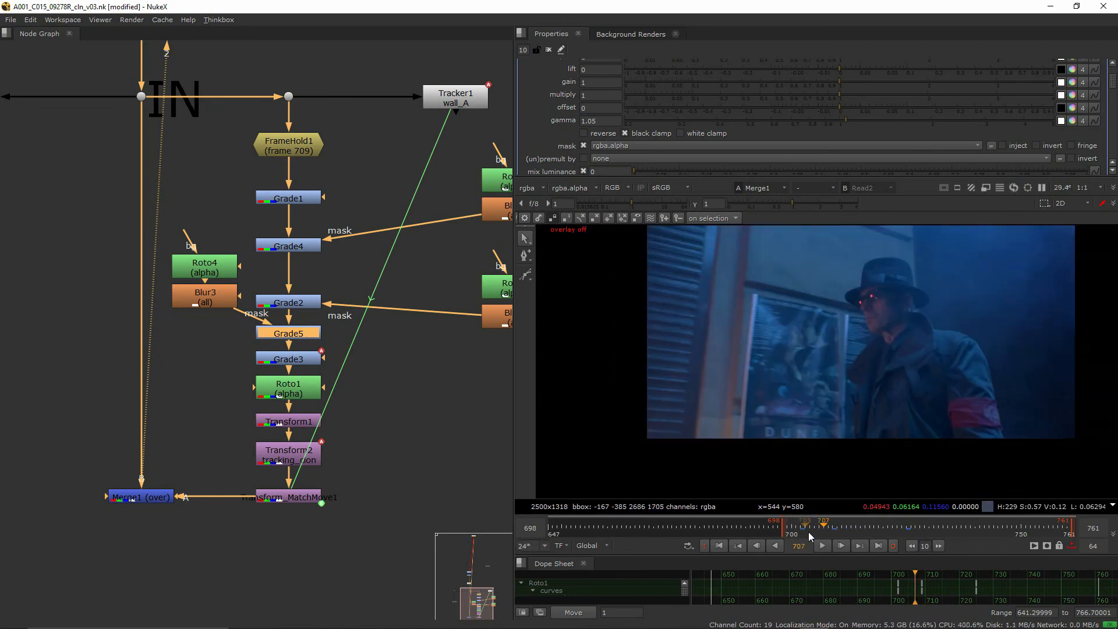
{"action": "left_click_drag", "start_coordinate": [808, 531], "coordinate": [787, 532]}
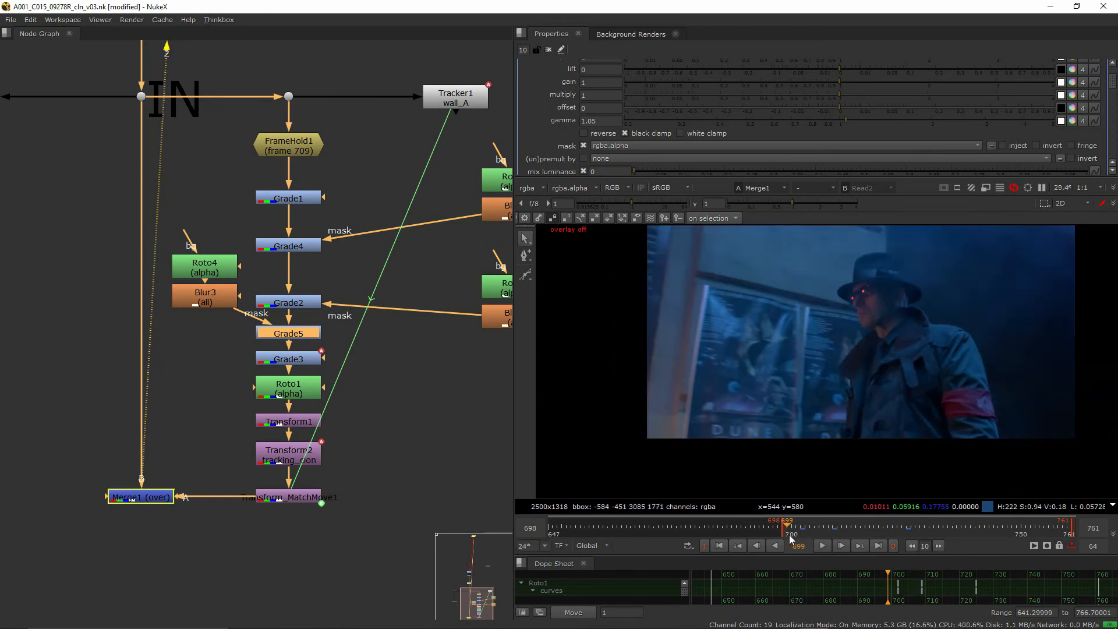
{"action": "left_click", "coordinate": [826, 547]}
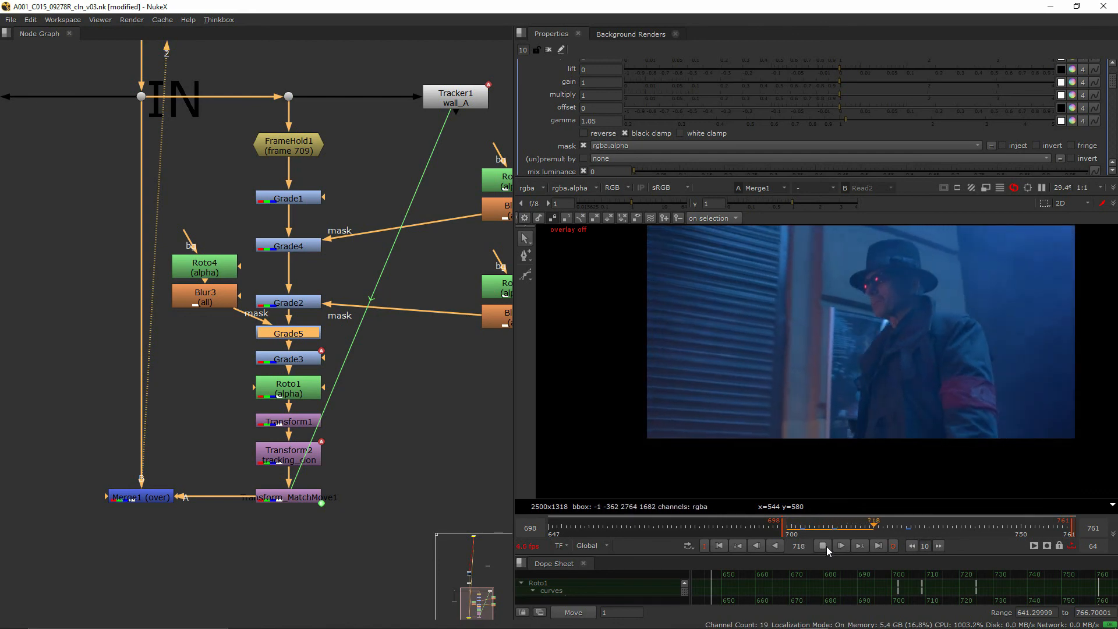
{"action": "left_click", "coordinate": [822, 546]}
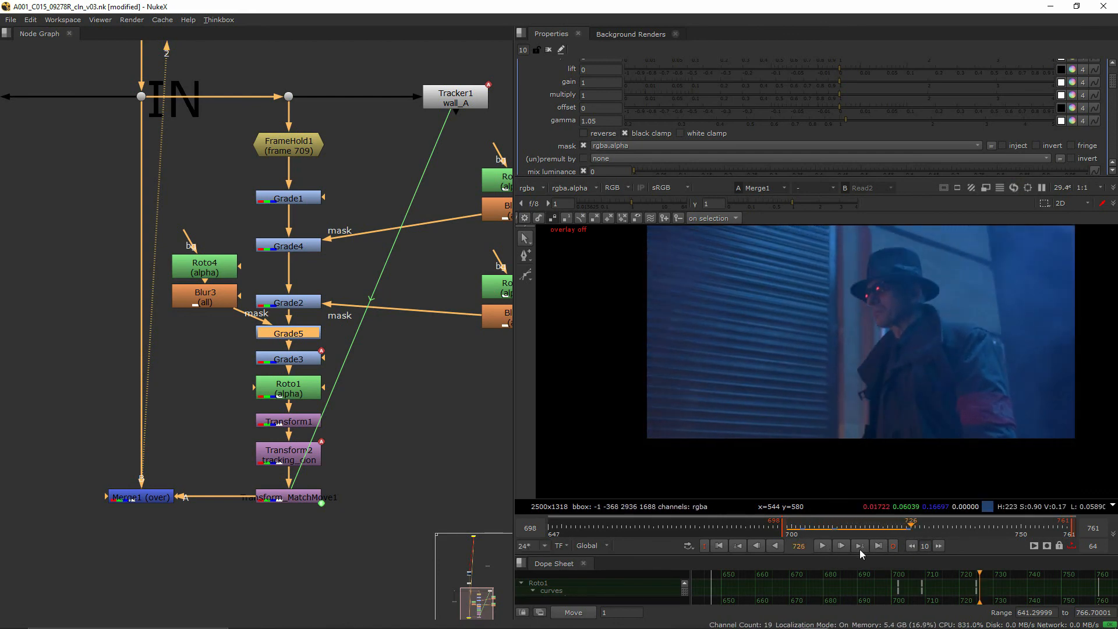
Step: Examine the patch at frame 728 in the separate red, green and blue channels, return to full colour and scrub back
{"action": "mouse_move", "coordinate": [901, 530]}
{"action": "left_mouse_down"}
{"action": "mouse_move", "coordinate": [915, 527]}
{"action": "mouse_move", "coordinate": [862, 531]}
{"action": "mouse_move", "coordinate": [920, 527]}
{"action": "left_mouse_up"}
{"action": "middle_click_drag", "start_coordinate": [848, 399], "coordinate": [816, 390]}
{"action": "key", "text": "r"}
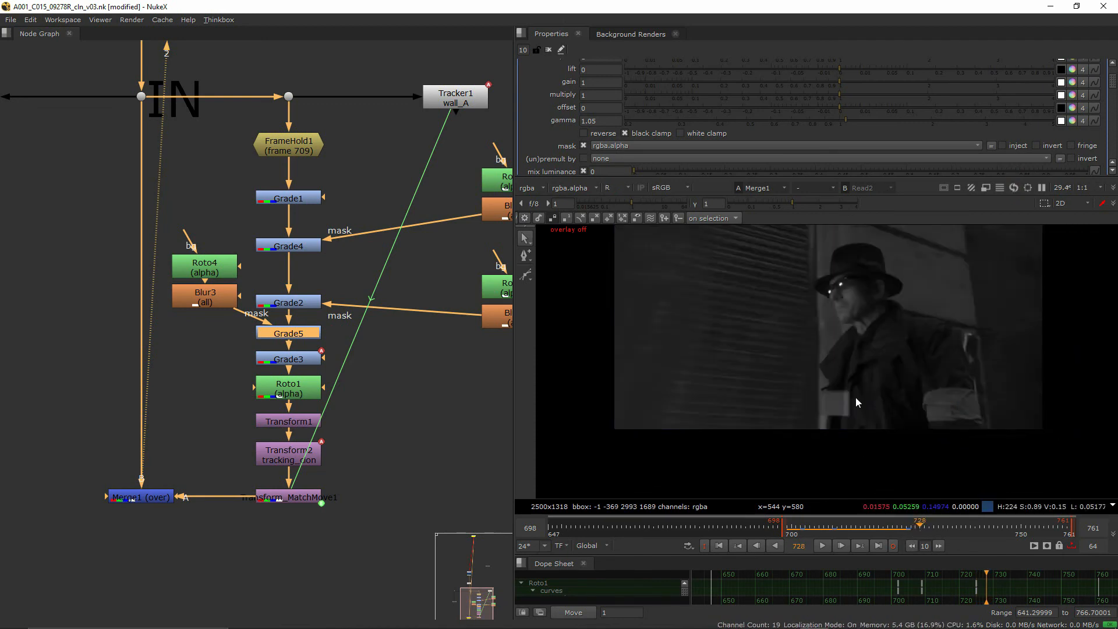
{"action": "key", "text": "g"}
{"action": "key", "text": "b"}
{"action": "key", "text": "r"}
{"action": "key", "text": "r"}
{"action": "left_click_drag", "start_coordinate": [929, 531], "coordinate": [891, 535]}
{"action": "scroll", "coordinate": [782, 379], "scroll_direction": "up", "scroll_amount": 3}
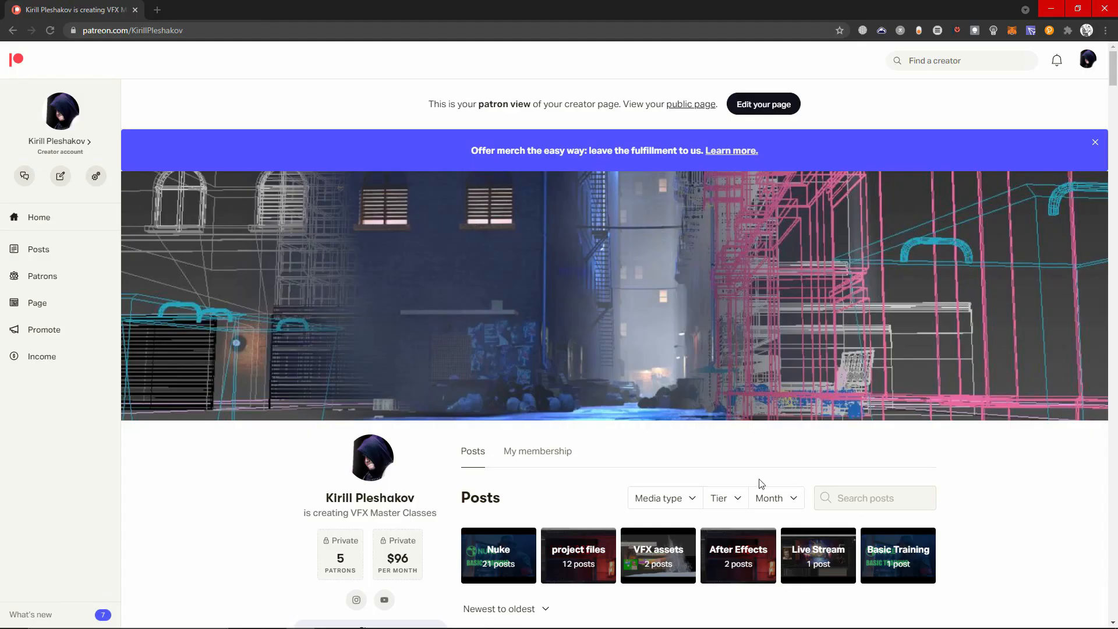
Step: Switch to the web browser and look through the VFX posts on the creator's Patreon page
{"action": "scroll", "coordinate": [761, 481], "scroll_direction": "down", "scroll_amount": 5}
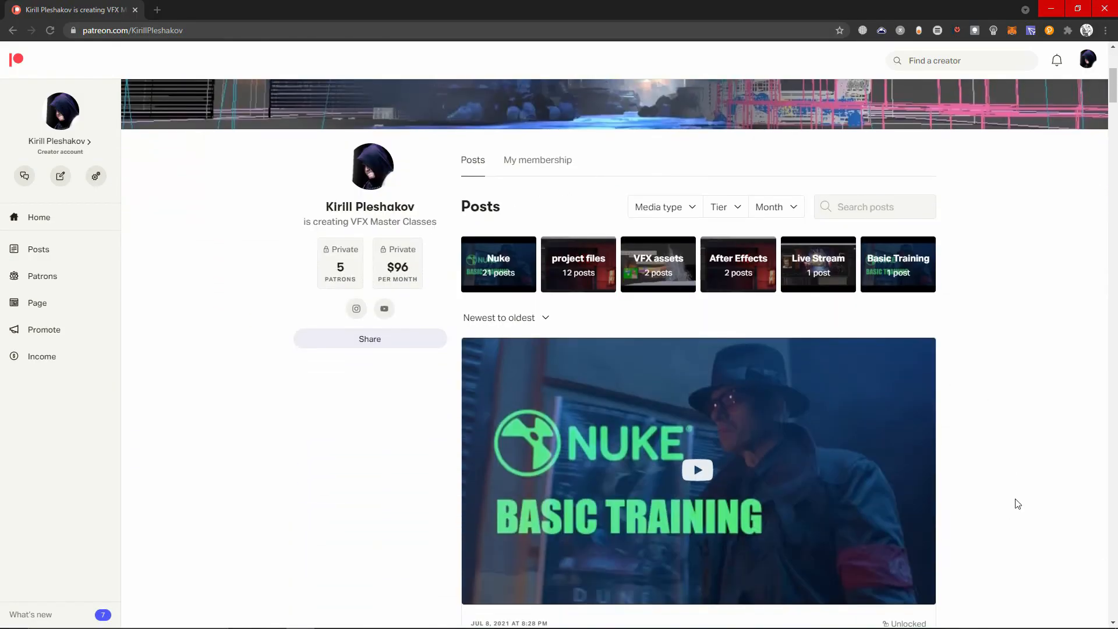
{"action": "scroll", "coordinate": [1040, 502], "scroll_direction": "down", "scroll_amount": 7}
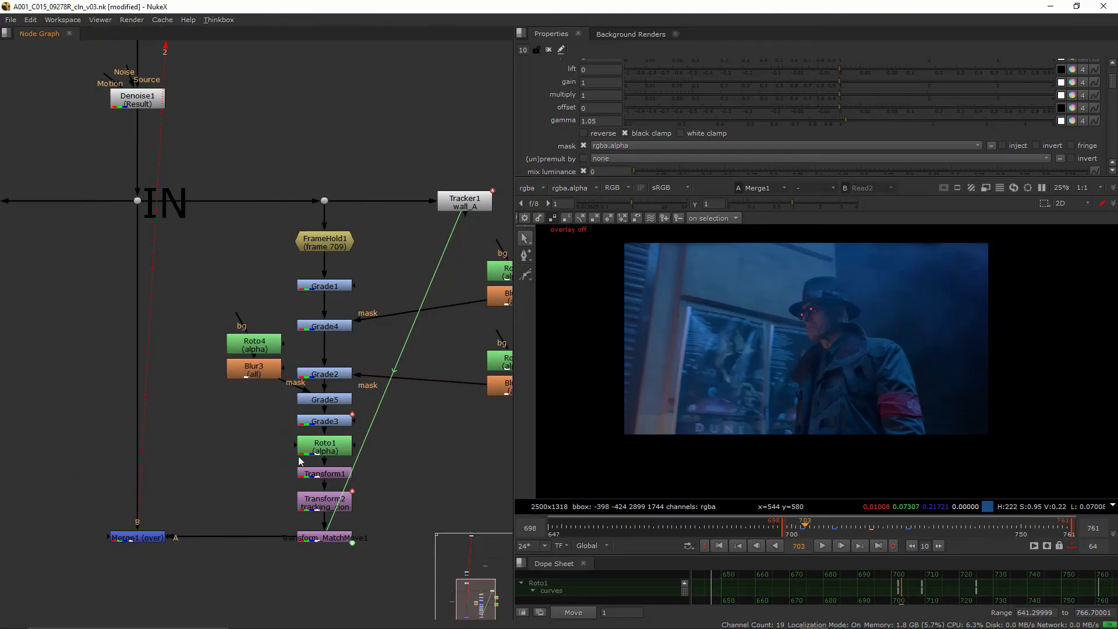
{"action": "scroll", "coordinate": [364, 470], "scroll_direction": "down", "scroll_amount": 3}
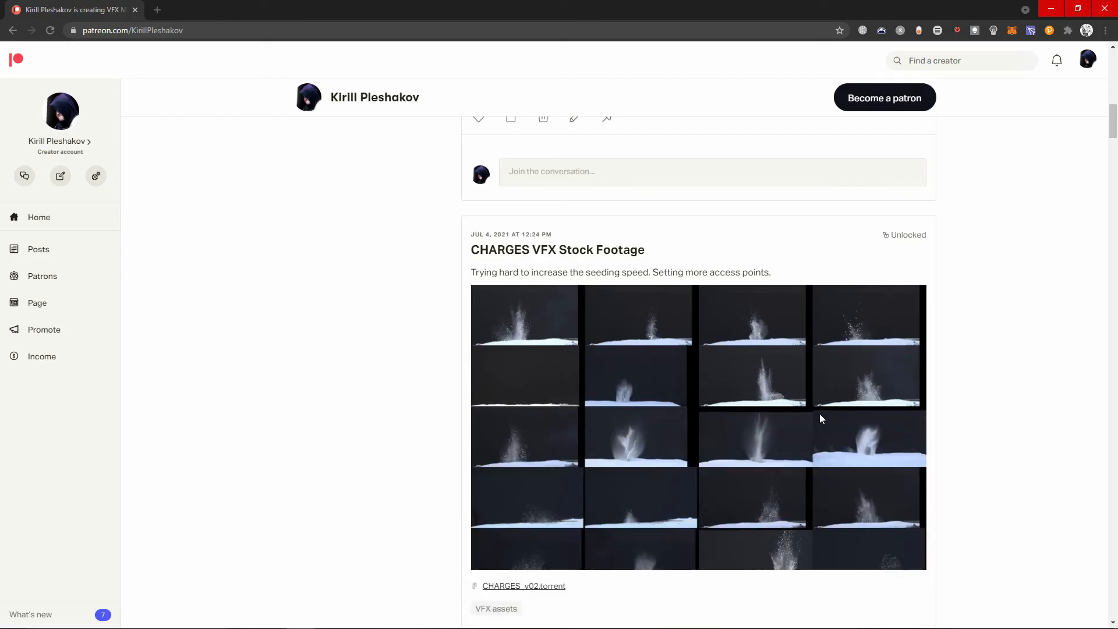
{"action": "scroll", "coordinate": [821, 419], "scroll_direction": "down", "scroll_amount": 4}
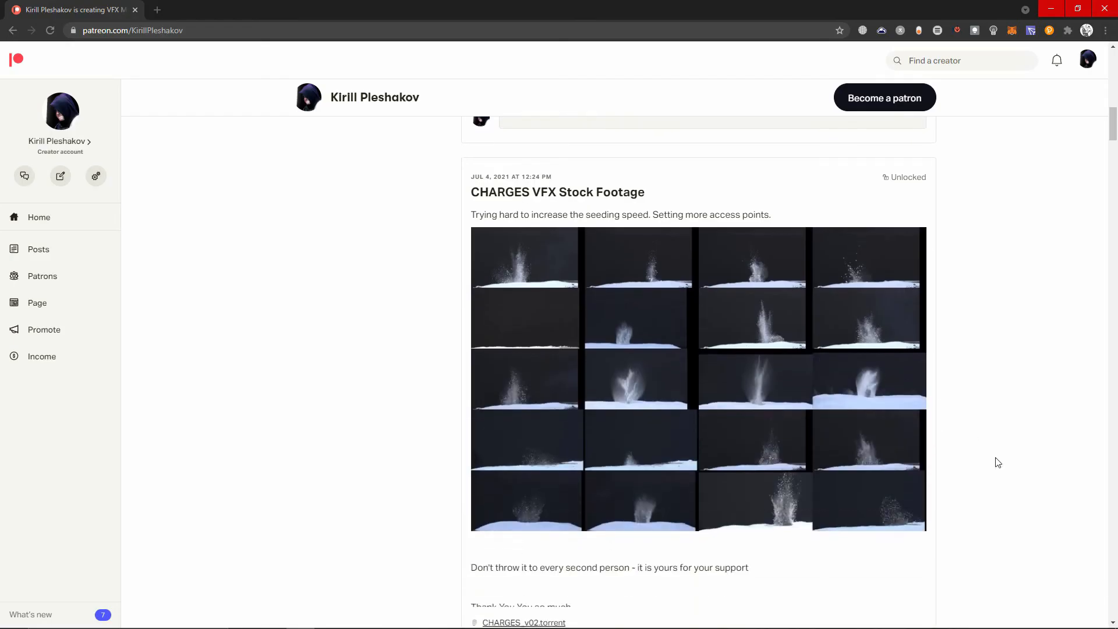
{"action": "scroll", "coordinate": [1048, 469], "scroll_direction": "down", "scroll_amount": 15}
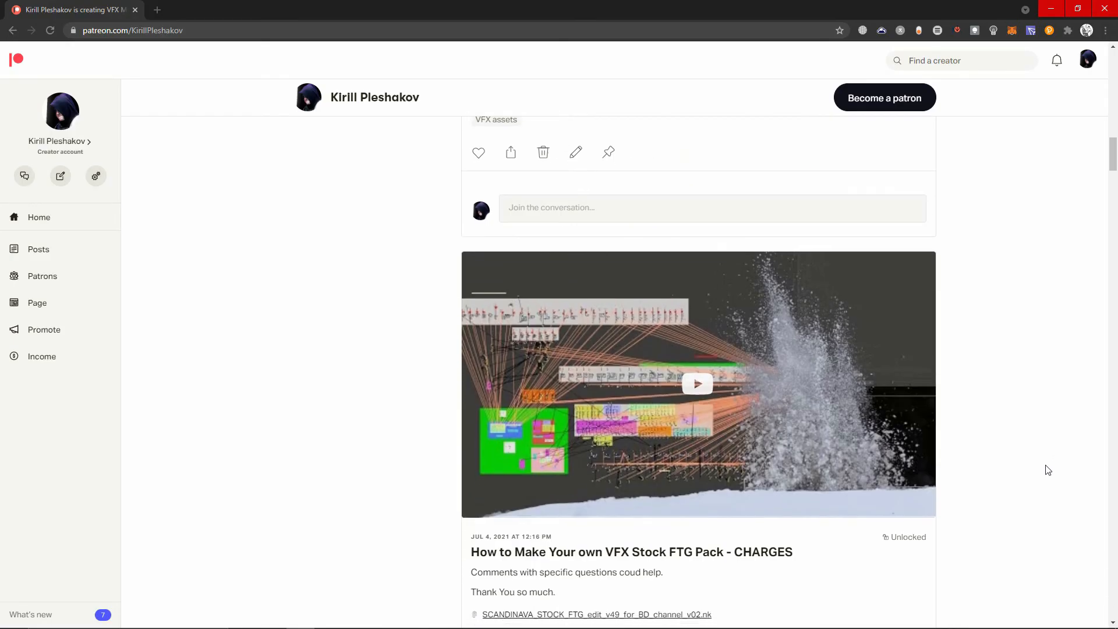
{"action": "scroll", "coordinate": [1048, 469], "scroll_direction": "down", "scroll_amount": 14}
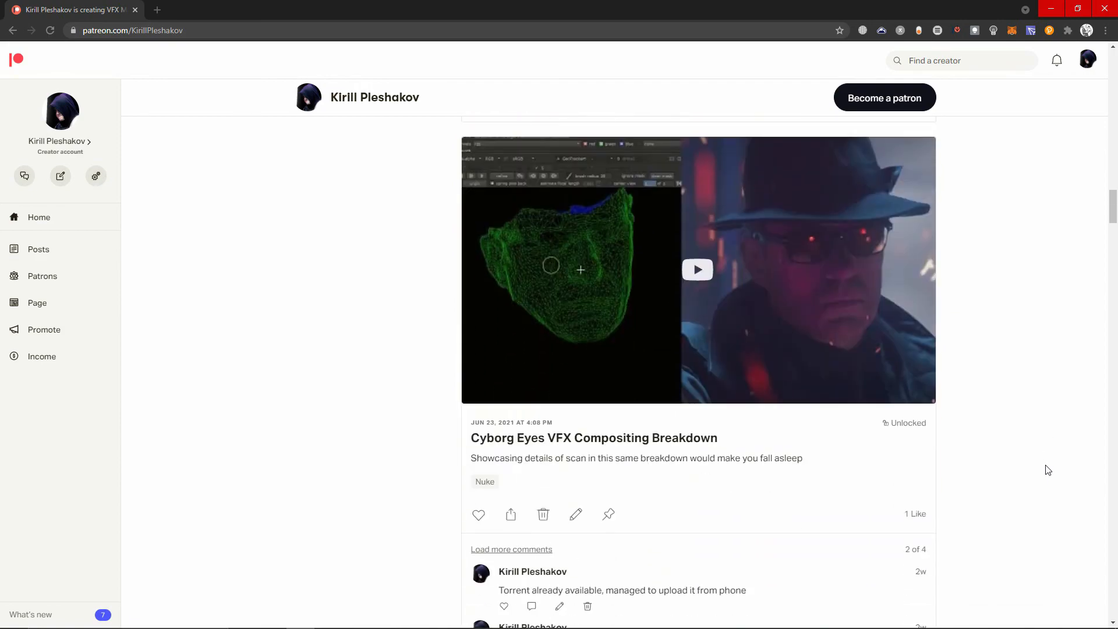
{"action": "scroll", "coordinate": [1048, 470], "scroll_direction": "down", "scroll_amount": 14}
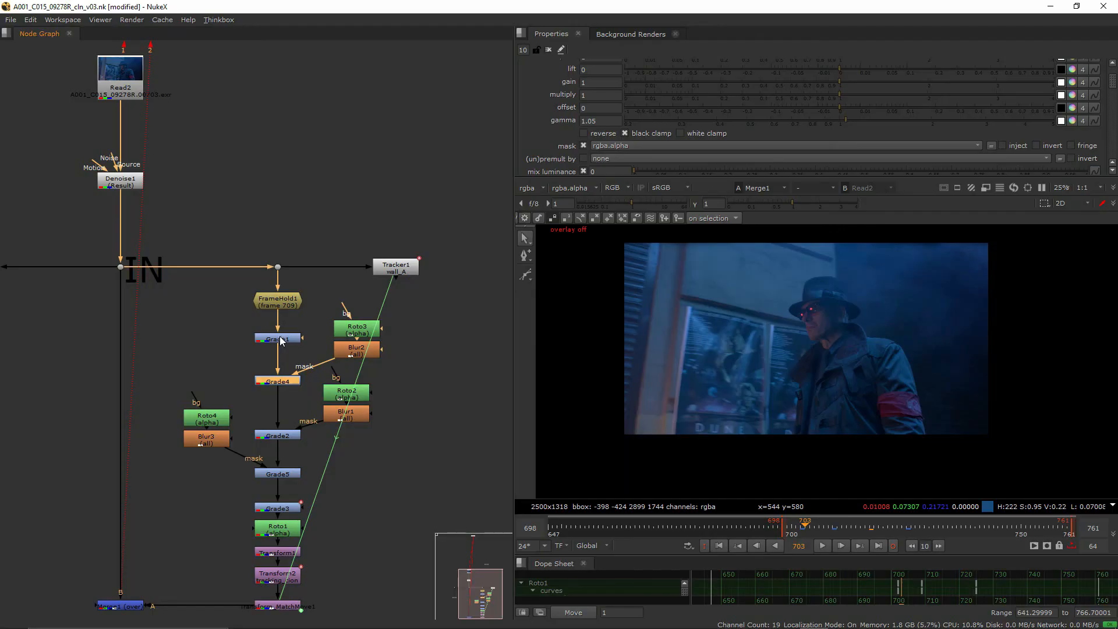
Step: Switch back to NukeX, clear the node selection and view the whole cleanup node tree
{"action": "left_click", "coordinate": [389, 419]}
{"action": "scroll", "coordinate": [399, 386], "scroll_direction": "down", "scroll_amount": 1}
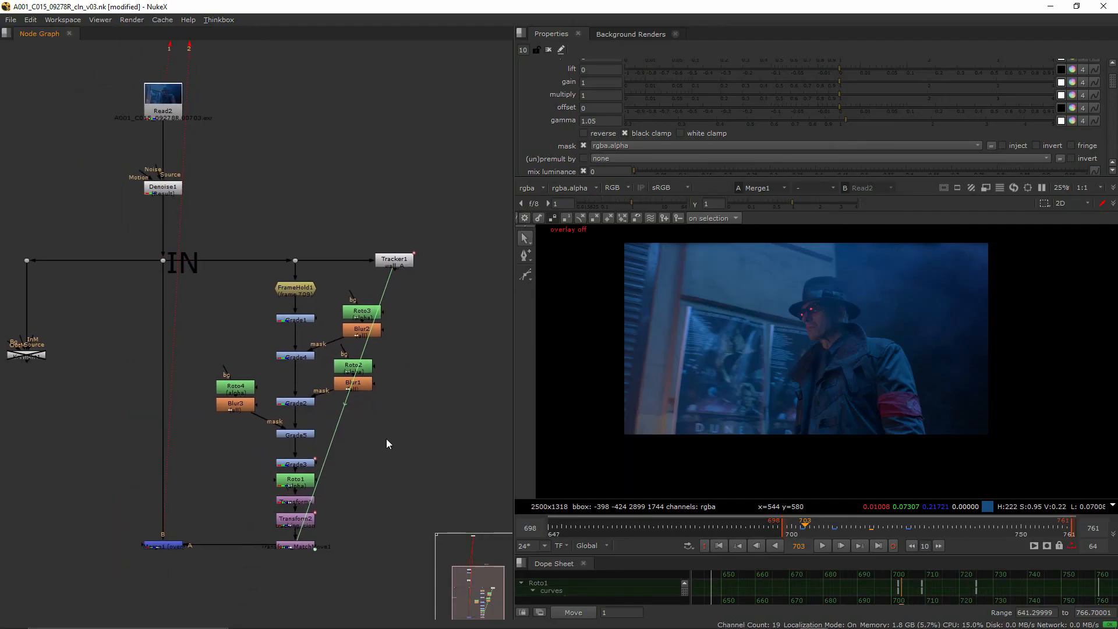